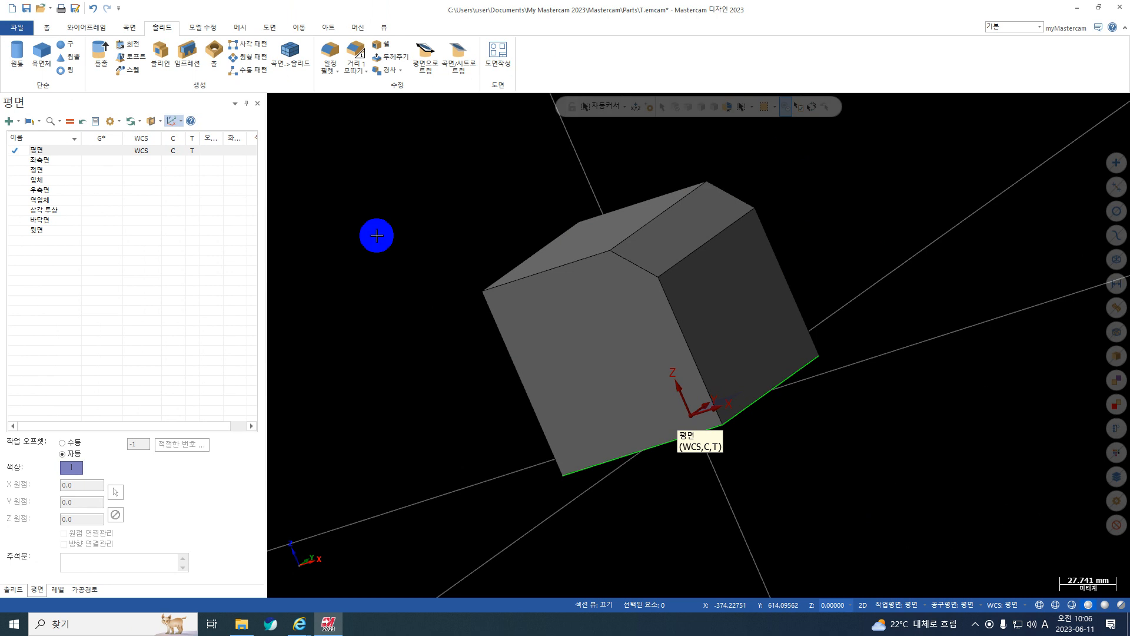
Start a new plane from a flat solid face and pick the block's narrow chamfer face.
{"action": "left_click", "coordinate": [21, 126]}
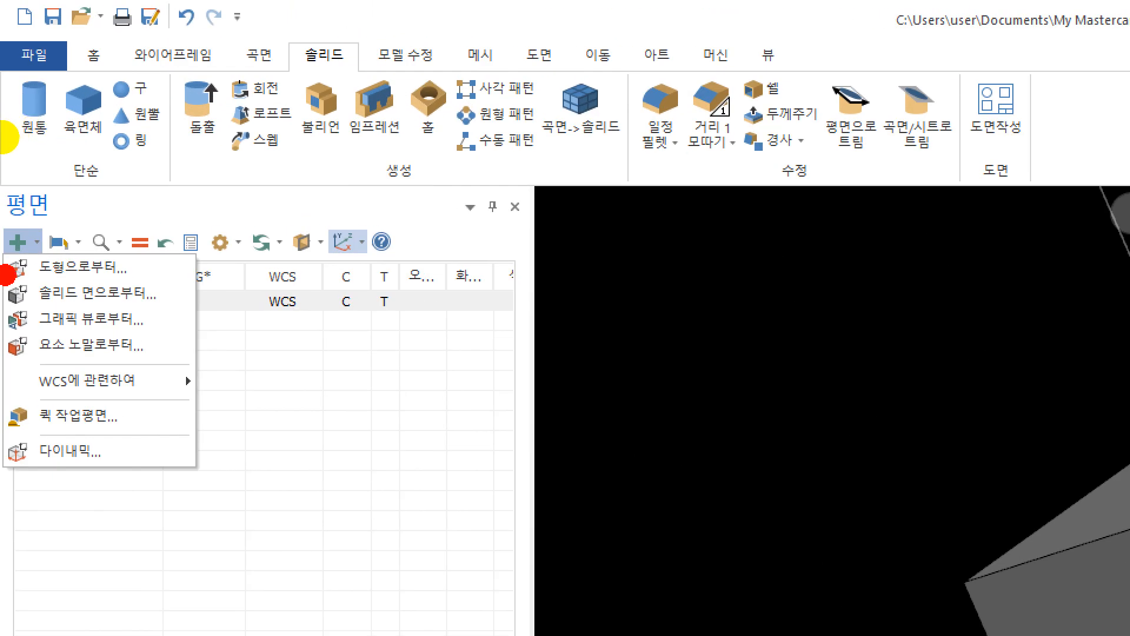
{"action": "left_click_drag", "start_coordinate": [4, 275], "coordinate": [176, 268]}
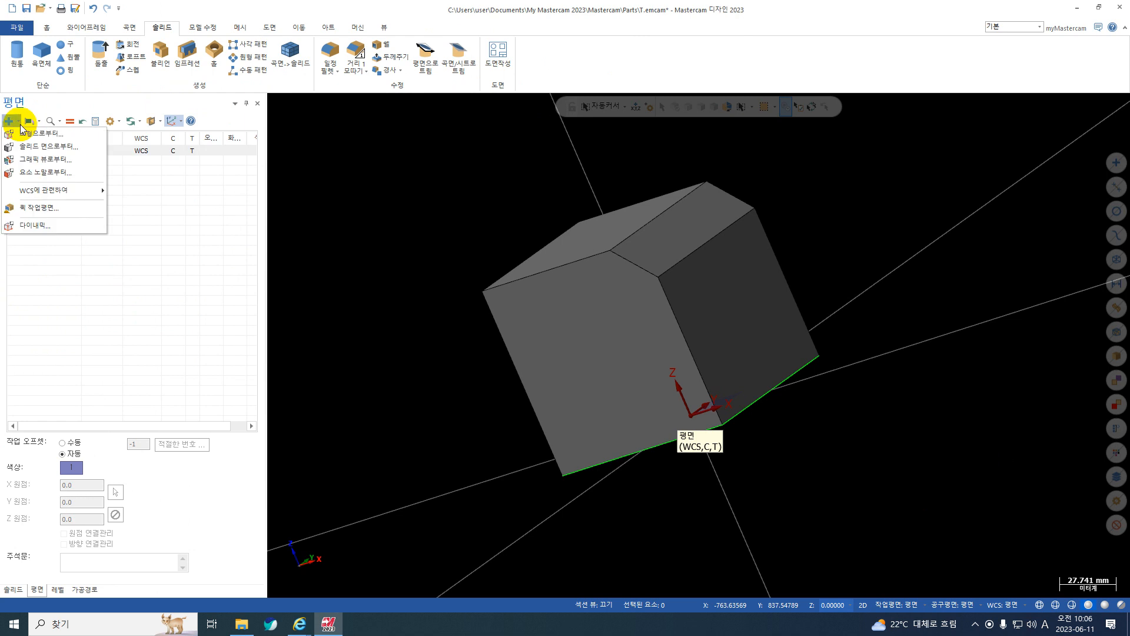
{"action": "left_click", "coordinate": [45, 151]}
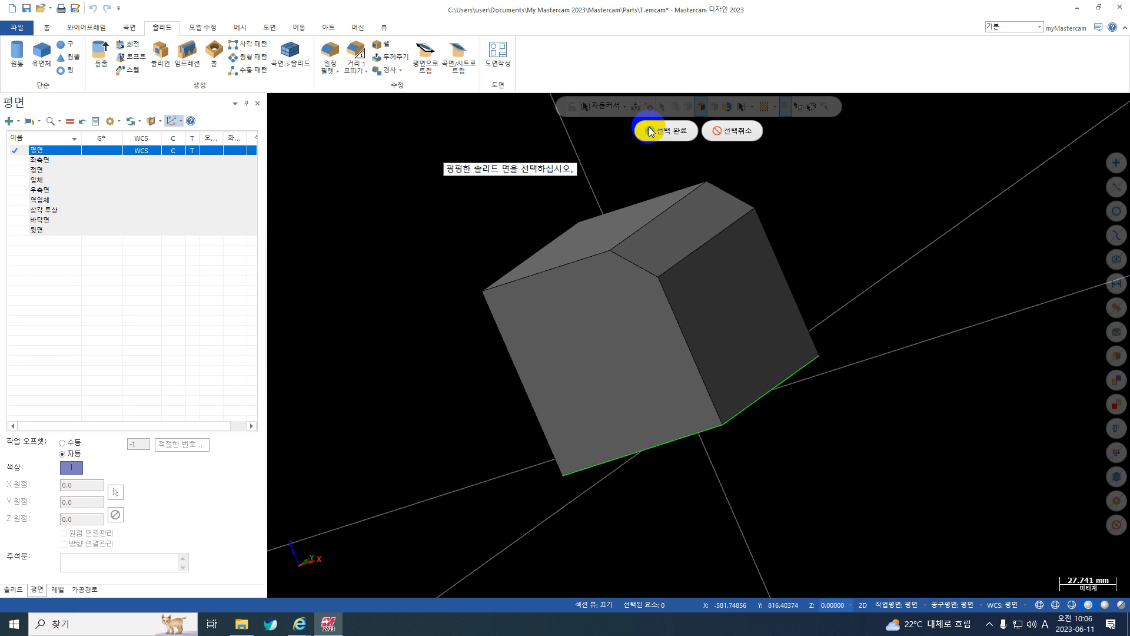
{"action": "left_click", "coordinate": [661, 247]}
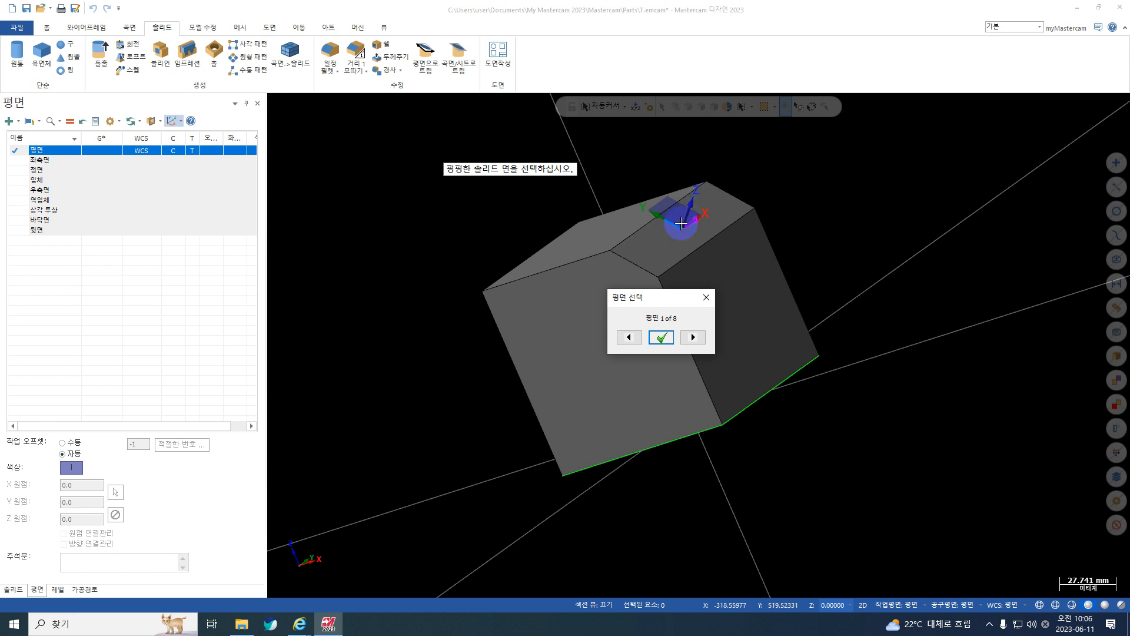
Cycle the plane orientation on the chamfer face to option 4 of 8, with X along the short edge, and accept it.
{"action": "middle_click_drag", "start_coordinate": [688, 210], "coordinate": [586, 227]}
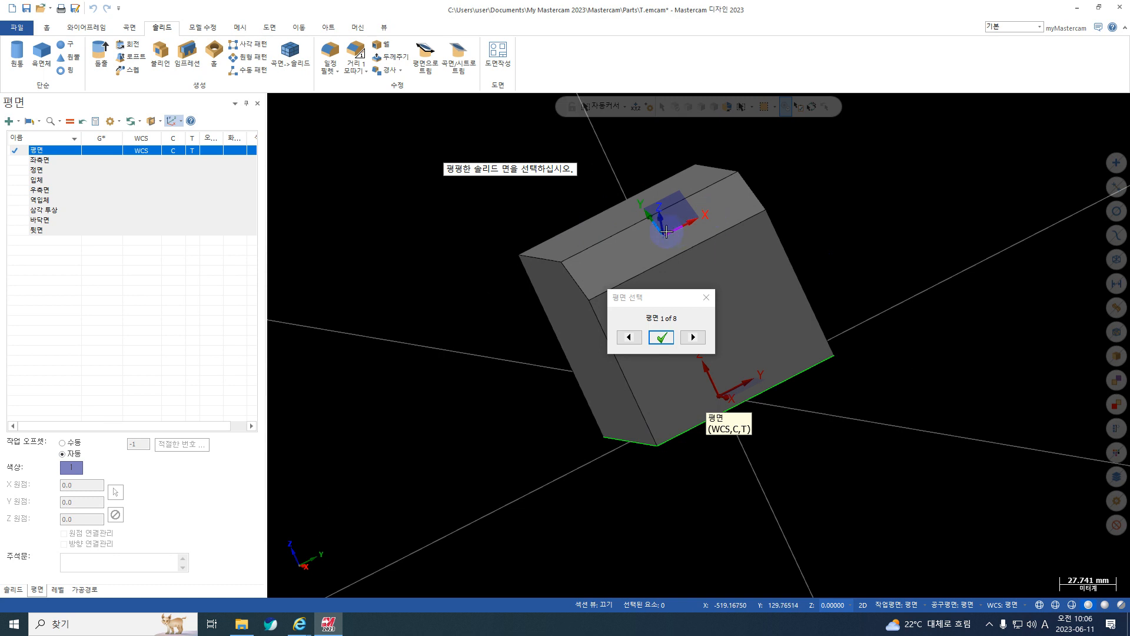
{"action": "middle_click_drag", "start_coordinate": [605, 245], "coordinate": [699, 298]}
{"action": "middle_click_drag", "start_coordinate": [623, 240], "coordinate": [621, 248]}
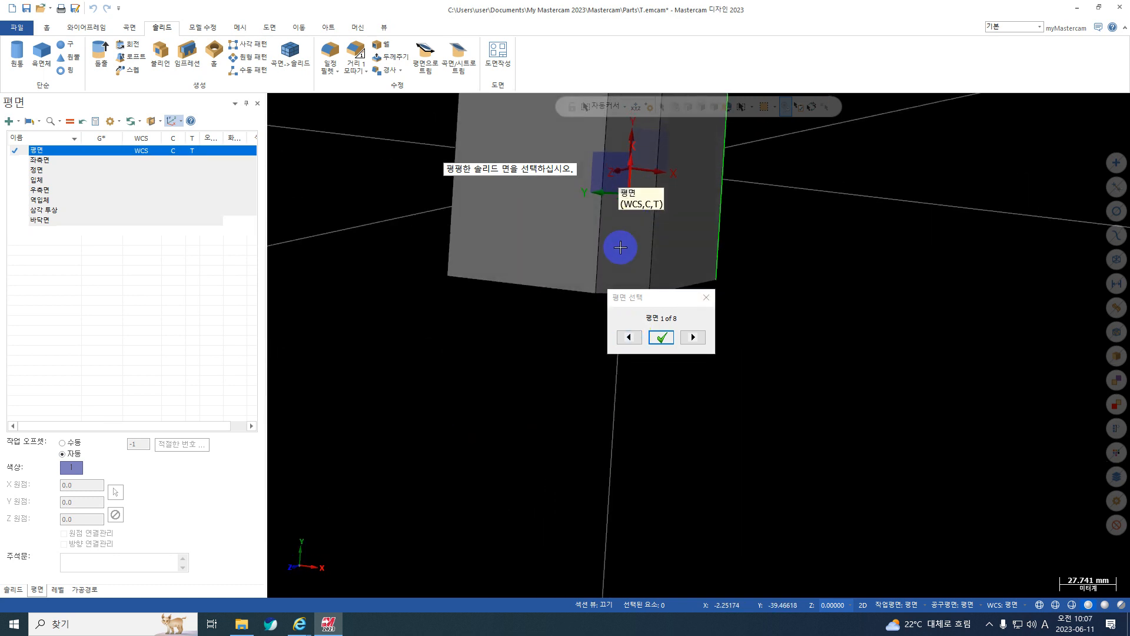
{"action": "scroll", "coordinate": [621, 247], "scroll_direction": "down", "scroll_amount": 3}
{"action": "middle_click_drag", "start_coordinate": [586, 135], "coordinate": [605, 114]}
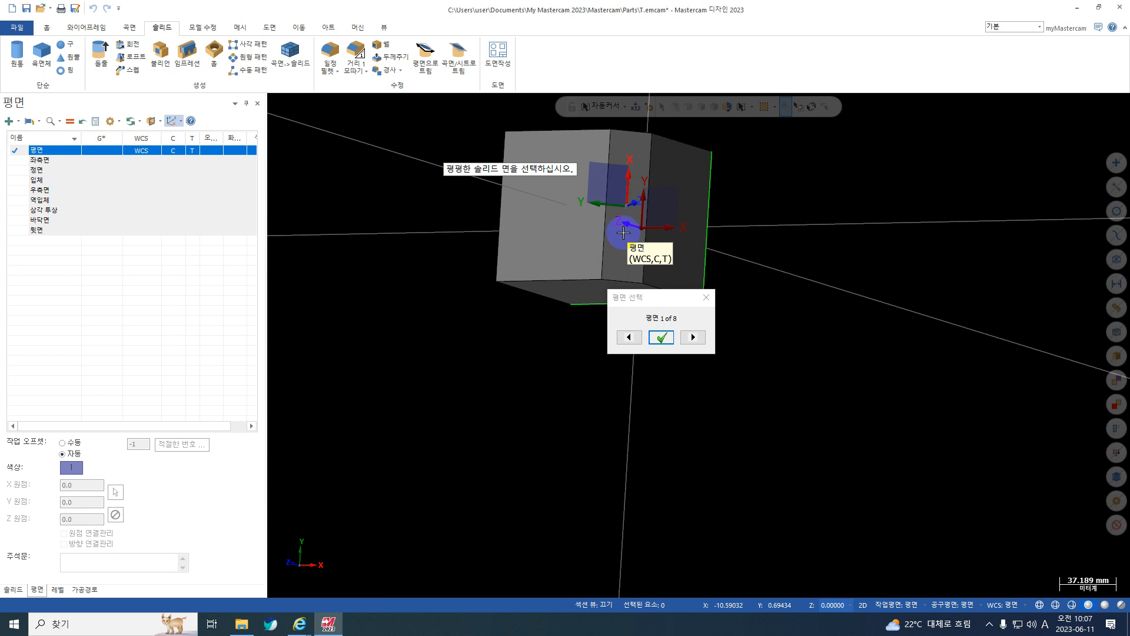
{"action": "middle_click_drag", "start_coordinate": [687, 240], "coordinate": [695, 309]}
{"action": "left_click", "coordinate": [693, 337]}
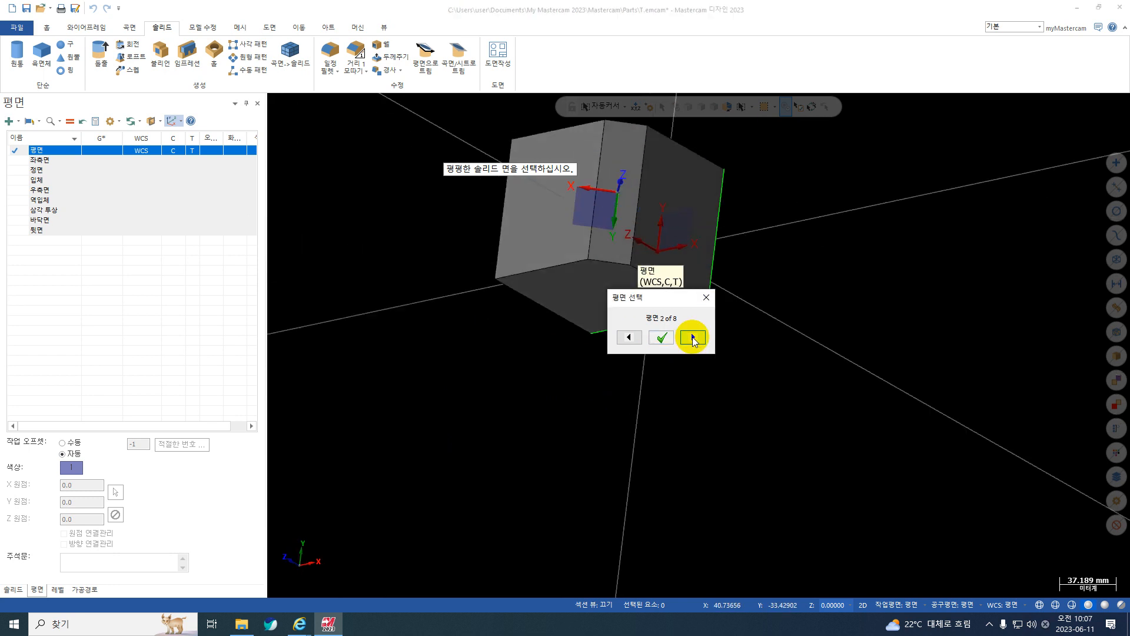
{"action": "left_click", "coordinate": [693, 337]}
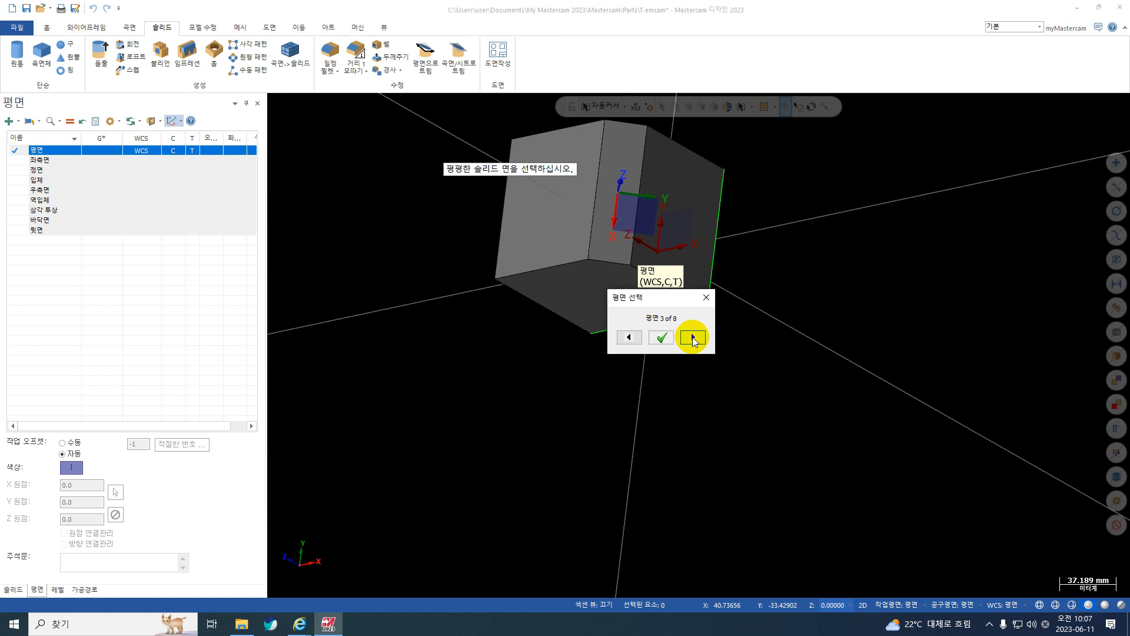
{"action": "left_click", "coordinate": [693, 336]}
{"action": "middle_click_drag", "start_coordinate": [646, 196], "coordinate": [649, 195]}
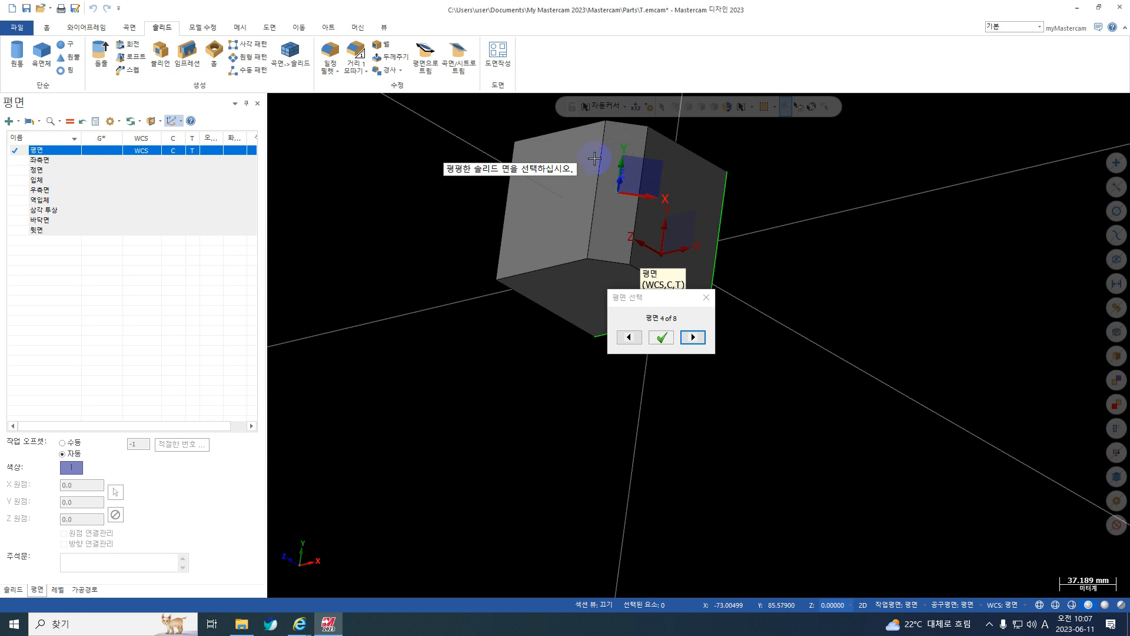
{"action": "middle_click_drag", "start_coordinate": [627, 233], "coordinate": [593, 218]}
{"action": "left_click", "coordinate": [697, 343]}
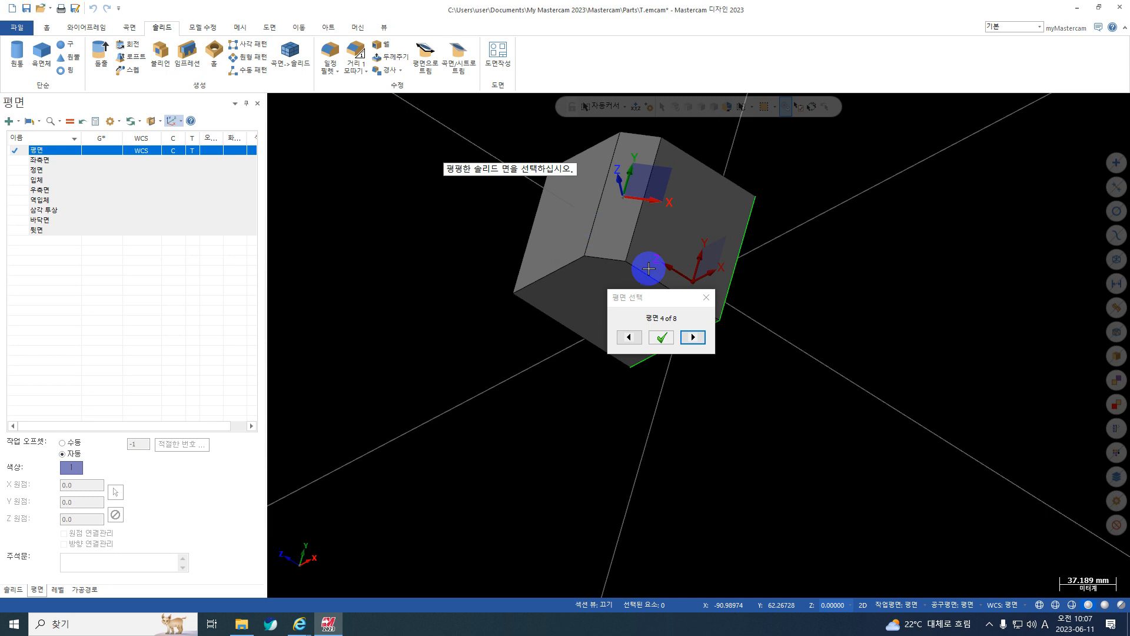
{"action": "left_click", "coordinate": [667, 319]}
{"action": "left_click", "coordinate": [662, 335]}
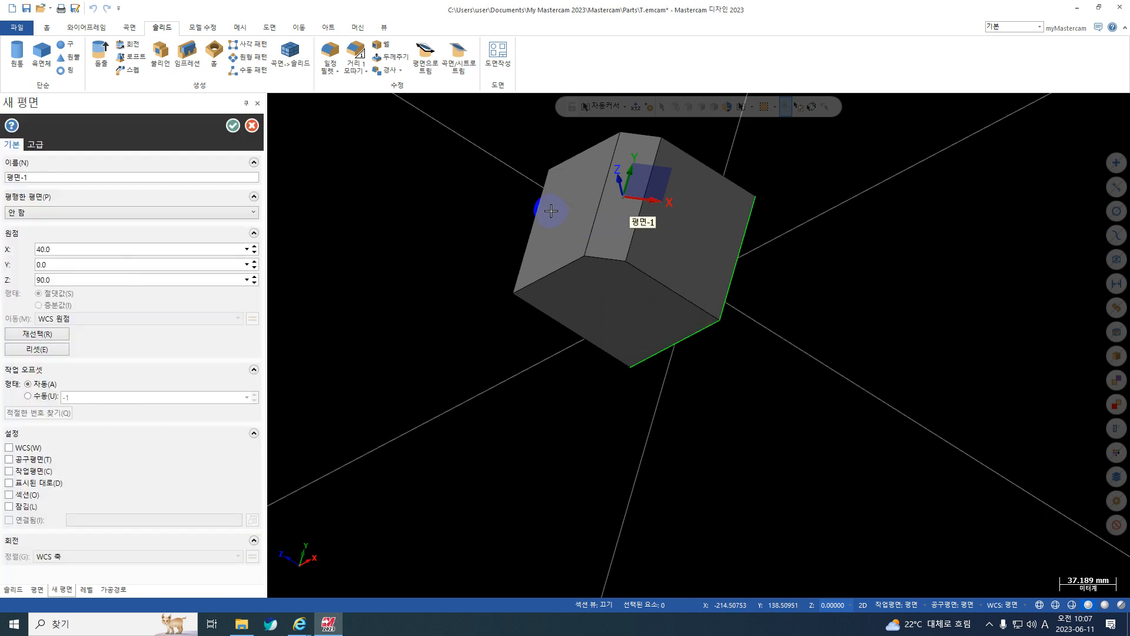
Try moving the plane's origin to the chamfer corner at X 30, Y -50, Z 100, and abandon the new plane.
{"action": "scroll", "coordinate": [628, 197], "scroll_direction": "up", "scroll_amount": 2}
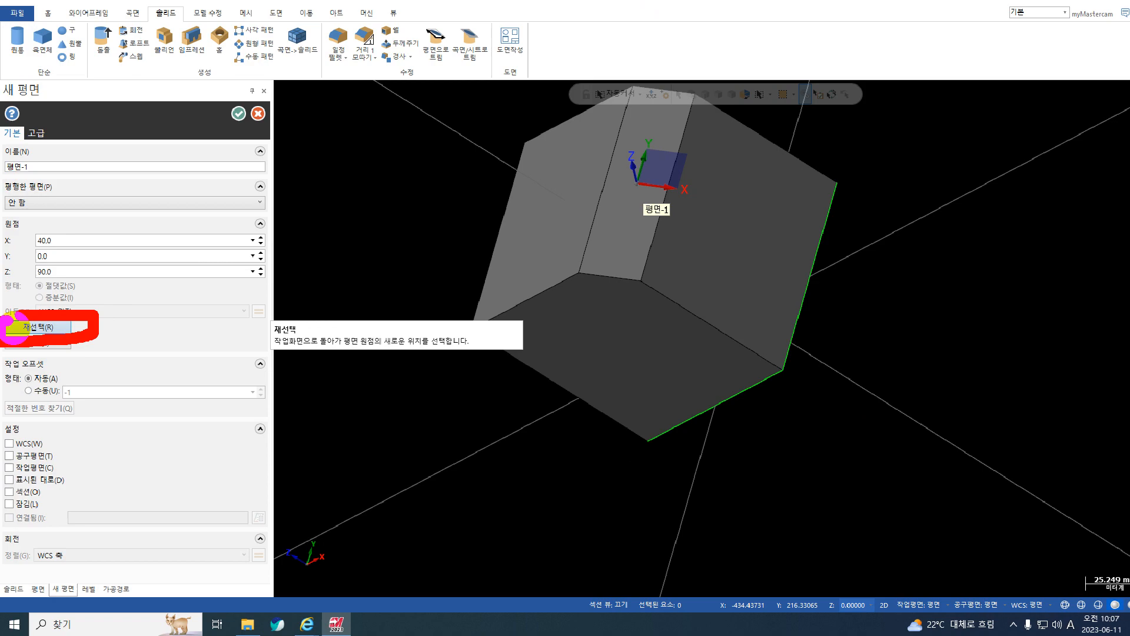
{"action": "left_click", "coordinate": [59, 338]}
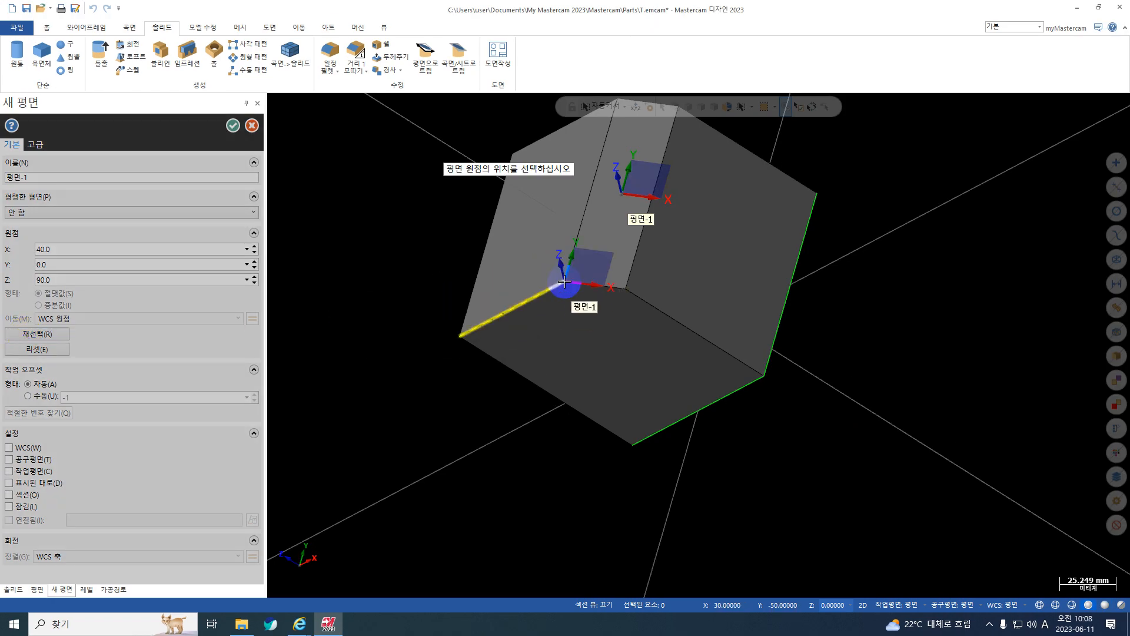
{"action": "left_click", "coordinate": [560, 294]}
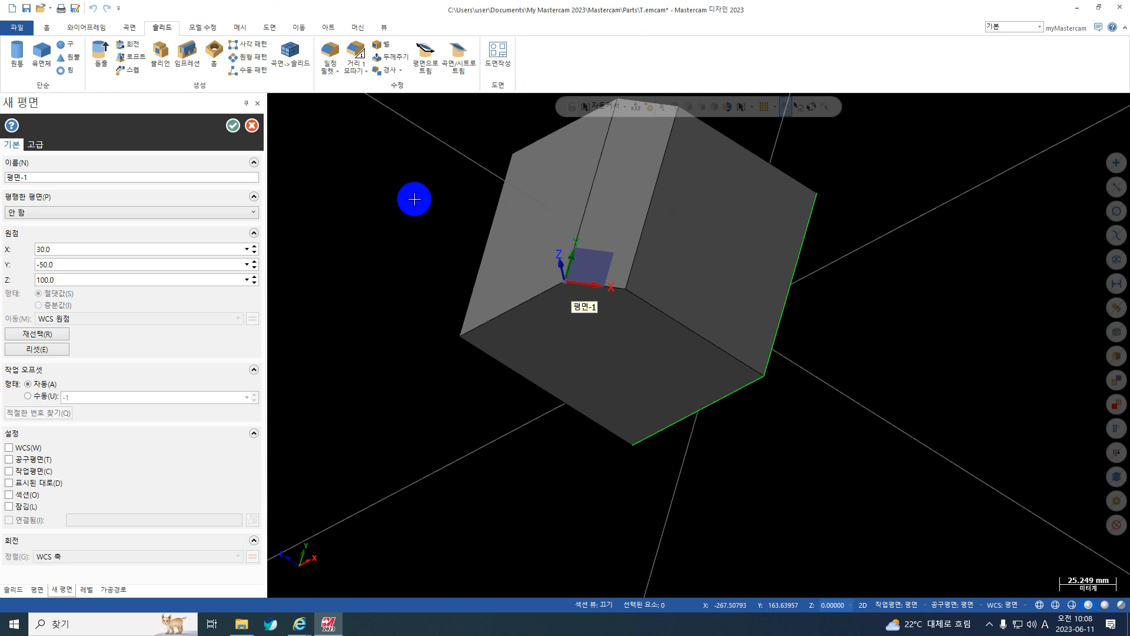
{"action": "key", "text": "Escape"}
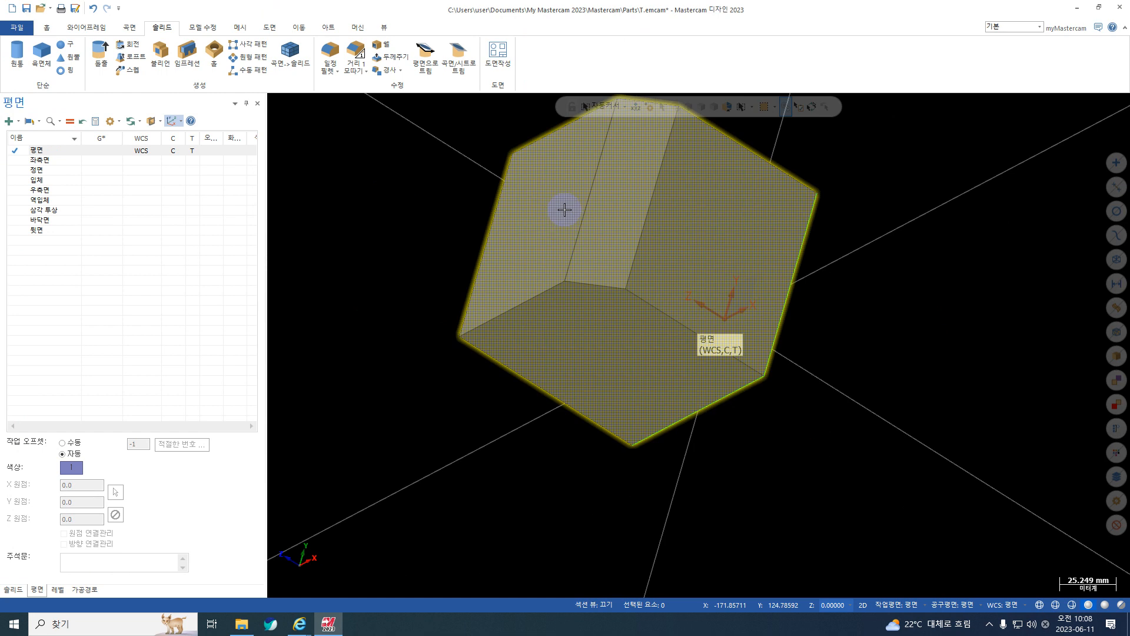
Begin creating a plane from a solid face again, selecting the narrow chamfered face of the block.
{"action": "middle_click_drag", "start_coordinate": [565, 206], "coordinate": [442, 206]}
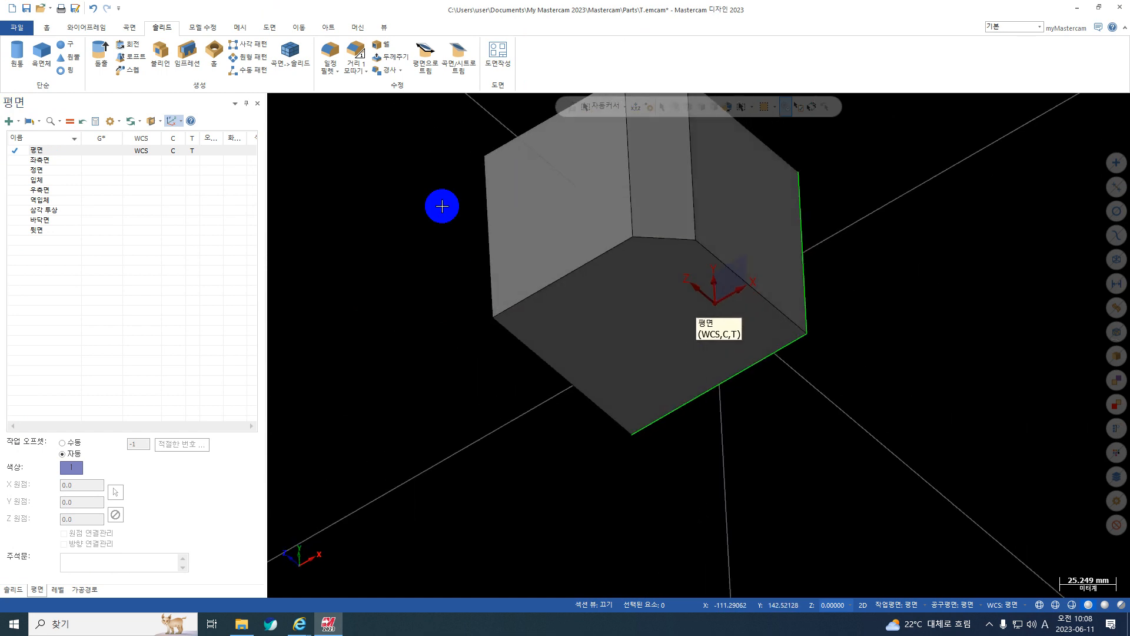
{"action": "left_click", "coordinate": [19, 122]}
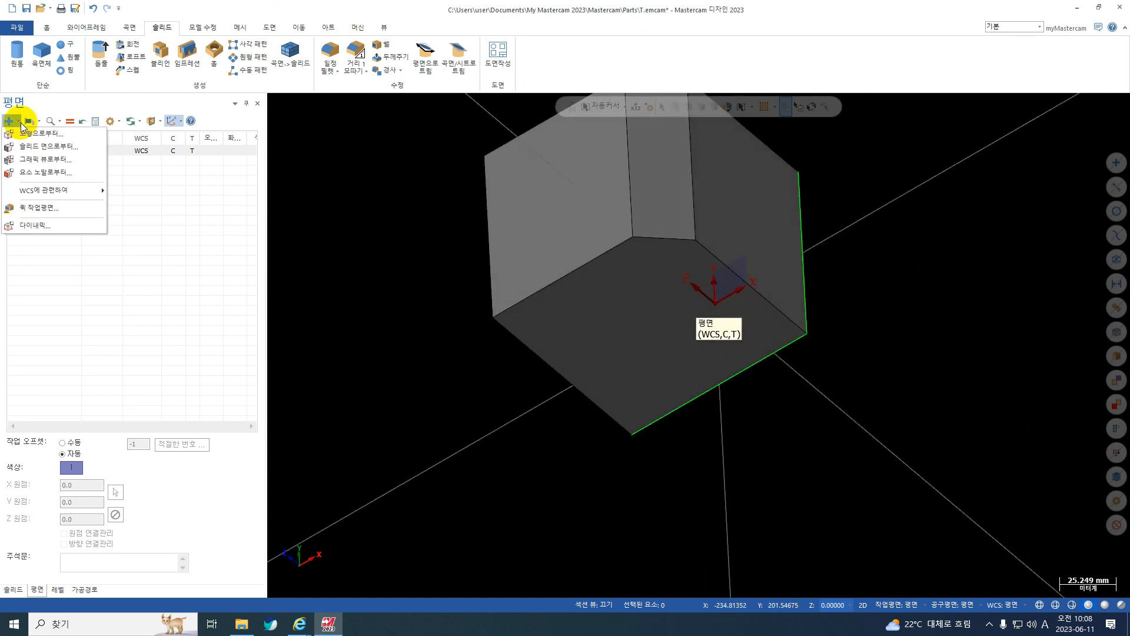
{"action": "left_click", "coordinate": [28, 147]}
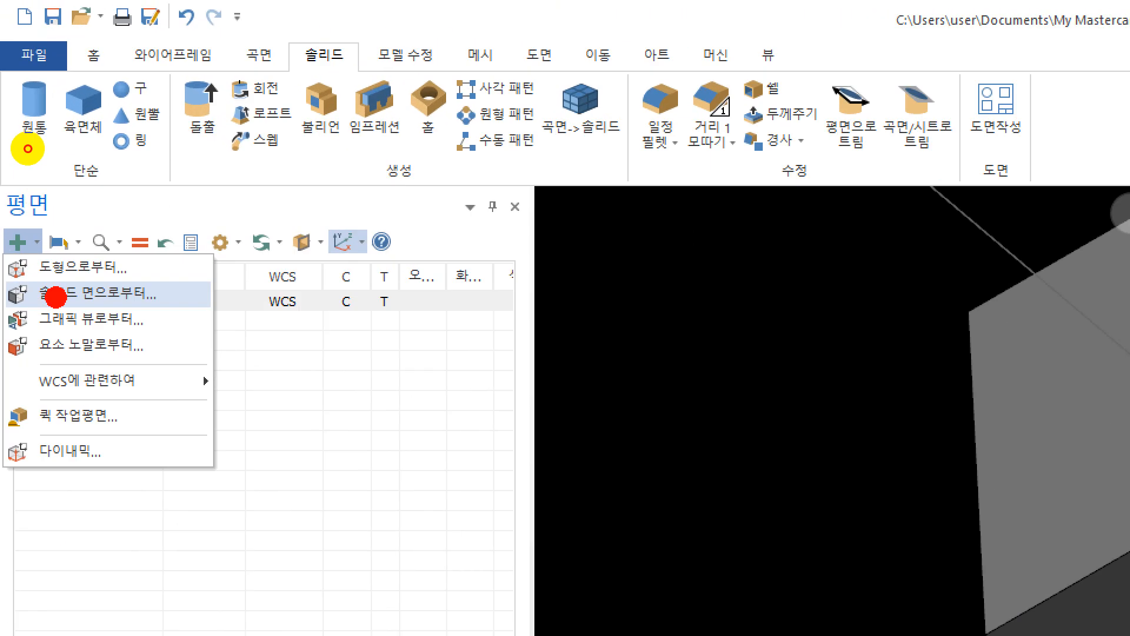
{"action": "left_click_drag", "start_coordinate": [159, 283], "coordinate": [2, 304]}
{"action": "key", "text": "Escape"}
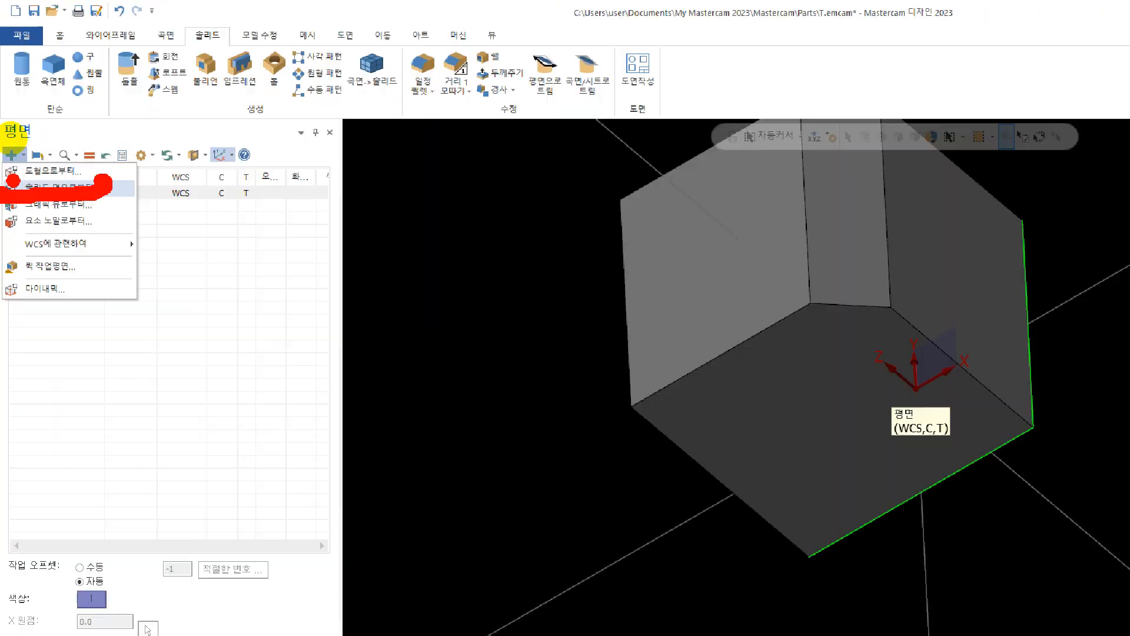
{"action": "left_click", "coordinate": [18, 122]}
{"action": "left_click", "coordinate": [40, 152]}
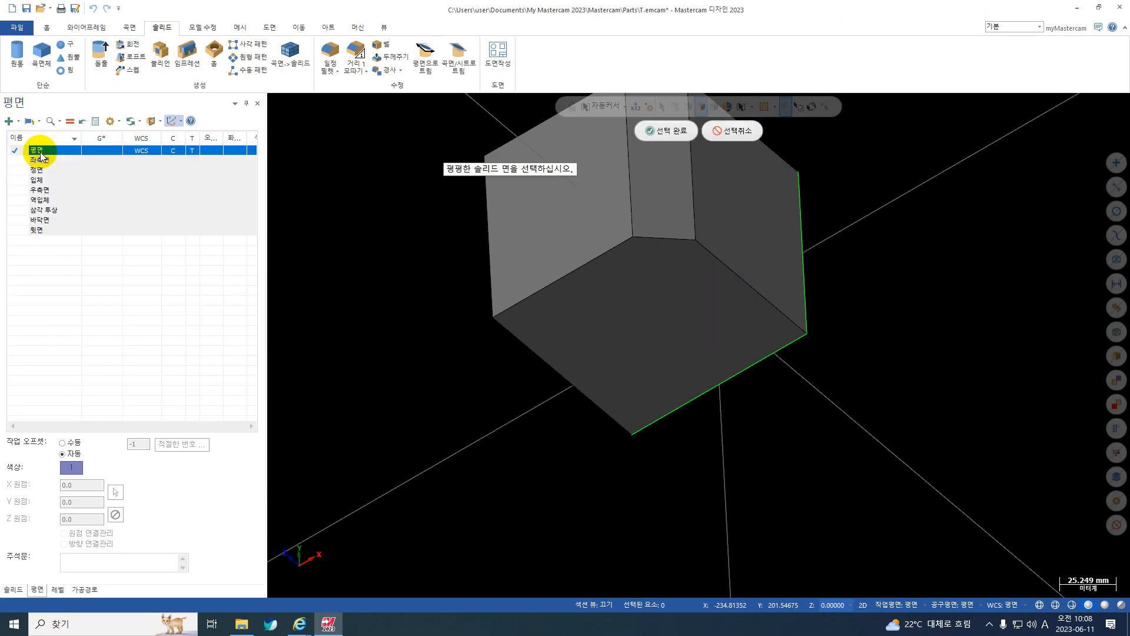
{"action": "scroll", "coordinate": [555, 384], "scroll_direction": "down", "scroll_amount": 2}
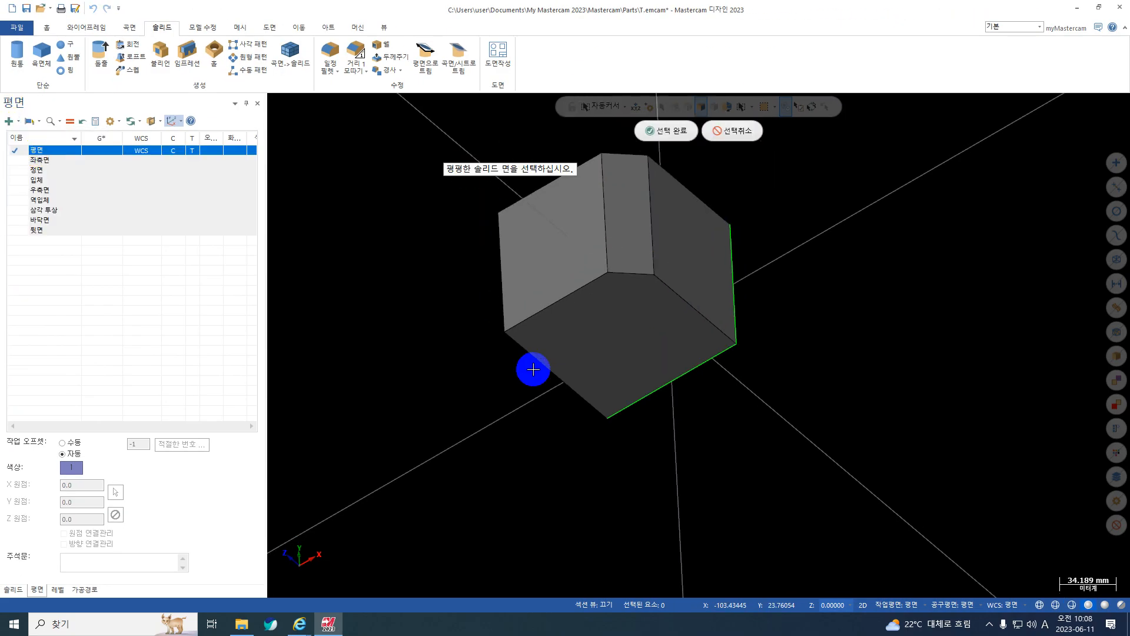
{"action": "left_click", "coordinate": [637, 199]}
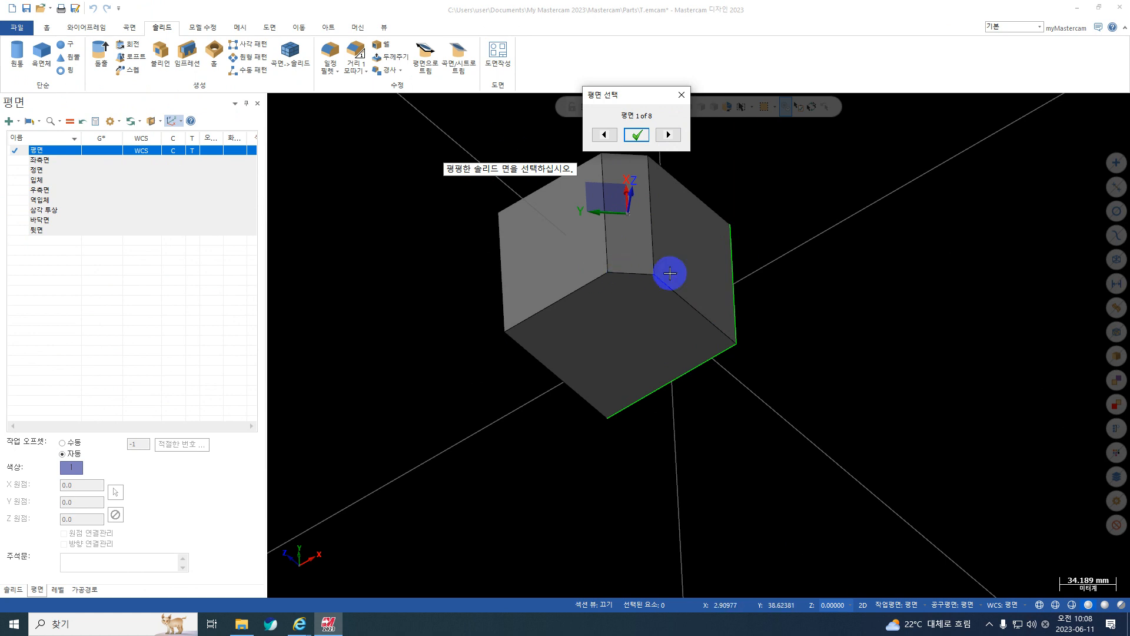
Choose orientation 4 of 8 for the new plane so X runs along the chamfer's short edge, and accept it.
{"action": "key", "text": "ctrl+1"}
{"action": "left_click", "coordinate": [576, 286]}
{"action": "mouse_move", "coordinate": [617, 273]}
{"action": "left_mouse_down"}
{"action": "mouse_move", "coordinate": [640, 263]}
{"action": "mouse_move", "coordinate": [639, 286]}
{"action": "mouse_move", "coordinate": [611, 238]}
{"action": "left_mouse_up"}
{"action": "mouse_move", "coordinate": [601, 249]}
{"action": "left_mouse_down"}
{"action": "mouse_move", "coordinate": [610, 236]}
{"action": "mouse_move", "coordinate": [629, 255]}
{"action": "left_mouse_up"}
{"action": "key", "text": "Escape"}
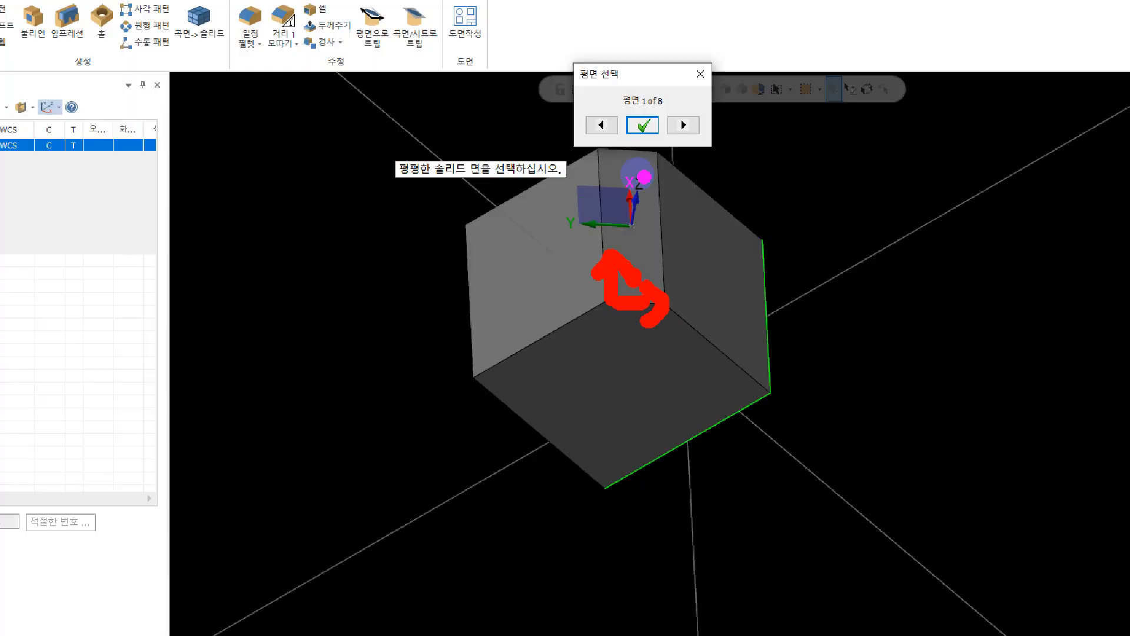
{"action": "left_click", "coordinate": [669, 136]}
{"action": "left_click", "coordinate": [669, 135]}
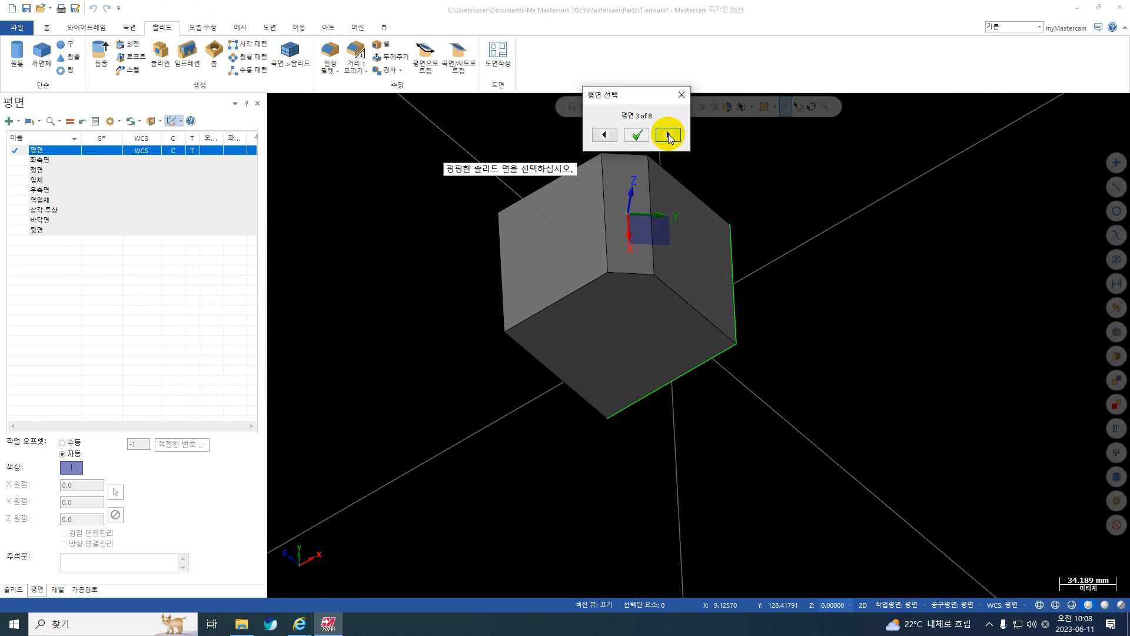
{"action": "left_click", "coordinate": [669, 135]}
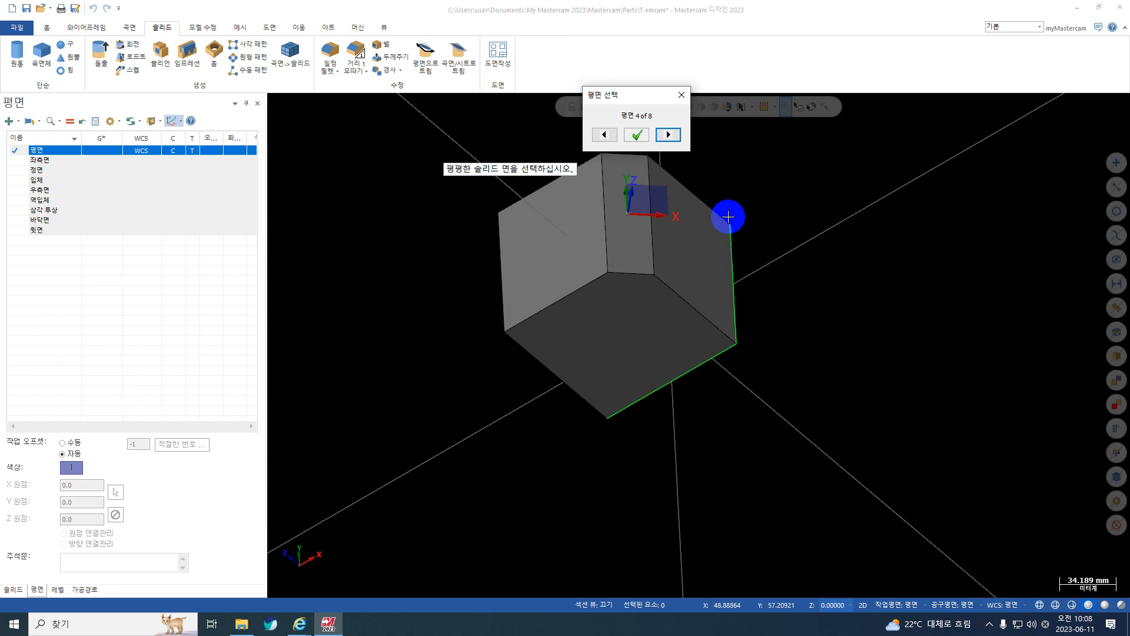
{"action": "left_click", "coordinate": [635, 135]}
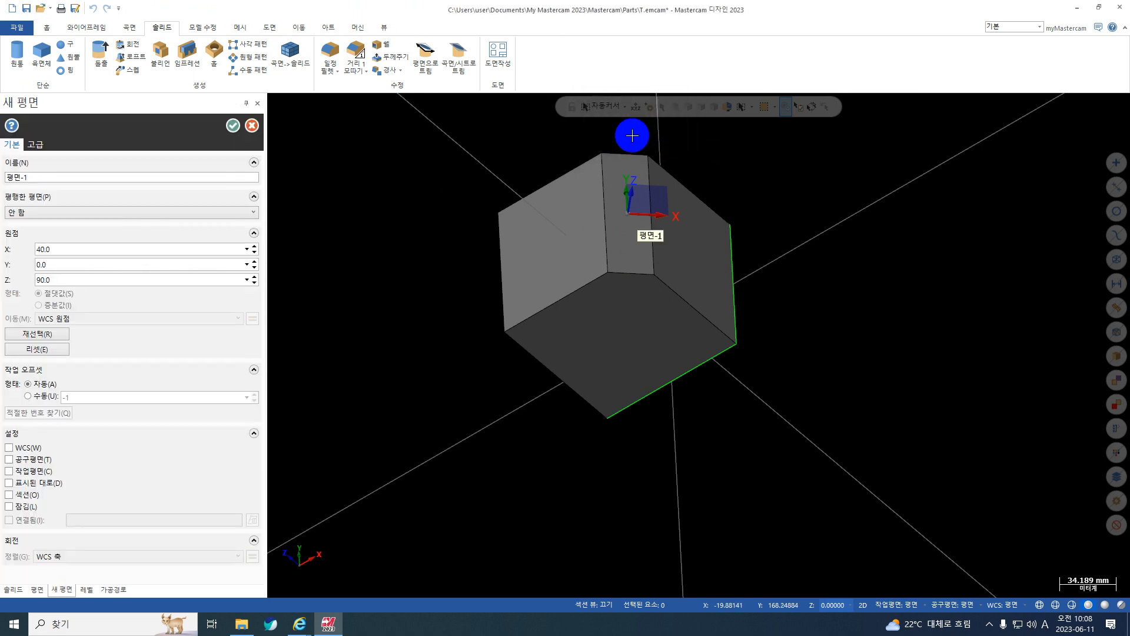
Reselect the new plane's origin at the chamfer face corner at X 30, Y -50, Z 100.
{"action": "double_click", "coordinate": [39, 177]}
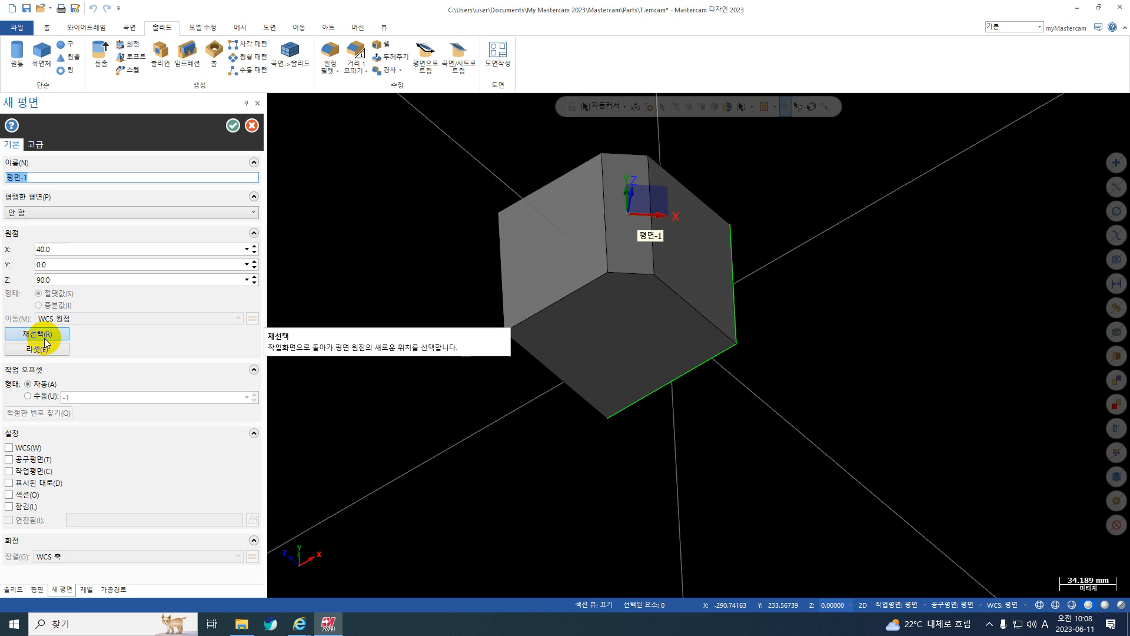
{"action": "key", "text": "ctrl+1"}
{"action": "left_click", "coordinate": [7, 321]}
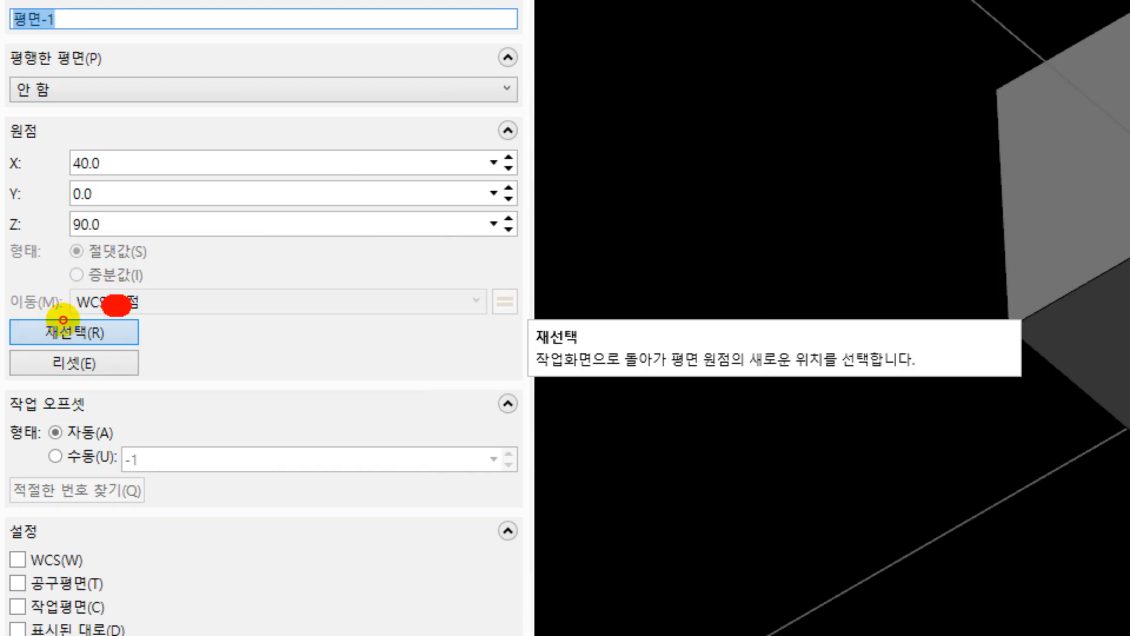
{"action": "mouse_move", "coordinate": [63, 320]}
{"action": "left_mouse_down"}
{"action": "mouse_move", "coordinate": [75, 339]}
{"action": "mouse_move", "coordinate": [5, 336]}
{"action": "mouse_move", "coordinate": [63, 320]}
{"action": "left_mouse_up"}
{"action": "key", "text": "Escape"}
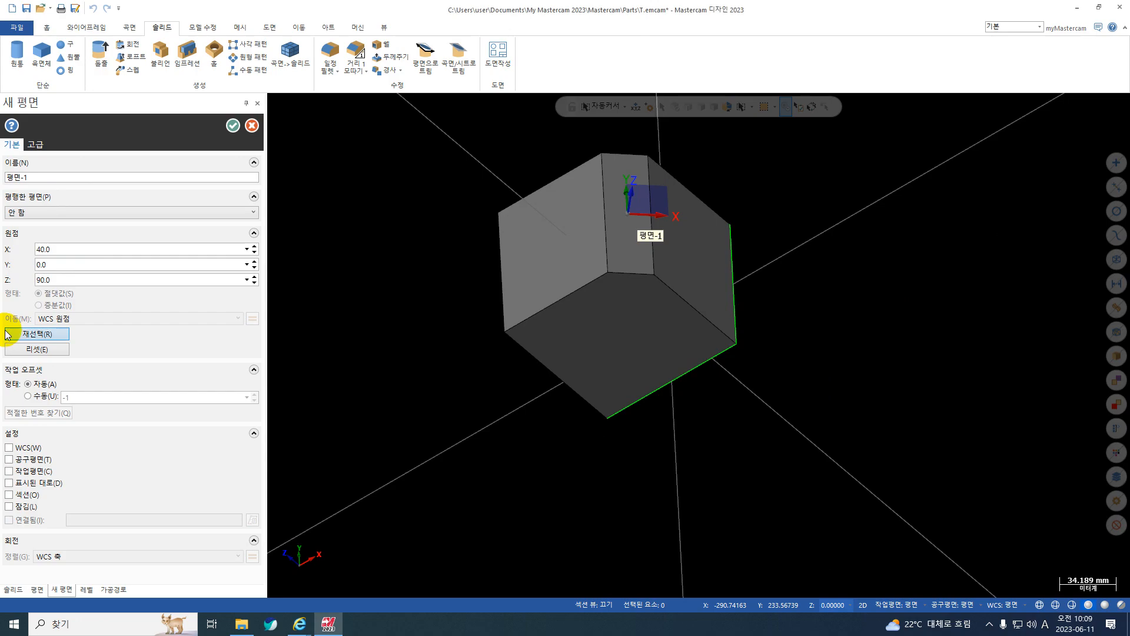
{"action": "left_click", "coordinate": [8, 335]}
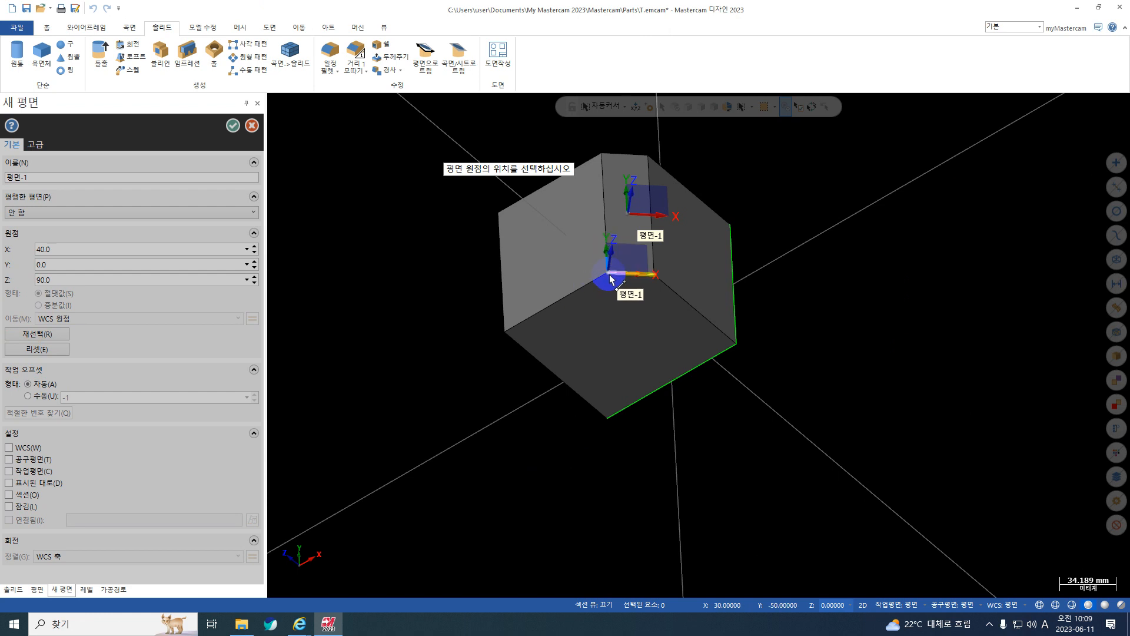
{"action": "left_click", "coordinate": [609, 276]}
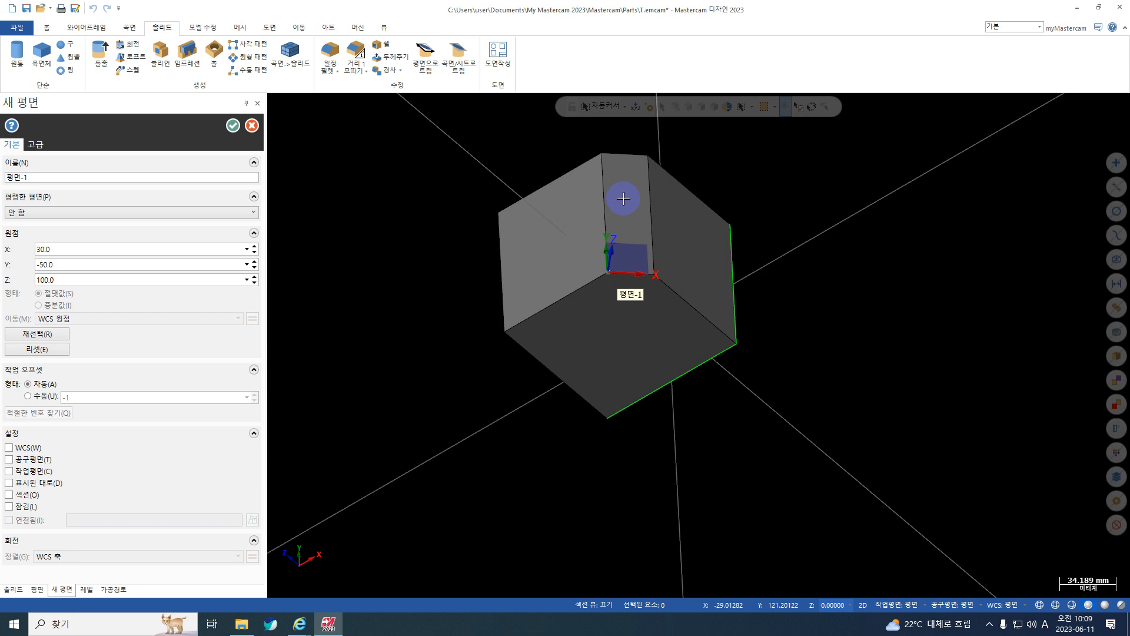
{"action": "middle_click_drag", "start_coordinate": [639, 284], "coordinate": [618, 264]}
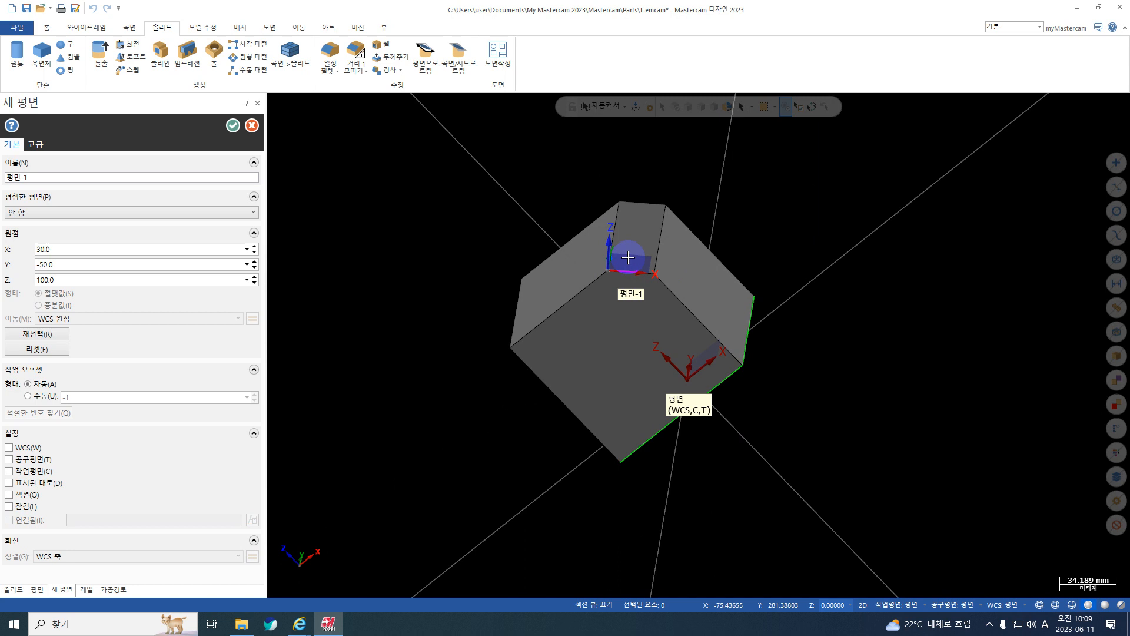
Name the new plane c25 and create it.
{"action": "left_click", "coordinate": [26, 176]}
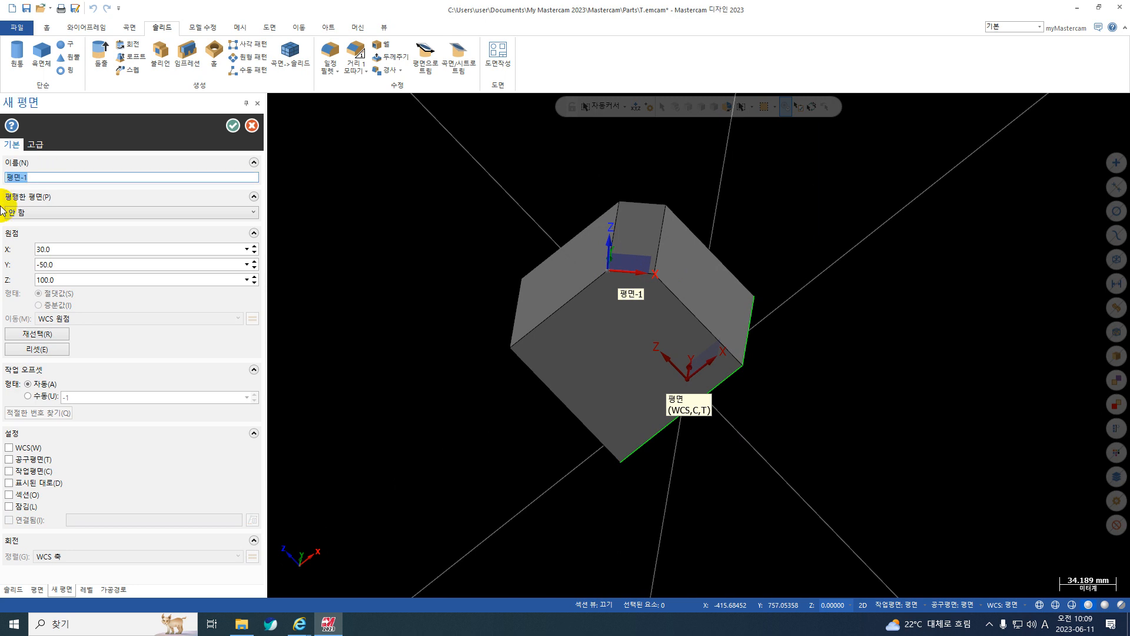
{"action": "type", "text": "c25"}
{"action": "left_click", "coordinate": [234, 132]}
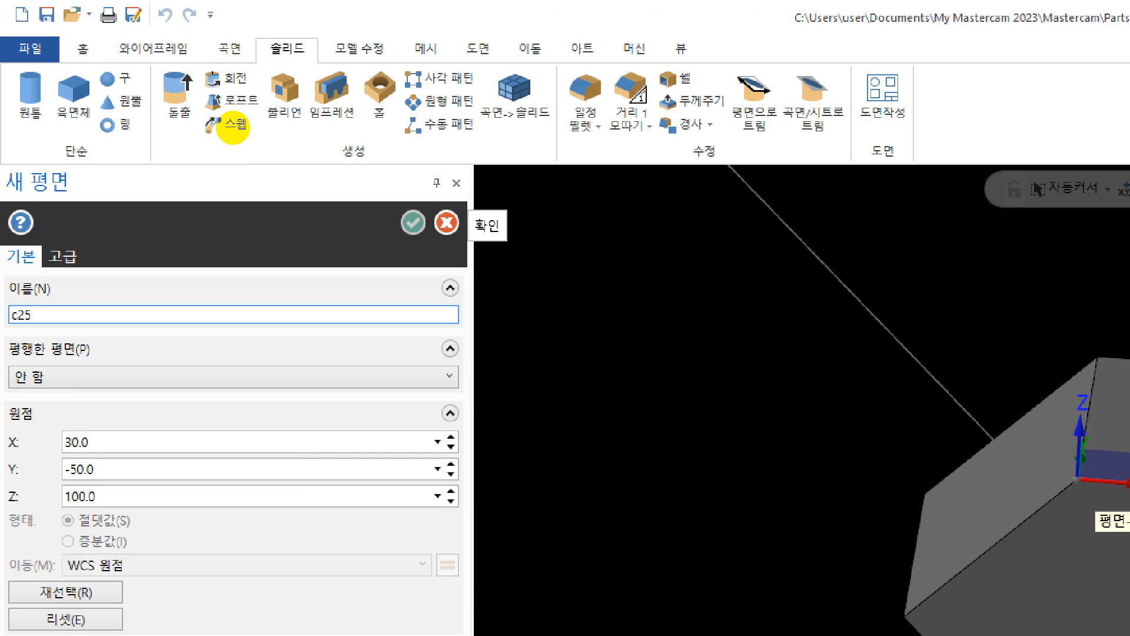
{"action": "left_click", "coordinate": [234, 125]}
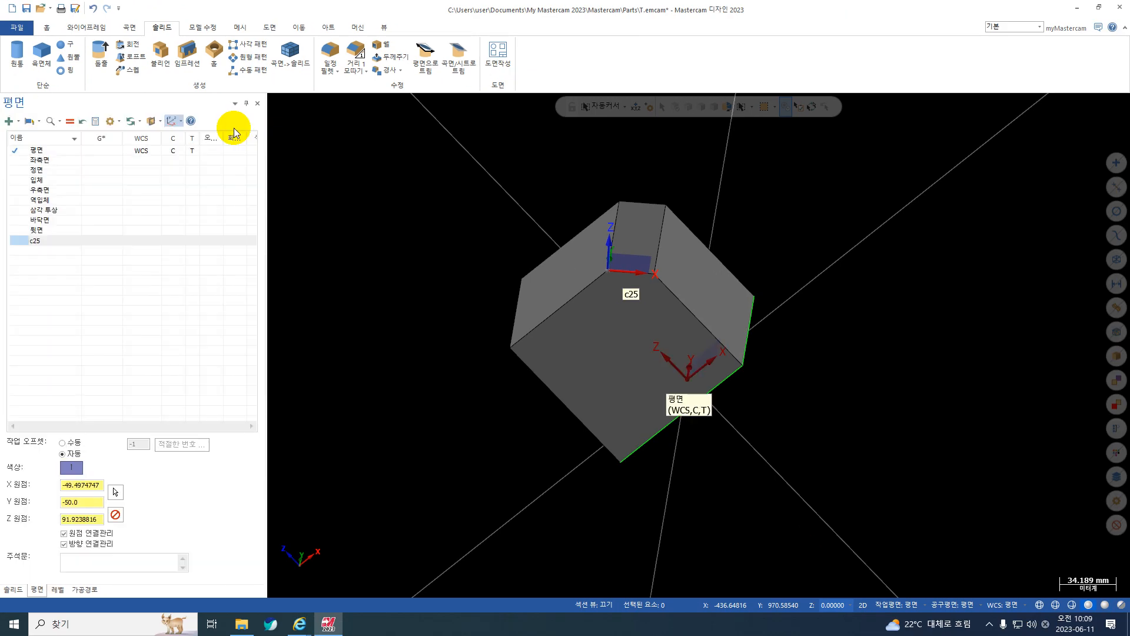
Make c25 the construction and tool plane and view the block square to it.
{"action": "mouse_move", "coordinate": [630, 284]}
{"action": "middle_mouse_down"}
{"action": "mouse_move", "coordinate": [727, 307]}
{"action": "mouse_move", "coordinate": [633, 275]}
{"action": "middle_mouse_up"}
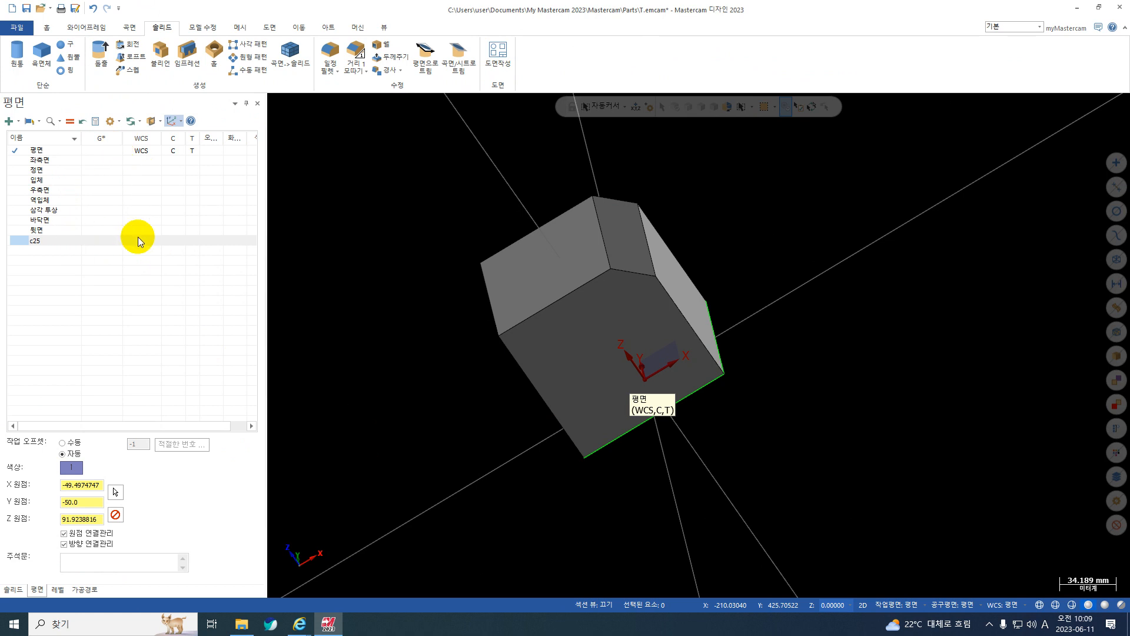
{"action": "left_click", "coordinate": [92, 241]}
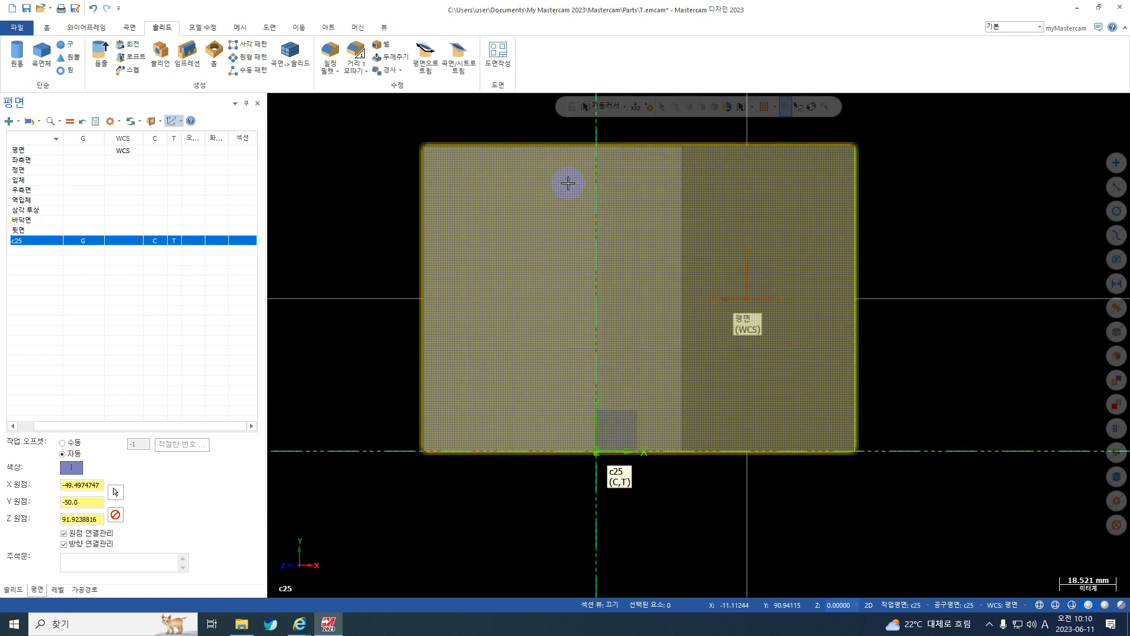
{"action": "scroll", "coordinate": [587, 251], "scroll_direction": "down", "scroll_amount": 2}
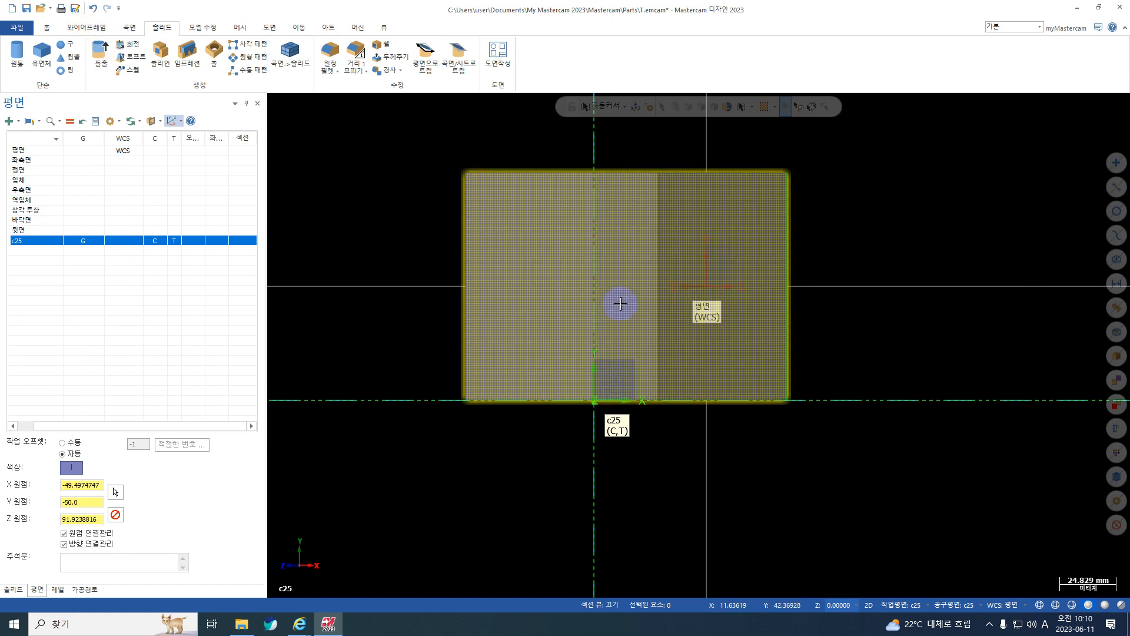
Draw a center-point circle of 10 mm diameter on the c25 plane, centred at X 7, Y 50.
{"action": "left_click", "coordinate": [87, 29]}
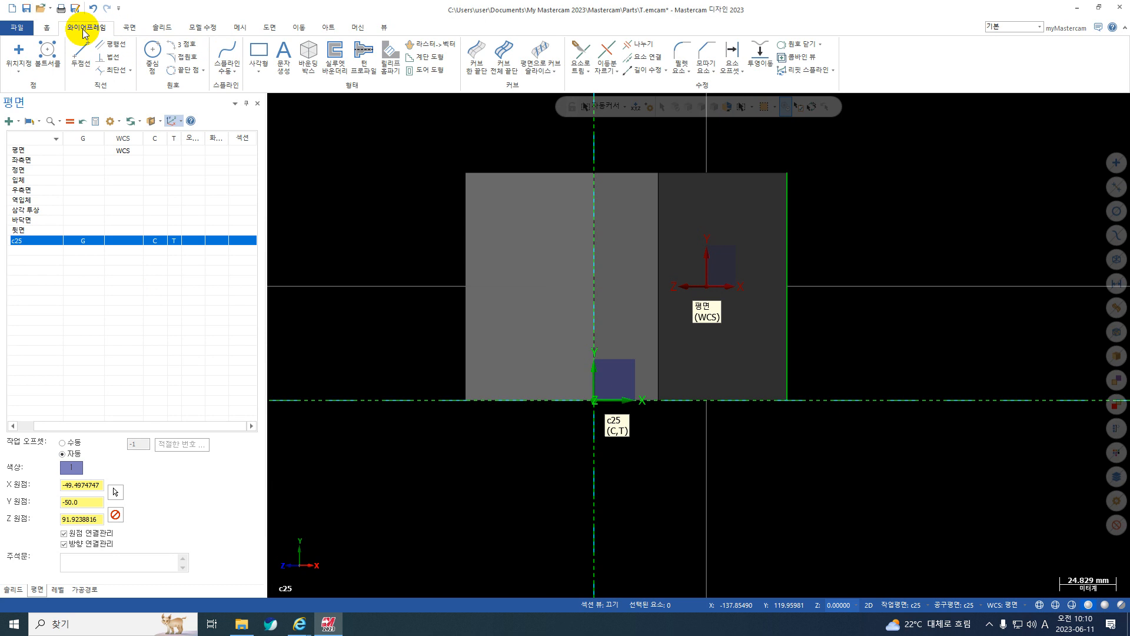
{"action": "left_click", "coordinate": [152, 57]}
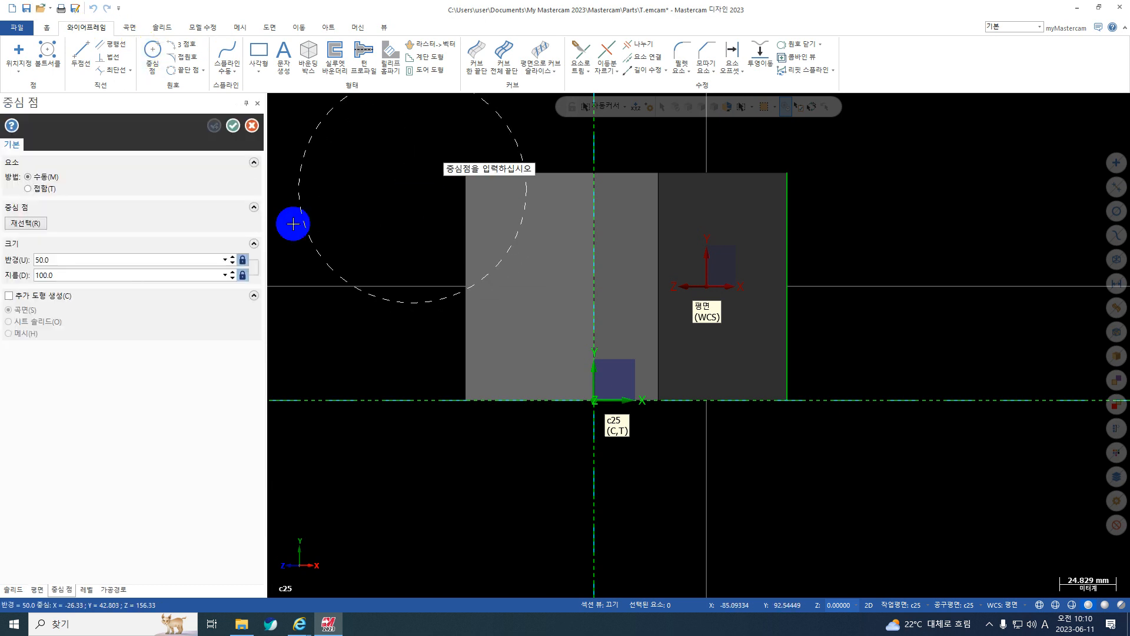
{"action": "left_click", "coordinate": [70, 262]}
{"action": "type", "text": "10"}
{"action": "key", "text": "Return"}
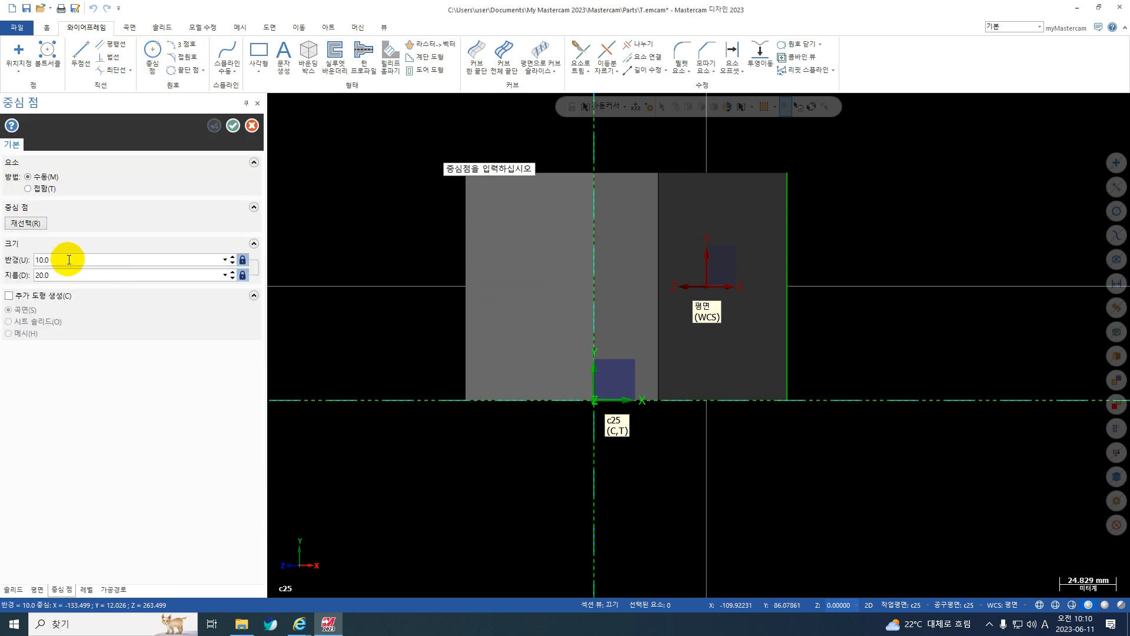
{"action": "left_click", "coordinate": [65, 271]}
{"action": "type", "text": "10"}
{"action": "key", "text": "Return"}
{"action": "type", "text": "X"}
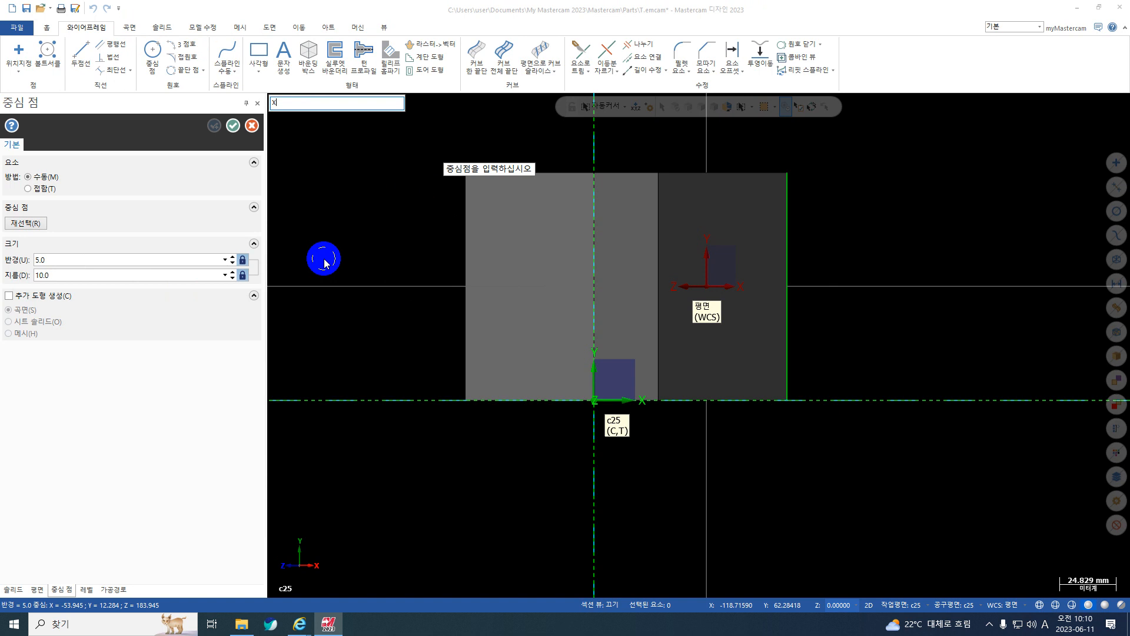
{"action": "type", "text": "7y50"}
{"action": "key", "text": "Return"}
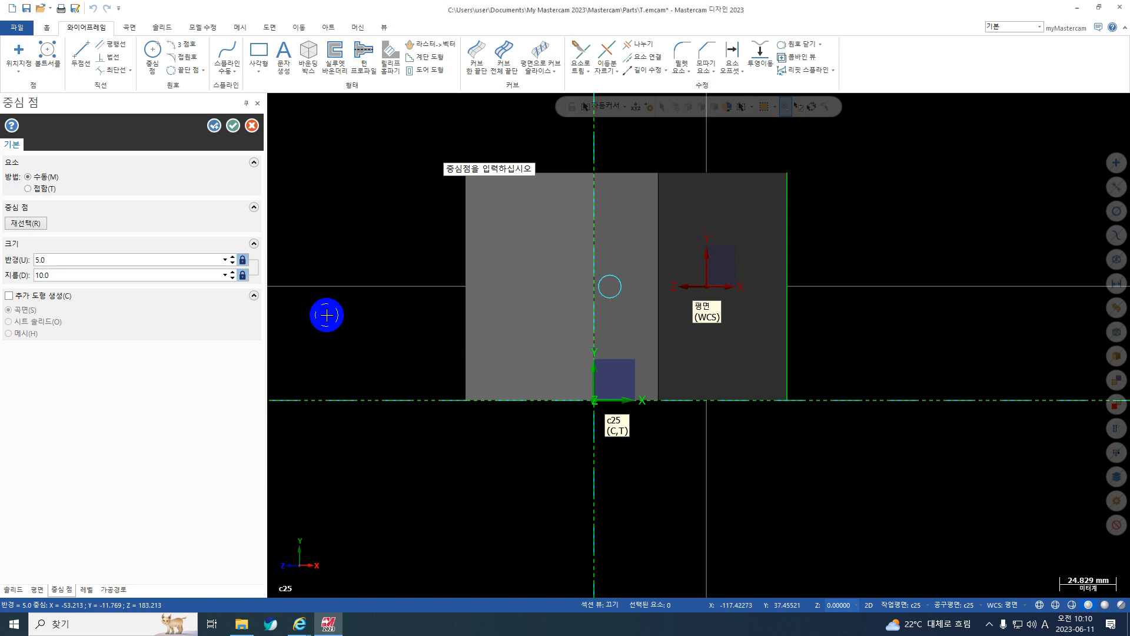
{"action": "left_click", "coordinate": [233, 126]}
Set c25 as the WCS as well and display the part in its top view.
{"action": "middle_click_drag", "start_coordinate": [538, 313], "coordinate": [596, 244]}
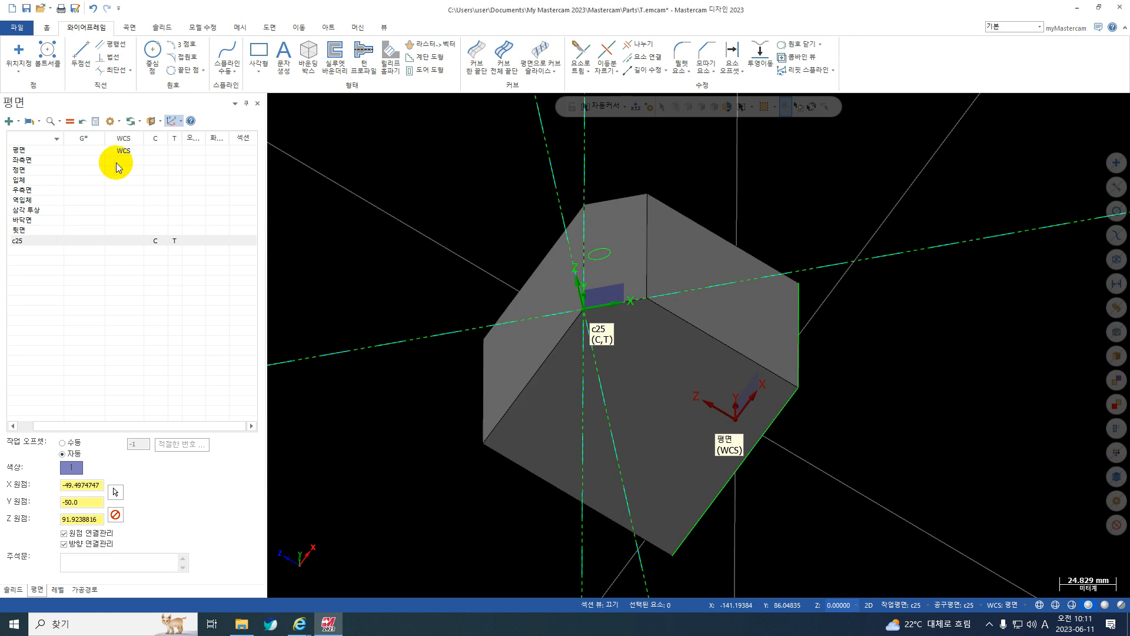
{"action": "left_click", "coordinate": [124, 241]}
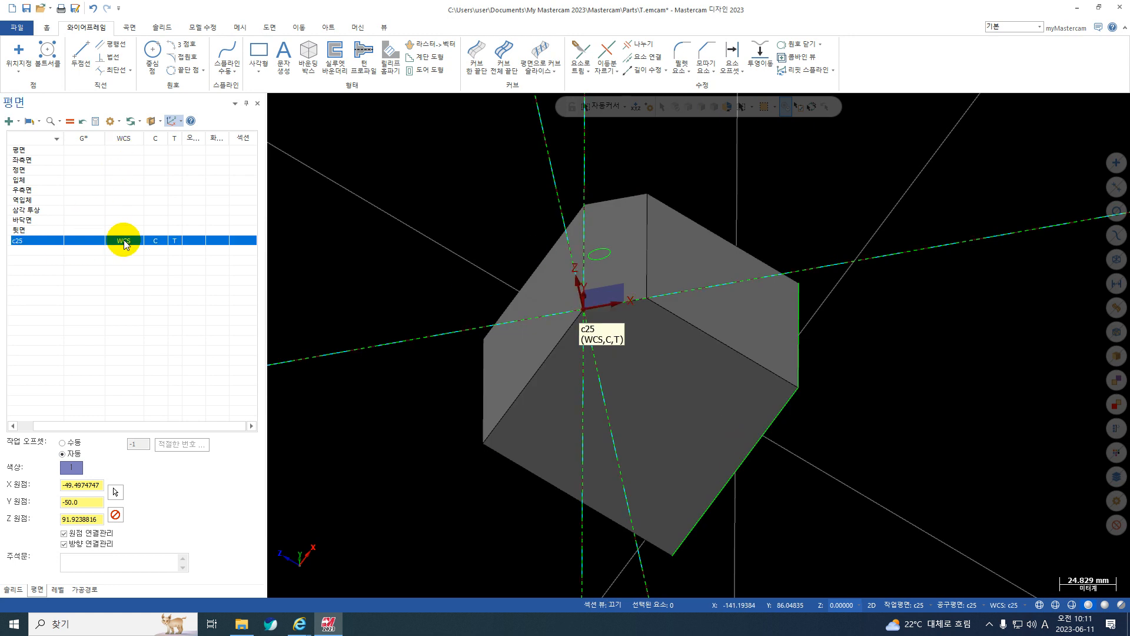
{"action": "key", "text": "alt+1"}
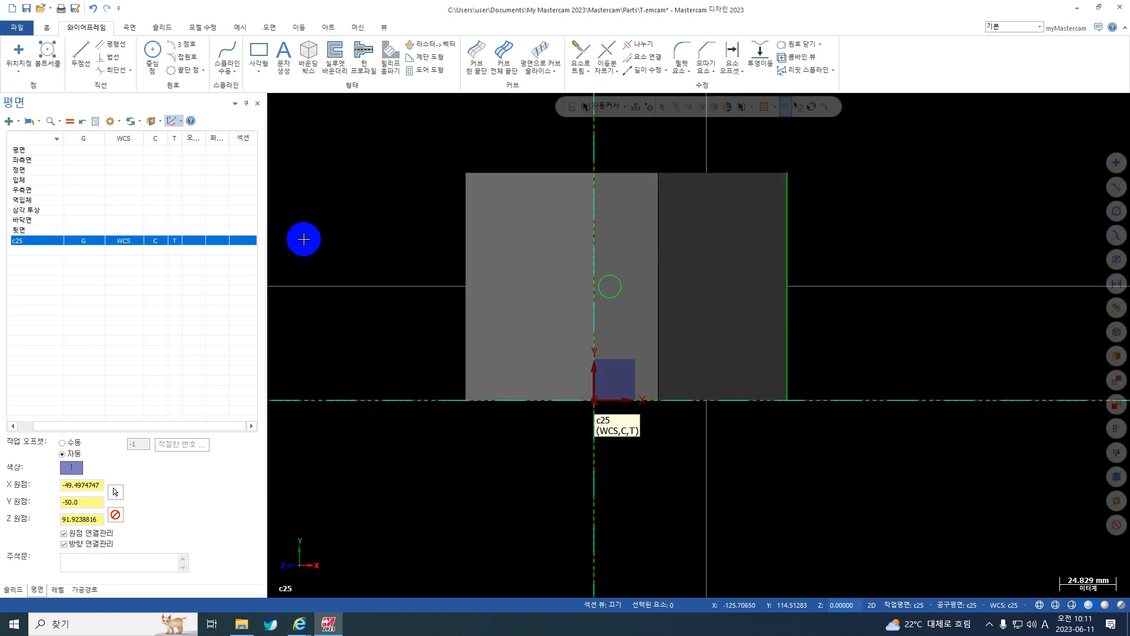
{"action": "middle_click_drag", "start_coordinate": [669, 511], "coordinate": [873, 265]}
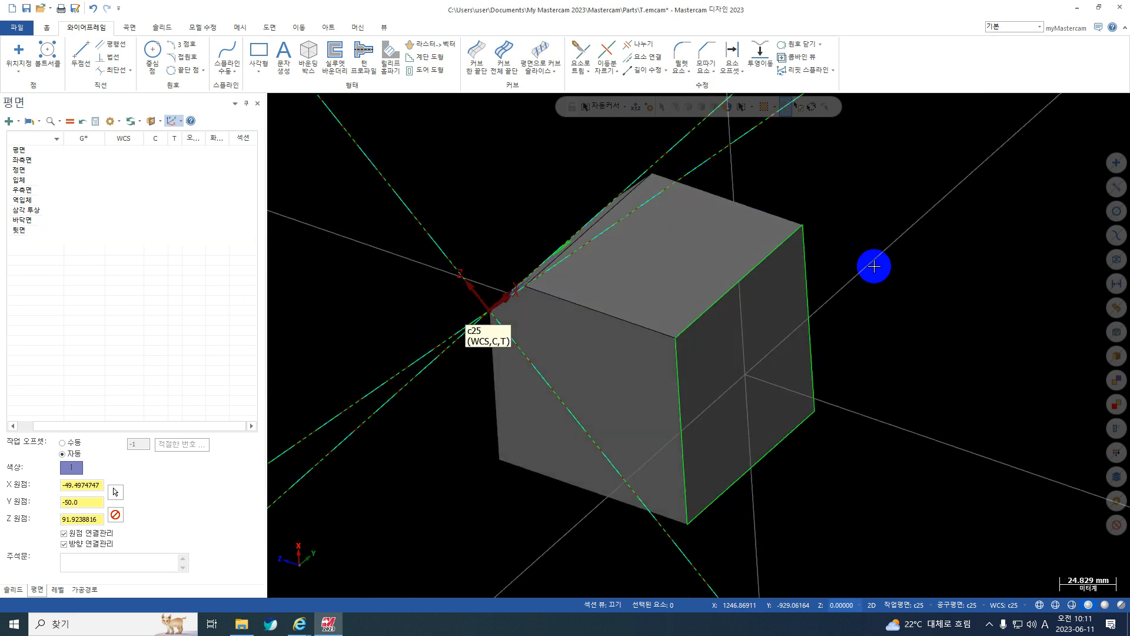
{"action": "right_click", "coordinate": [823, 203]}
{"action": "left_click", "coordinate": [863, 266]}
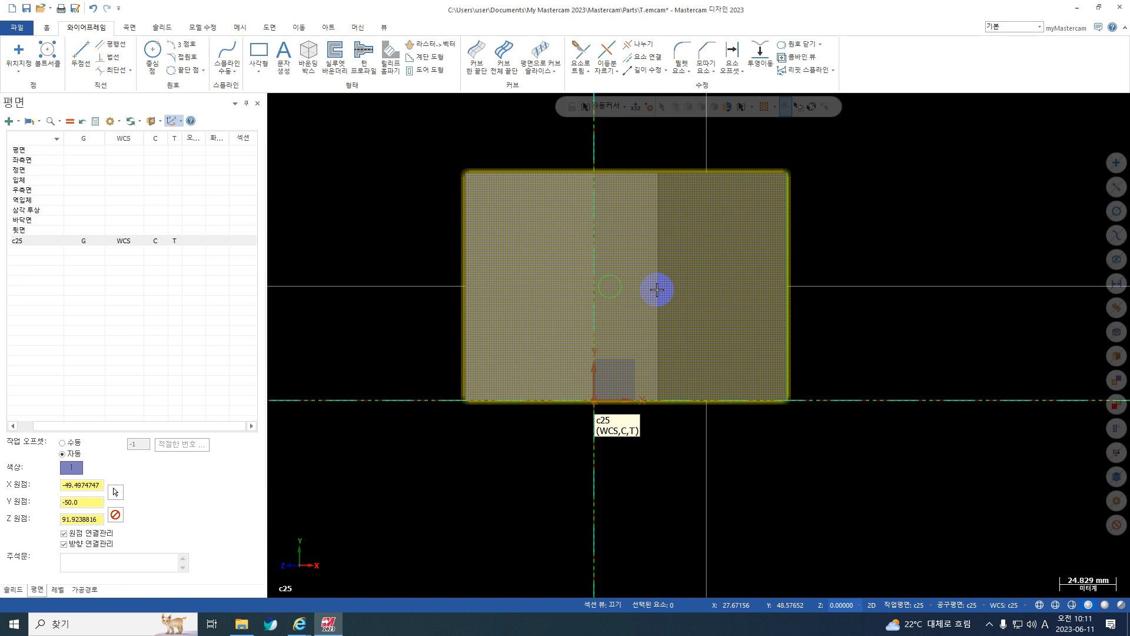
Extrude the circle on the chamfer face 100 mm outward, adding it to the block as a boss.
{"action": "middle_click_drag", "start_coordinate": [658, 289], "coordinate": [500, 377]}
{"action": "left_click", "coordinate": [162, 27]}
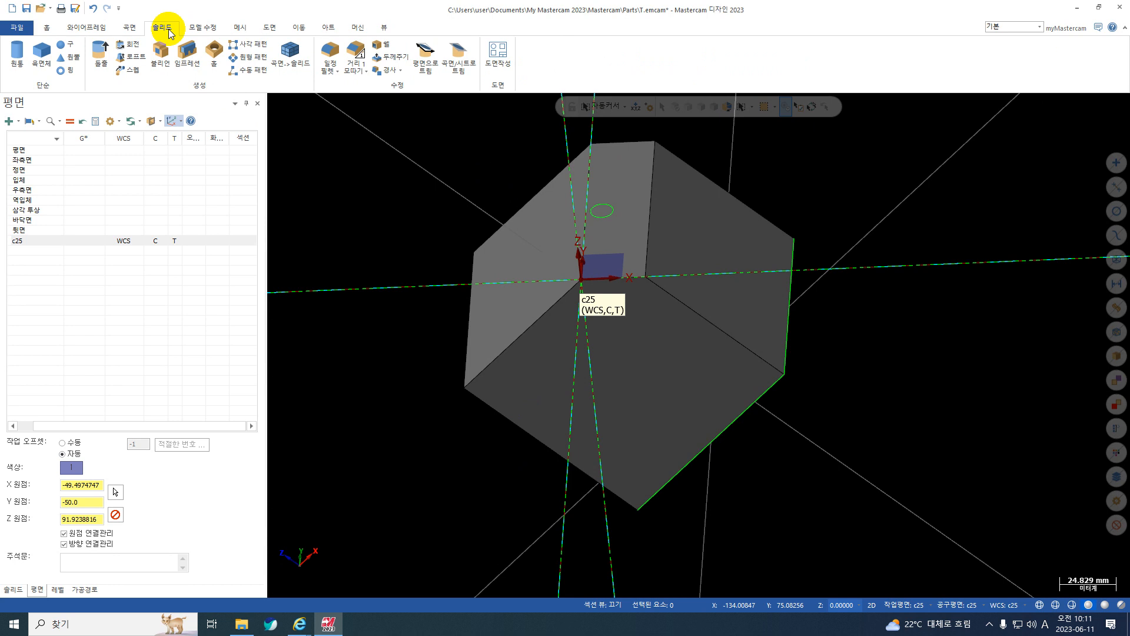
{"action": "left_click", "coordinate": [97, 56]}
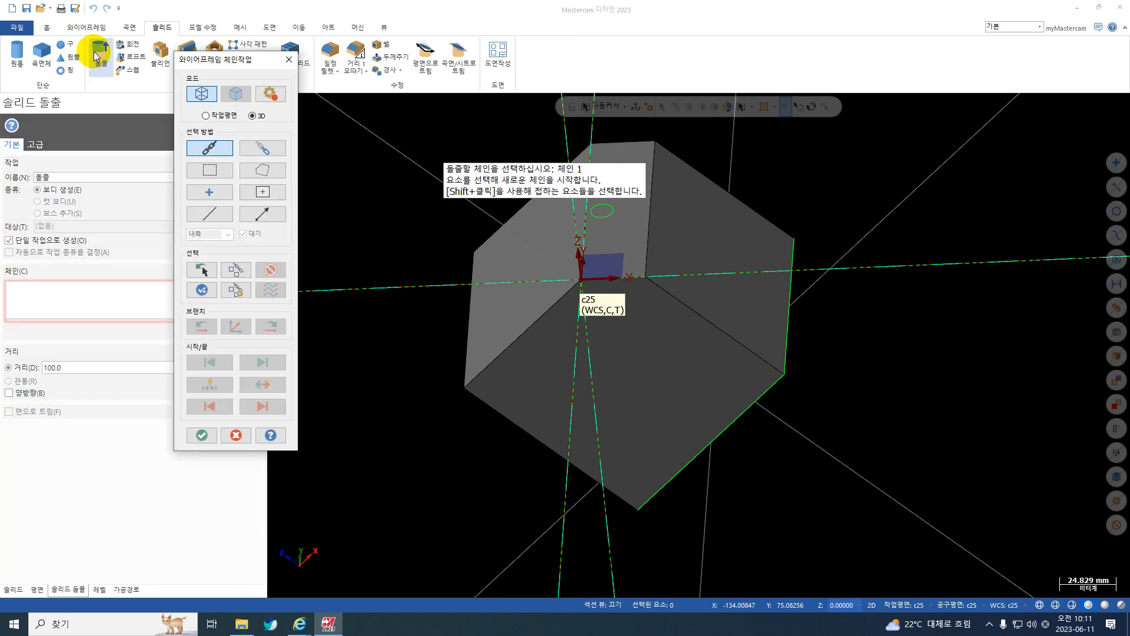
{"action": "left_click", "coordinate": [601, 220]}
{"action": "key", "text": "Return"}
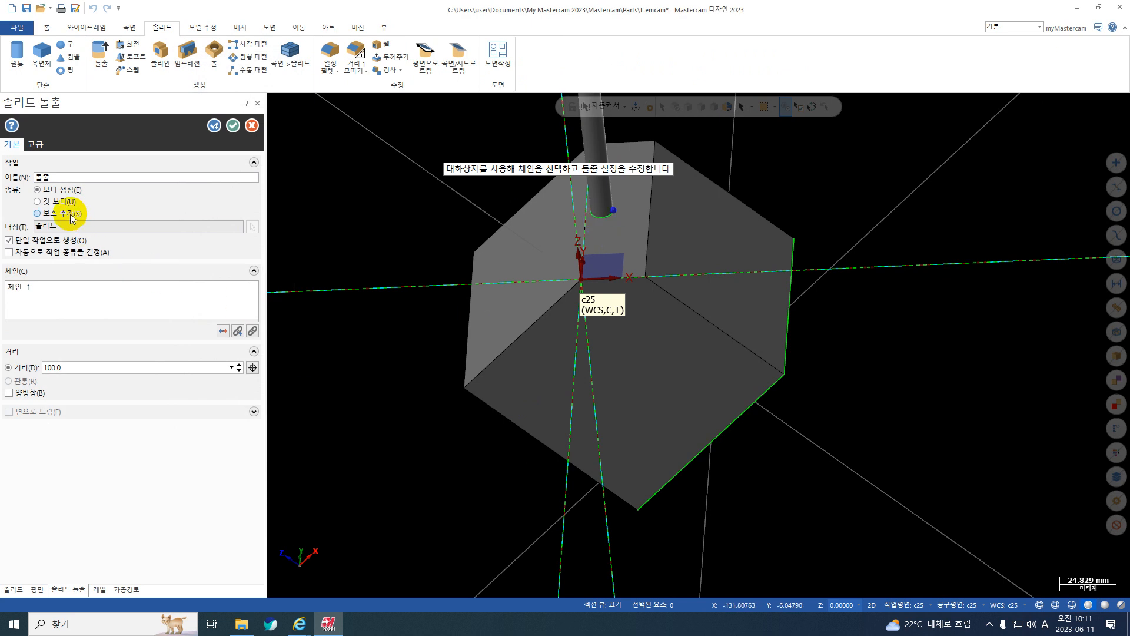
{"action": "left_click", "coordinate": [71, 217]}
{"action": "mouse_move", "coordinate": [606, 228]}
{"action": "middle_mouse_down"}
{"action": "mouse_move", "coordinate": [609, 178]}
{"action": "mouse_move", "coordinate": [622, 231]}
{"action": "middle_mouse_up"}
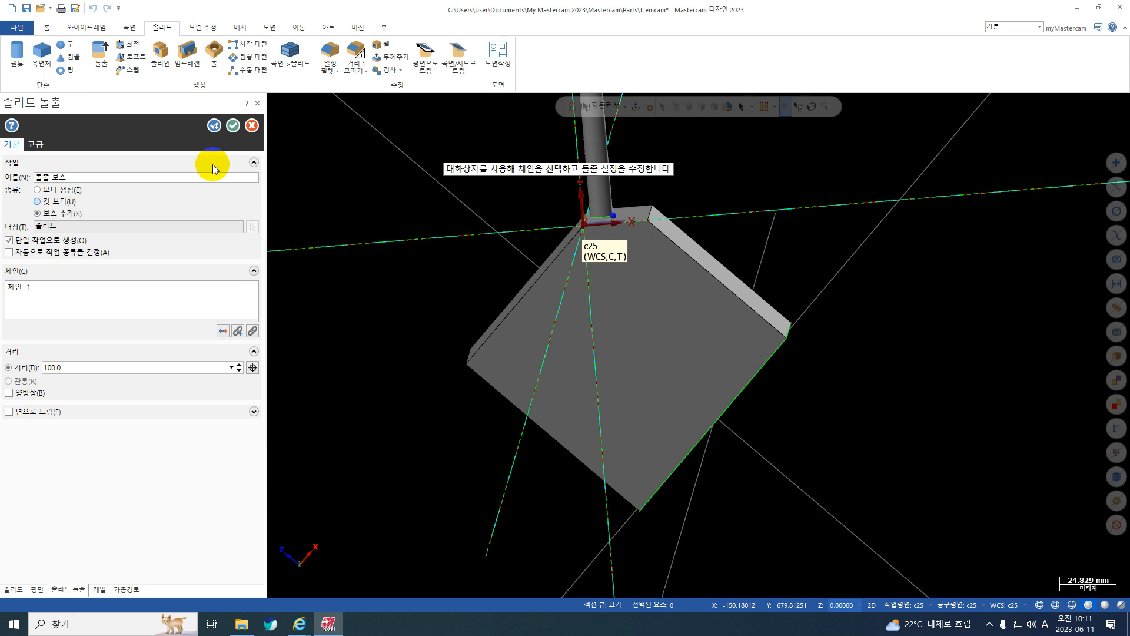
{"action": "left_click", "coordinate": [233, 126]}
Restore the standard top plane (평면) as WCS, construction and tool plane, and inspect the part from it.
{"action": "middle_click_drag", "start_coordinate": [630, 377], "coordinate": [588, 333]}
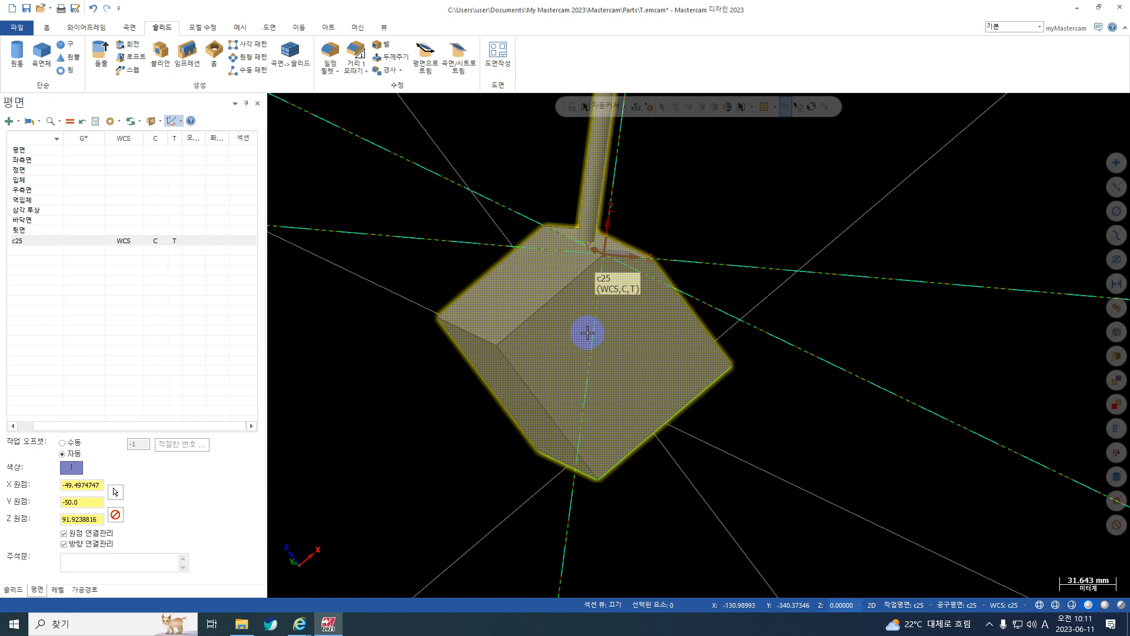
{"action": "left_click", "coordinate": [81, 148]}
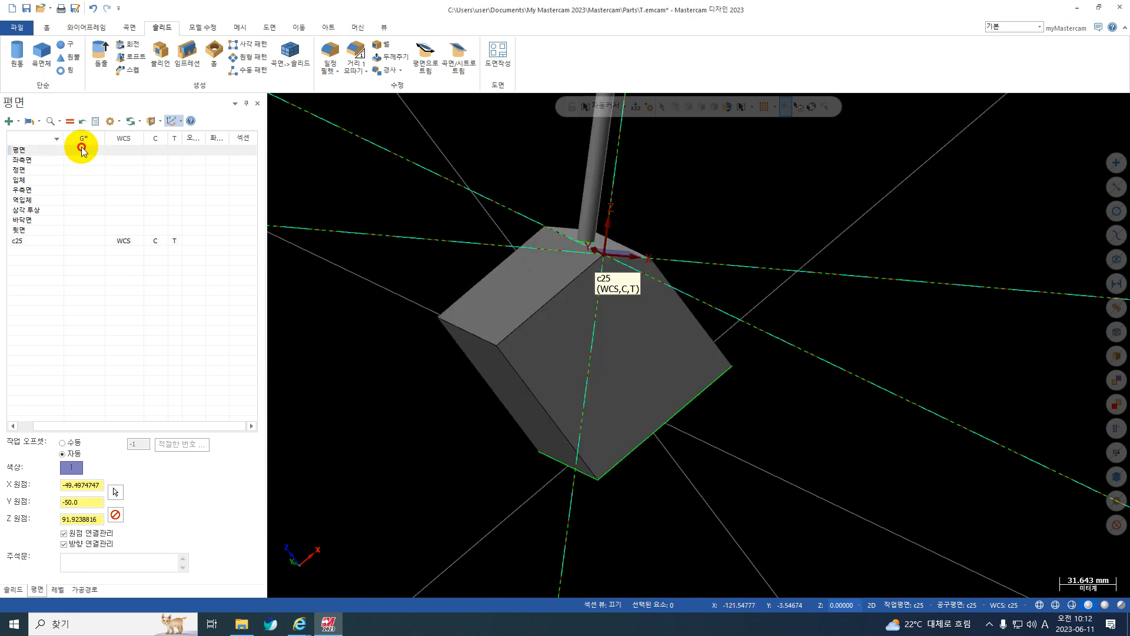
{"action": "left_click", "coordinate": [126, 152]}
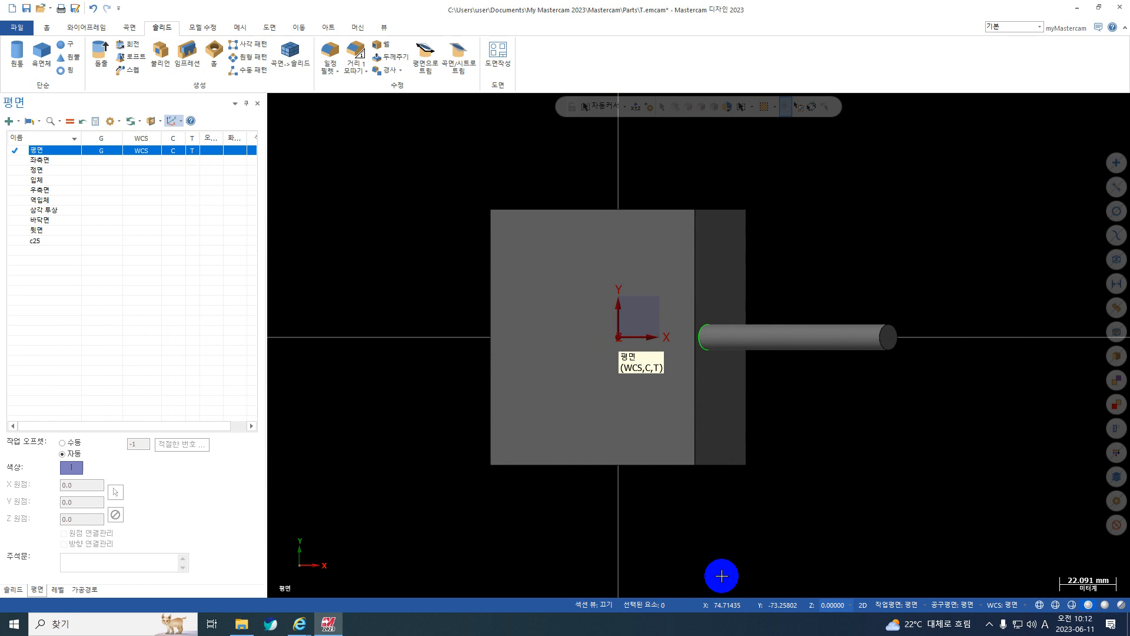
{"action": "middle_click_drag", "start_coordinate": [540, 430], "coordinate": [478, 357]}
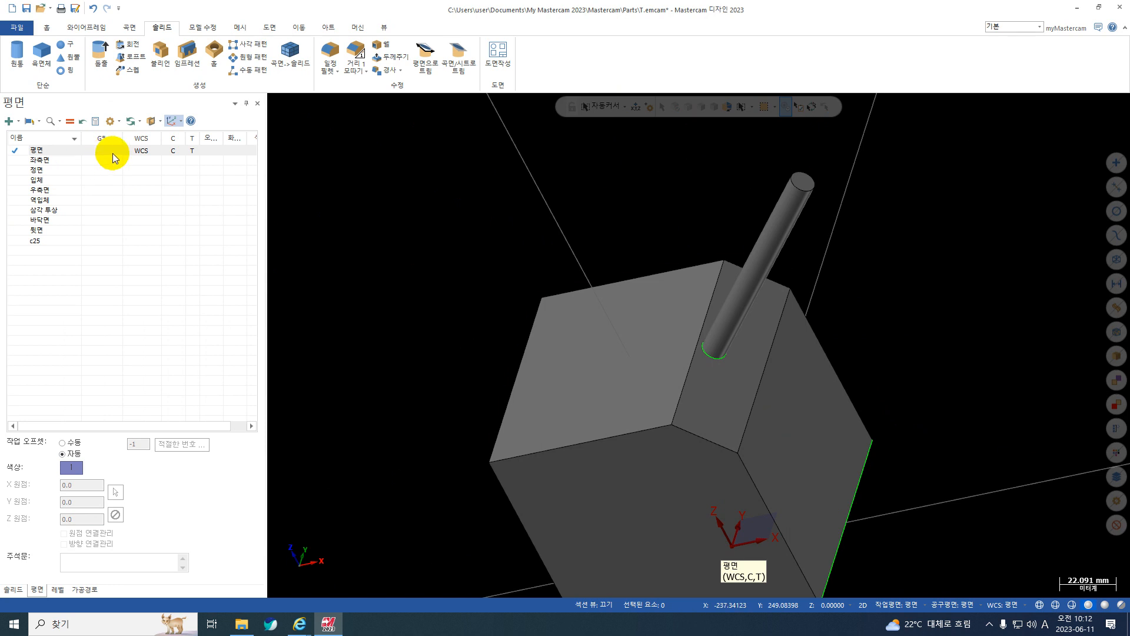
{"action": "left_click", "coordinate": [137, 153]}
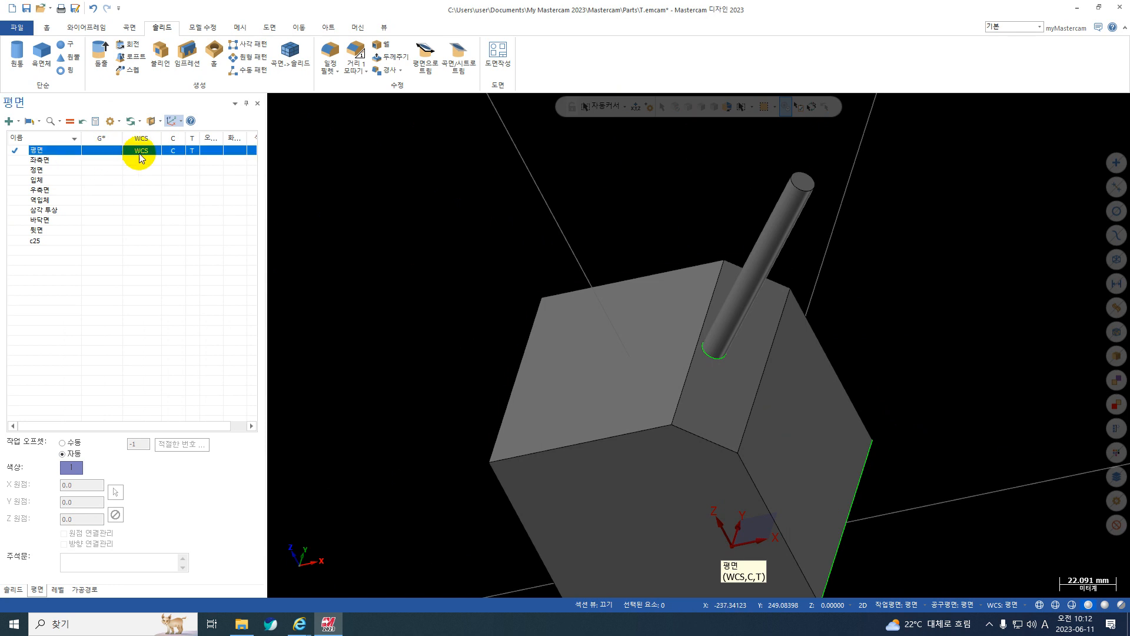
{"action": "left_click", "coordinate": [95, 152]}
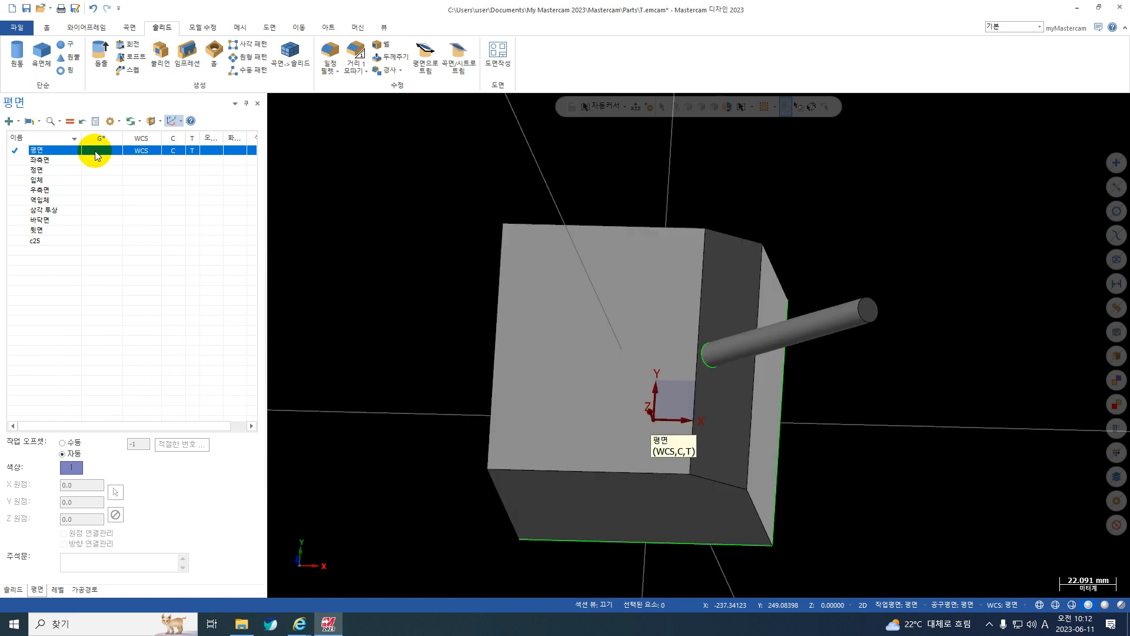
{"action": "middle_click_drag", "start_coordinate": [695, 452], "coordinate": [639, 371]}
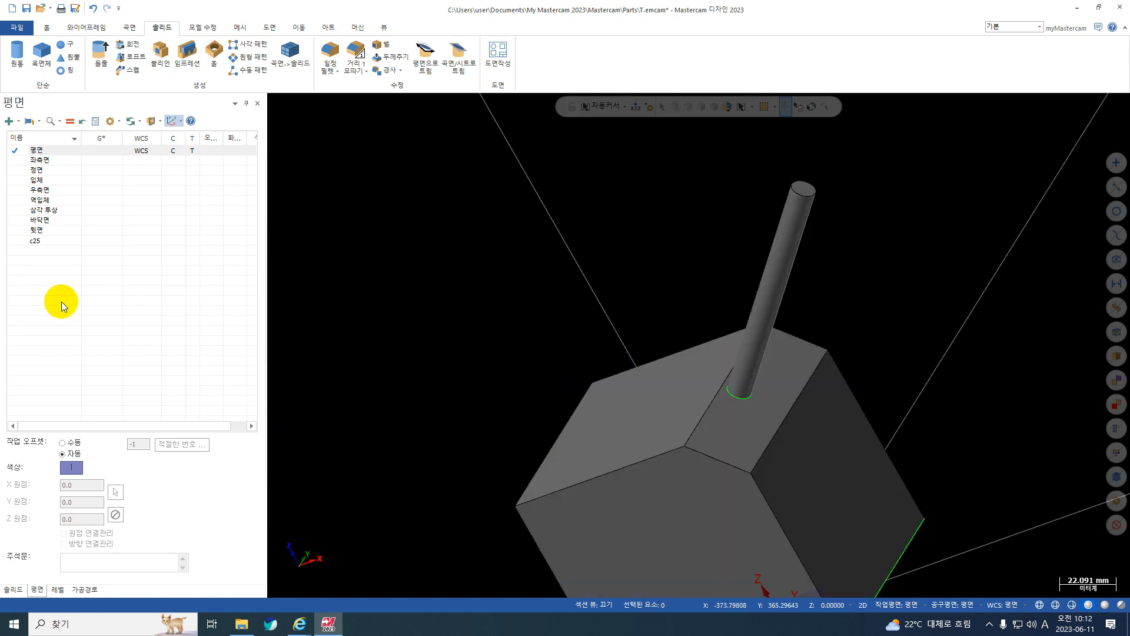
{"action": "key", "text": "ctrl+1"}
{"action": "left_click", "coordinate": [28, 253]}
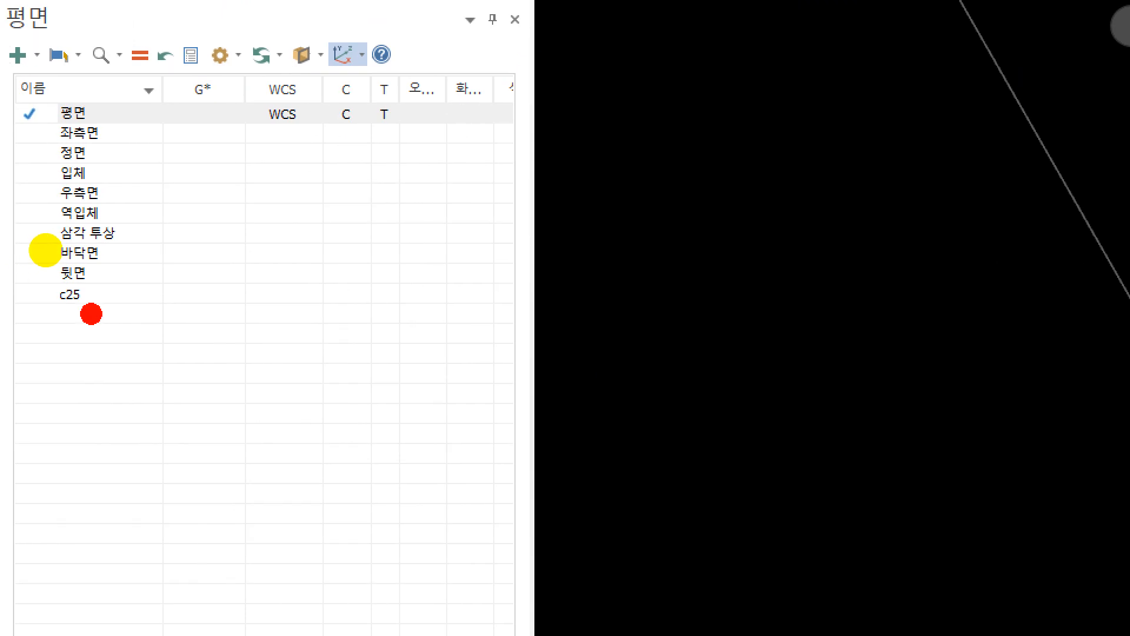
{"action": "mouse_move", "coordinate": [45, 255]}
{"action": "left_mouse_down"}
{"action": "mouse_move", "coordinate": [20, 233]}
{"action": "mouse_move", "coordinate": [58, 237]}
{"action": "mouse_move", "coordinate": [81, 275]}
{"action": "mouse_move", "coordinate": [70, 224]}
{"action": "left_mouse_up"}
{"action": "right_click", "coordinate": [94, 252]}
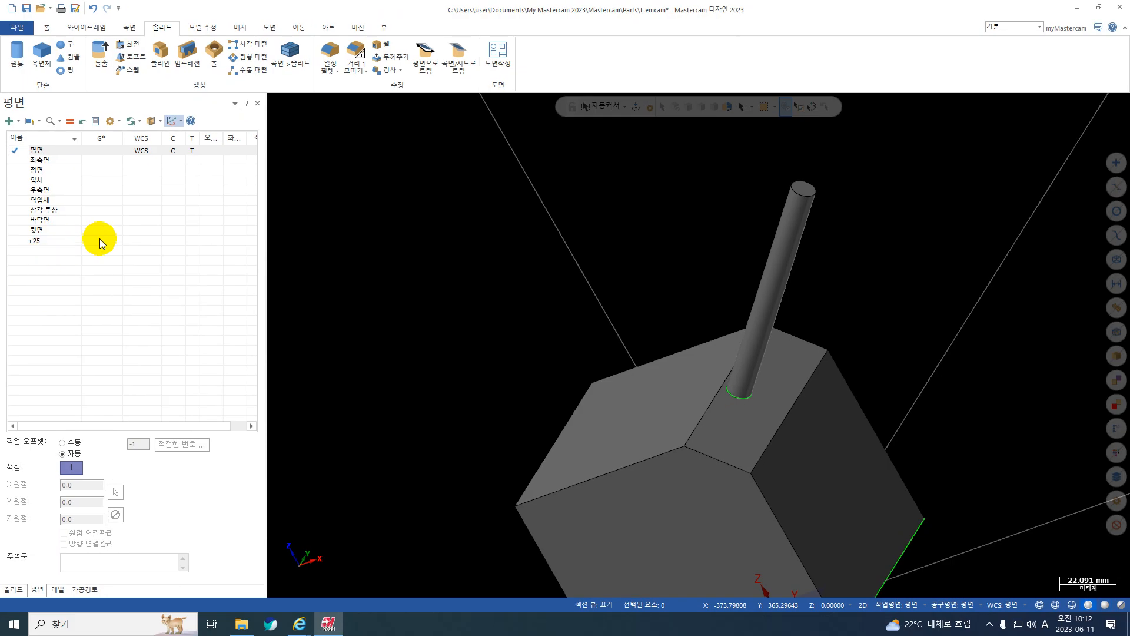
Assign c25 as WCS, construction and tool plane, and display the part in its top view.
{"action": "left_click", "coordinate": [143, 239]}
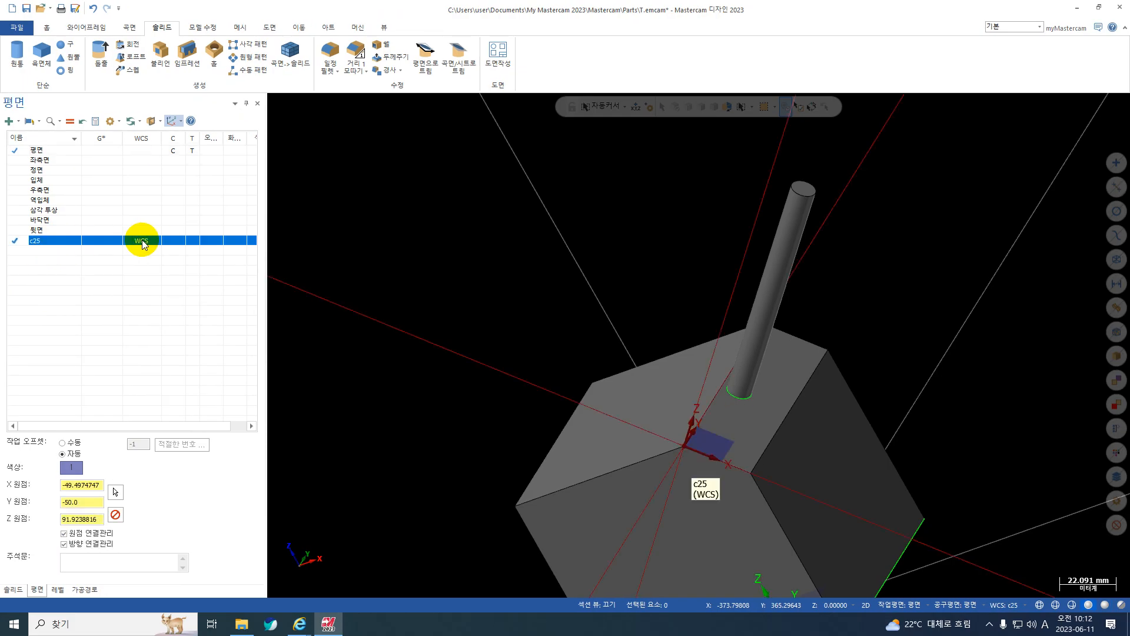
{"action": "left_click", "coordinate": [171, 243]}
{"action": "left_click", "coordinate": [195, 243]}
{"action": "right_click", "coordinate": [546, 199]}
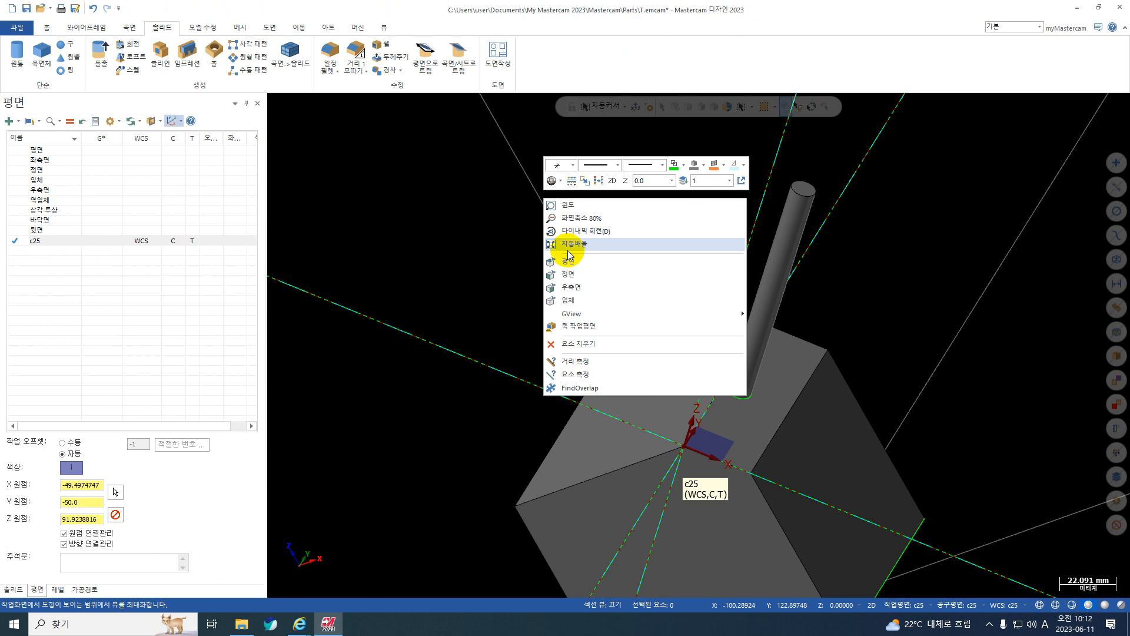
{"action": "left_click", "coordinate": [570, 263]}
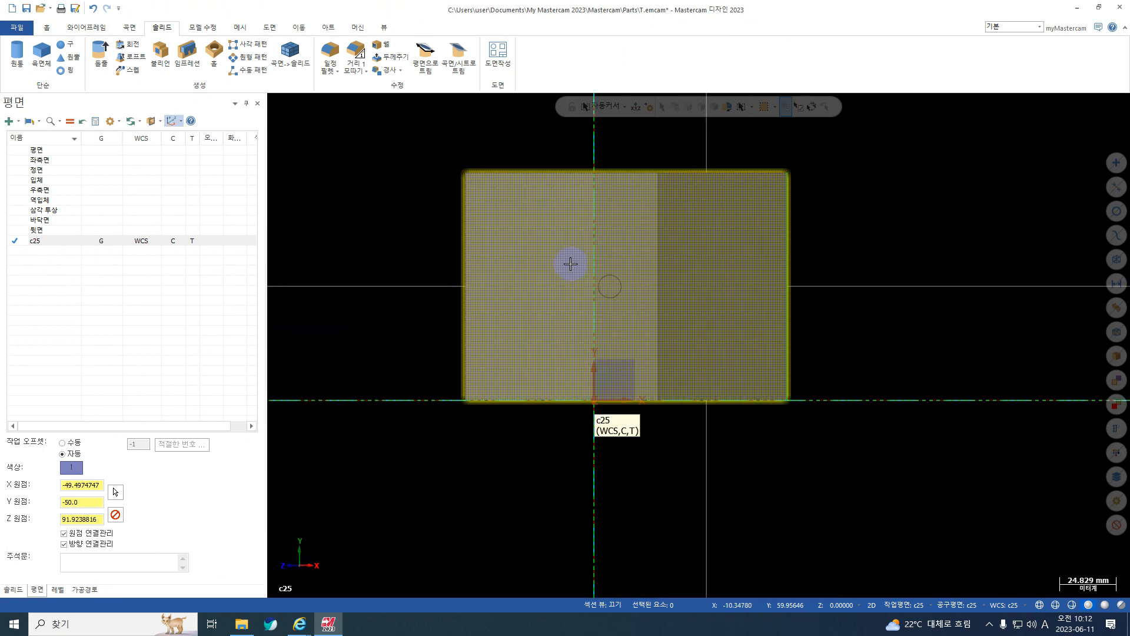
{"action": "middle_click_drag", "start_coordinate": [520, 346], "coordinate": [560, 194]}
{"action": "right_click", "coordinate": [412, 136]}
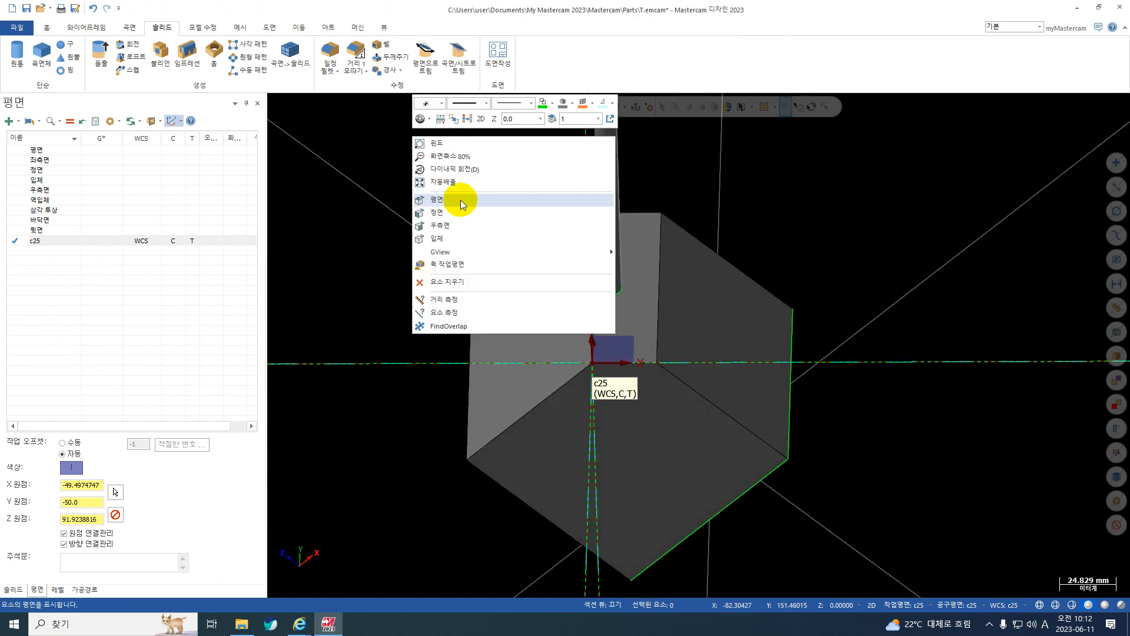
{"action": "left_click", "coordinate": [461, 203]}
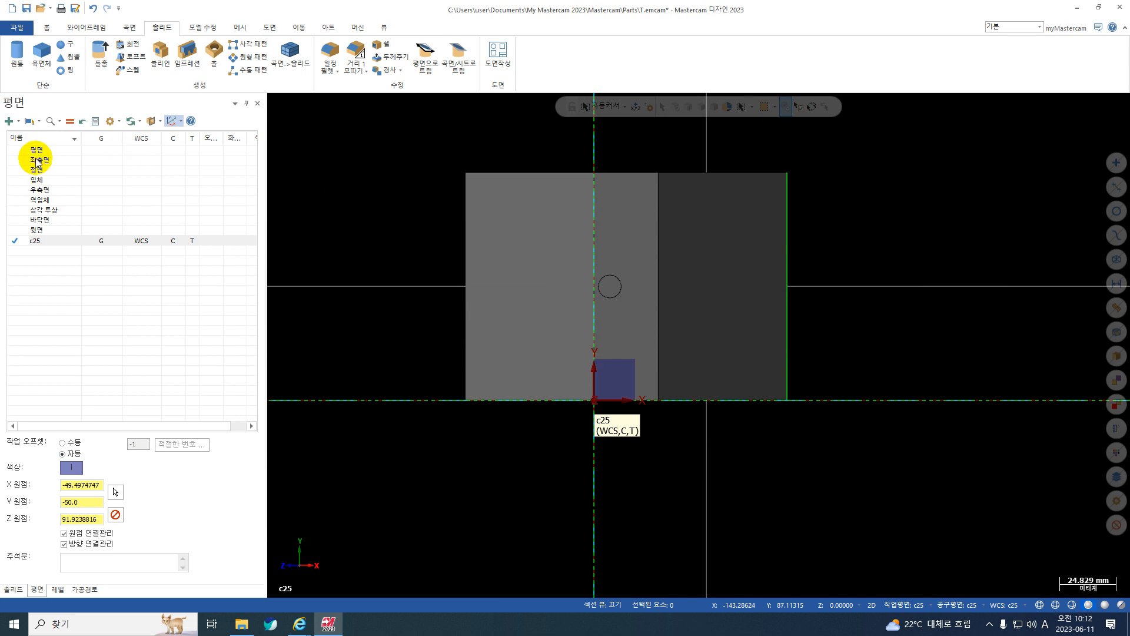
Switch the WCS, construction and tool planes back from c25 to the standard top plane (평면).
{"action": "left_click", "coordinate": [136, 147]}
{"action": "left_click", "coordinate": [102, 154]}
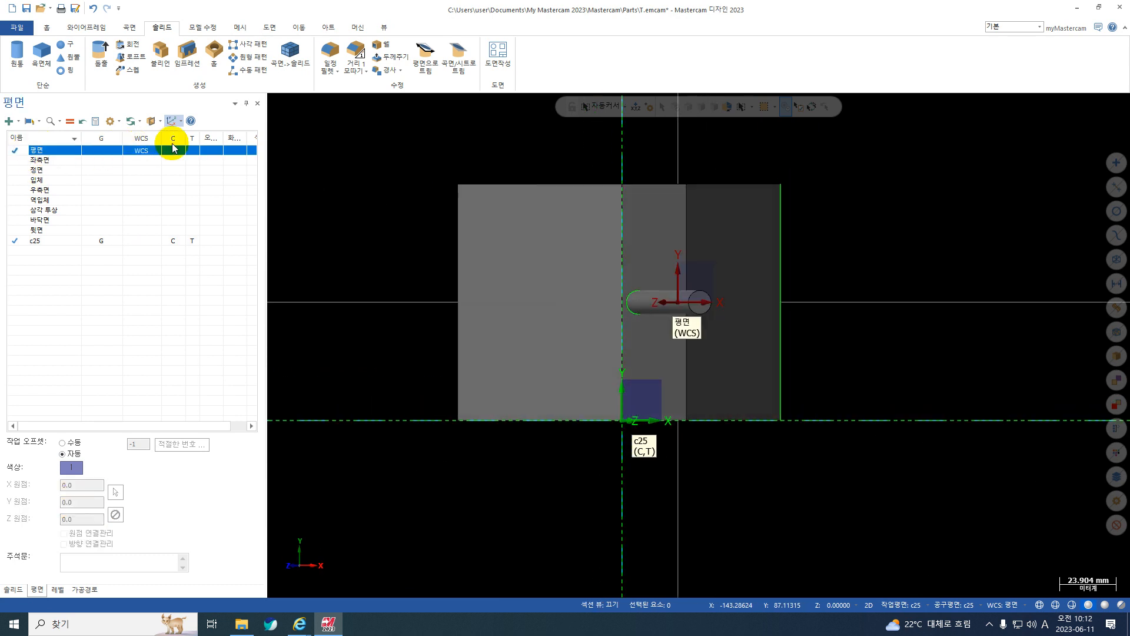
{"action": "middle_click_drag", "start_coordinate": [536, 371], "coordinate": [539, 349]}
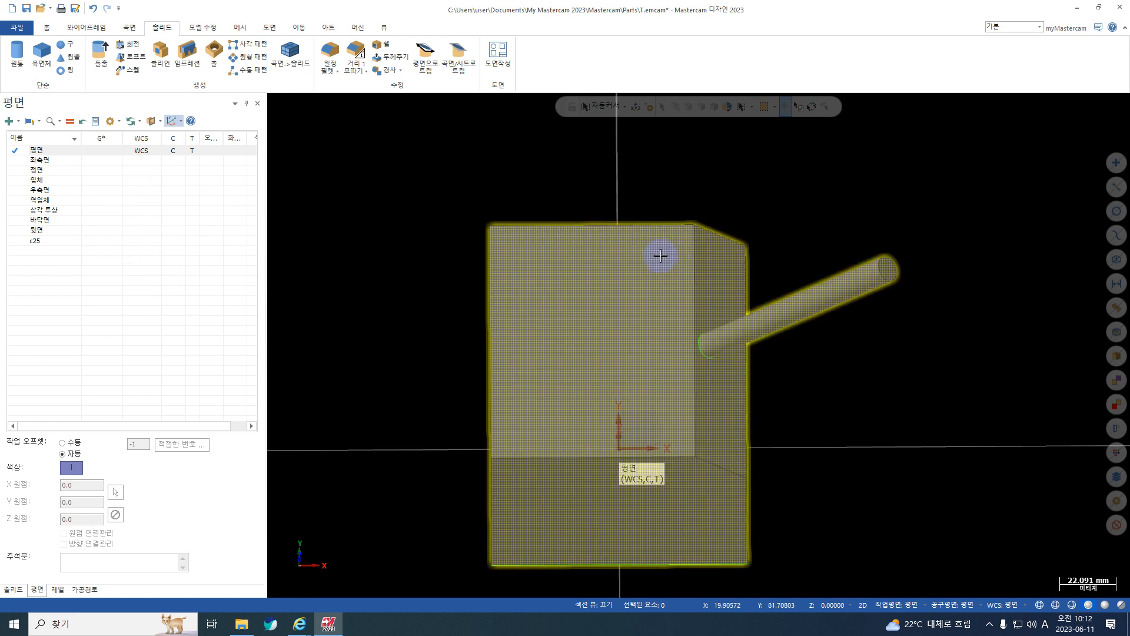
{"action": "middle_click_drag", "start_coordinate": [661, 252], "coordinate": [623, 222]}
{"action": "left_click", "coordinate": [18, 121]}
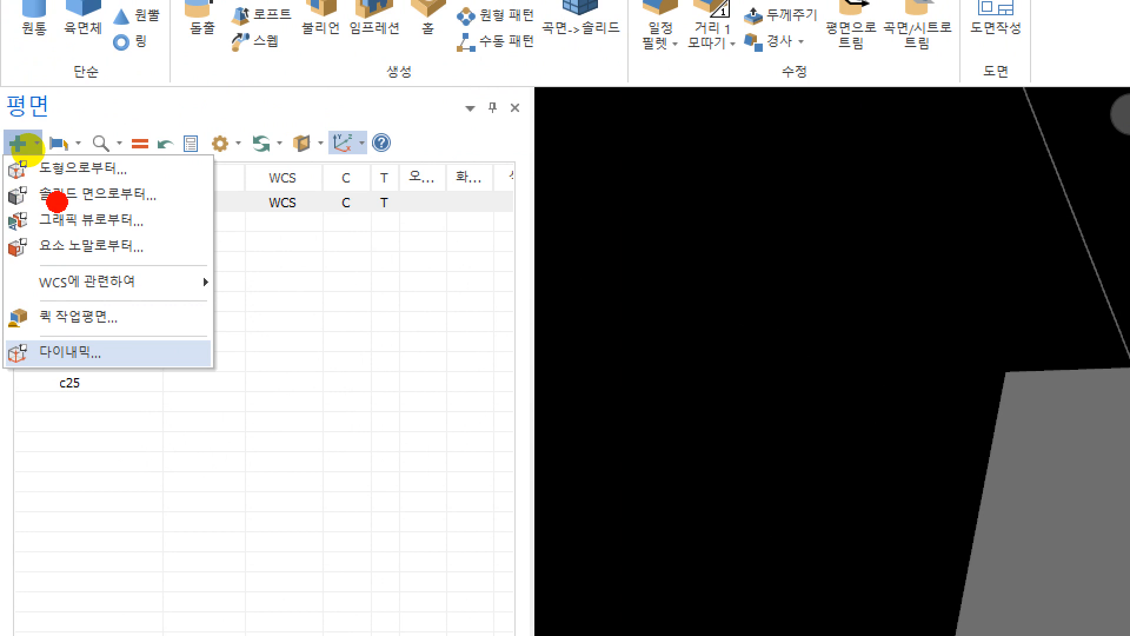
{"action": "left_click_drag", "start_coordinate": [7, 213], "coordinate": [223, 202]}
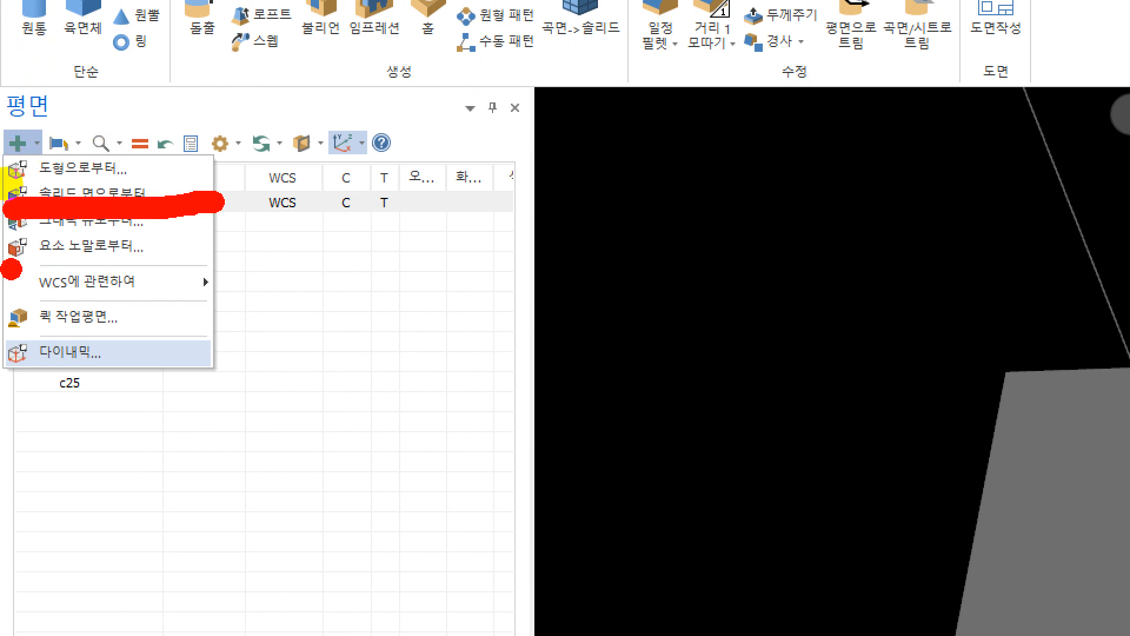
{"action": "left_click_drag", "start_coordinate": [9, 265], "coordinate": [203, 269]}
{"action": "mouse_move", "coordinate": [17, 371]}
{"action": "left_mouse_down"}
{"action": "mouse_move", "coordinate": [136, 355]}
{"action": "mouse_move", "coordinate": [1, 335]}
{"action": "left_mouse_up"}
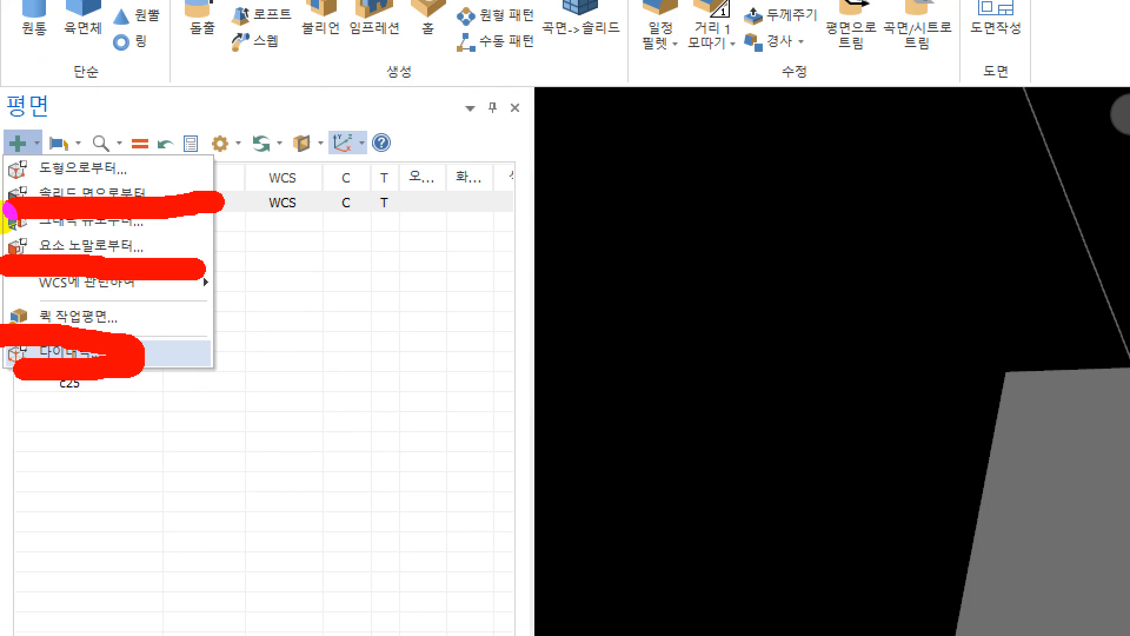
{"action": "key", "text": "Escape"}
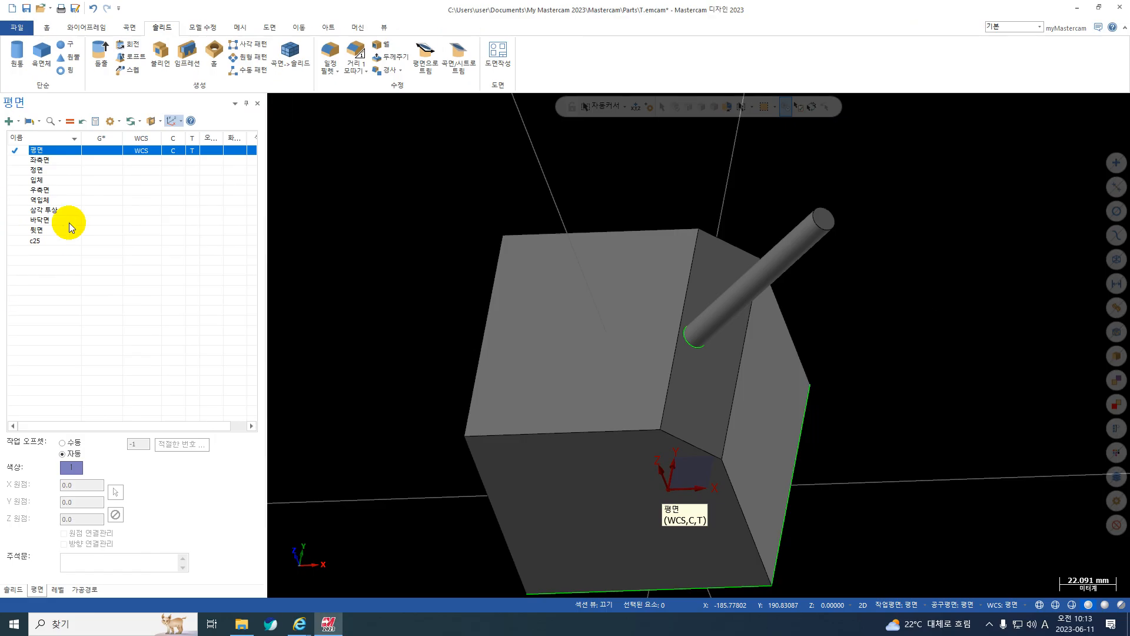
Start a dynamic plane aligned to the block's chamfer face, with its origin at the face's corner vertex X 30, Y 50, Z 100.
{"action": "left_click", "coordinate": [21, 123]}
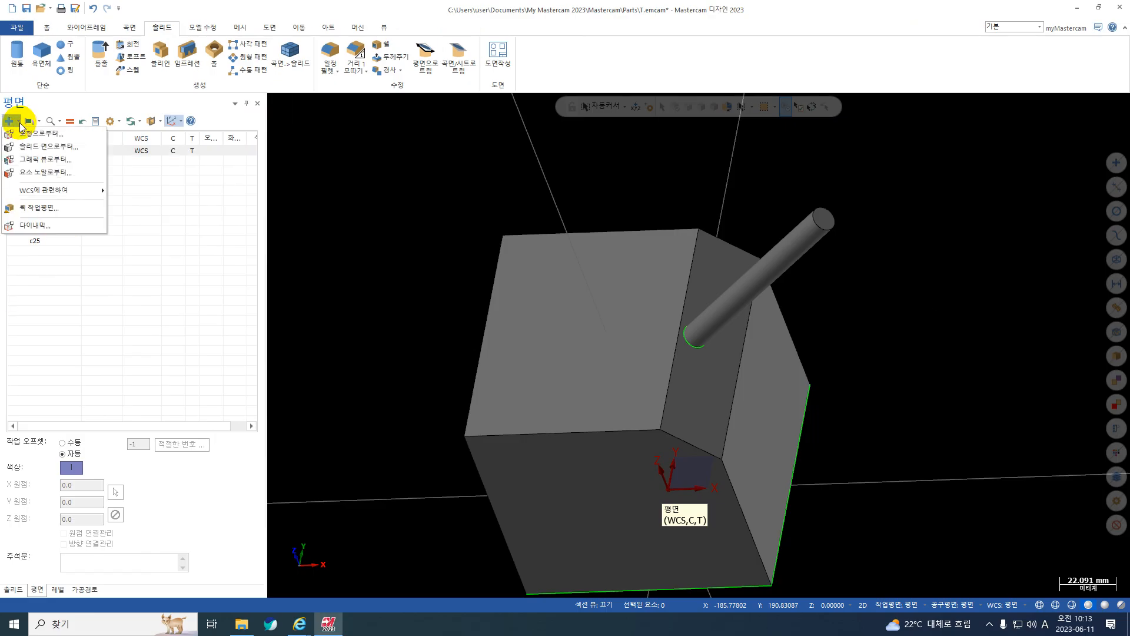
{"action": "left_click", "coordinate": [45, 224]}
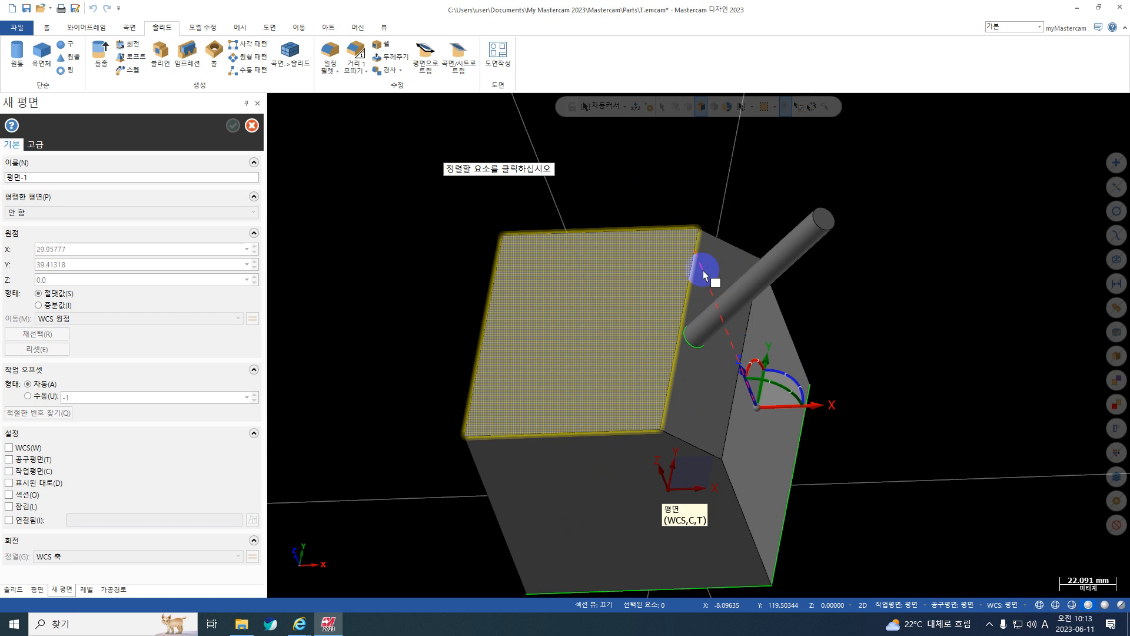
{"action": "middle_click_drag", "start_coordinate": [698, 294], "coordinate": [677, 271]}
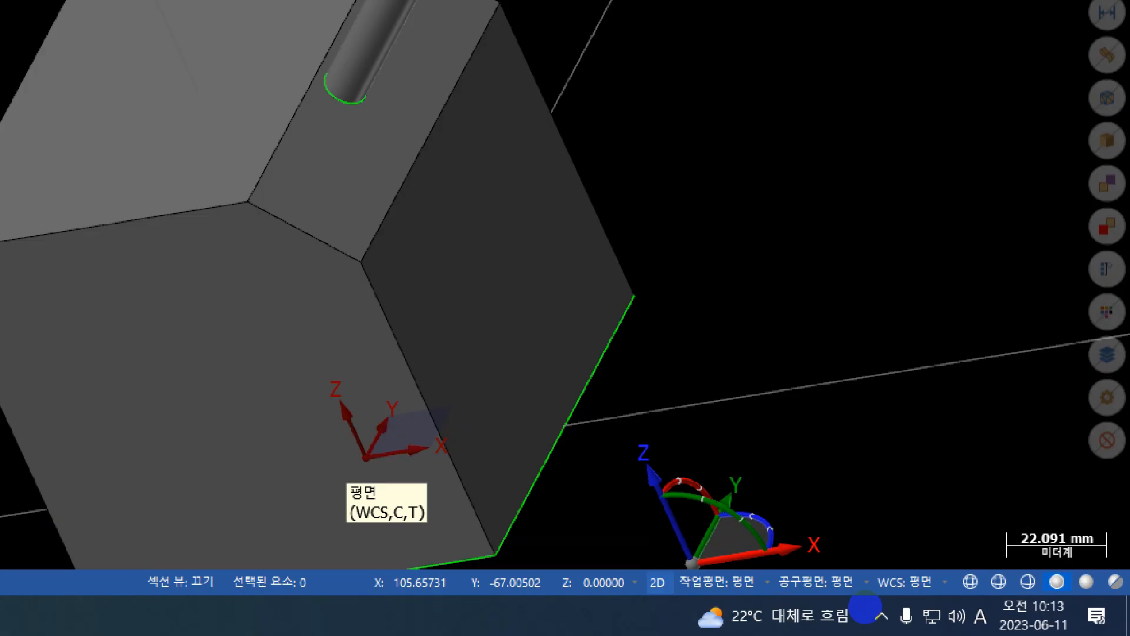
{"action": "left_click", "coordinate": [865, 606]}
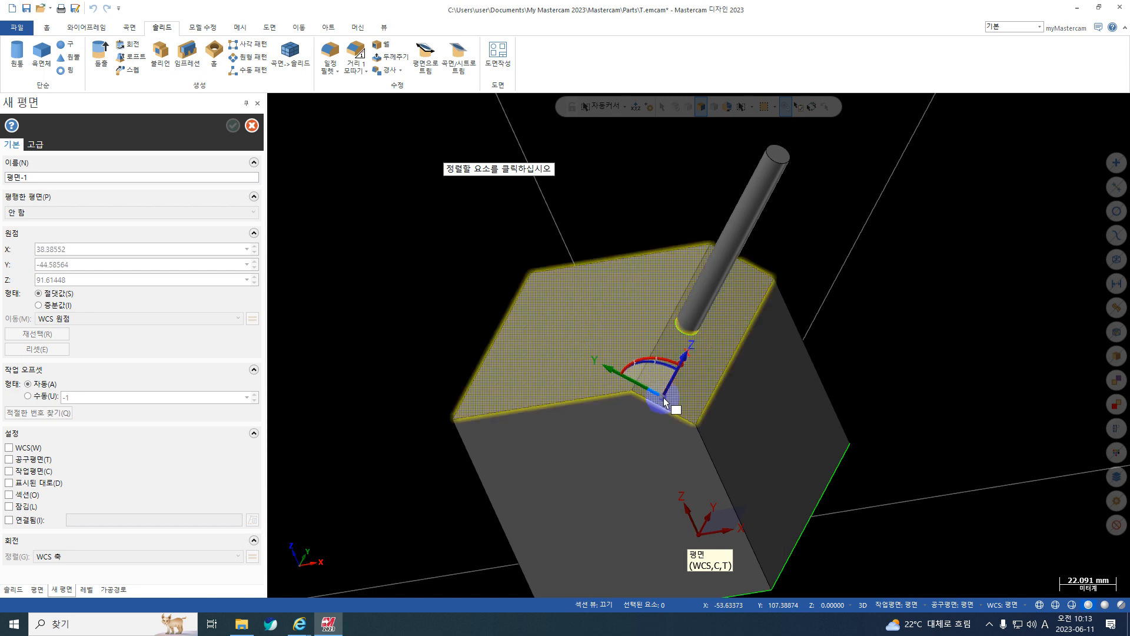
{"action": "middle_click_drag", "start_coordinate": [729, 297], "coordinate": [838, 293]}
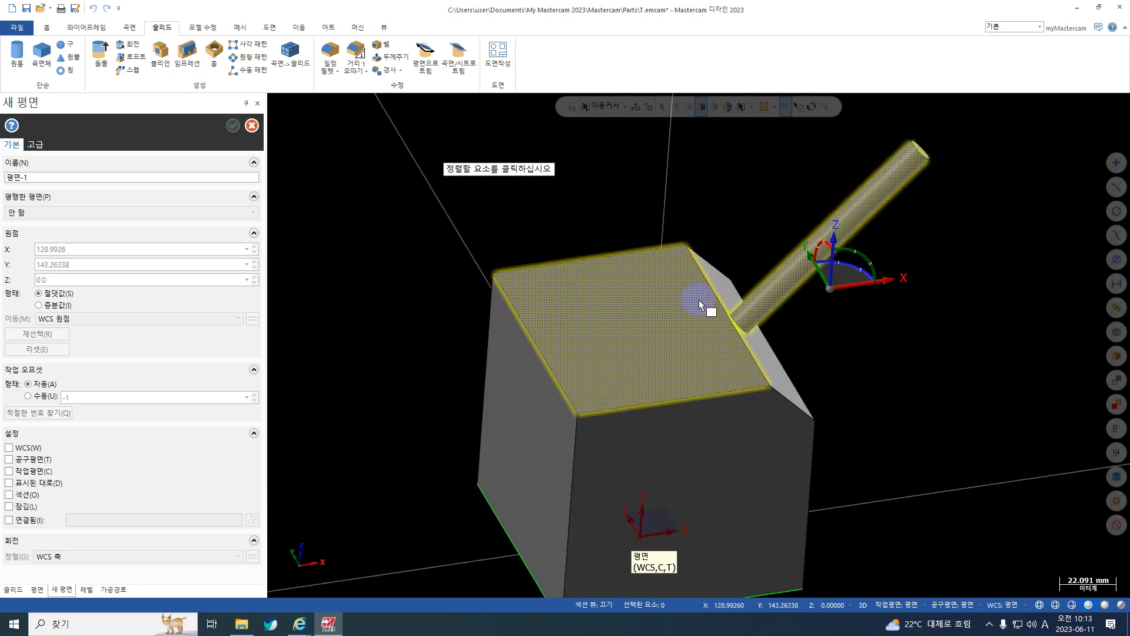
{"action": "middle_click_drag", "start_coordinate": [537, 288], "coordinate": [501, 257]}
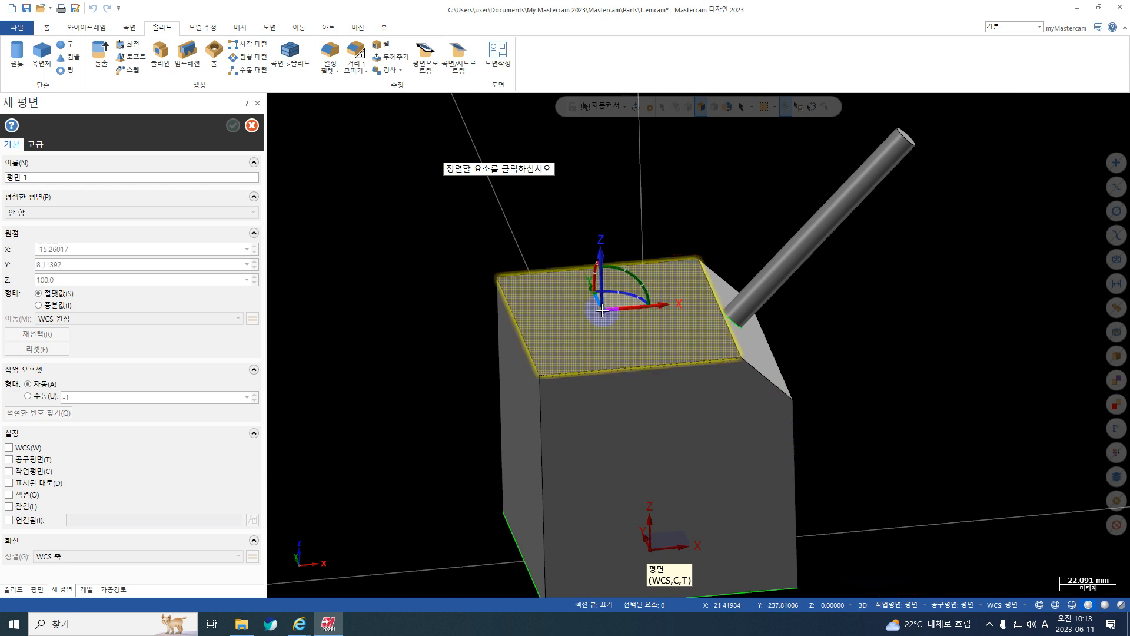
{"action": "middle_click_drag", "start_coordinate": [619, 260], "coordinate": [657, 304]}
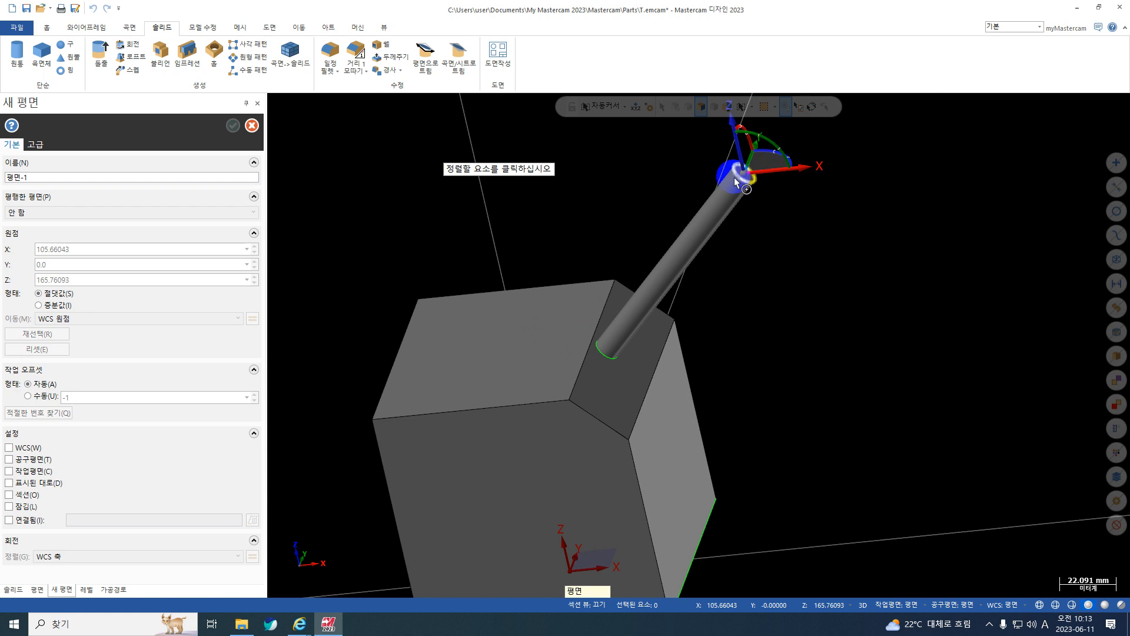
{"action": "middle_click_drag", "start_coordinate": [739, 171], "coordinate": [661, 240]}
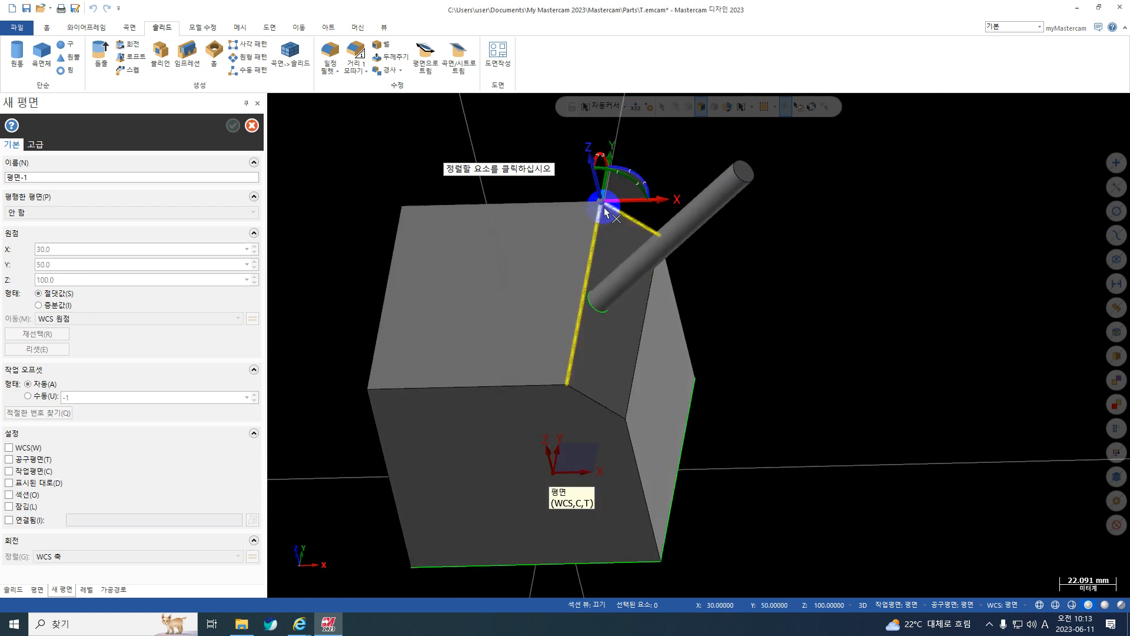
{"action": "left_click", "coordinate": [621, 237]}
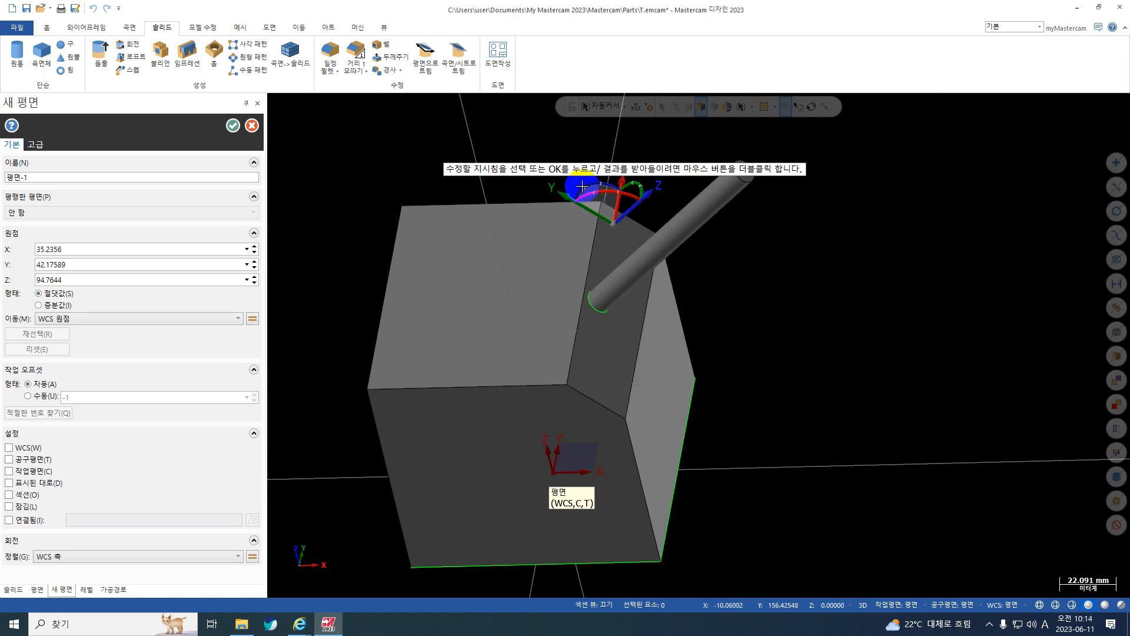
{"action": "left_click", "coordinate": [614, 224]}
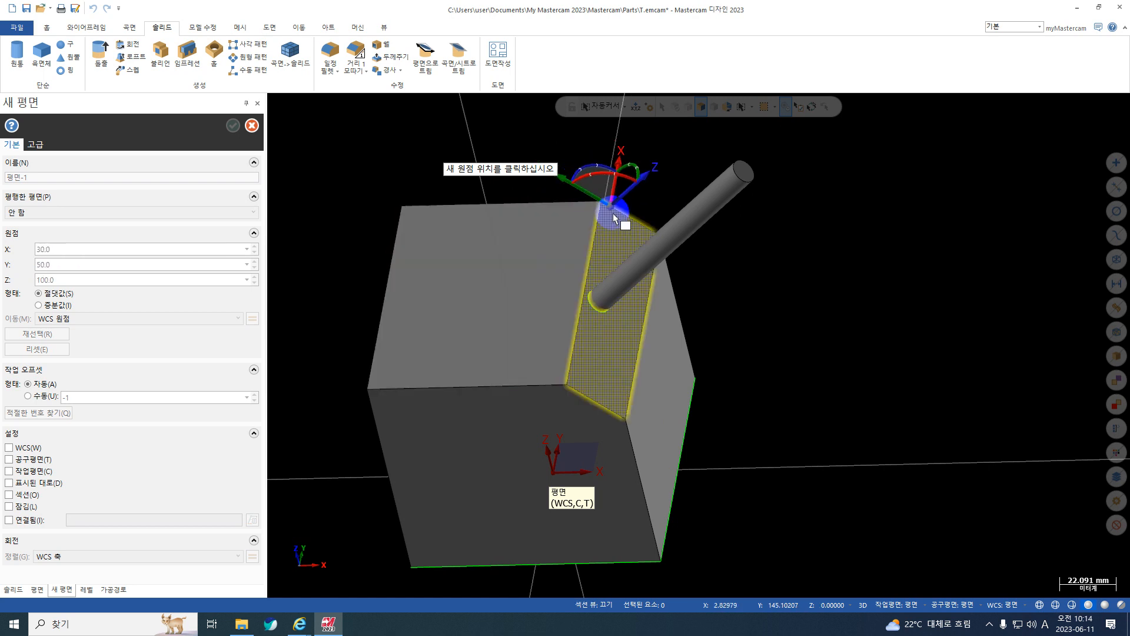
{"action": "left_click", "coordinate": [598, 204]}
Rotate the new chamfer-face plane -45° about its Z axis and create it.
{"action": "scroll", "coordinate": [635, 284], "scroll_direction": "down", "scroll_amount": 3}
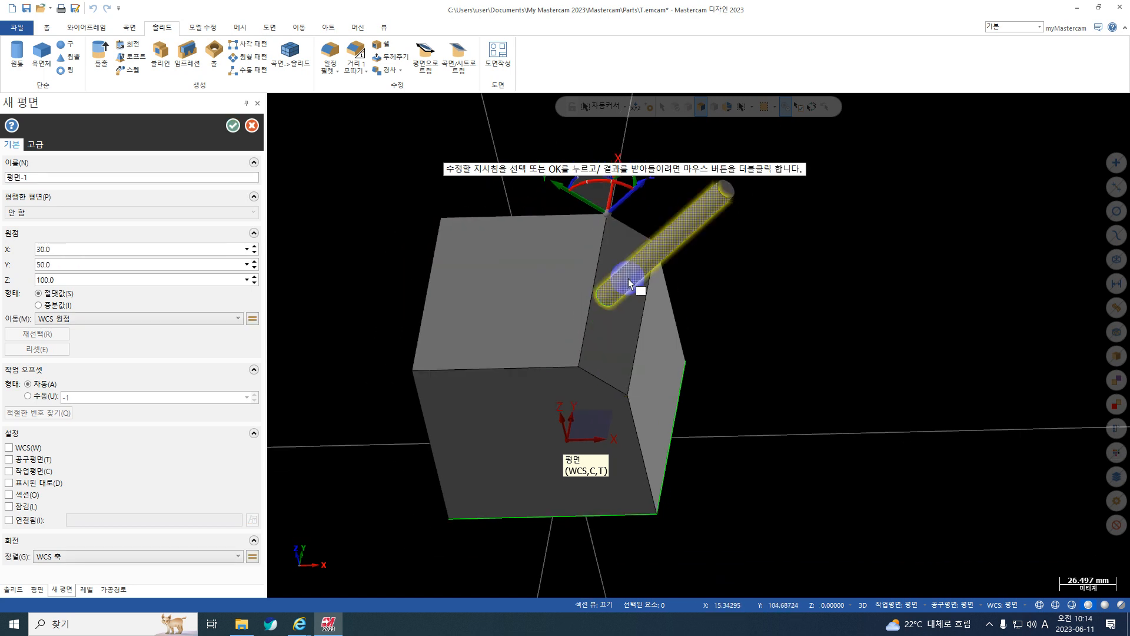
{"action": "scroll", "coordinate": [583, 189], "scroll_direction": "up", "scroll_amount": 3}
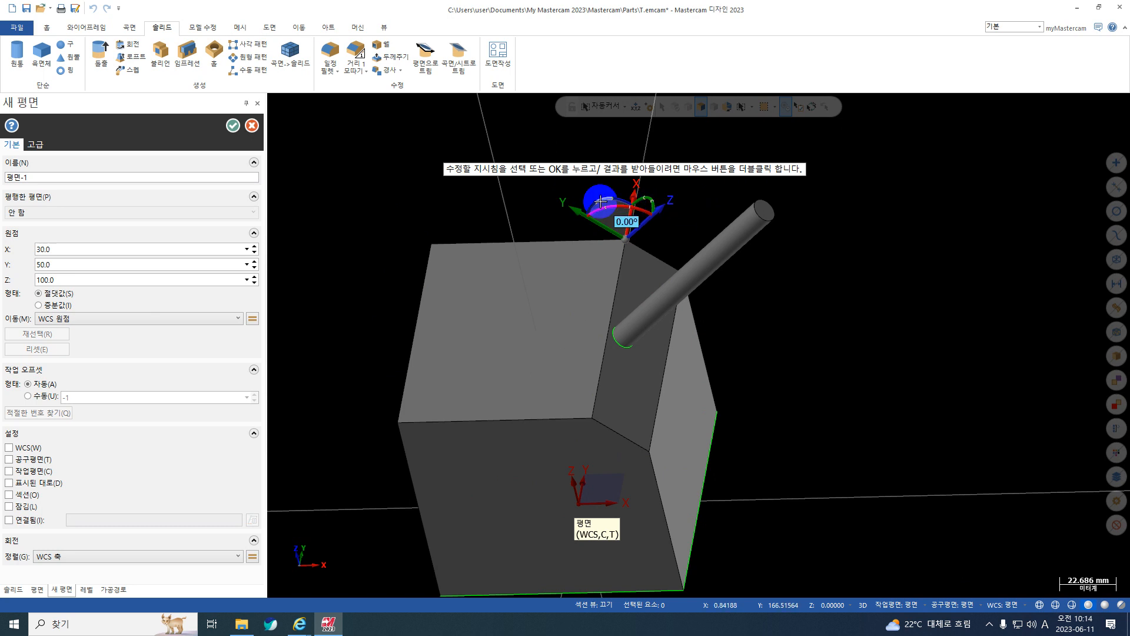
{"action": "left_click", "coordinate": [622, 218]}
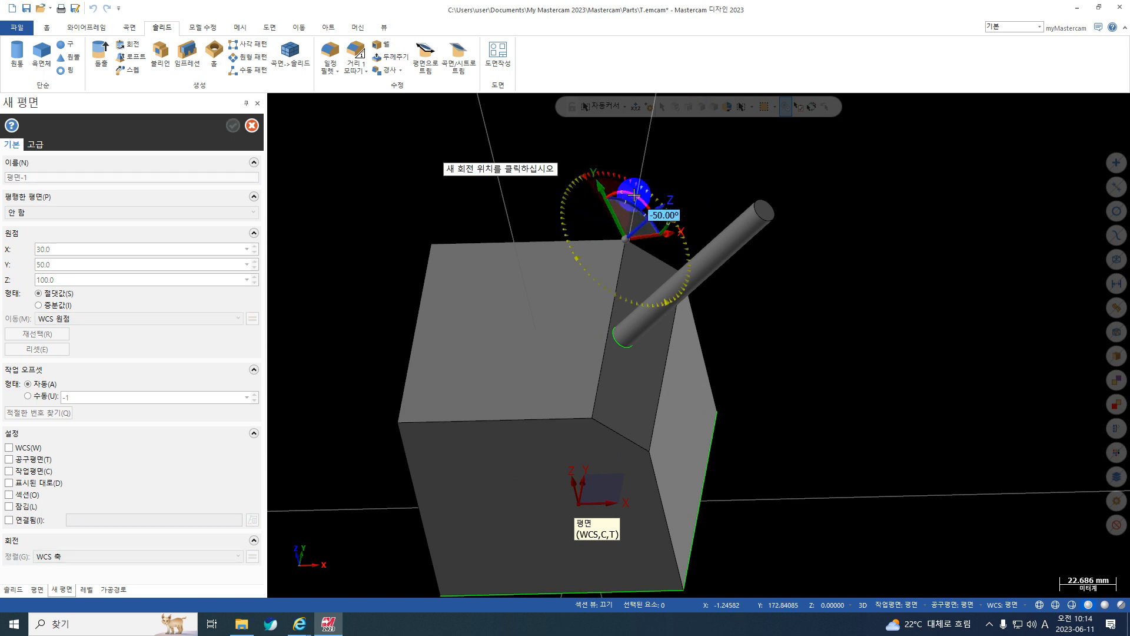
{"action": "type", "text": "-45"}
{"action": "key", "text": "Return"}
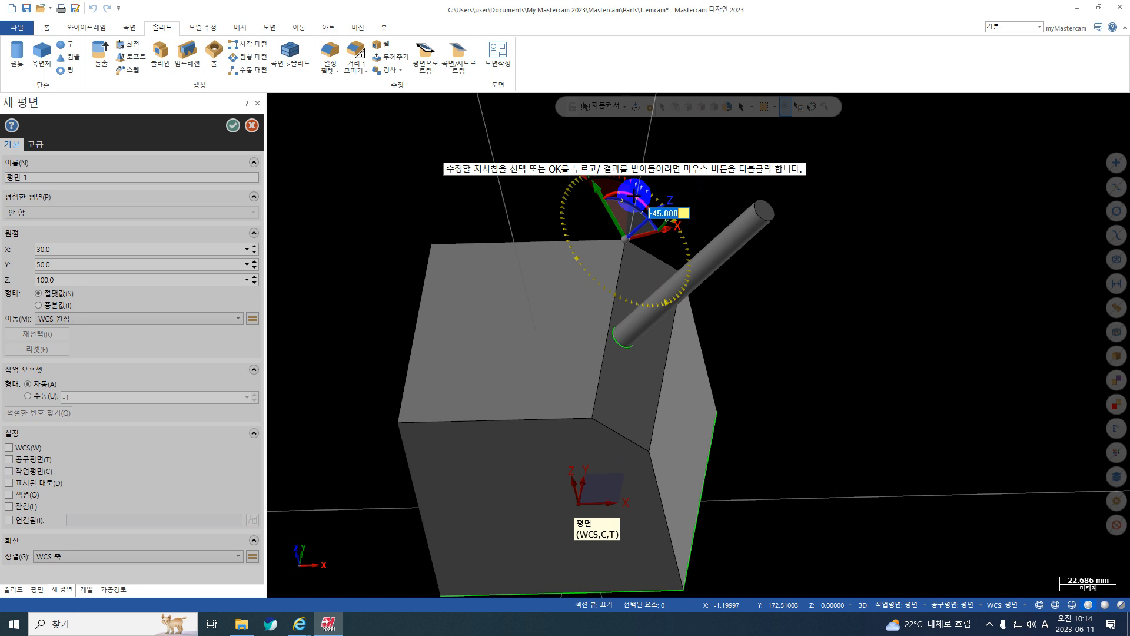
{"action": "key", "text": "Return"}
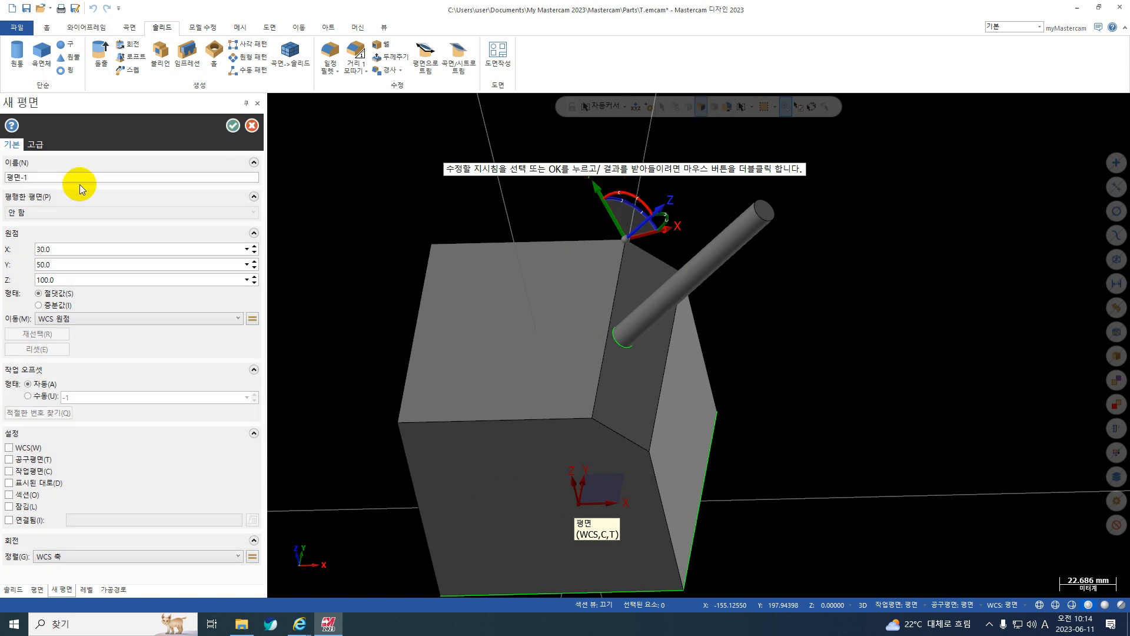
{"action": "left_click", "coordinate": [233, 126]}
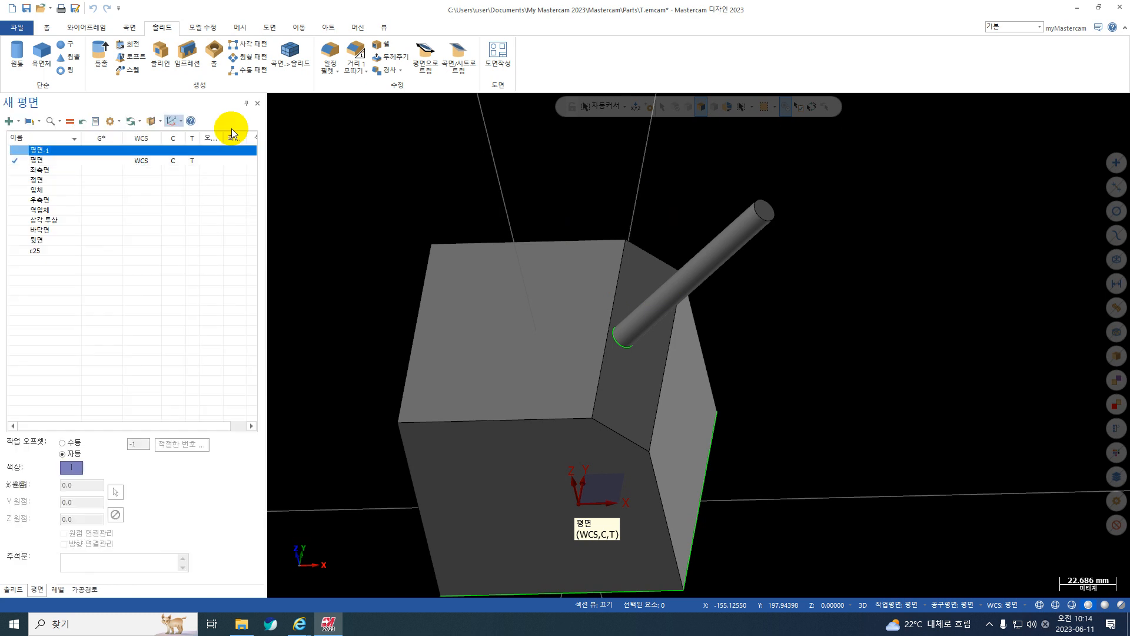
Assign 평면-1 as WCS, construction and tool plane, and display the part in its top view.
{"action": "middle_click_drag", "start_coordinate": [610, 230], "coordinate": [622, 229]}
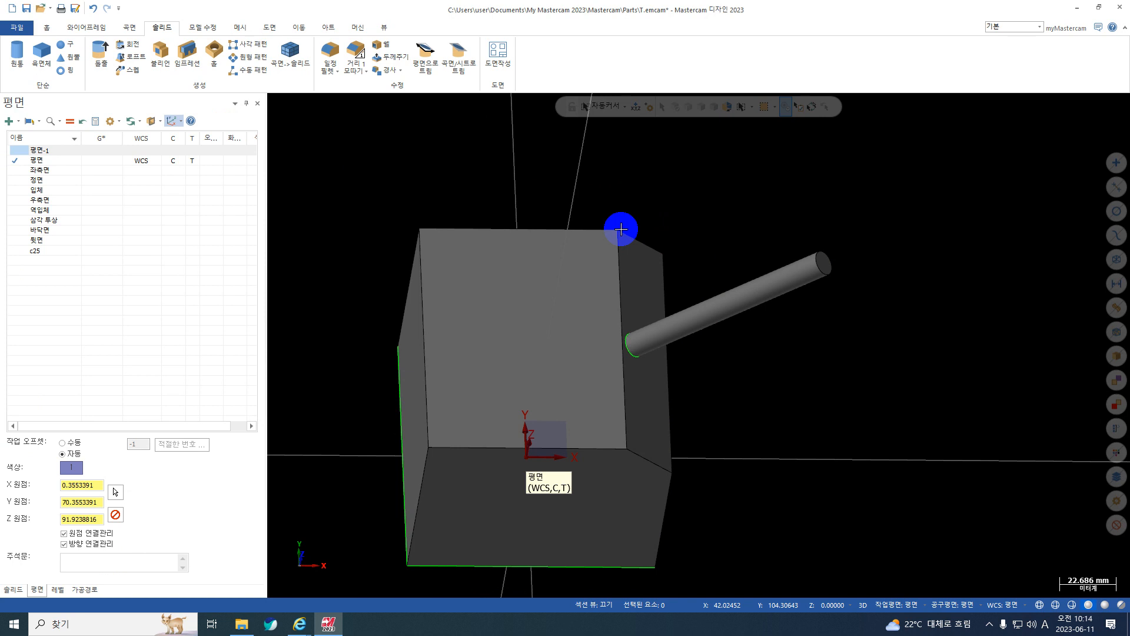
{"action": "left_click", "coordinate": [142, 151]}
{"action": "left_click", "coordinate": [102, 150]}
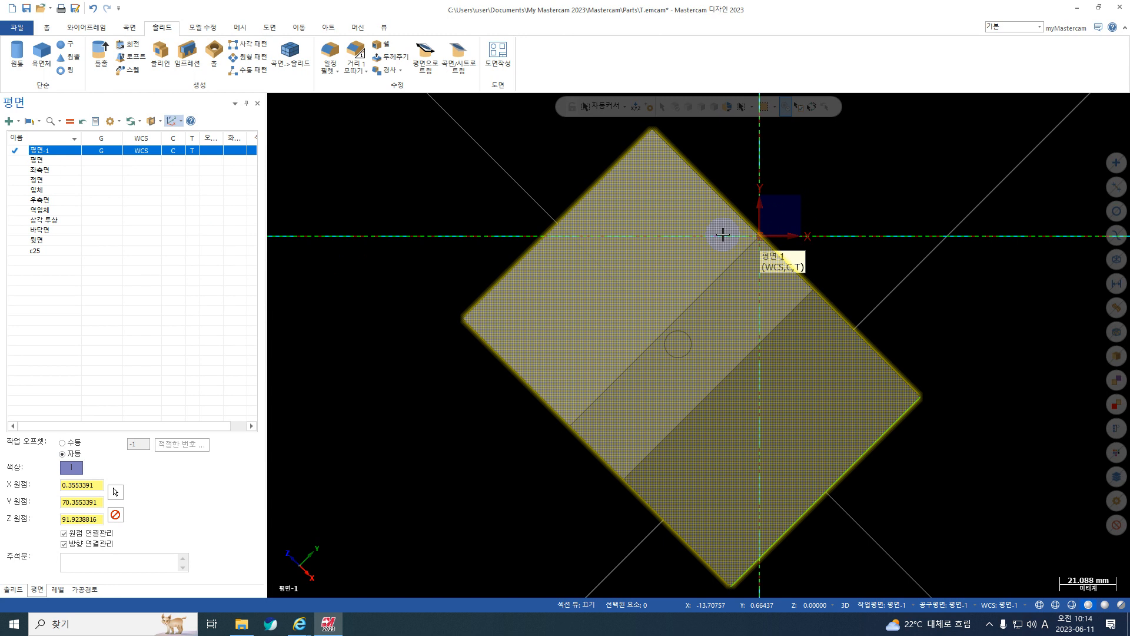
Start another dynamic plane on the block's back face, with its origin at the corner vertex X -50, Y 50, Z 100.
{"action": "left_click", "coordinate": [19, 121]}
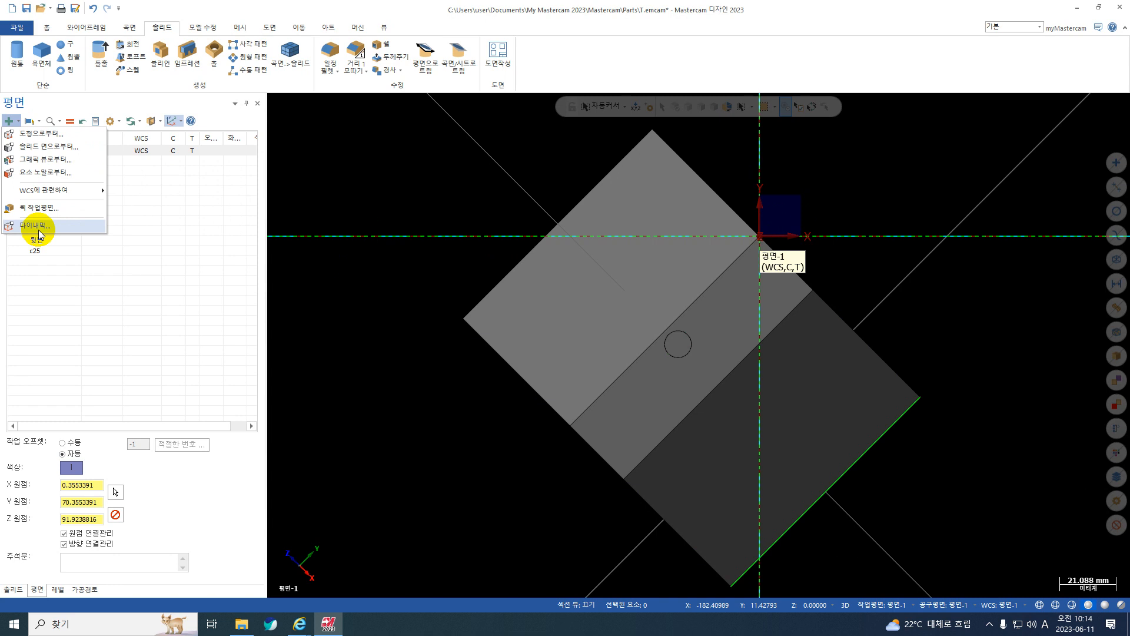
{"action": "left_click", "coordinate": [38, 230]}
{"action": "middle_click_drag", "start_coordinate": [811, 223], "coordinate": [782, 267]}
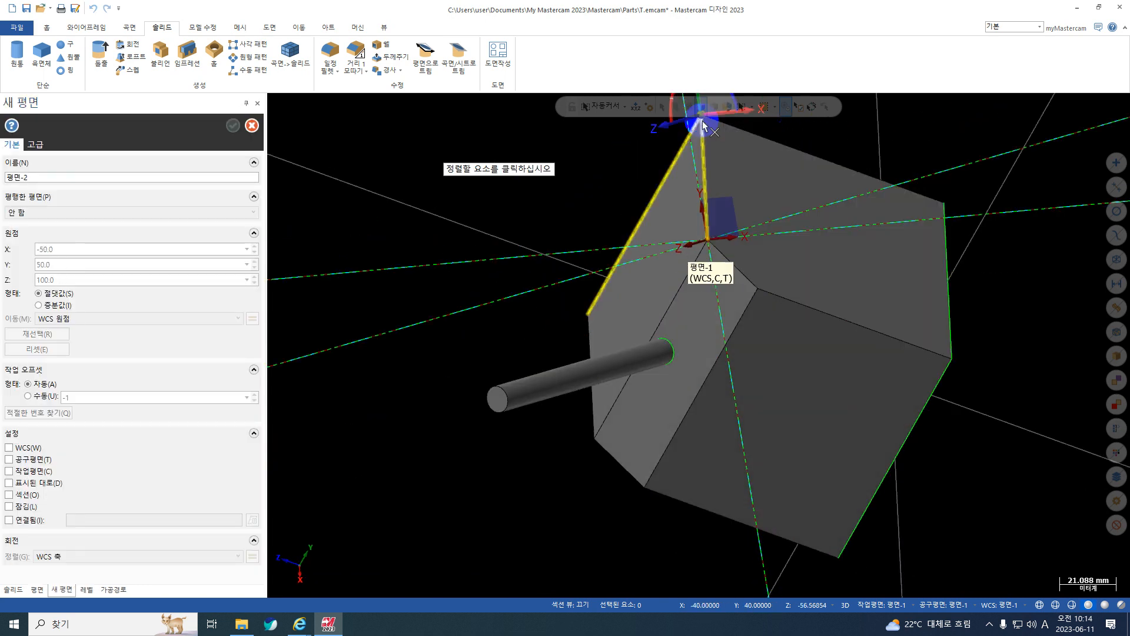
{"action": "left_click", "coordinate": [714, 127]}
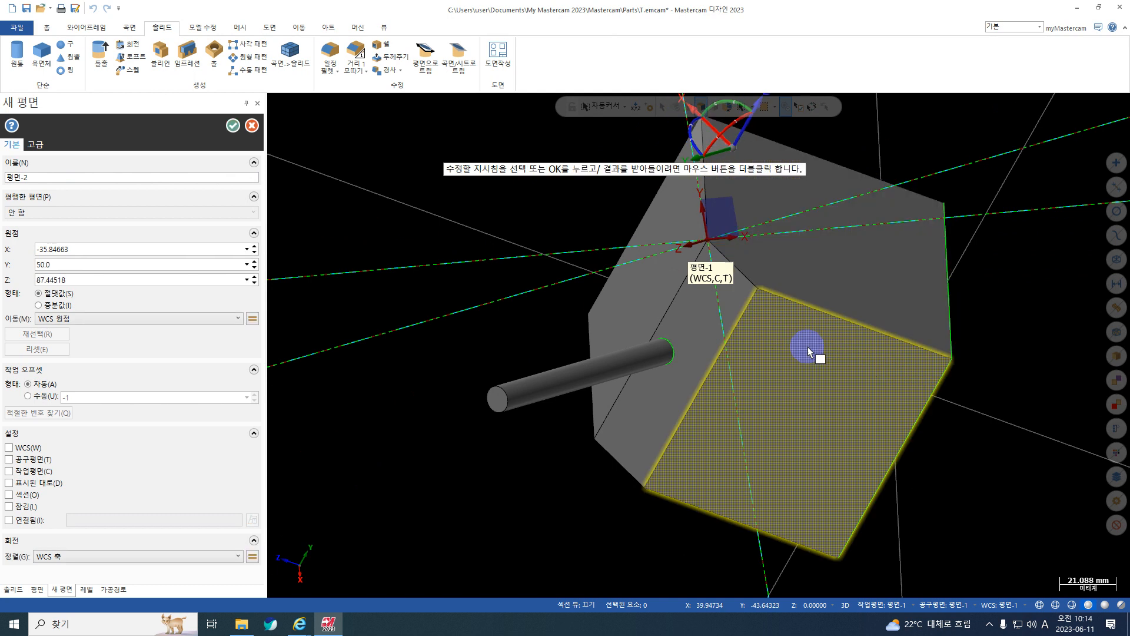
{"action": "middle_click_drag", "start_coordinate": [808, 352], "coordinate": [750, 189]}
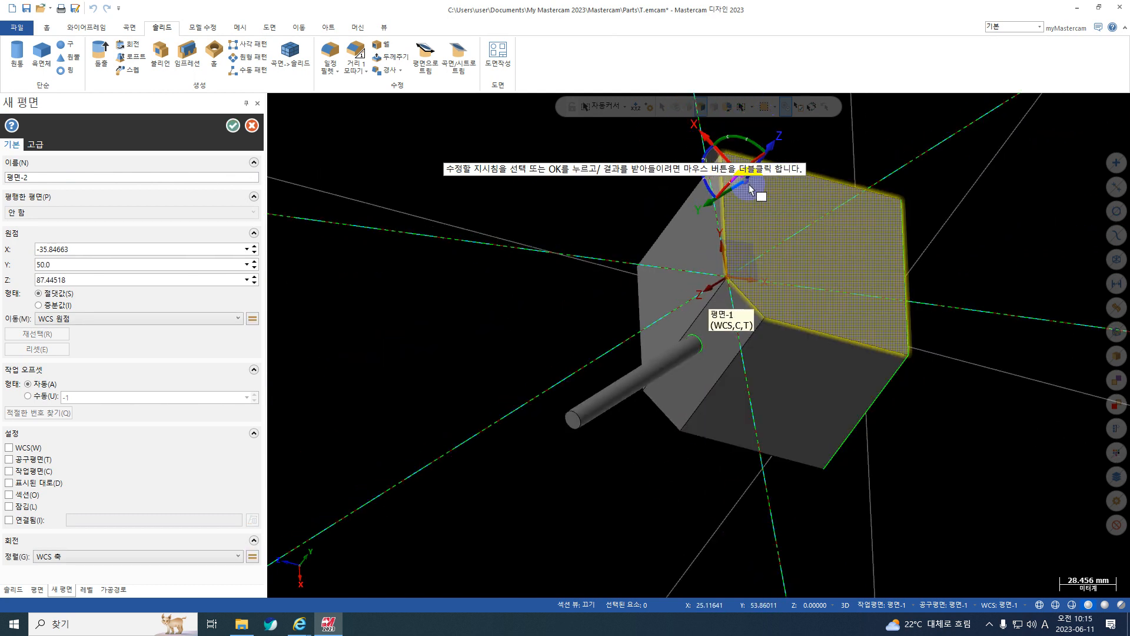
{"action": "left_click", "coordinate": [745, 183]}
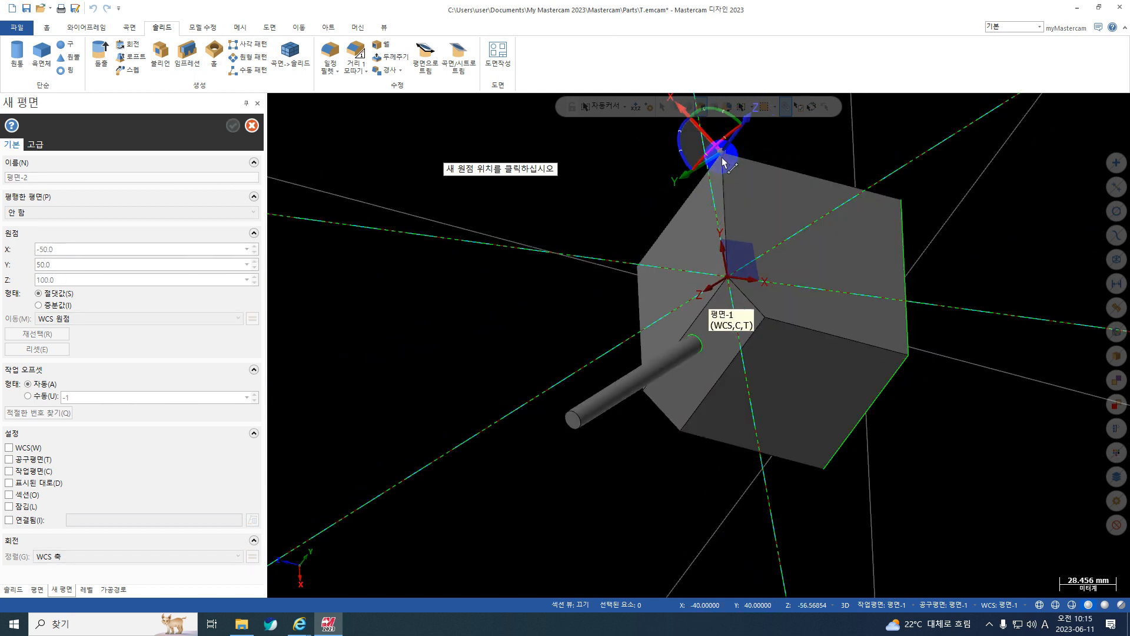
{"action": "left_click", "coordinate": [735, 163]}
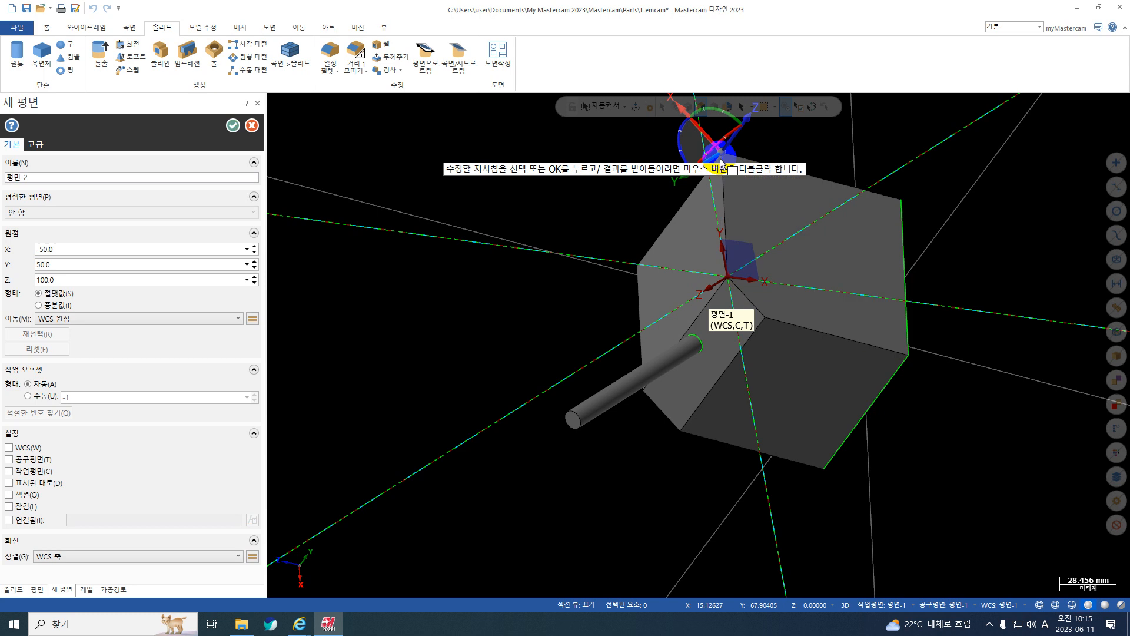
Rotate the new back-face plane -225° about its Z axis so its axes follow the block edges, and create it.
{"action": "left_click", "coordinate": [681, 132]}
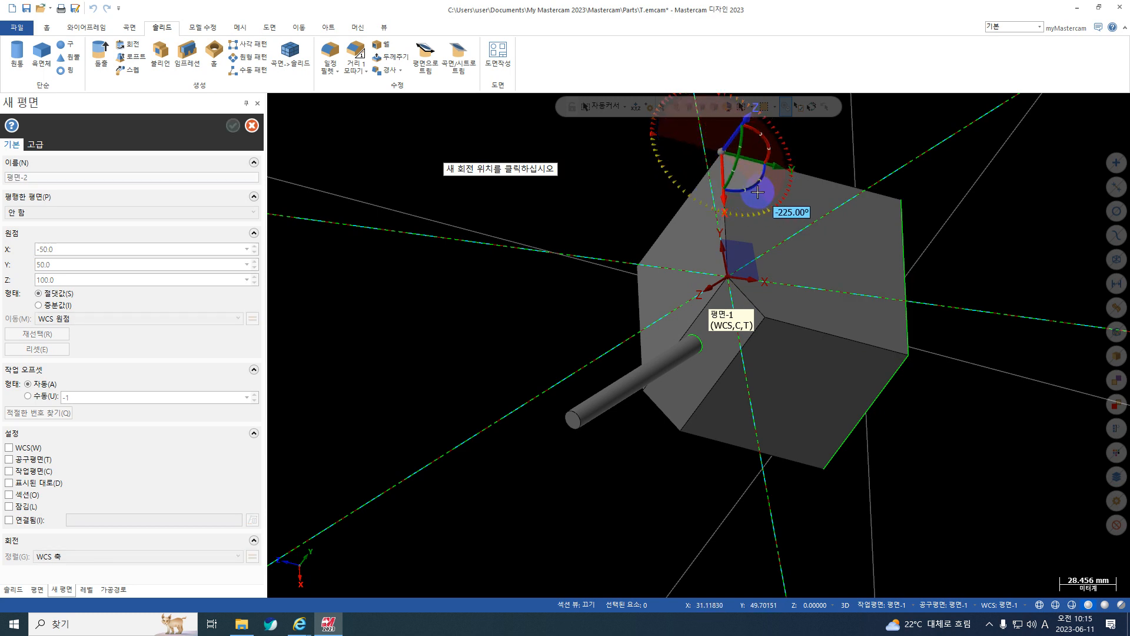
{"action": "left_click", "coordinate": [757, 192]}
{"action": "scroll", "coordinate": [760, 405], "scroll_direction": "down", "scroll_amount": 3}
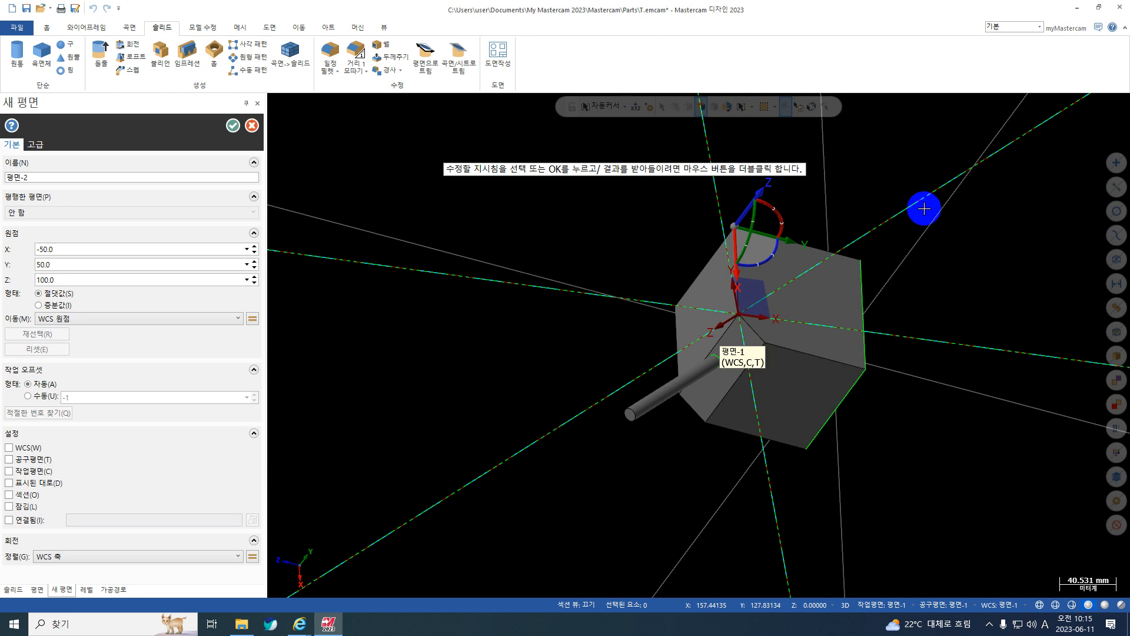
{"action": "left_click", "coordinate": [760, 196]}
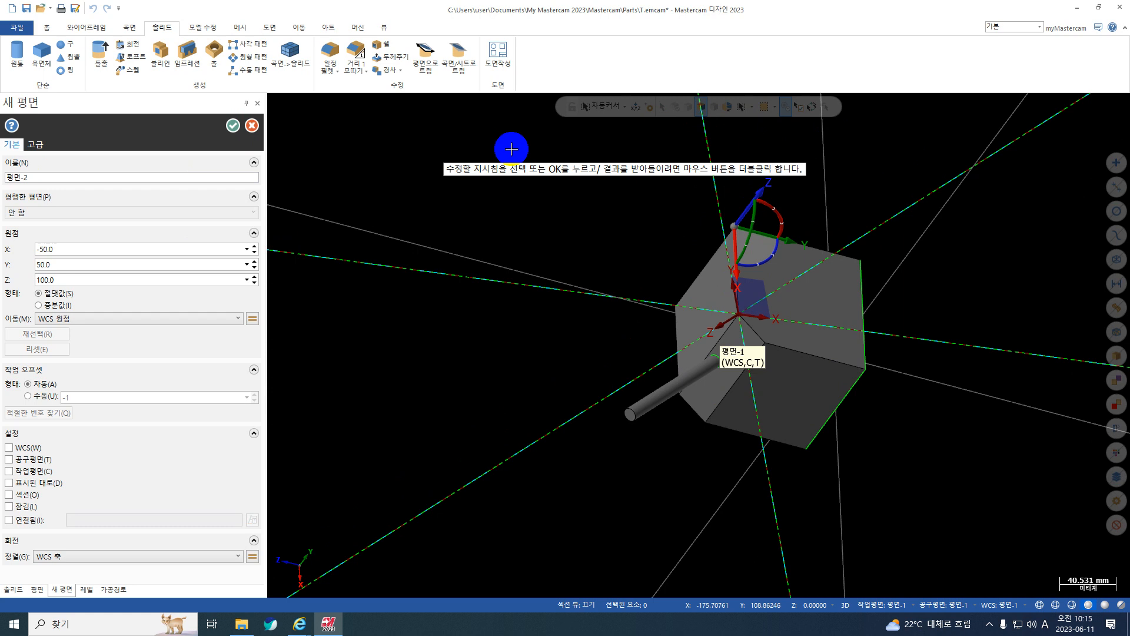
{"action": "left_click", "coordinate": [234, 125]}
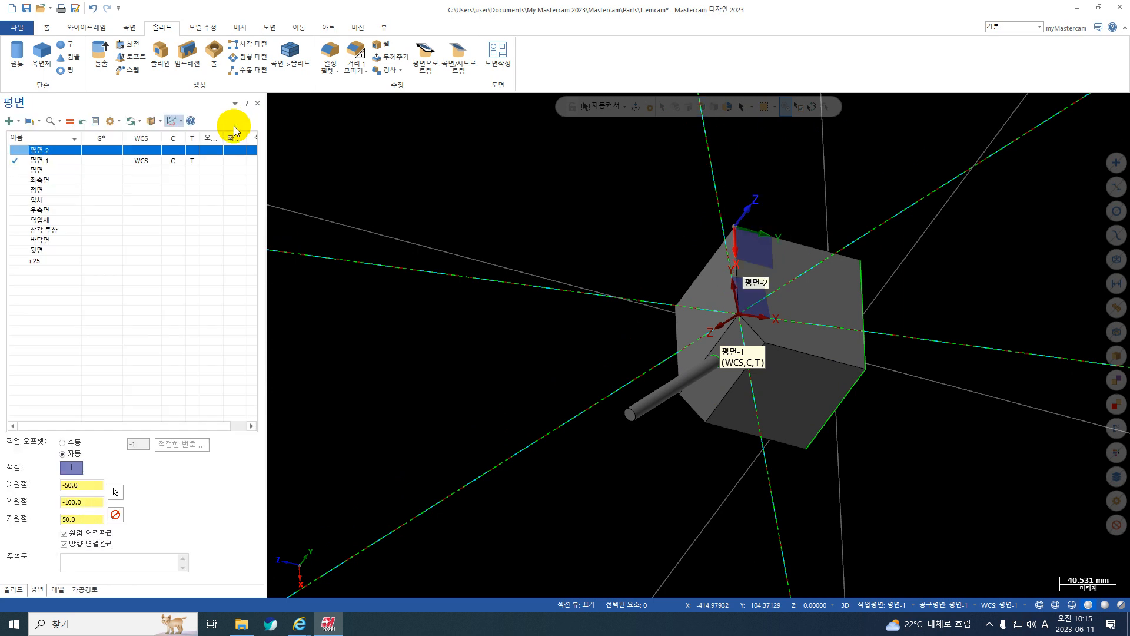
Assign 평면-2 as WCS, construction and tool plane, and view the part from it.
{"action": "left_click", "coordinate": [139, 151]}
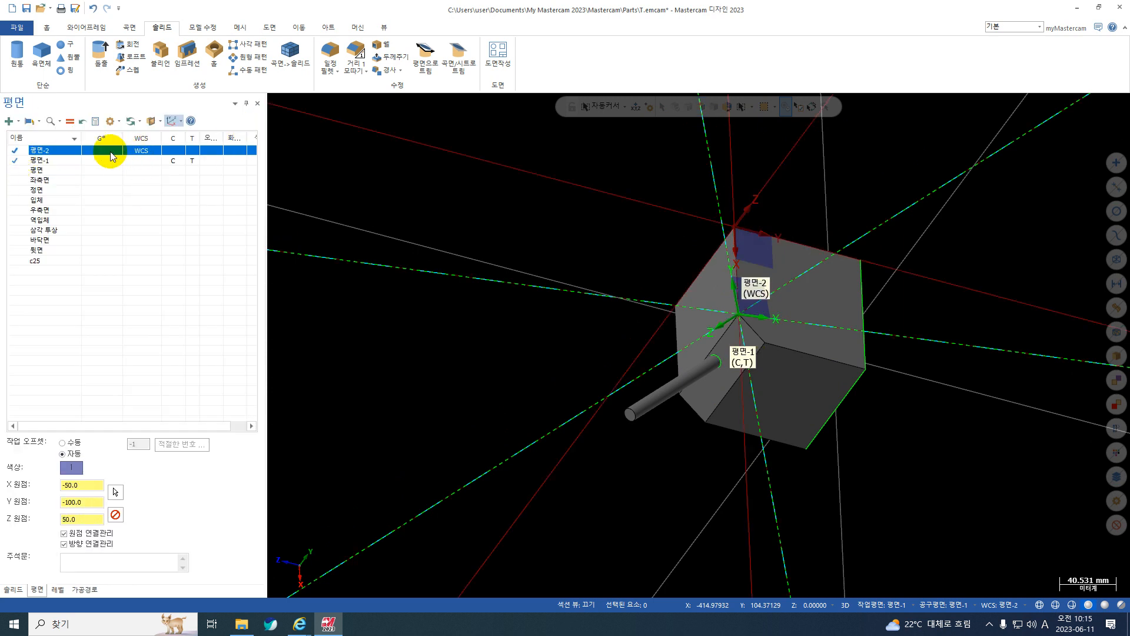
{"action": "left_click", "coordinate": [111, 153]}
{"action": "left_click", "coordinate": [170, 149]}
{"action": "middle_click_drag", "start_coordinate": [489, 416], "coordinate": [460, 390]}
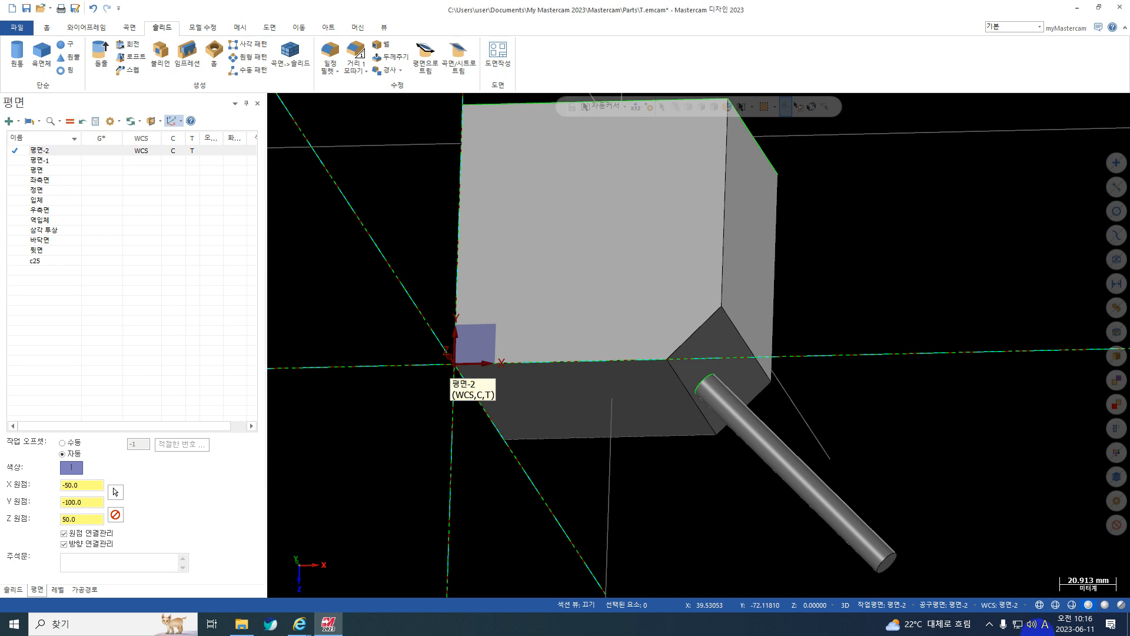
{"action": "left_click", "coordinate": [9, 121]}
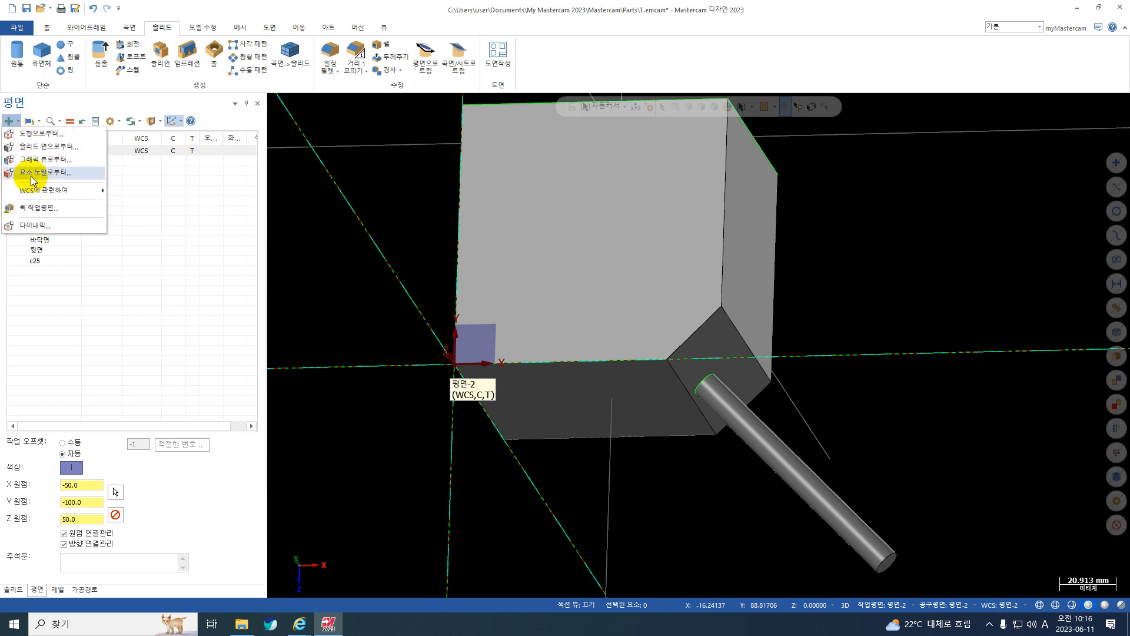
{"action": "left_click", "coordinate": [35, 172]}
{"action": "middle_click_drag", "start_coordinate": [434, 361], "coordinate": [720, 321]}
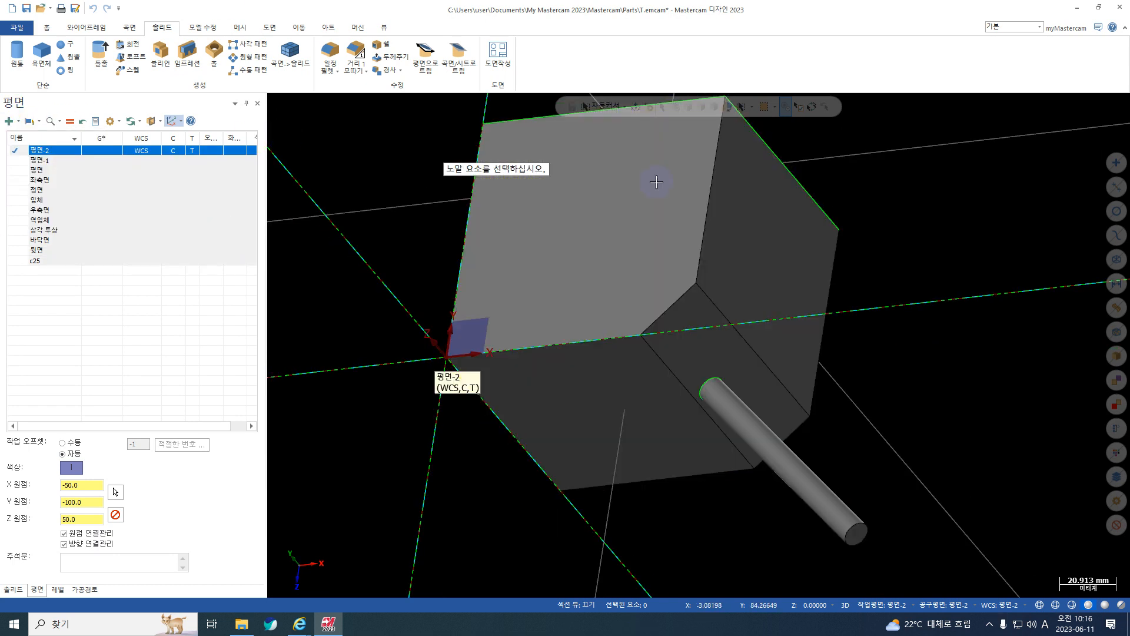
{"action": "key", "text": "Escape"}
Assign the standard 정면 plane as WCS, construction and tool plane, and turn the part to a 3D view of its chamfer.
{"action": "right_click", "coordinate": [919, 211]}
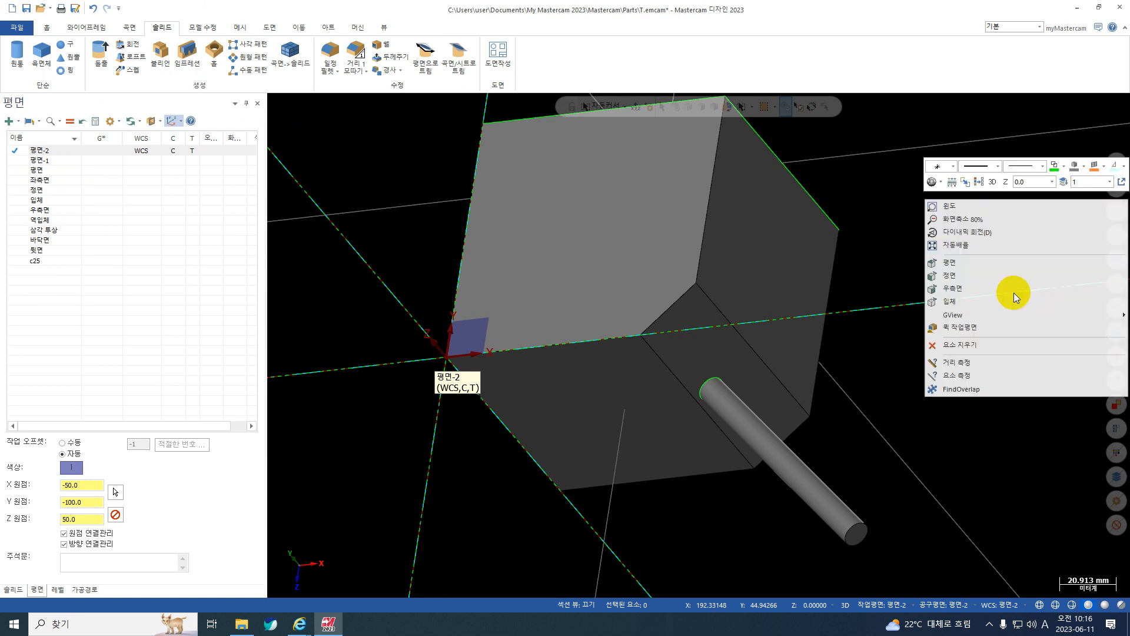
{"action": "left_click", "coordinate": [972, 257]}
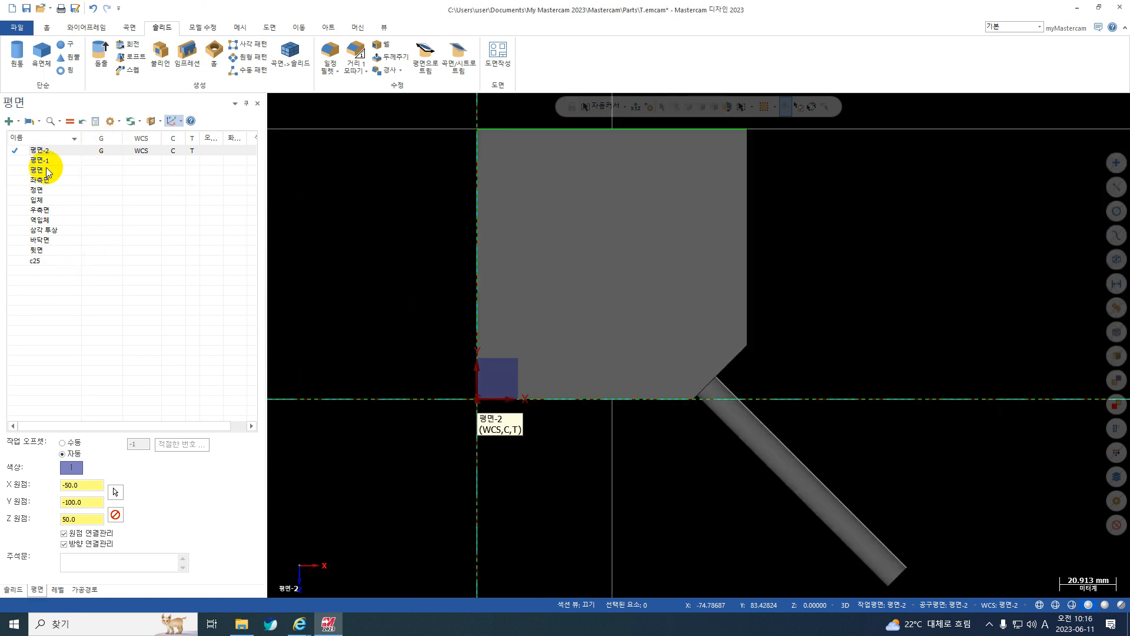
{"action": "left_click", "coordinate": [103, 189]}
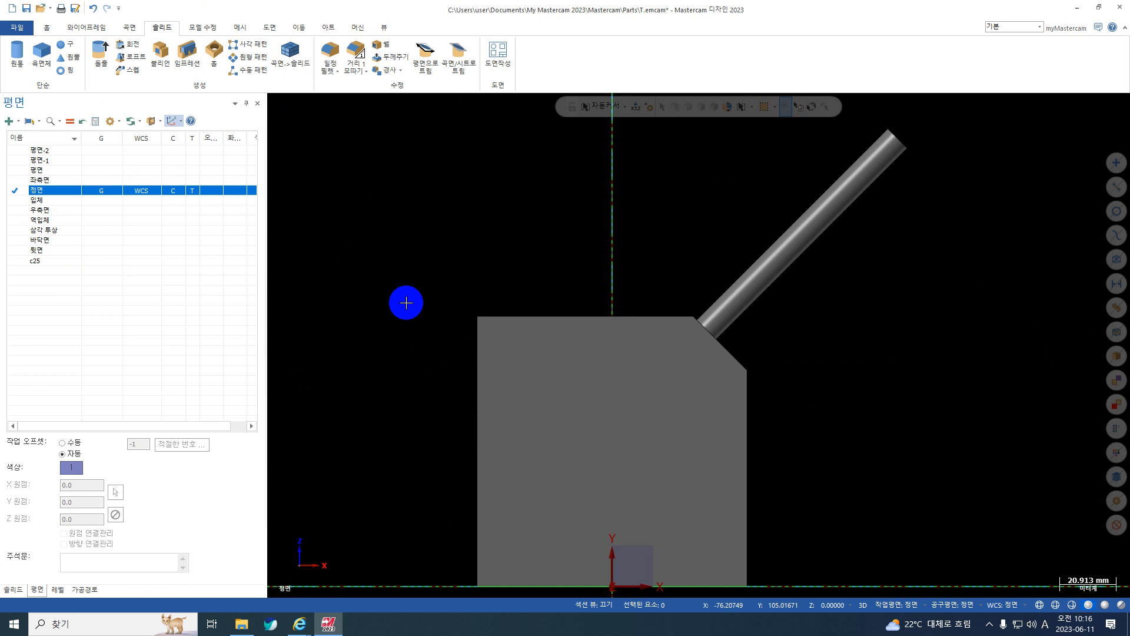
{"action": "middle_click_drag", "start_coordinate": [406, 303], "coordinate": [606, 283]}
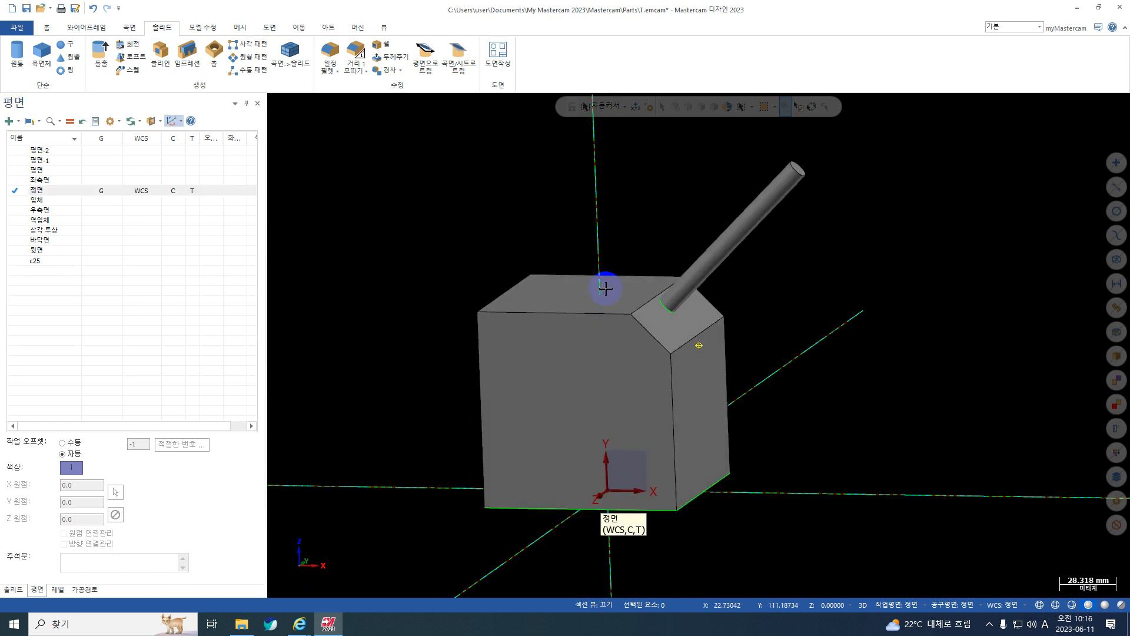
{"action": "left_click", "coordinate": [17, 121]}
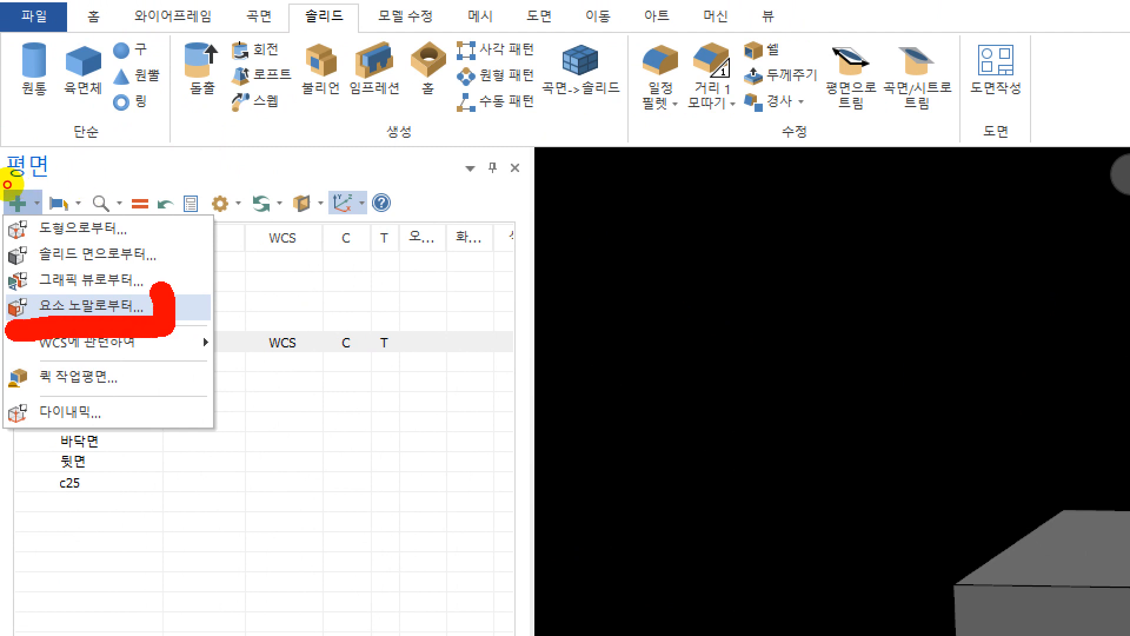
{"action": "key", "text": "Escape"}
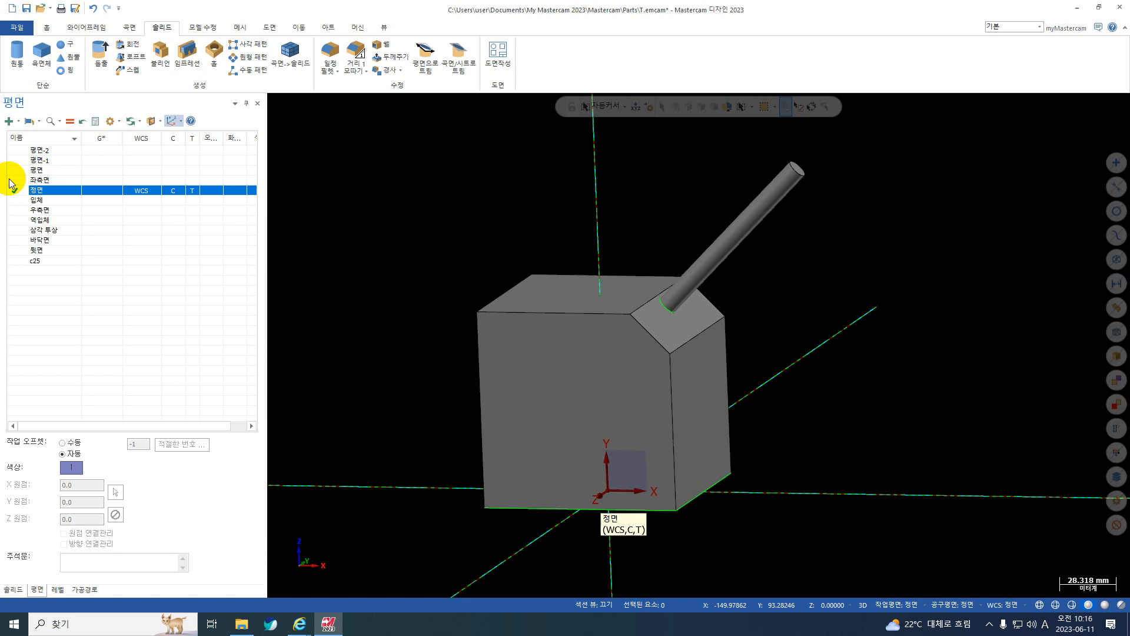
Create a one-edge curve along the sloped front edge of the block's chamfer.
{"action": "middle_click_drag", "start_coordinate": [586, 330], "coordinate": [563, 323]}
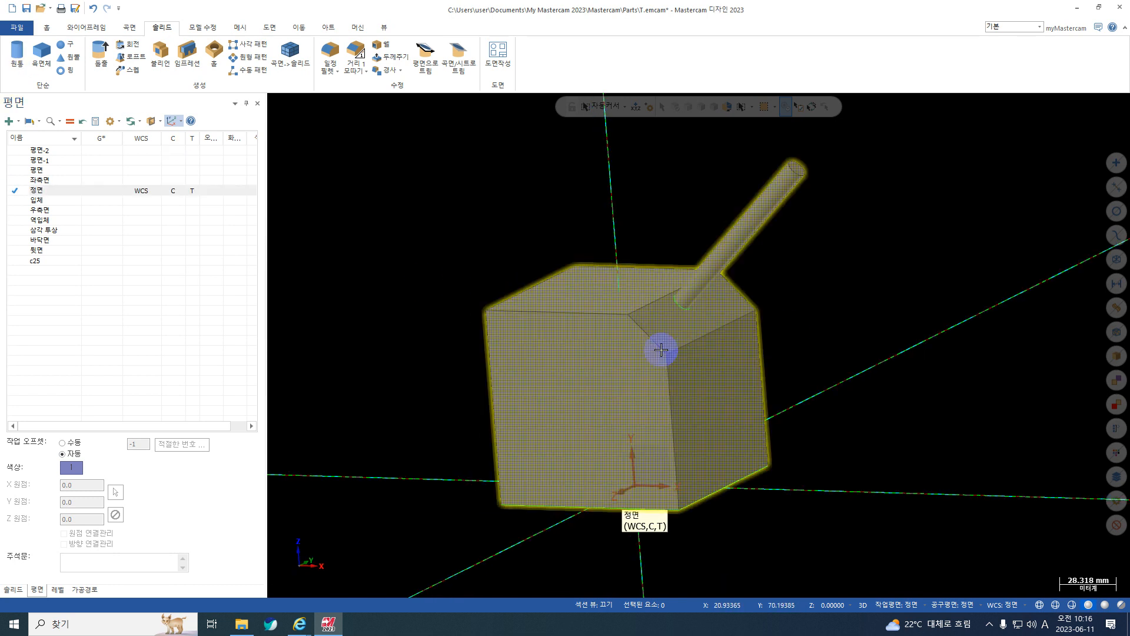
{"action": "scroll", "coordinate": [650, 343], "scroll_direction": "up", "scroll_amount": 3}
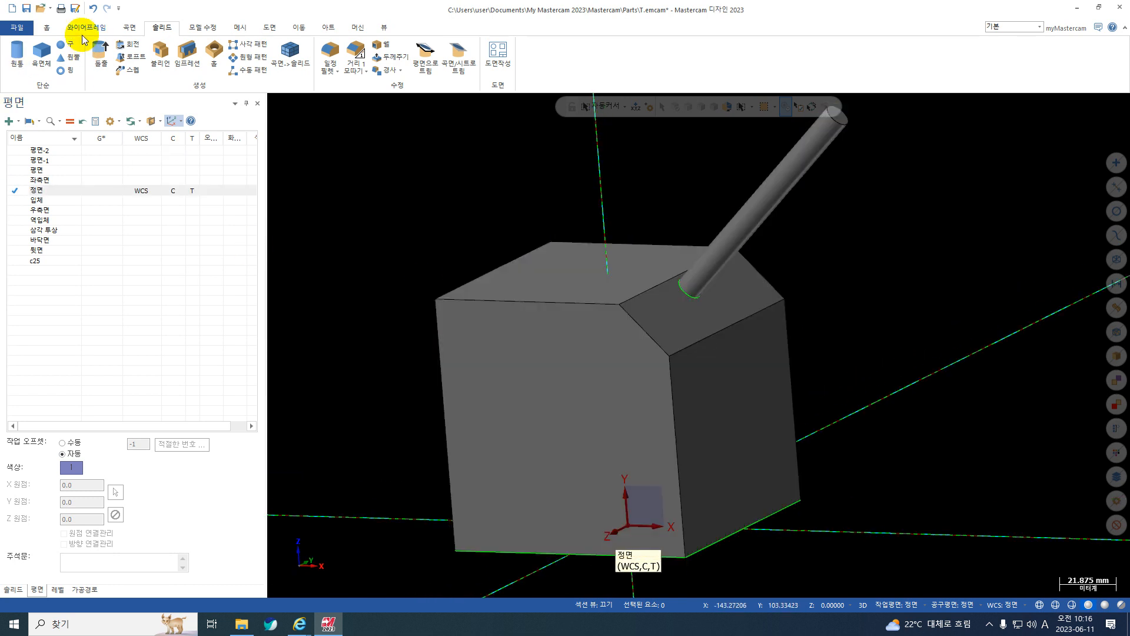
{"action": "left_click", "coordinate": [82, 27]}
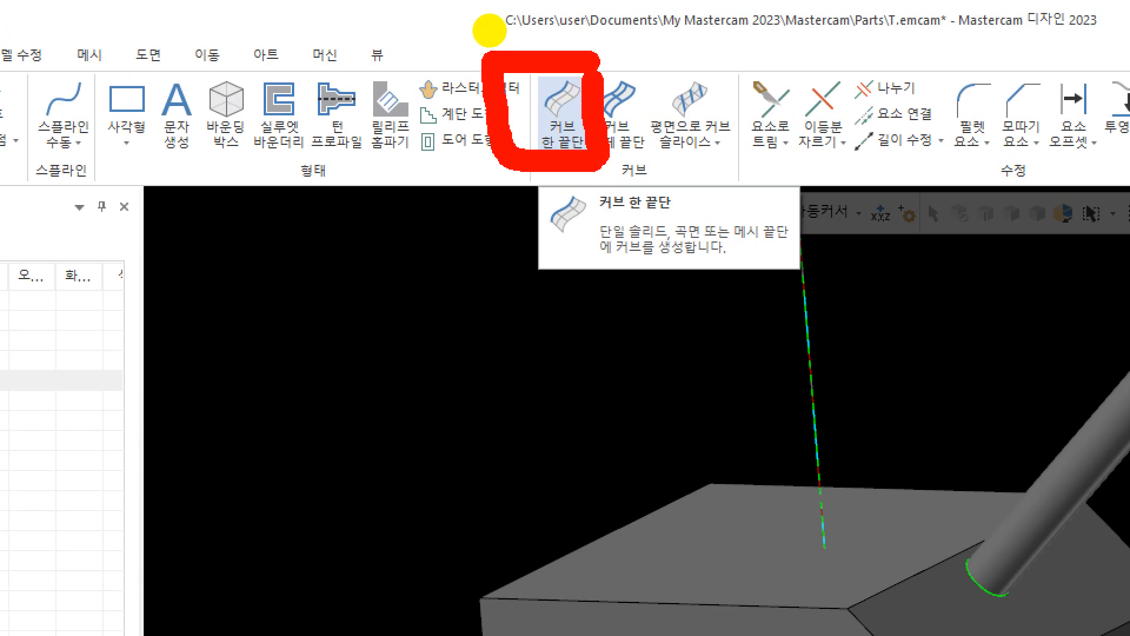
{"action": "mouse_move", "coordinate": [726, 192]}
{"action": "left_mouse_down"}
{"action": "mouse_move", "coordinate": [725, 233]}
{"action": "mouse_move", "coordinate": [555, 217]}
{"action": "mouse_move", "coordinate": [665, 174]}
{"action": "left_mouse_up"}
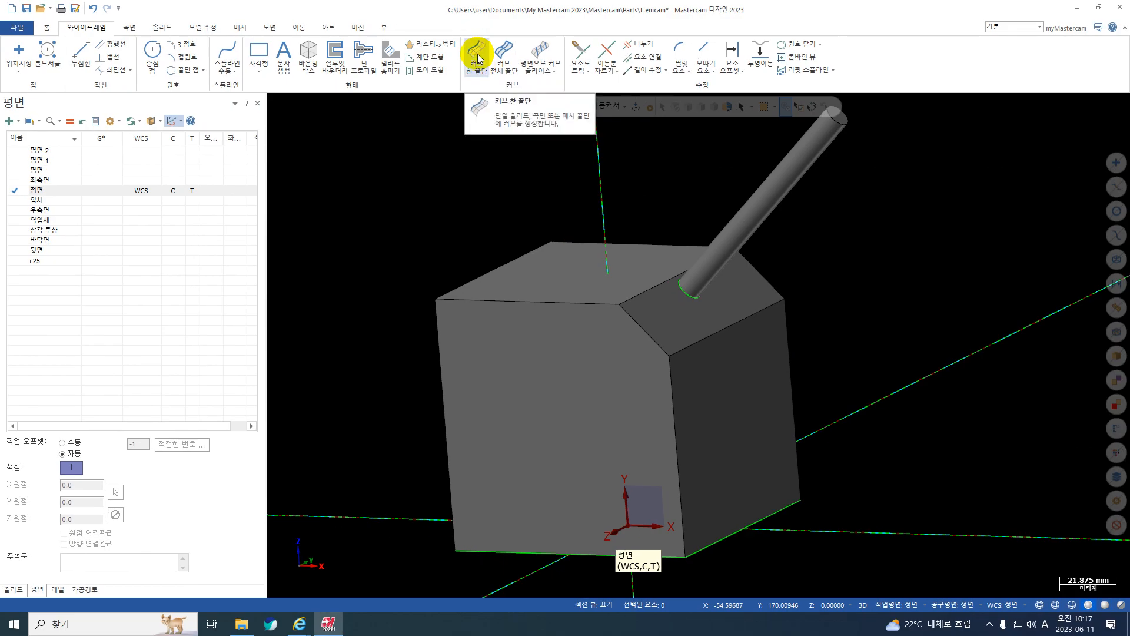
{"action": "left_click", "coordinate": [564, 115]}
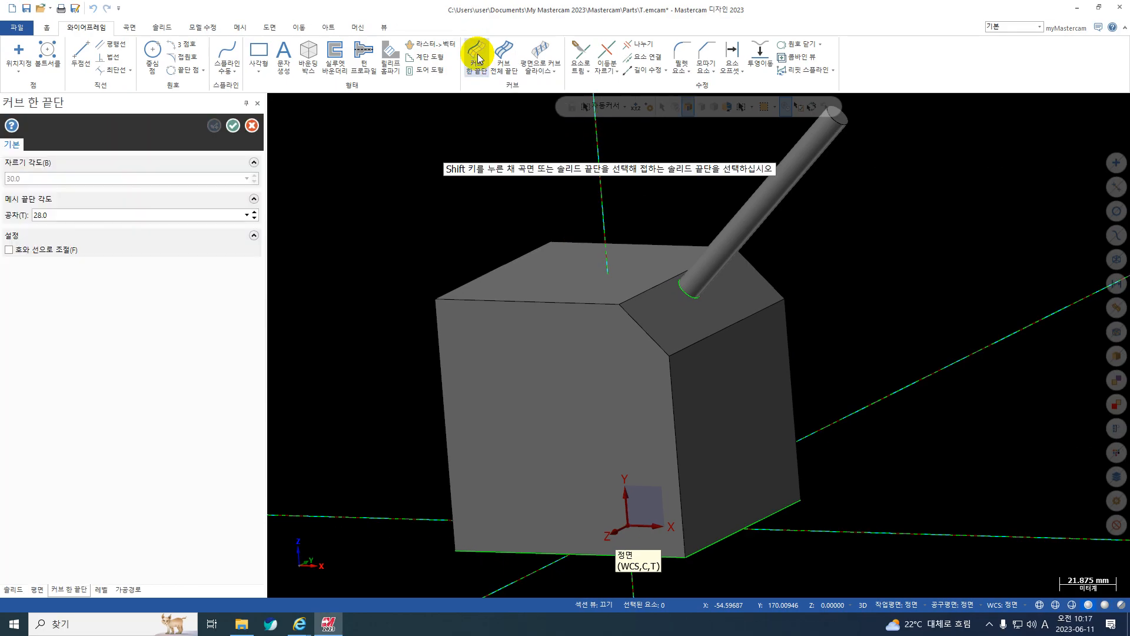
{"action": "left_click", "coordinate": [645, 333]}
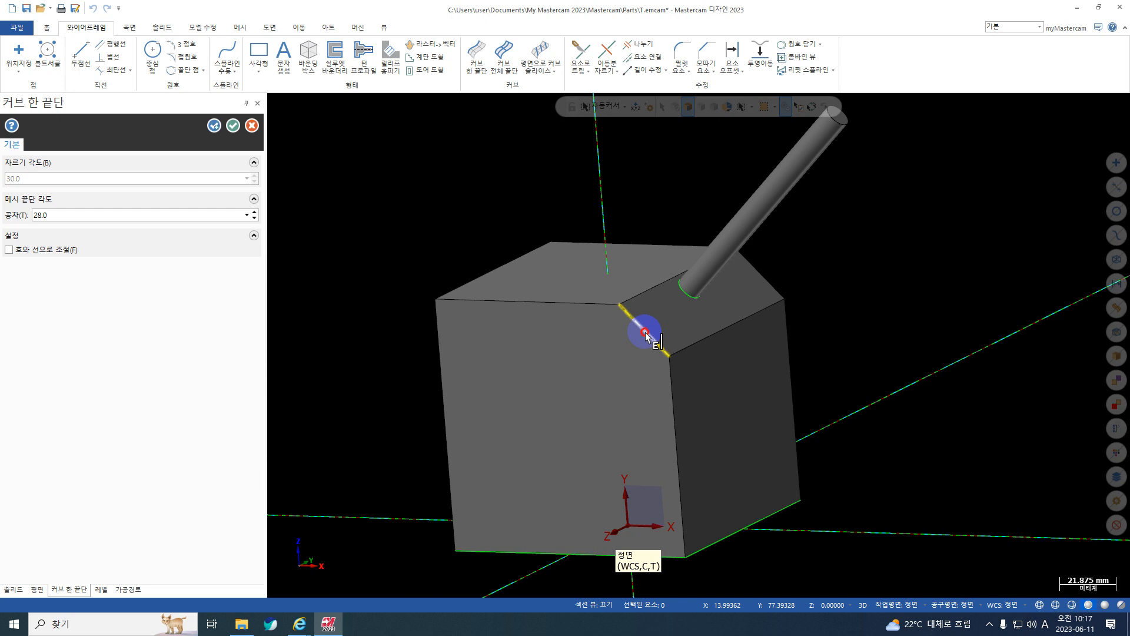
{"action": "left_click", "coordinate": [234, 127]}
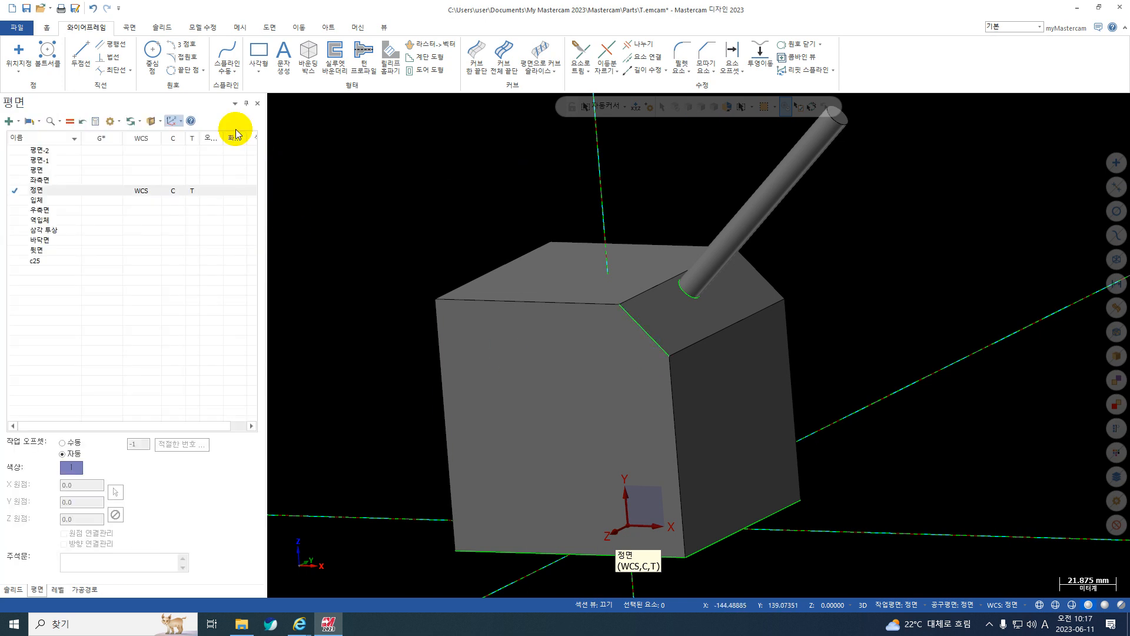
{"action": "key", "text": "ctrl+1"}
{"action": "left_click", "coordinate": [665, 348]}
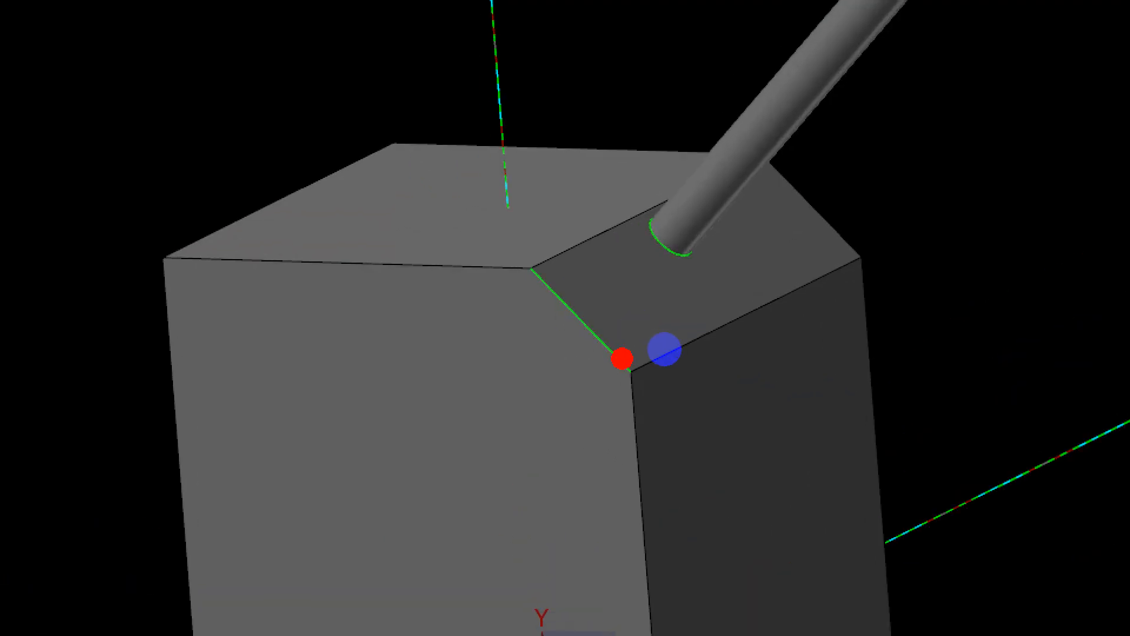
{"action": "mouse_move", "coordinate": [665, 349]}
{"action": "left_mouse_down"}
{"action": "mouse_move", "coordinate": [635, 319]}
{"action": "mouse_move", "coordinate": [695, 379]}
{"action": "left_mouse_up"}
{"action": "key", "text": "Escape"}
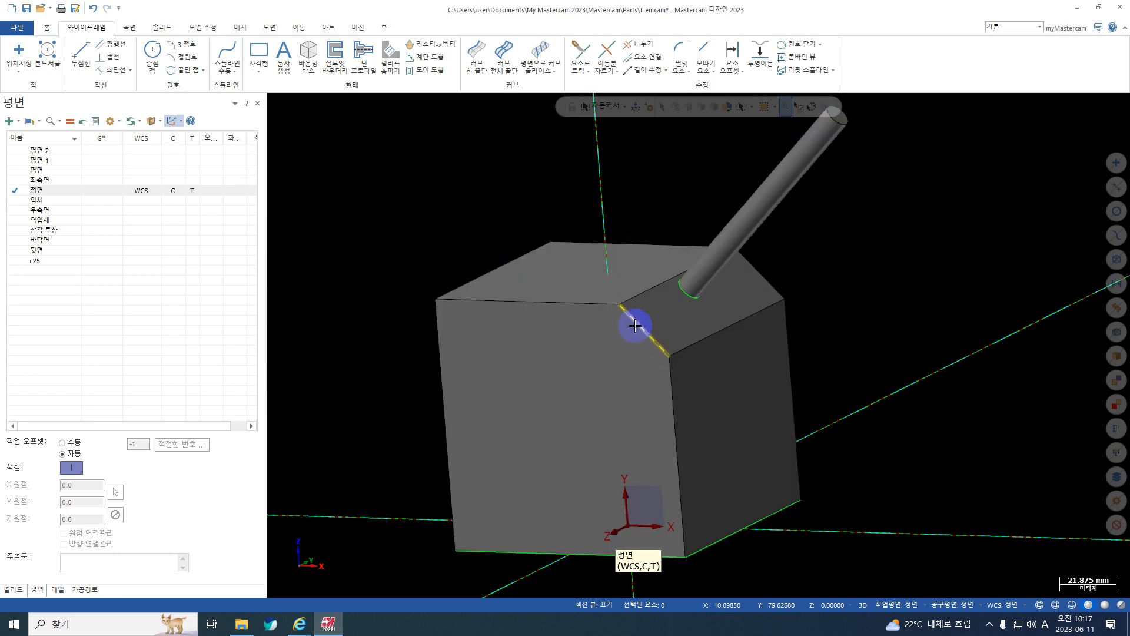
Start a new plane from an entity normal, using the line on the chamfer's sloped front edge.
{"action": "left_click", "coordinate": [20, 122]}
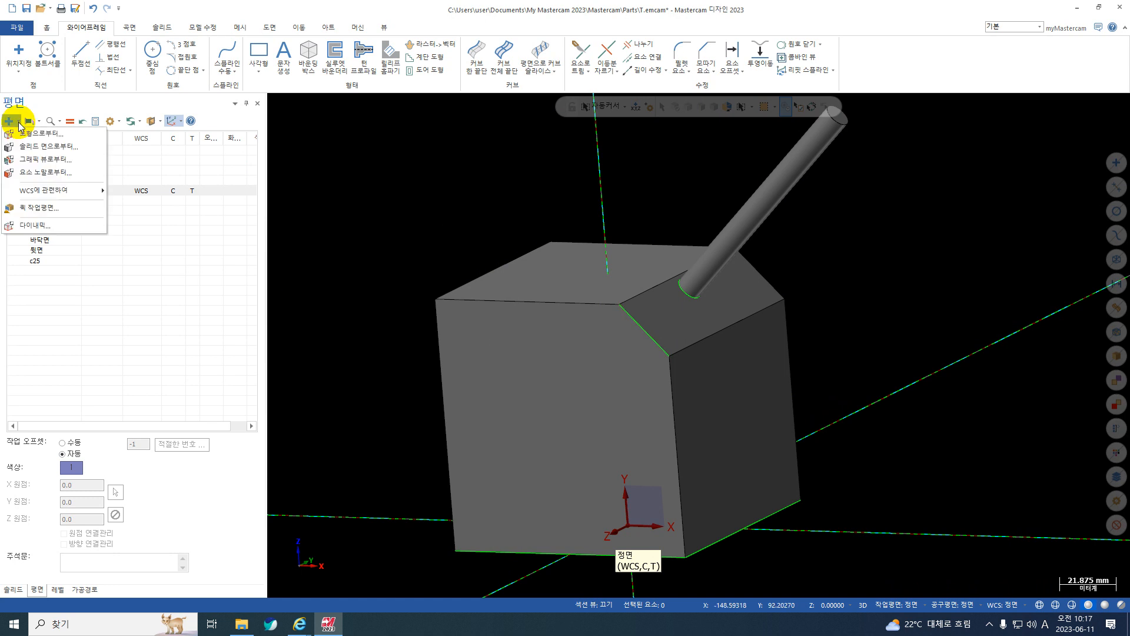
{"action": "left_click", "coordinate": [32, 173]}
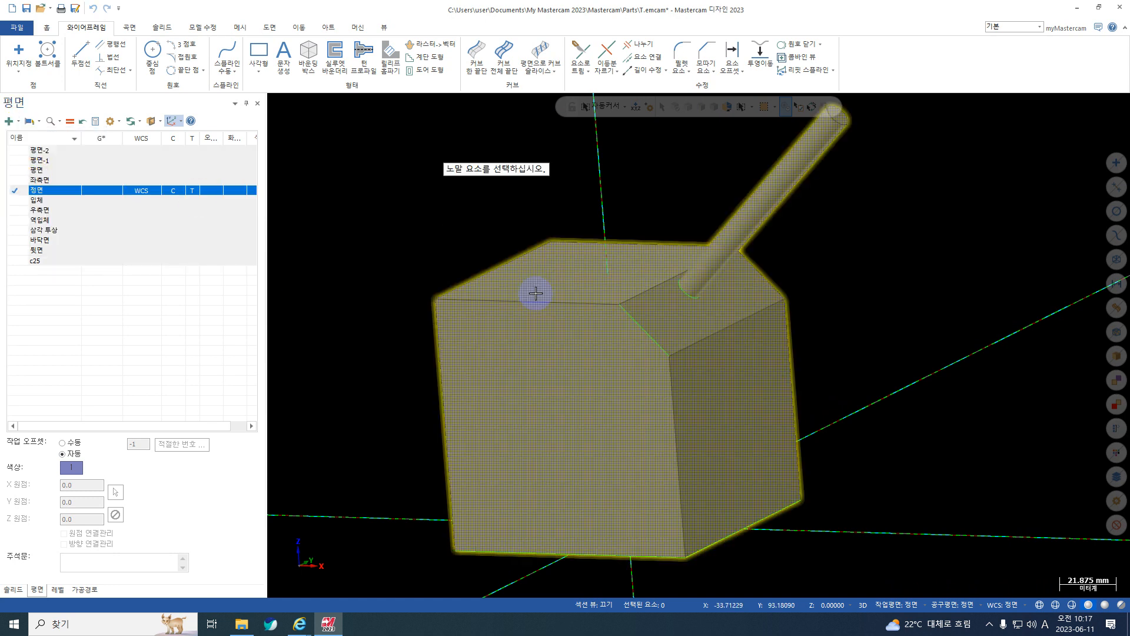
{"action": "left_click", "coordinate": [626, 321]}
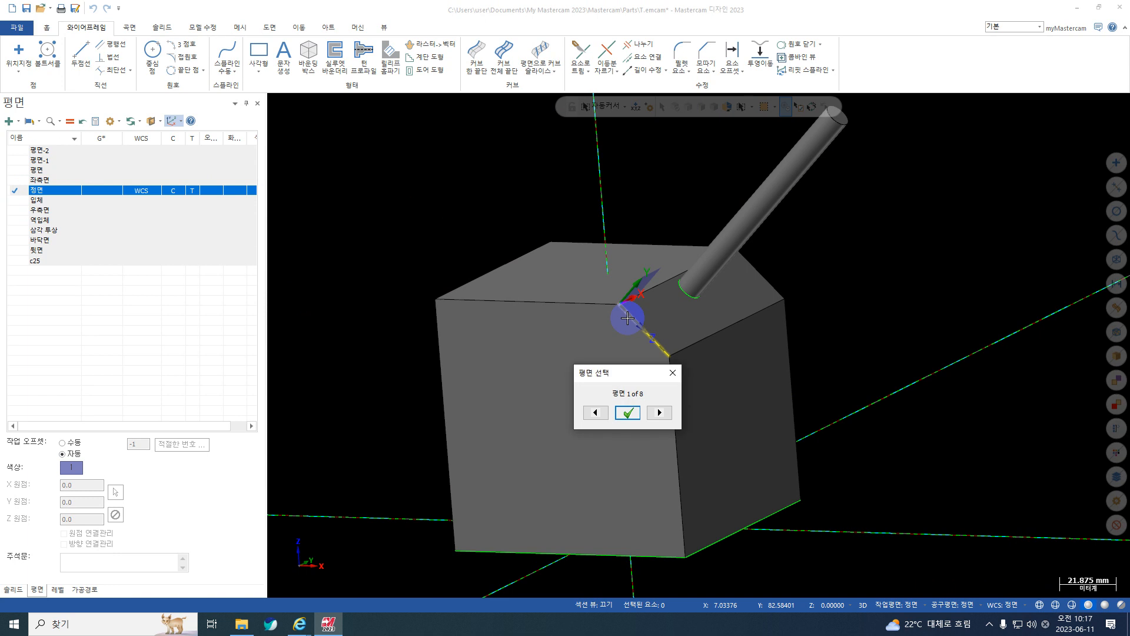
{"action": "scroll", "coordinate": [670, 360], "scroll_direction": "up", "scroll_amount": 5}
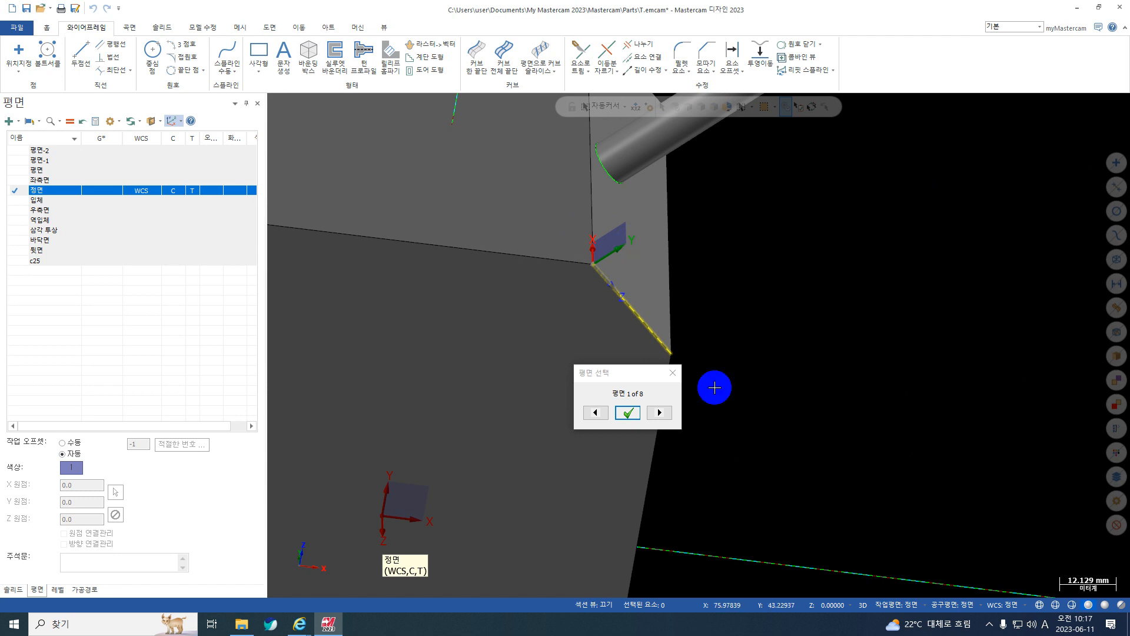
Choose orientation 6 of 8 for the edge-normal plane, and create it as 평면-3.
{"action": "left_click", "coordinate": [660, 412]}
{"action": "left_click", "coordinate": [660, 412]}
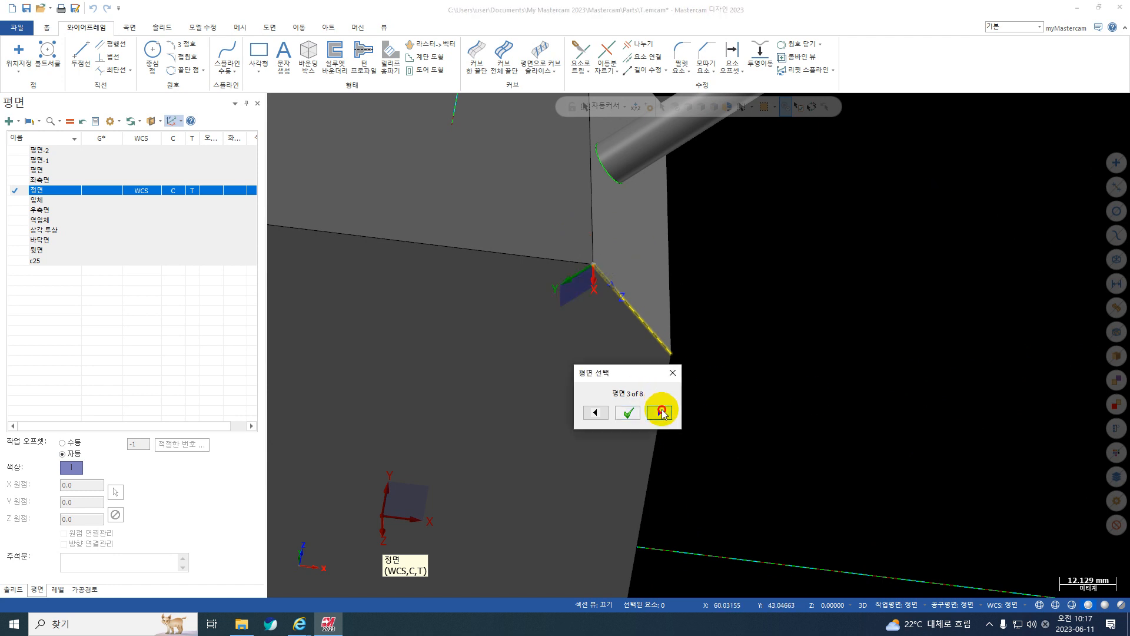
{"action": "left_click", "coordinate": [660, 413]}
{"action": "left_click", "coordinate": [660, 413]}
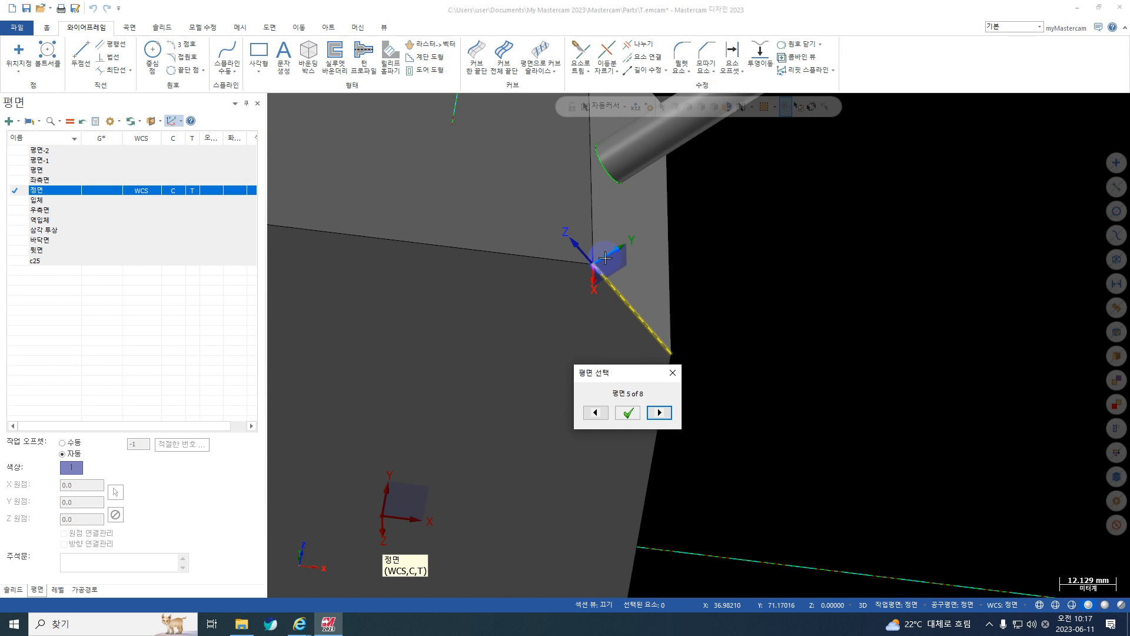
{"action": "left_click", "coordinate": [660, 412]}
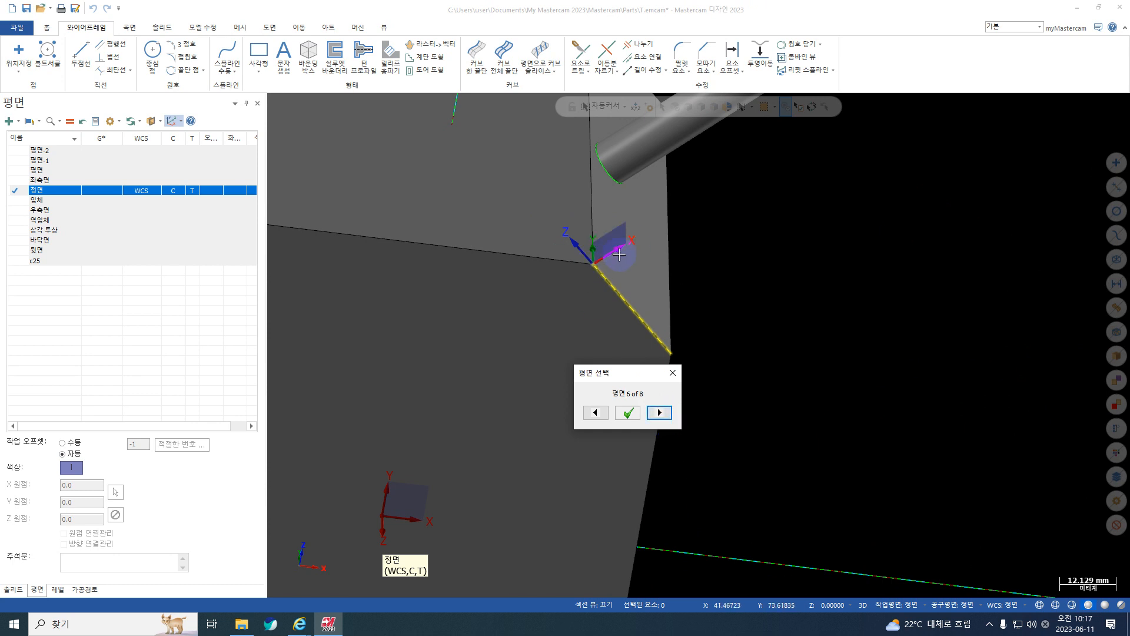
{"action": "left_click", "coordinate": [628, 412]}
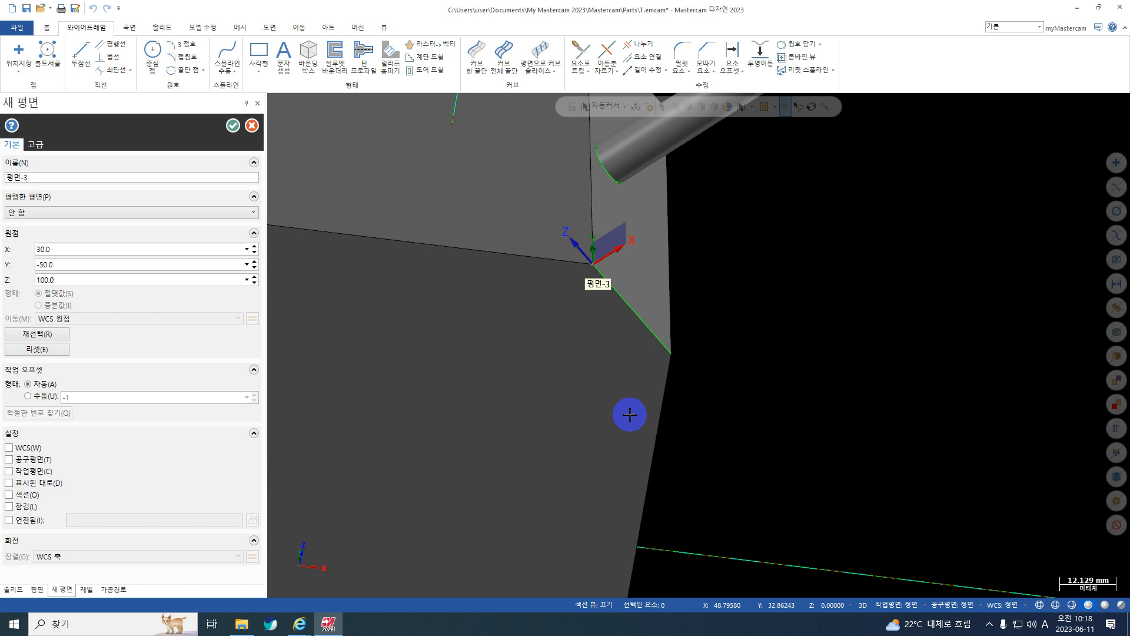
{"action": "left_click", "coordinate": [233, 125]}
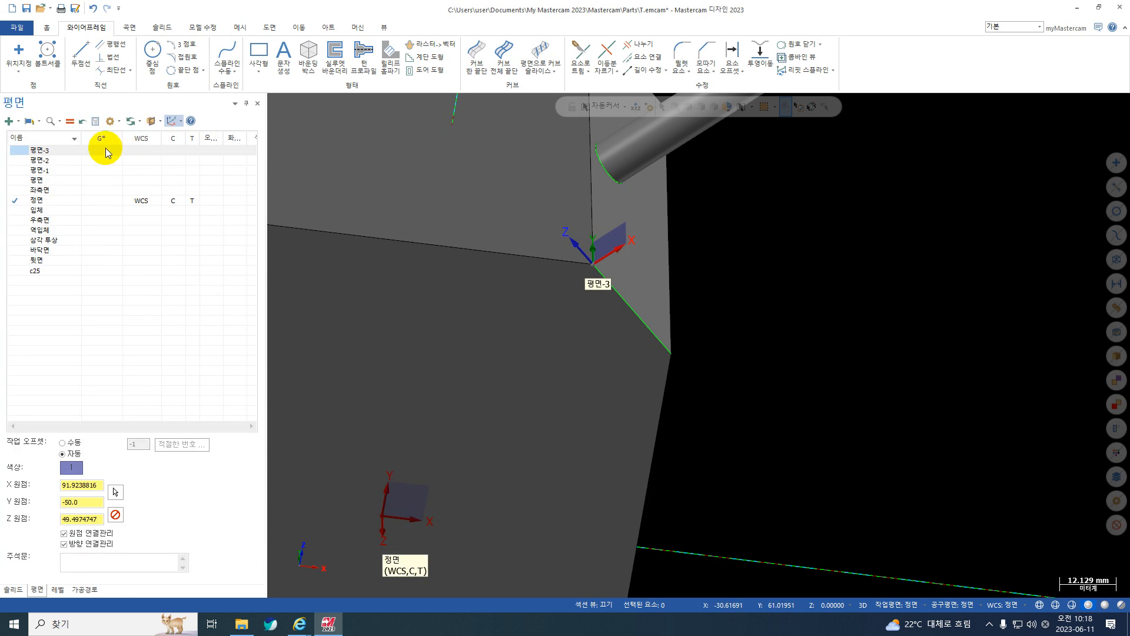
Assign 평면-3 as WCS, construction and tool plane, and view the part from it.
{"action": "left_click", "coordinate": [105, 149]}
{"action": "left_click", "coordinate": [136, 152]}
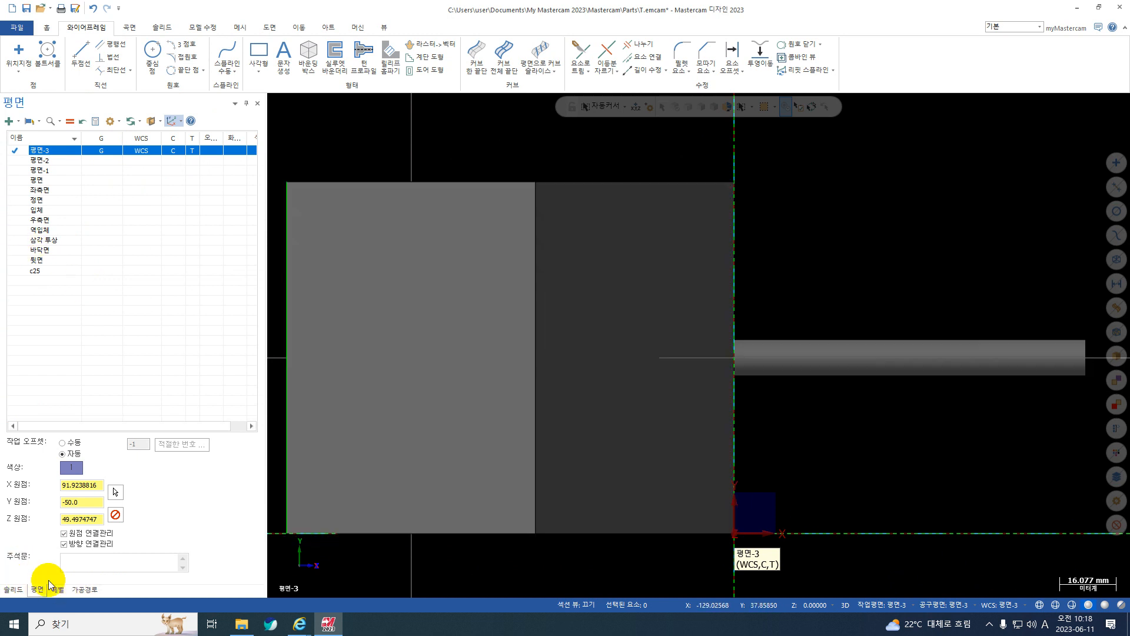
{"action": "left_click", "coordinate": [10, 122]}
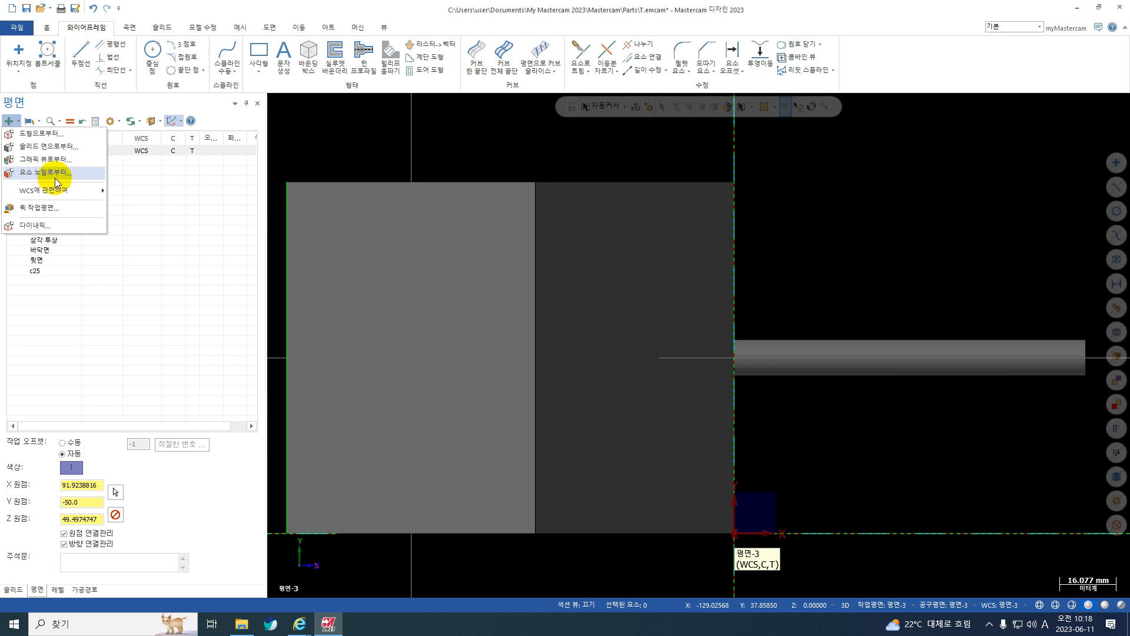
{"action": "mouse_move", "coordinate": [59, 190]}
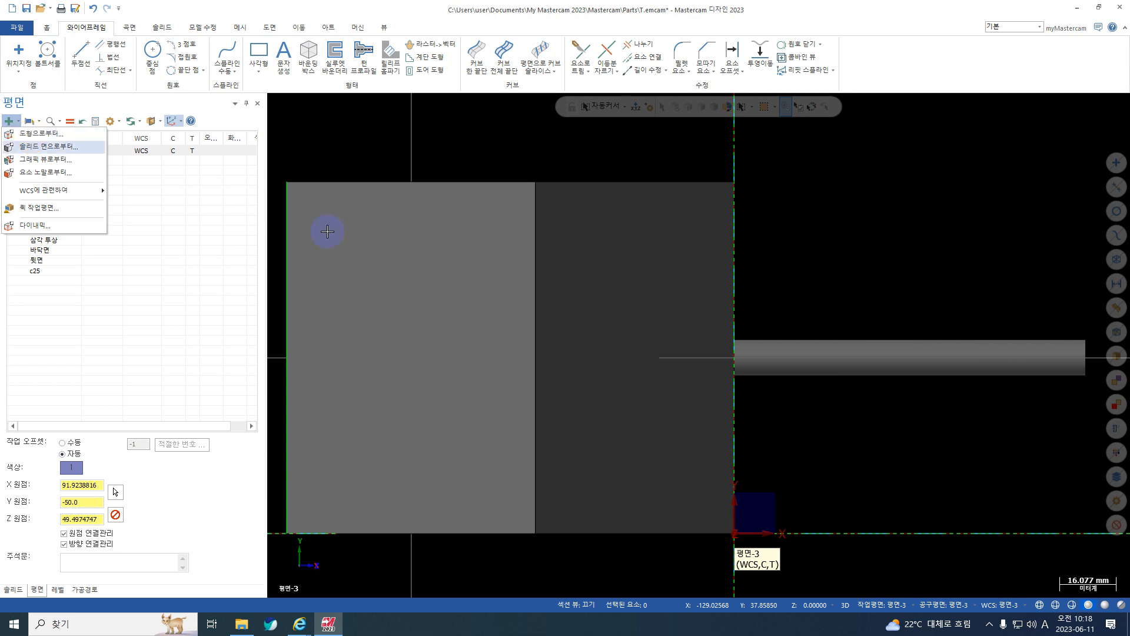
{"action": "right_click", "coordinate": [959, 203]}
{"action": "left_click", "coordinate": [969, 300]}
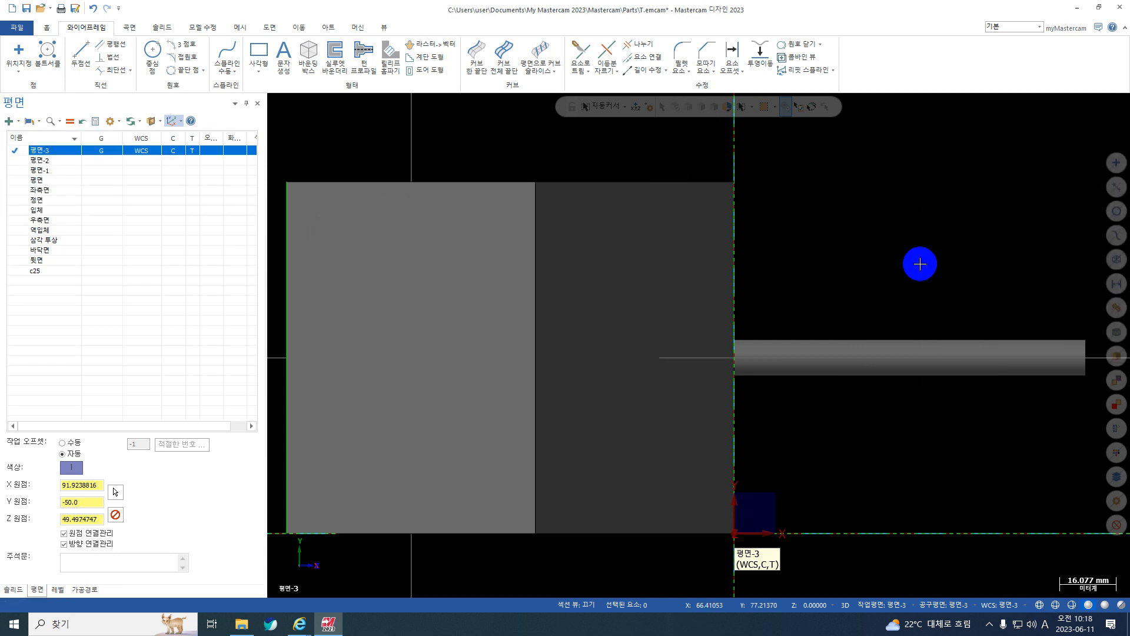
{"action": "right_click", "coordinate": [781, 165]}
{"action": "left_click", "coordinate": [844, 232]}
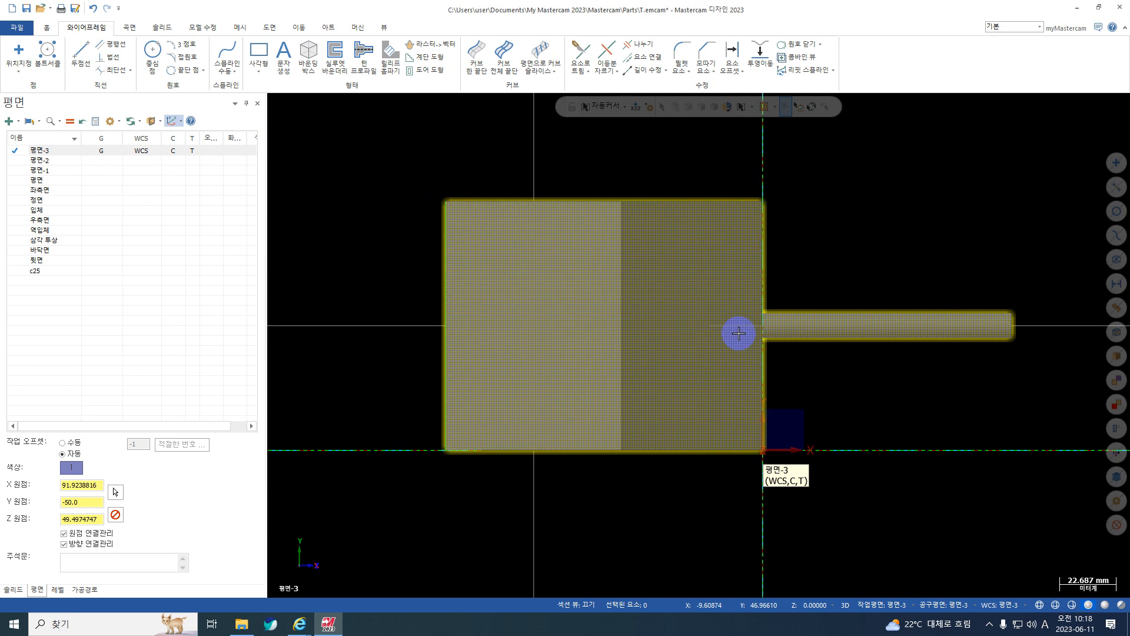
Reactivate the 정면 plane, and switch the view, WCS, construction and tool plane to the standard top plane 평면.
{"action": "middle_click_drag", "start_coordinate": [737, 330], "coordinate": [644, 242]}
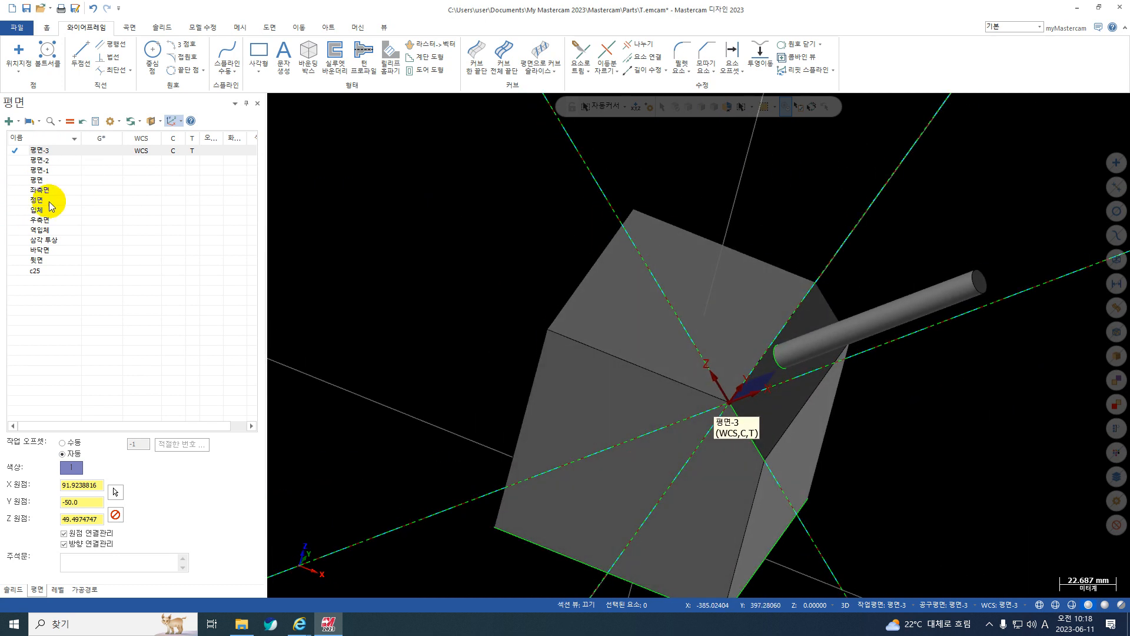
{"action": "left_click", "coordinate": [98, 201]}
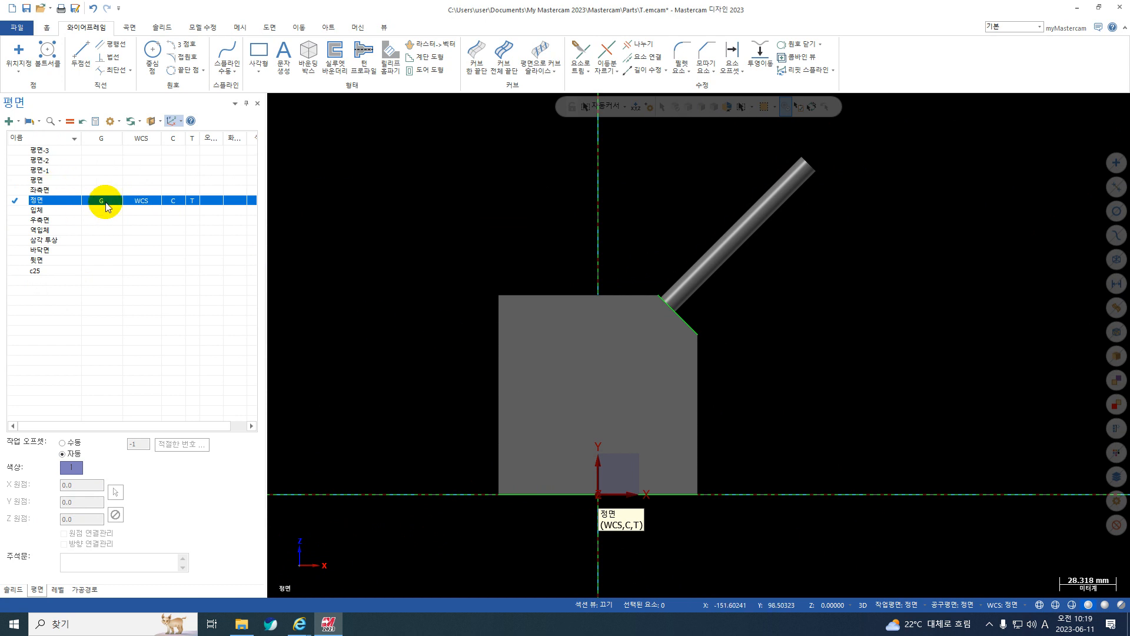
{"action": "left_click", "coordinate": [143, 181]}
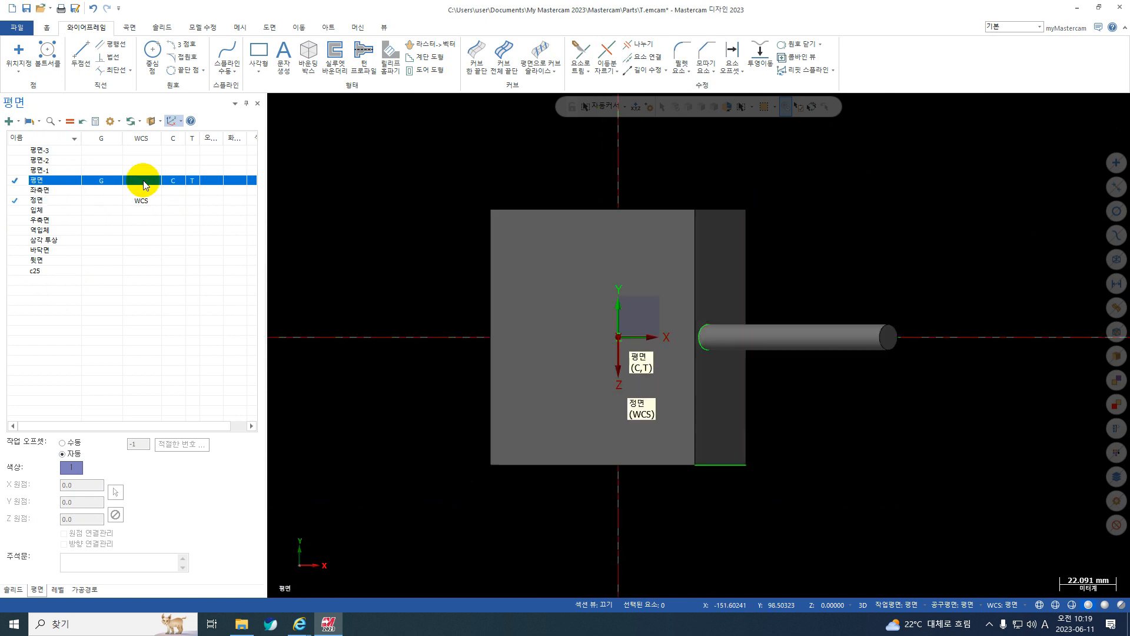
{"action": "left_click", "coordinate": [143, 181]}
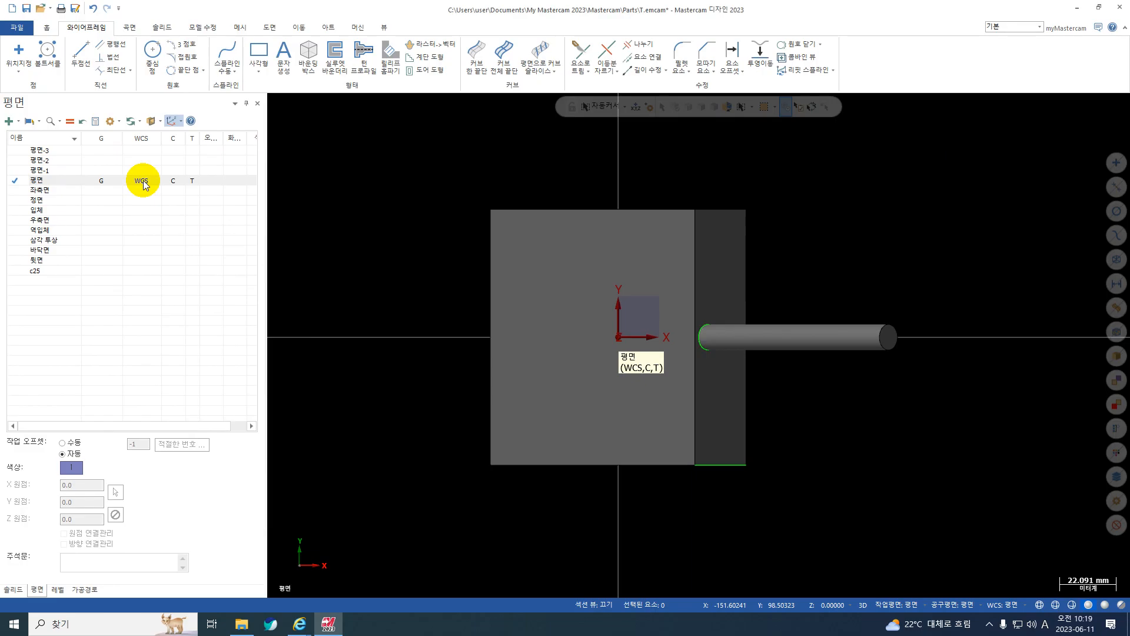
Start a new plane from geometry, using the two perpendicular green edge lines that meet at the block's corner.
{"action": "middle_click_drag", "start_coordinate": [666, 288], "coordinate": [649, 209]}
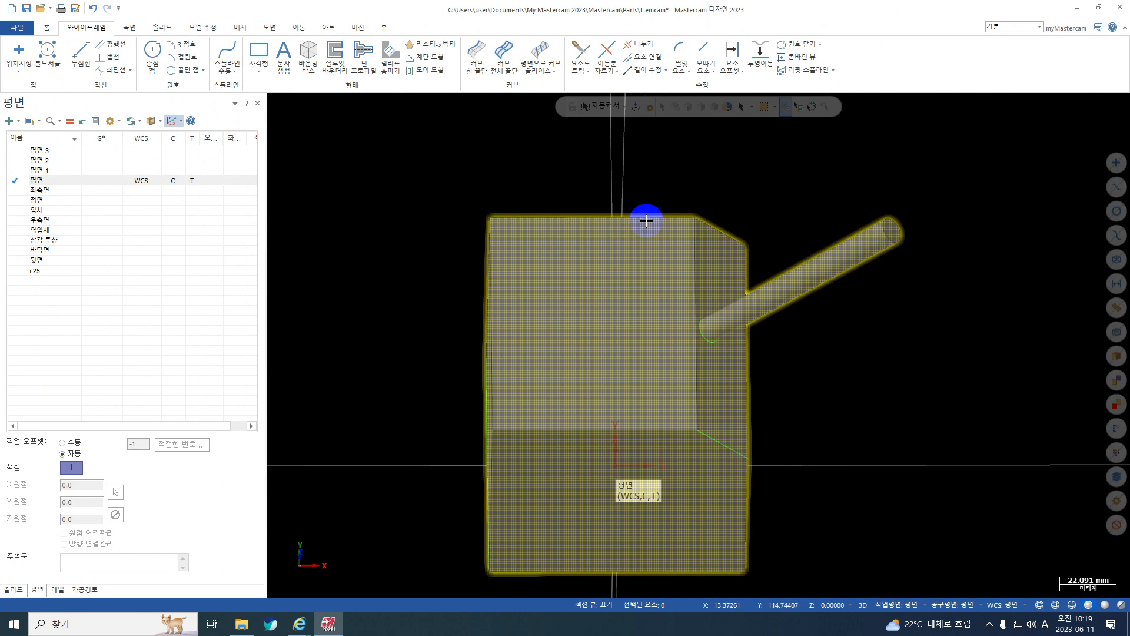
{"action": "middle_click_drag", "start_coordinate": [406, 410], "coordinate": [526, 455]}
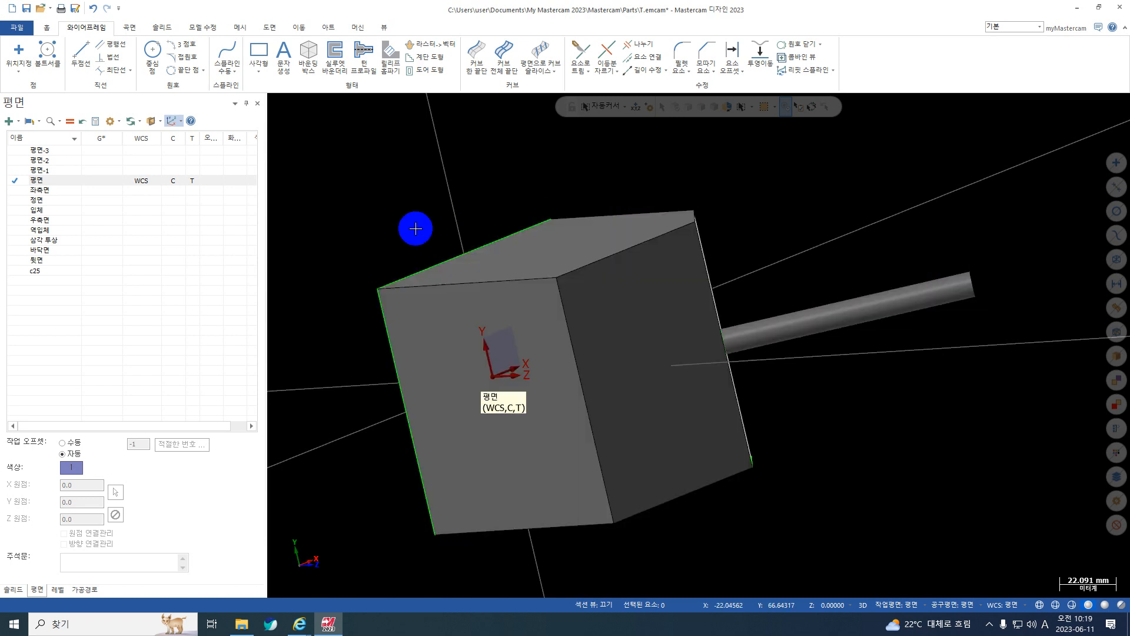
{"action": "left_click", "coordinate": [18, 122]}
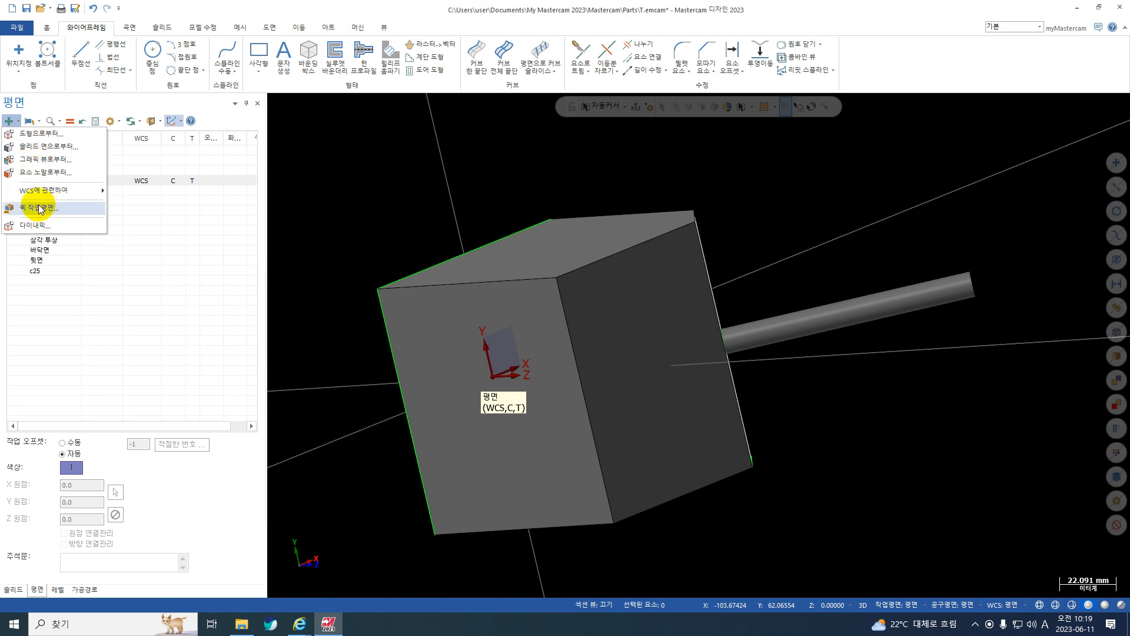
{"action": "left_click", "coordinate": [30, 136]}
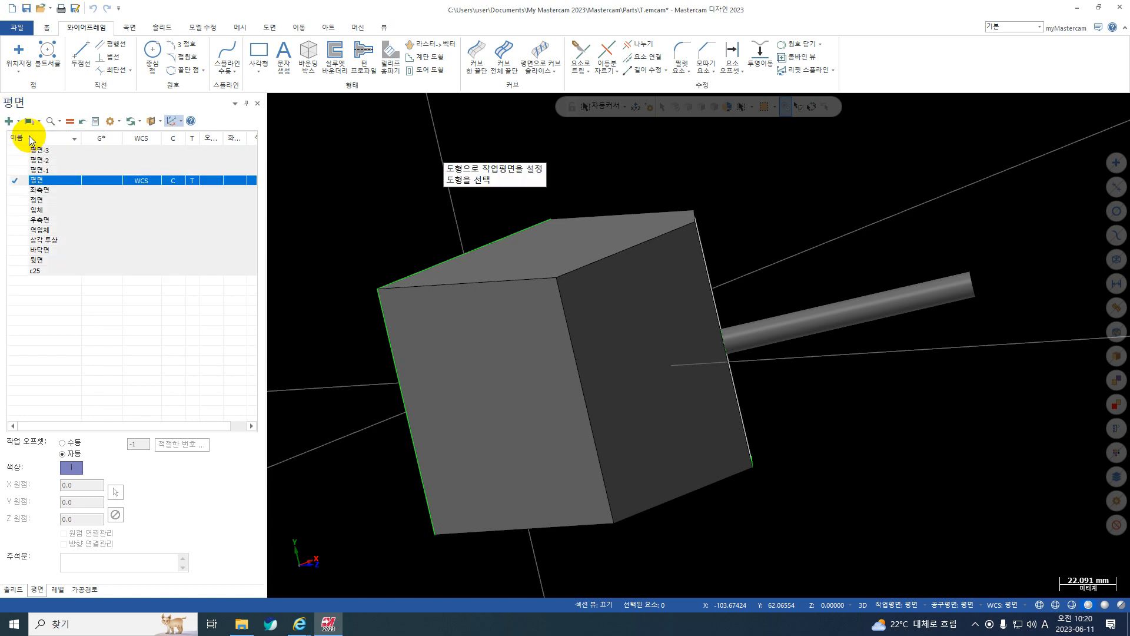
{"action": "left_click", "coordinate": [383, 316]}
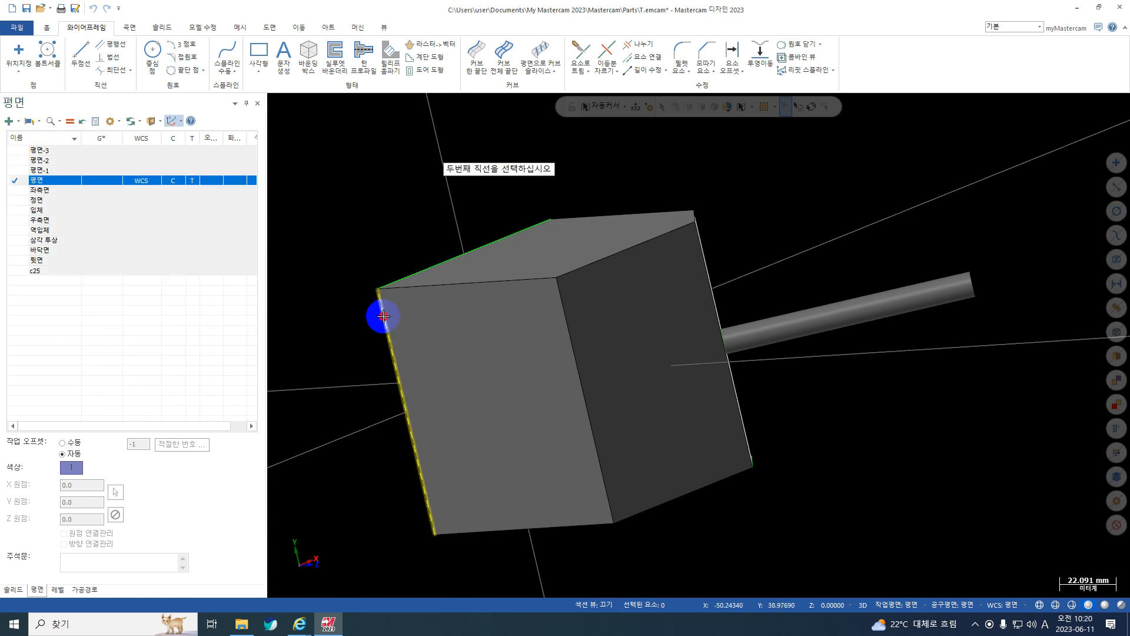
{"action": "left_click", "coordinate": [402, 275]}
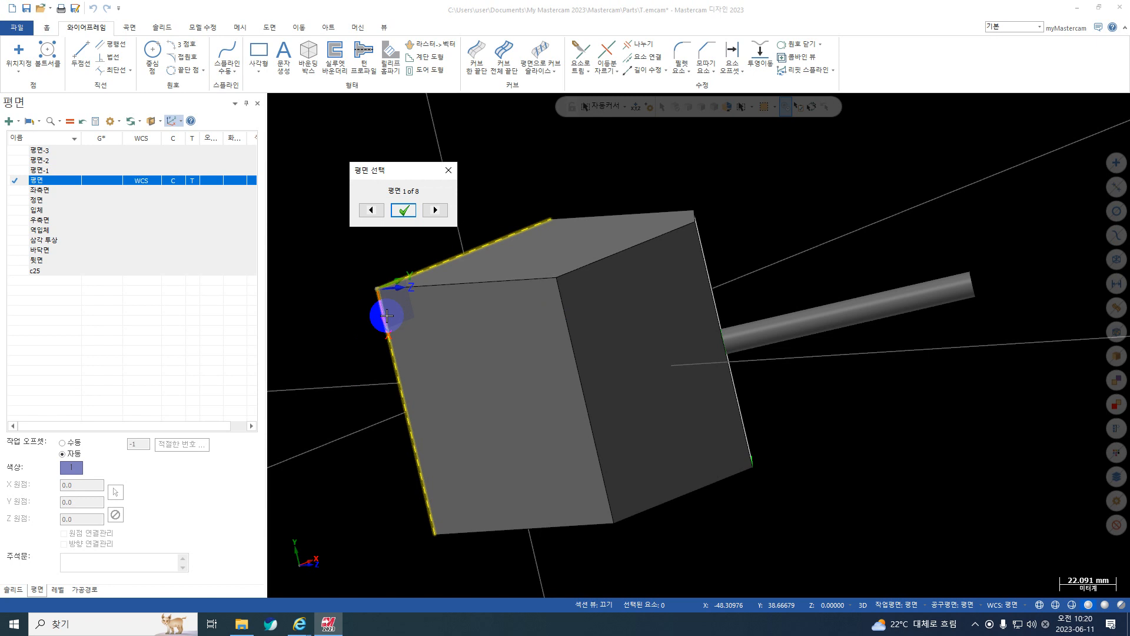
Choose orientation 2 of 8 for the two-line plane, and create it with its origin at the shared corner.
{"action": "left_click", "coordinate": [441, 211]}
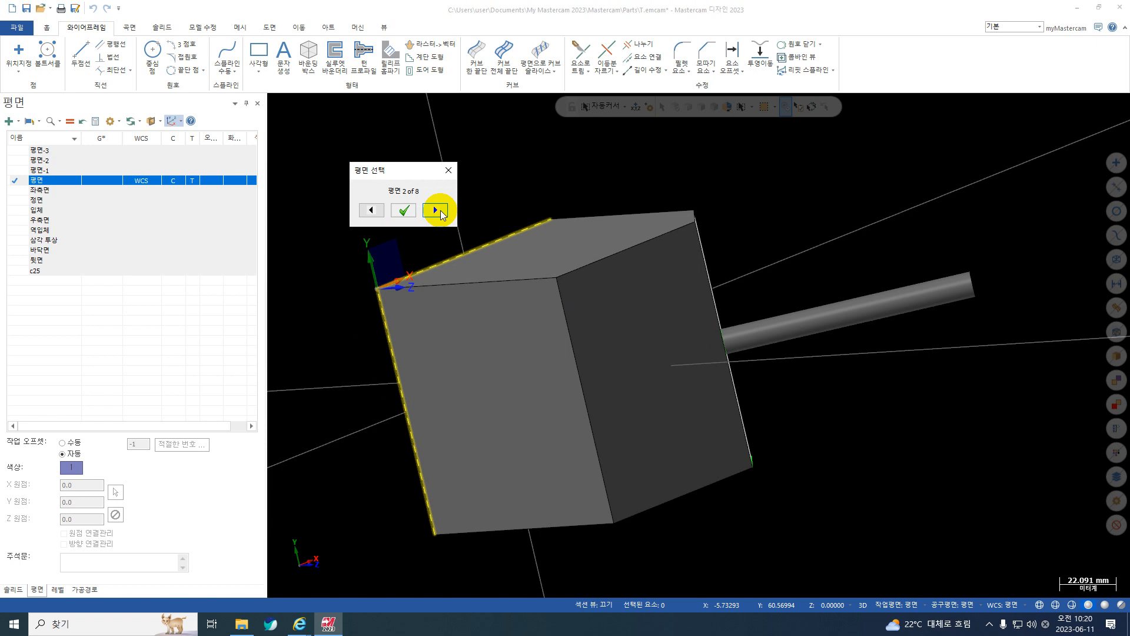
{"action": "left_click", "coordinate": [404, 211]}
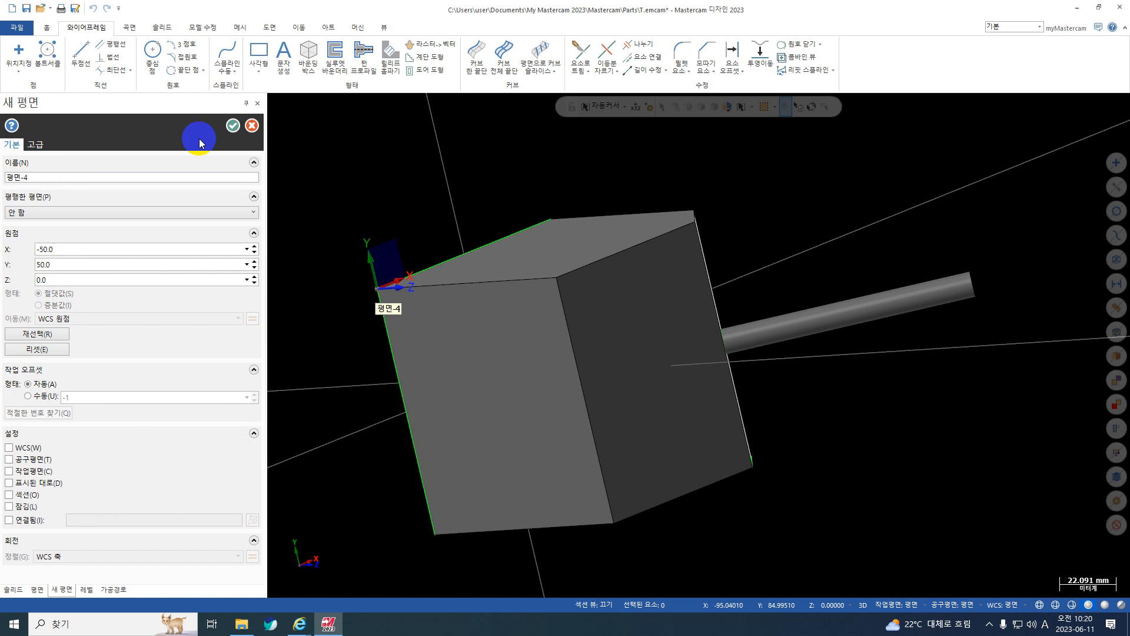
{"action": "left_click", "coordinate": [233, 125]}
{"action": "left_click", "coordinate": [22, 121]}
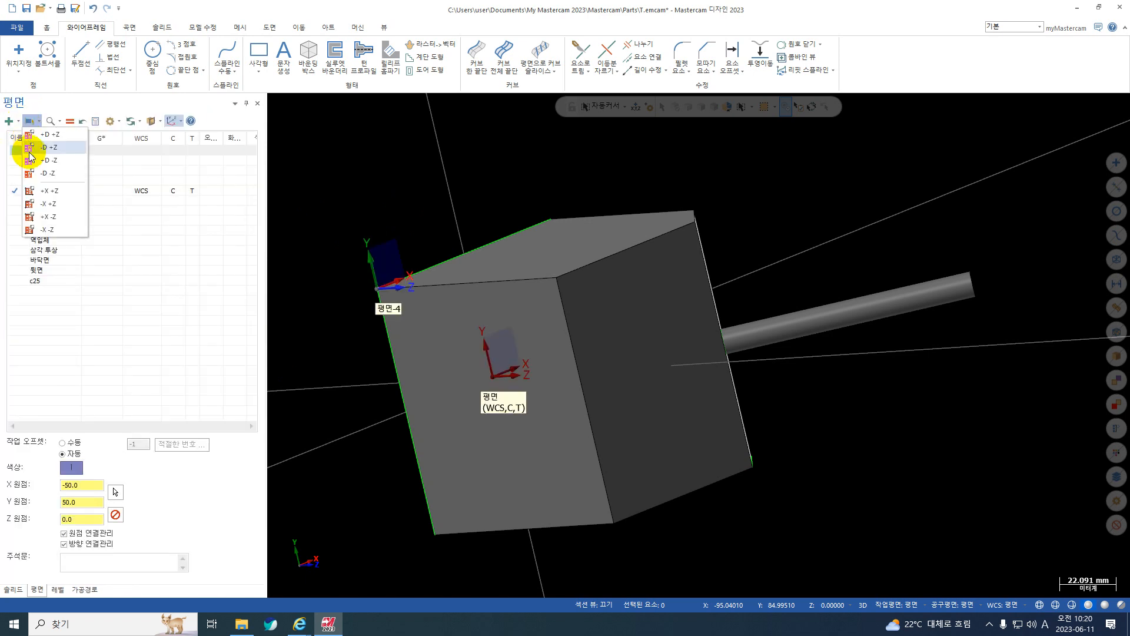
{"action": "left_click", "coordinate": [18, 123]}
{"action": "left_click", "coordinate": [19, 124]}
{"action": "left_click", "coordinate": [19, 124]}
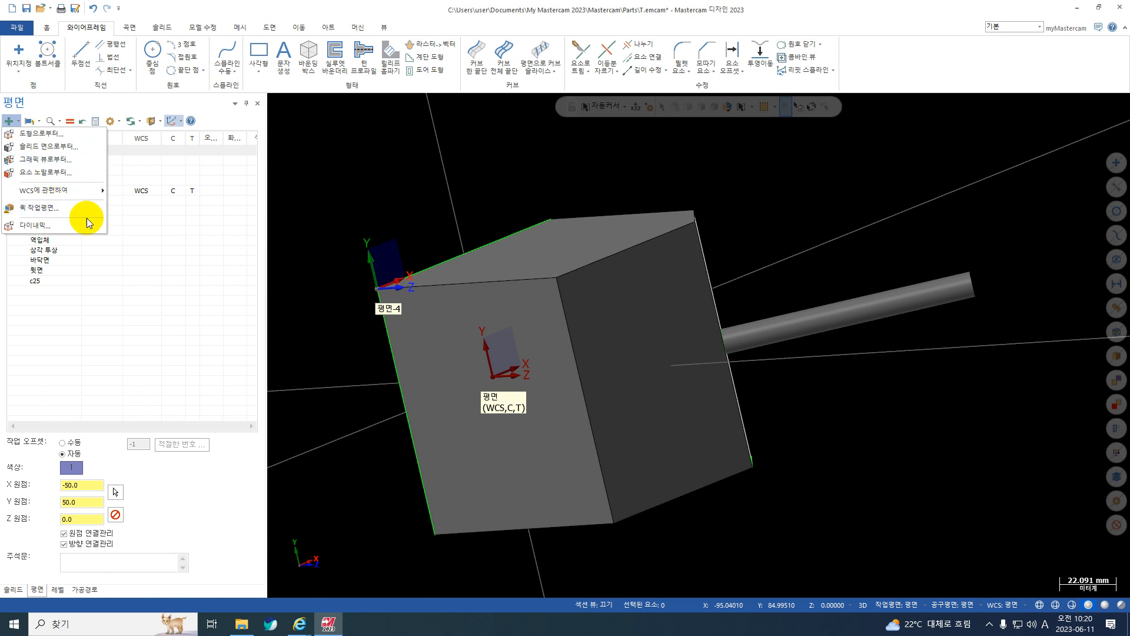
{"action": "left_click", "coordinate": [525, 202]}
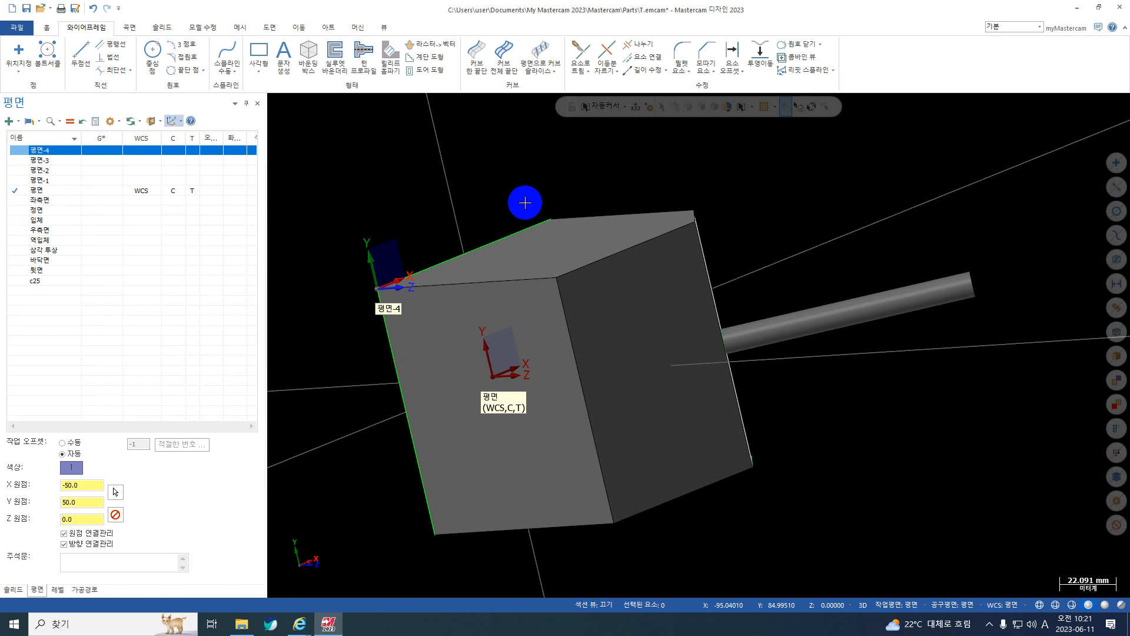
Set the top view, and rotate it in increments to an oblique angle showing the block's chamfer and adjacent side faces.
{"action": "key", "text": "alt+1"}
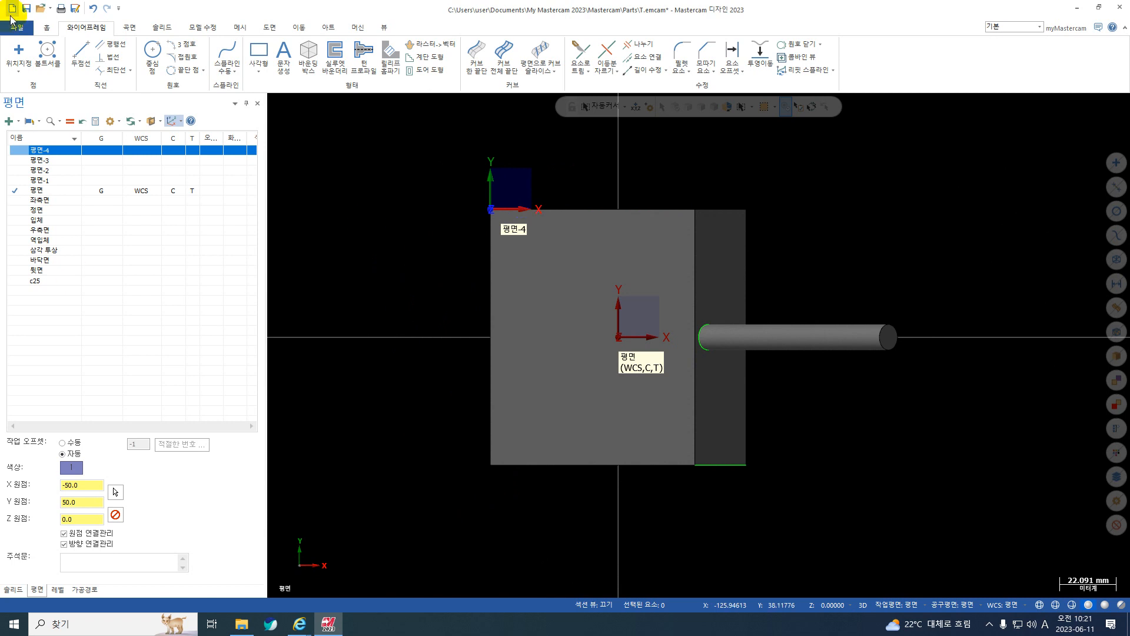
{"action": "left_click", "coordinate": [189, 151]}
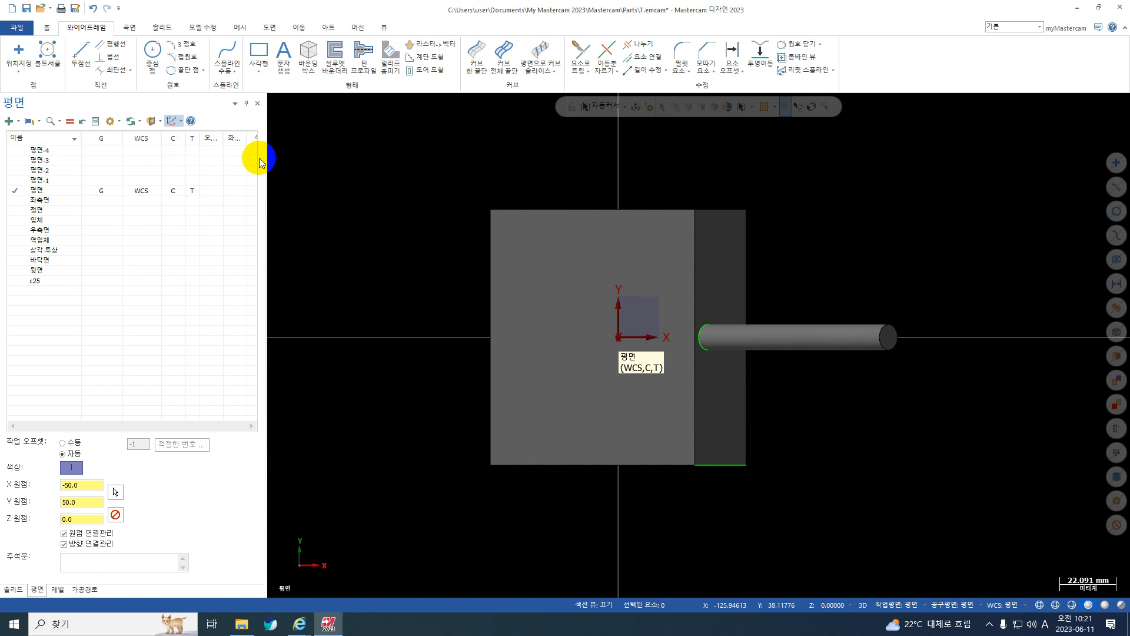
{"action": "key", "text": "alt+Up"}
{"action": "key", "text": "alt+Up"}
{"action": "key", "text": "alt+Up"}
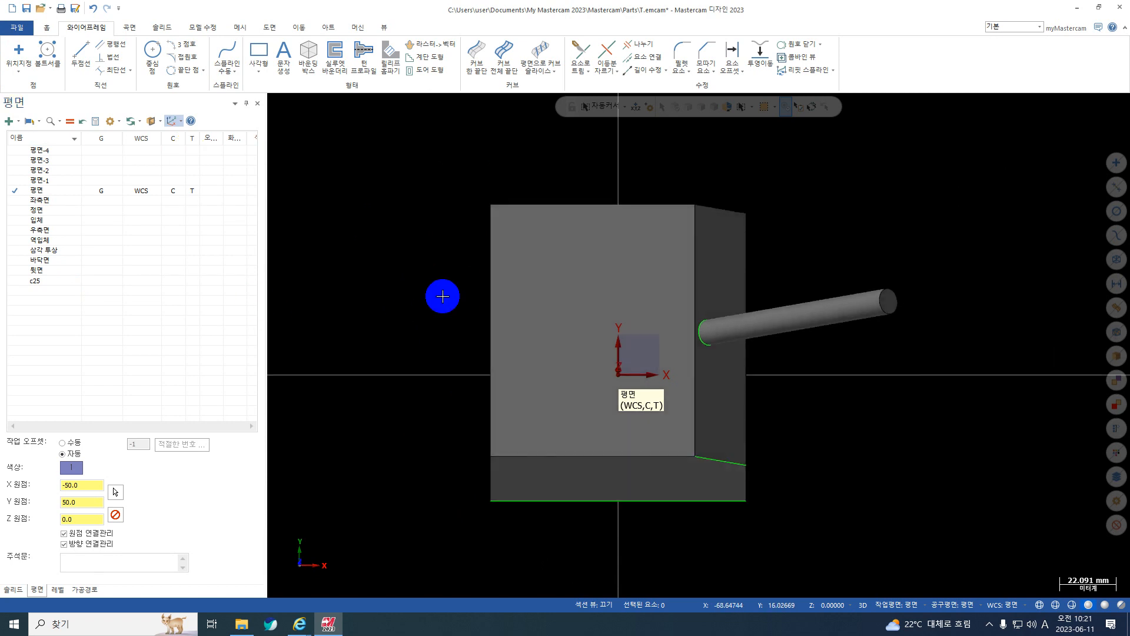
{"action": "key", "text": "alt+Up"}
{"action": "key", "text": "alt+Up"}
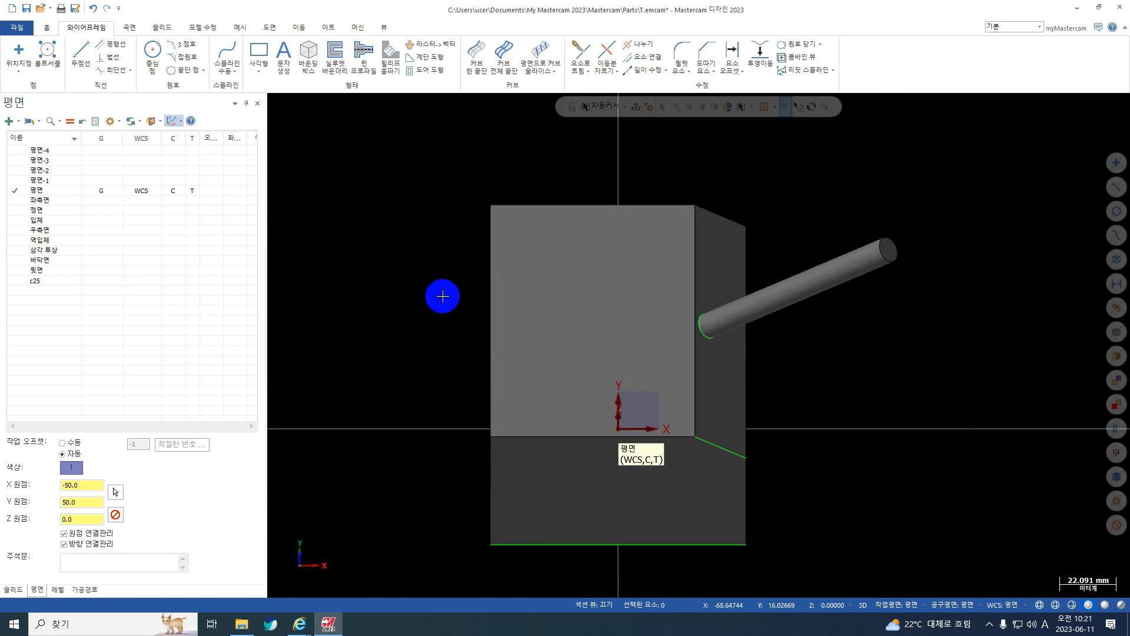
{"action": "key", "text": "alt+Down"}
{"action": "key", "text": "alt+Down"}
{"action": "key", "text": "alt+Down"}
{"action": "key", "text": "alt+Left"}
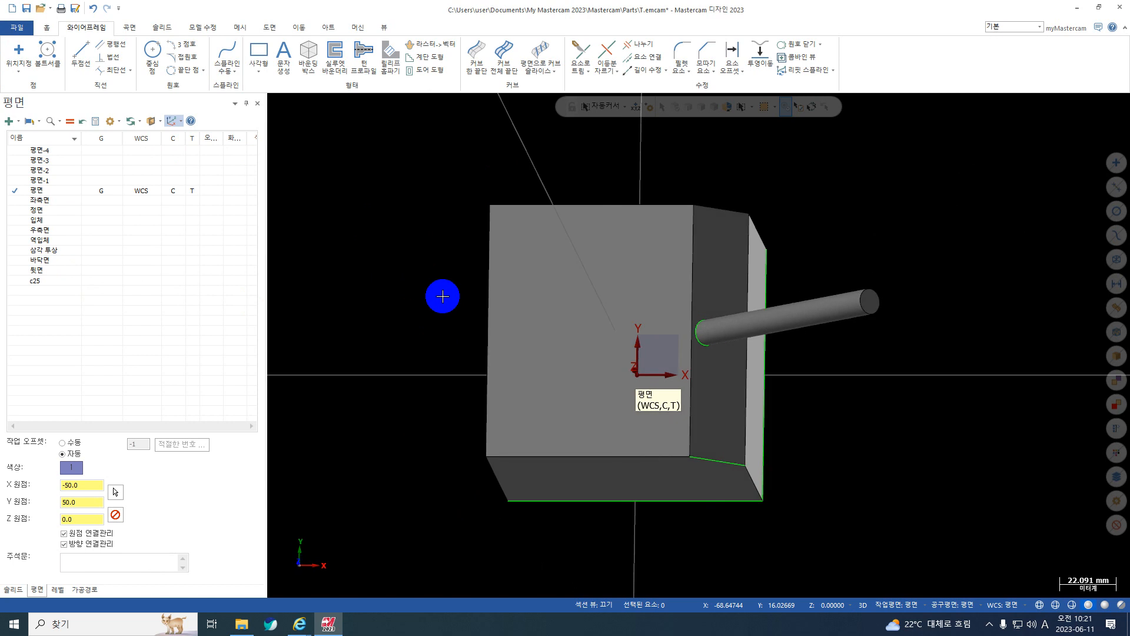
{"action": "key", "text": "alt+Left"}
{"action": "key", "text": "alt+Left"}
{"action": "key", "text": "alt+Left"}
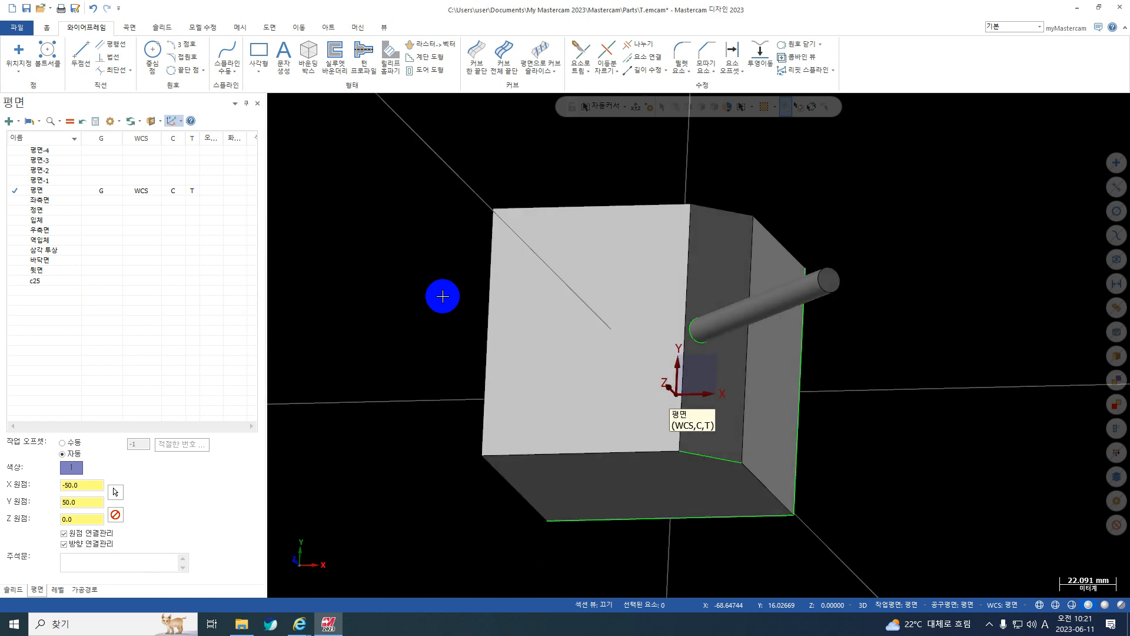
{"action": "key", "text": "alt+Up"}
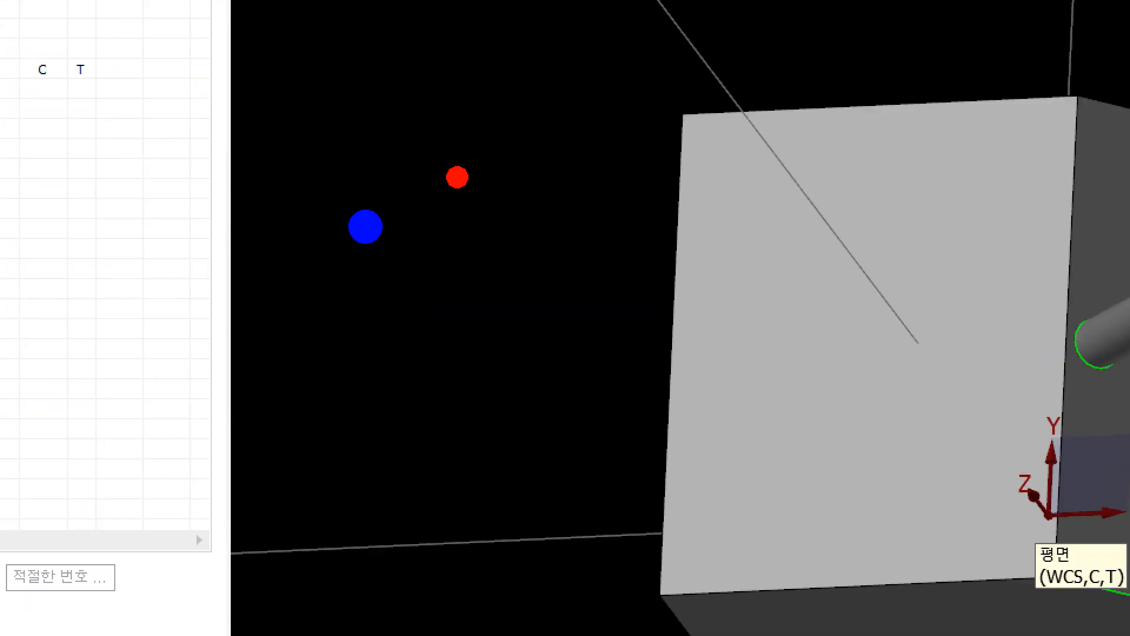
{"action": "mouse_move", "coordinate": [325, 204]}
{"action": "left_mouse_down"}
{"action": "mouse_move", "coordinate": [357, 260]}
{"action": "mouse_move", "coordinate": [441, 195]}
{"action": "left_mouse_up"}
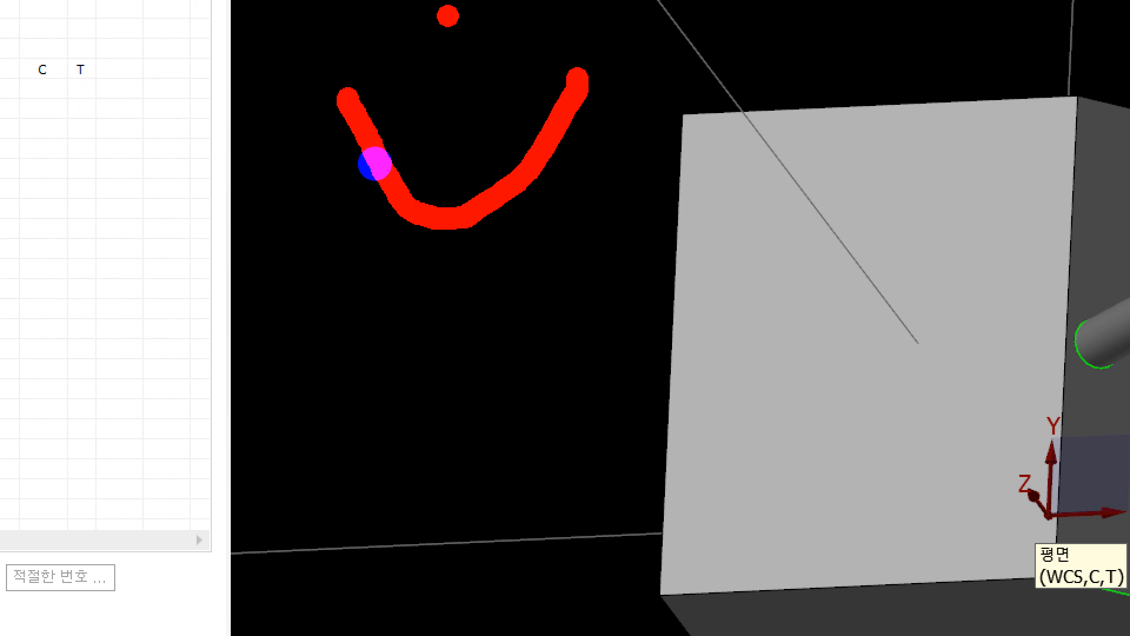
{"action": "left_click_drag", "start_coordinate": [375, 164], "coordinate": [381, 187]}
{"action": "left_click_drag", "start_coordinate": [389, 145], "coordinate": [471, 156]}
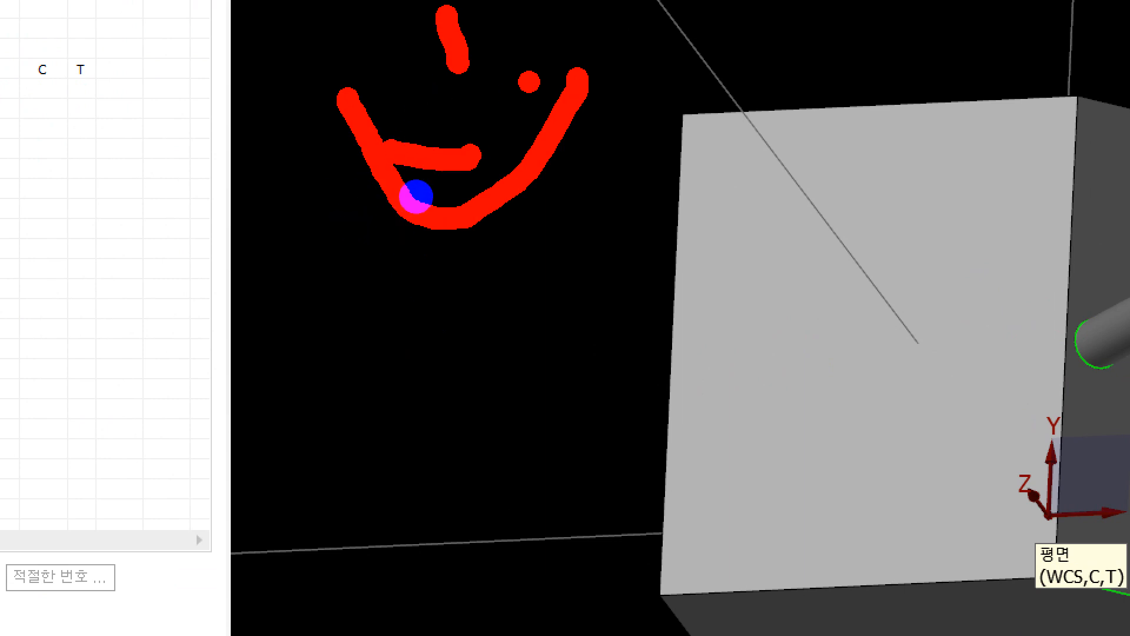
{"action": "left_click_drag", "start_coordinate": [541, 80], "coordinate": [380, 122]}
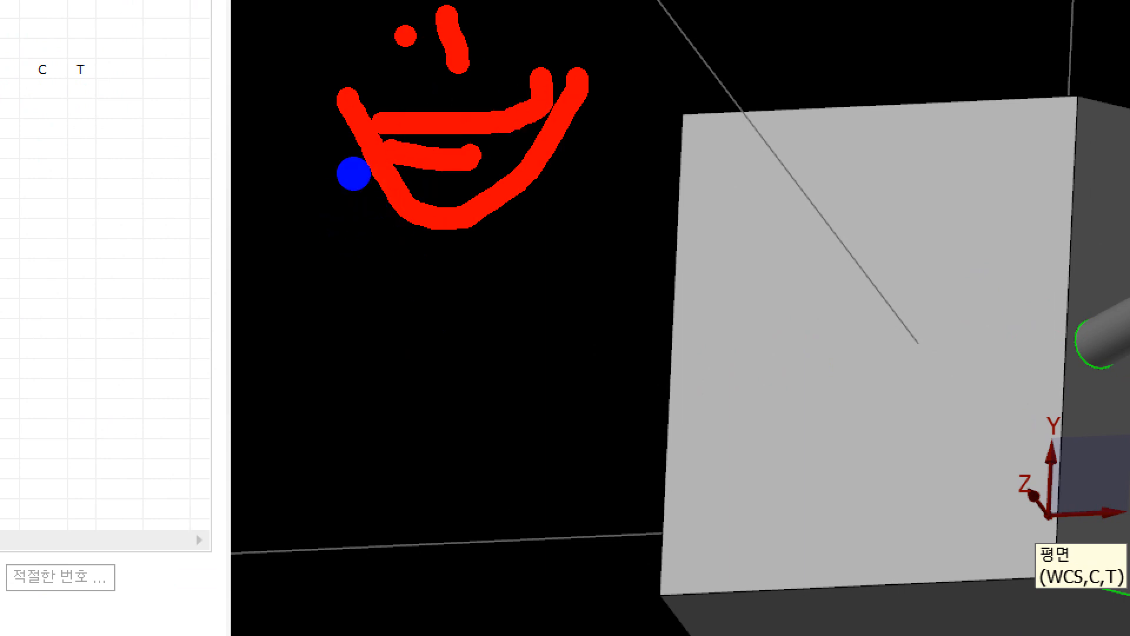
{"action": "mouse_move", "coordinate": [368, 22]}
{"action": "left_mouse_down"}
{"action": "mouse_move", "coordinate": [413, 110]}
{"action": "mouse_move", "coordinate": [448, 130]}
{"action": "left_mouse_up"}
{"action": "left_click_drag", "start_coordinate": [357, 102], "coordinate": [466, 194]}
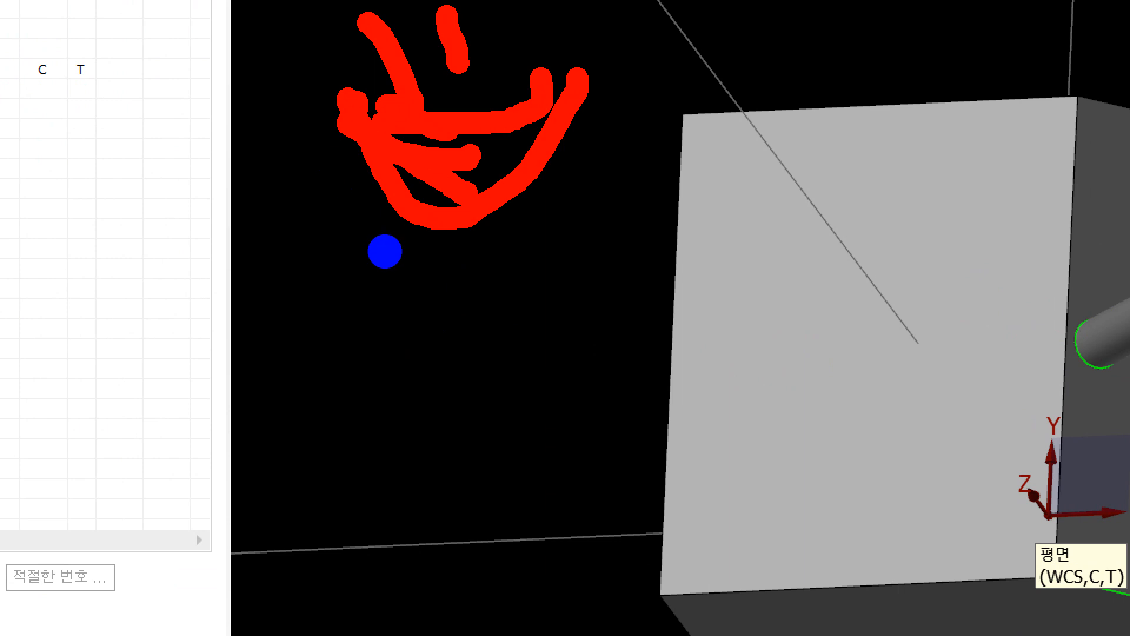
{"action": "key", "text": "Escape"}
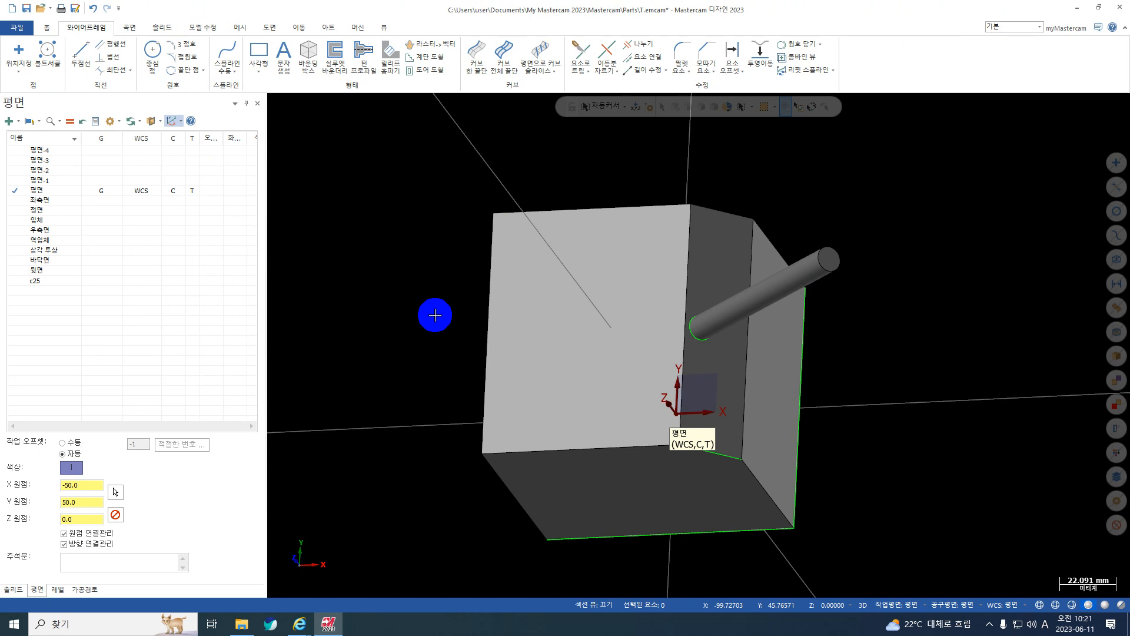
Create a new plane from the current oblique graphics view, with its origin at 0, 0, 0.
{"action": "middle_click_drag", "start_coordinate": [436, 315], "coordinate": [435, 322]}
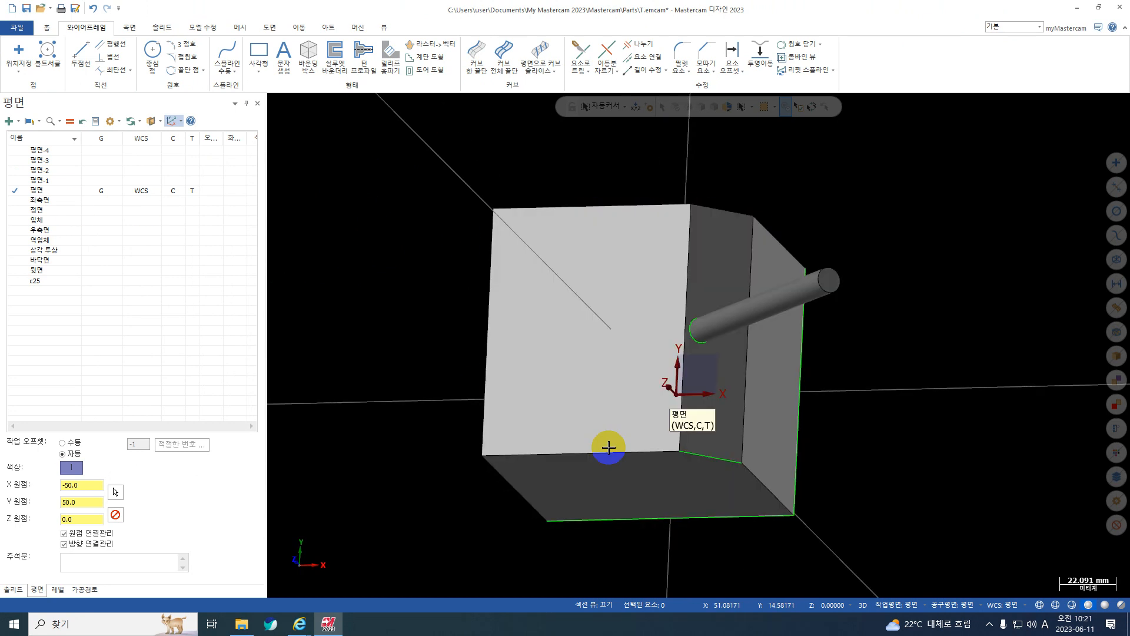
{"action": "left_click", "coordinate": [16, 120]}
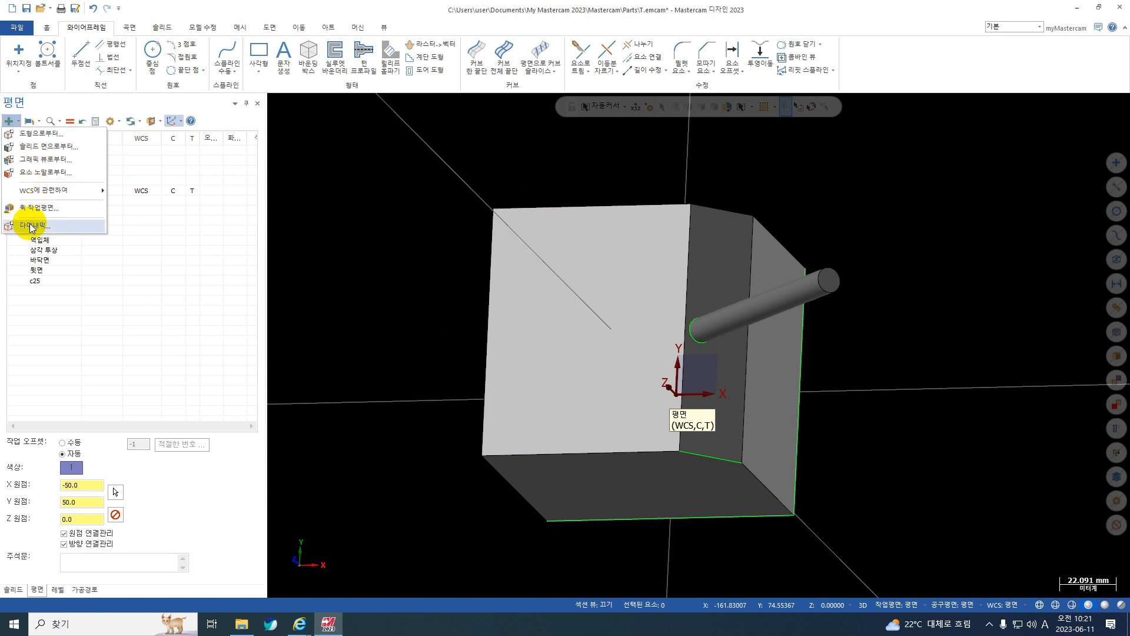
{"action": "left_click", "coordinate": [37, 161]}
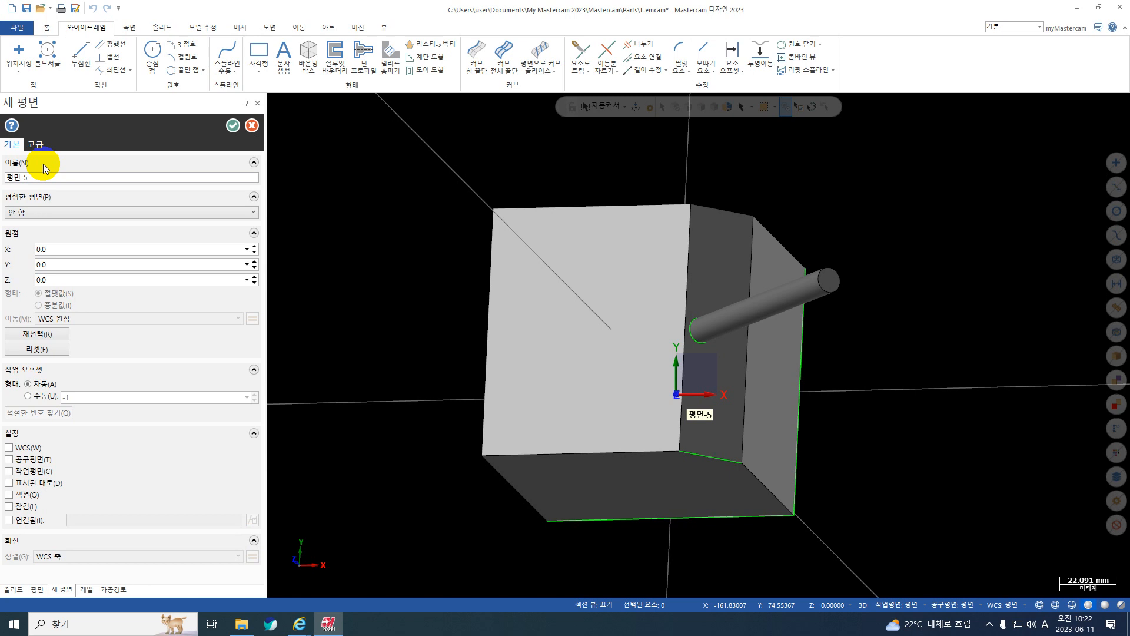
{"action": "left_click", "coordinate": [234, 131]}
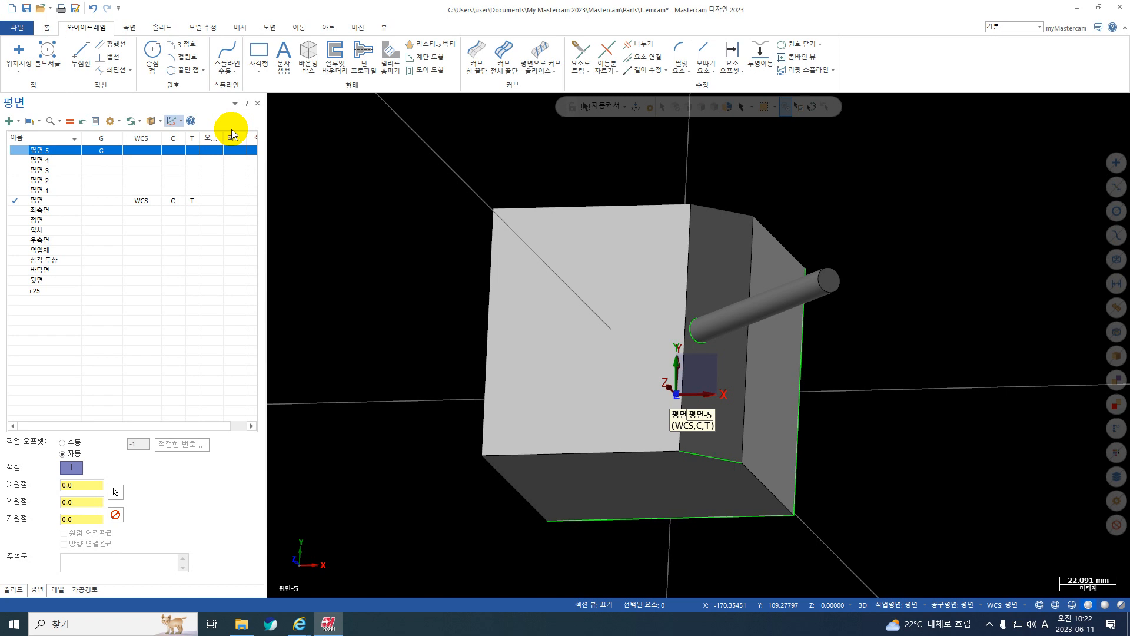
Create a quick construction plane (퀵 작업평면) on the block's flat chamfer face.
{"action": "left_click", "coordinate": [28, 120]}
{"action": "left_click", "coordinate": [9, 121]}
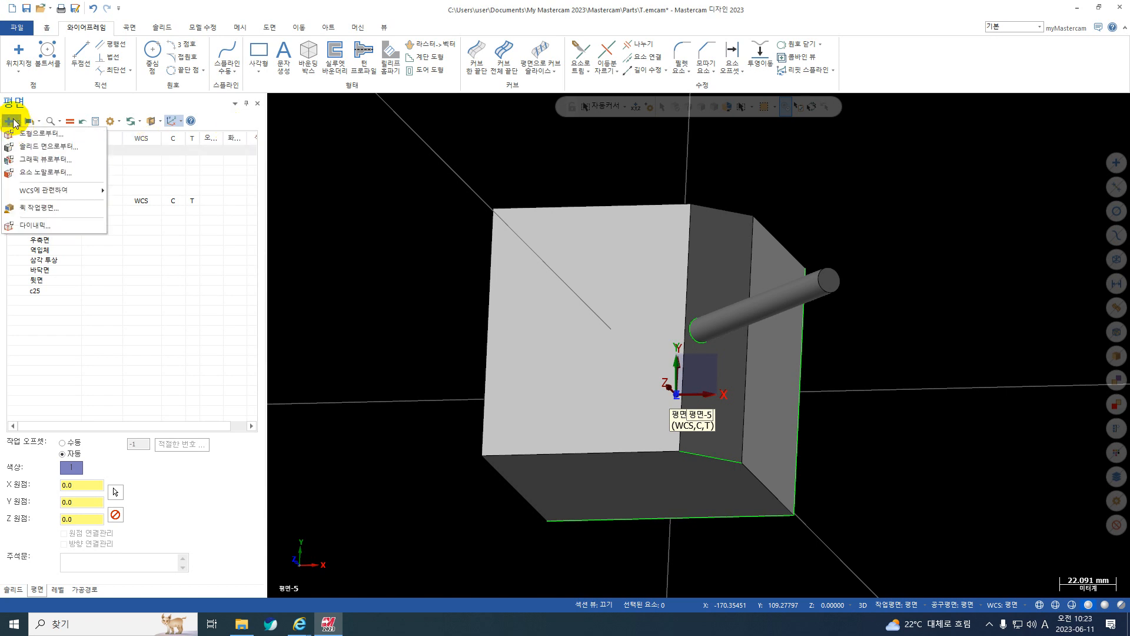
{"action": "left_click", "coordinate": [24, 211]}
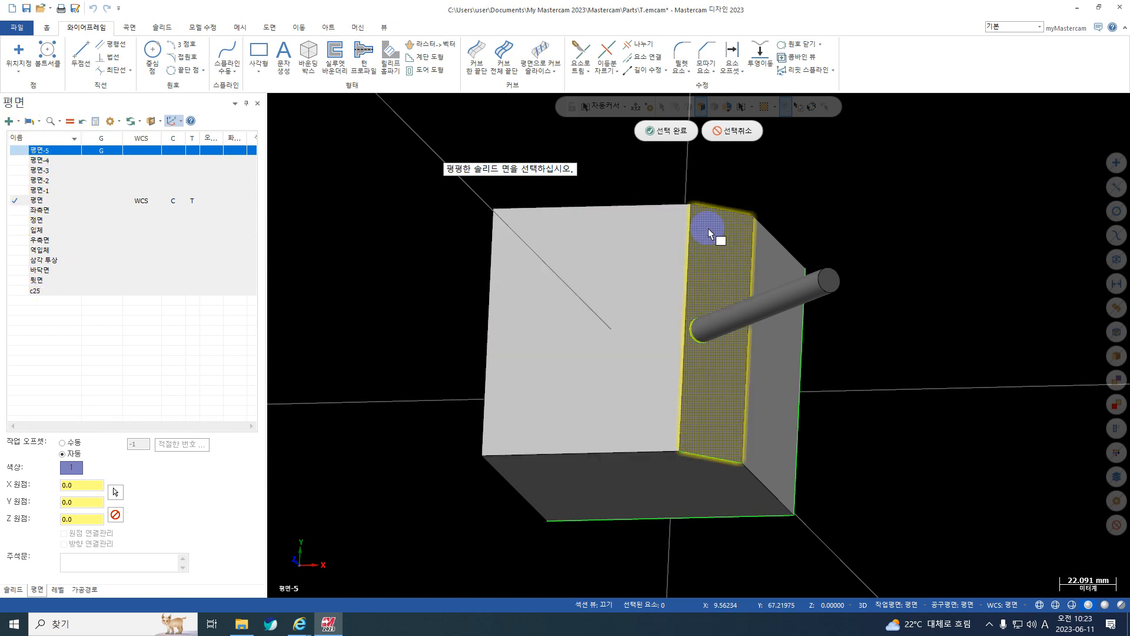
{"action": "left_click", "coordinate": [749, 278]}
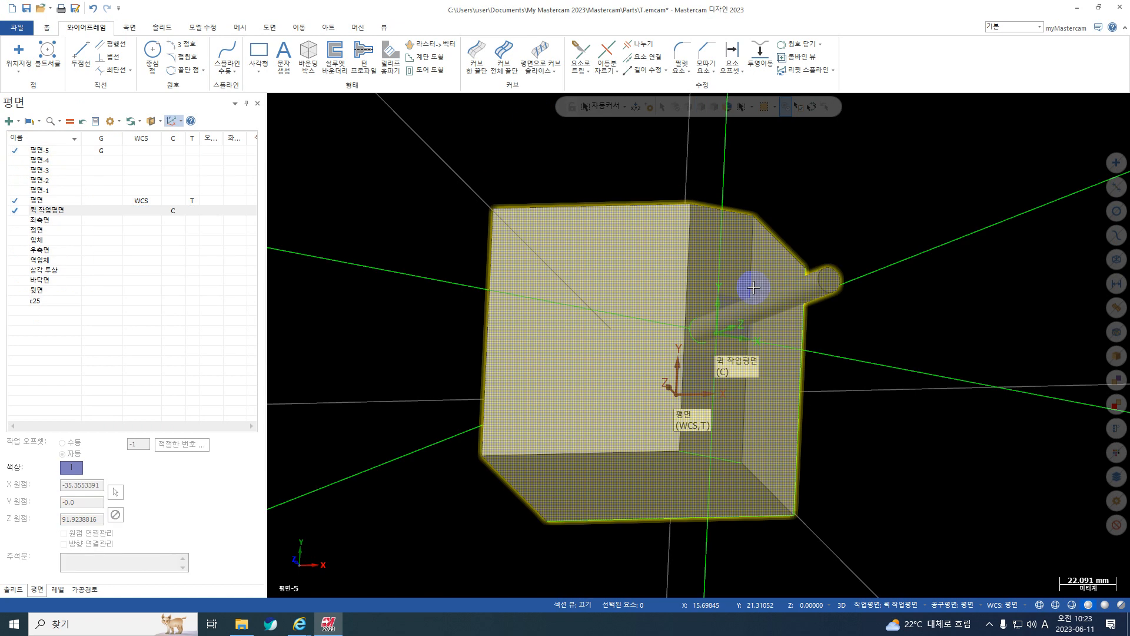
{"action": "middle_click_drag", "start_coordinate": [754, 287], "coordinate": [705, 293]}
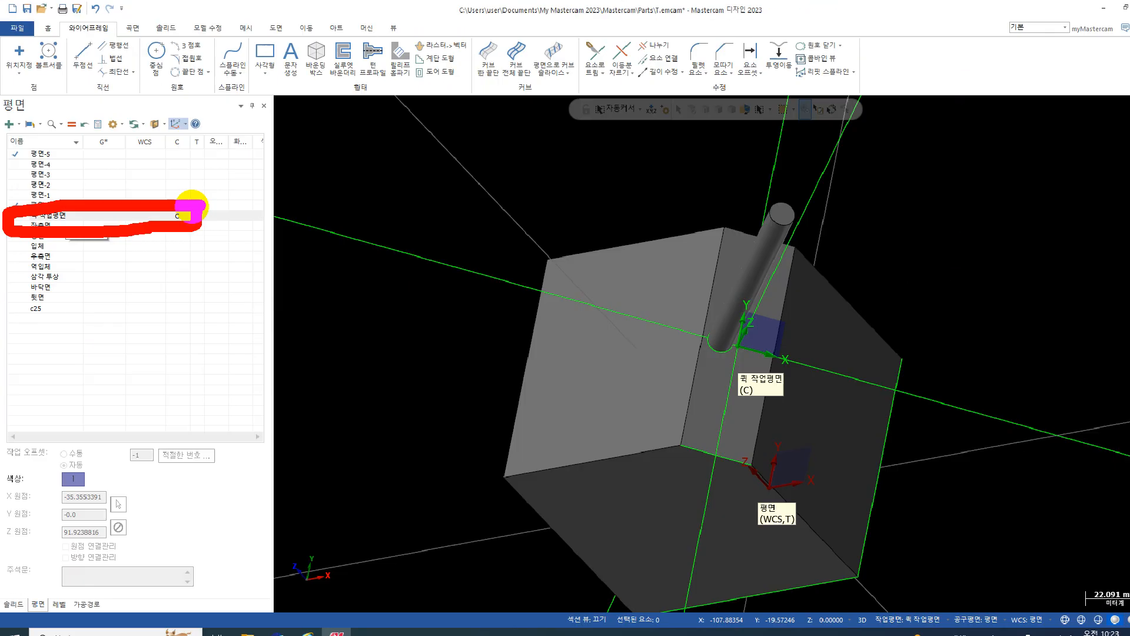
{"action": "left_click", "coordinate": [194, 219]}
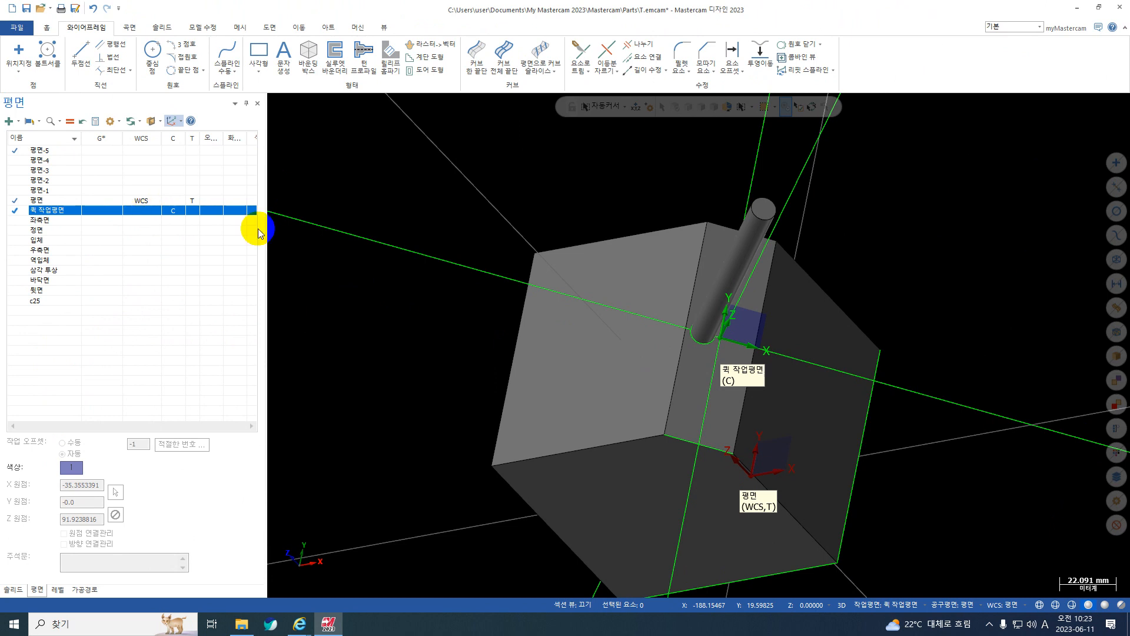
Sketch a freeform chain of connected lines, each 100 mm long, across the chamfer on the quick construction plane.
{"action": "left_click", "coordinate": [80, 54]}
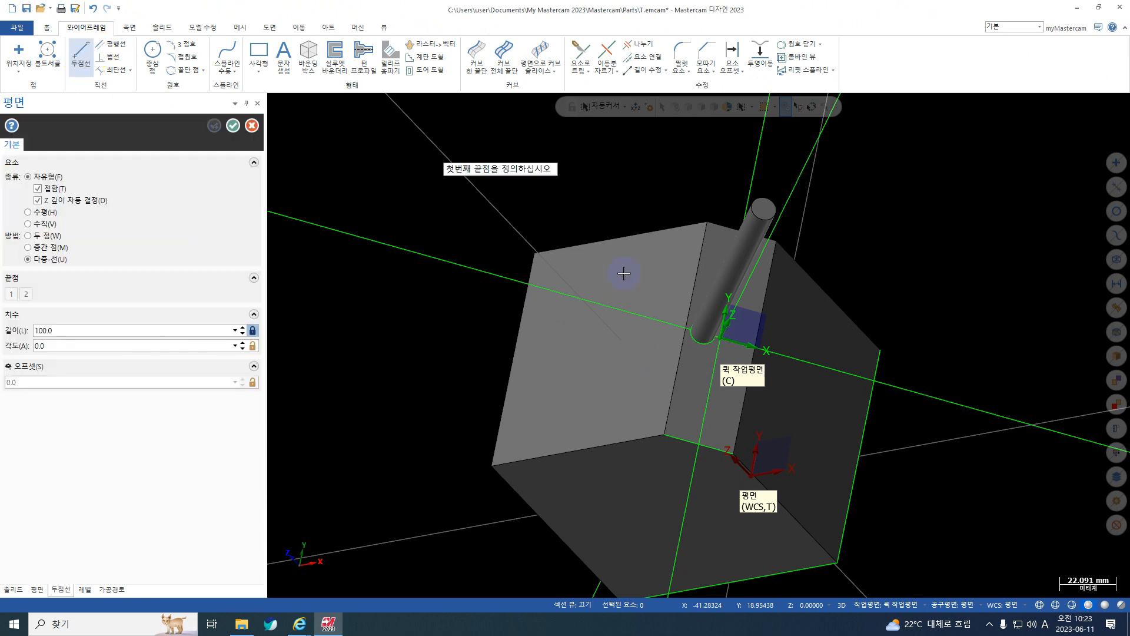
{"action": "left_click", "coordinate": [624, 274]}
{"action": "left_click", "coordinate": [731, 366]}
{"action": "left_click", "coordinate": [746, 282]}
{"action": "left_click", "coordinate": [675, 368]}
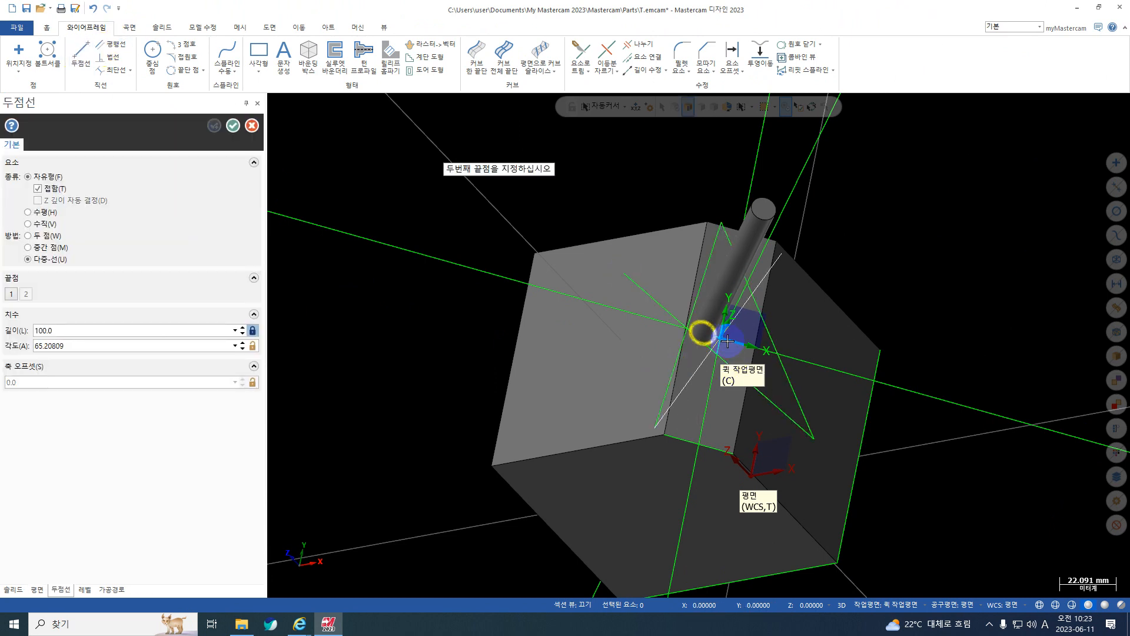
{"action": "left_click", "coordinate": [214, 125]}
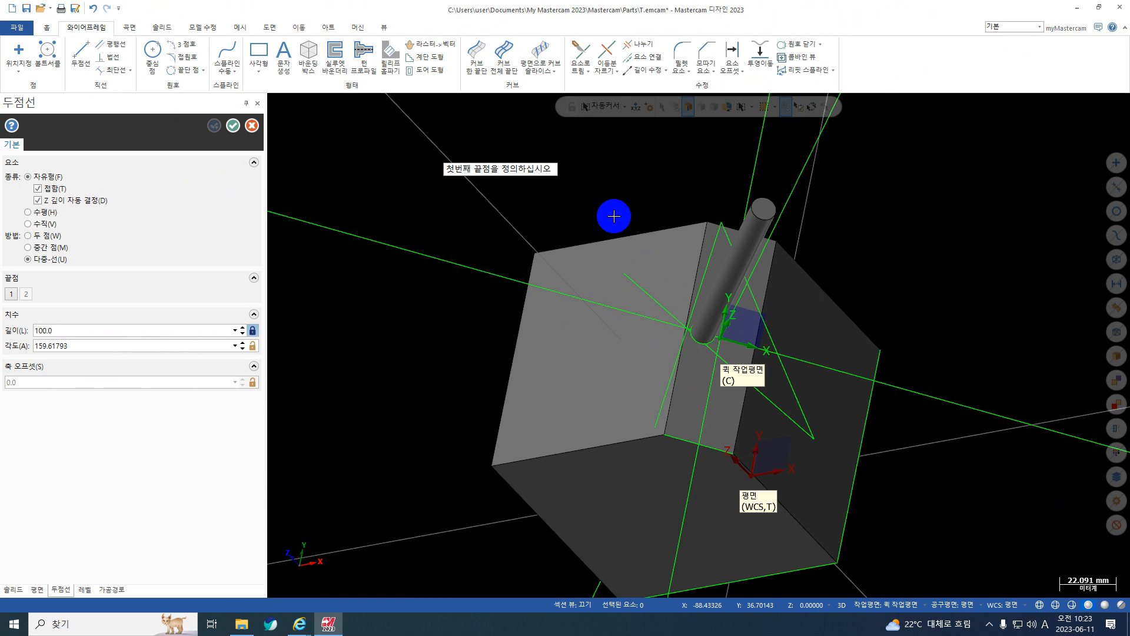
Finish the chain of connected lines on the chamfer's quick construction plane.
{"action": "scroll", "coordinate": [750, 311], "scroll_direction": "down", "scroll_amount": 1}
{"action": "scroll", "coordinate": [760, 347], "scroll_direction": "up", "scroll_amount": 1}
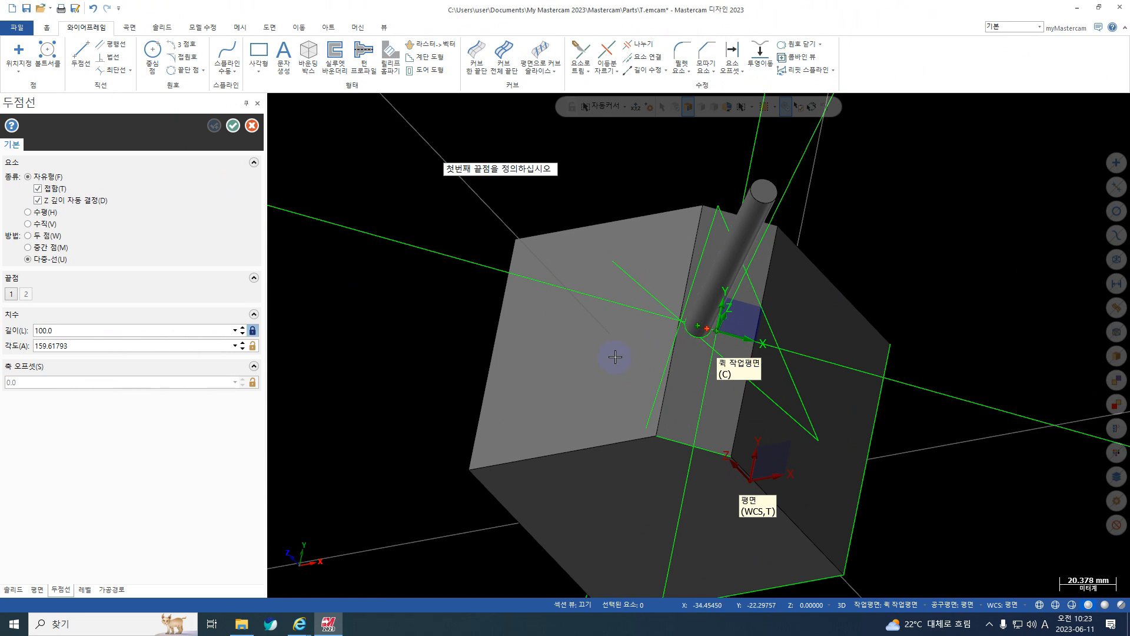
{"action": "scroll", "coordinate": [613, 353], "scroll_direction": "down", "scroll_amount": 1}
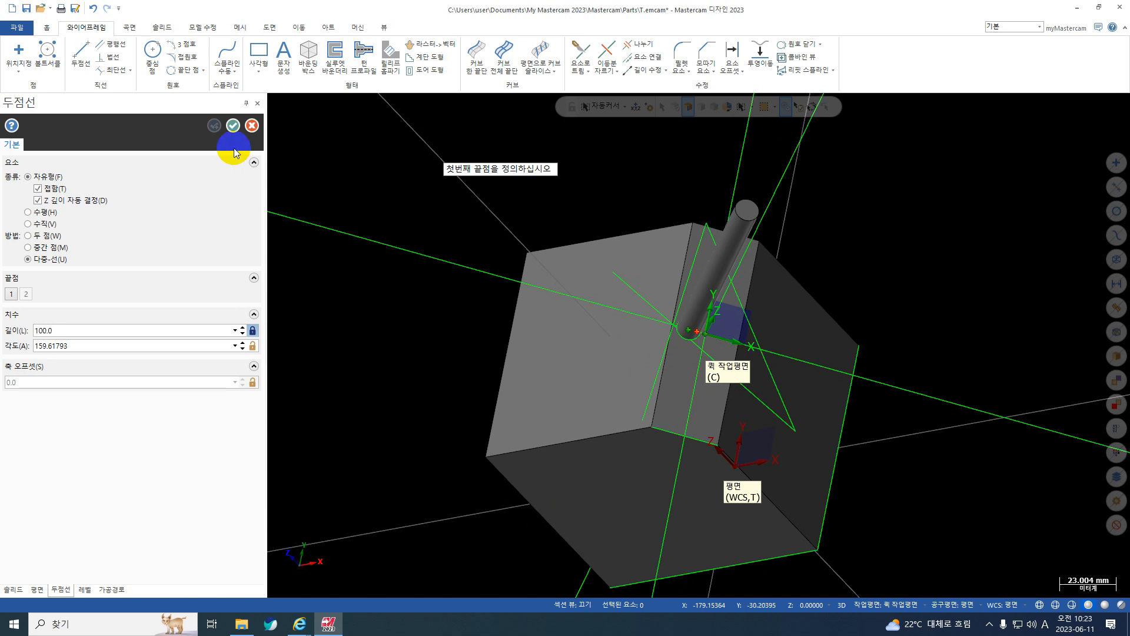
{"action": "left_click", "coordinate": [233, 125]}
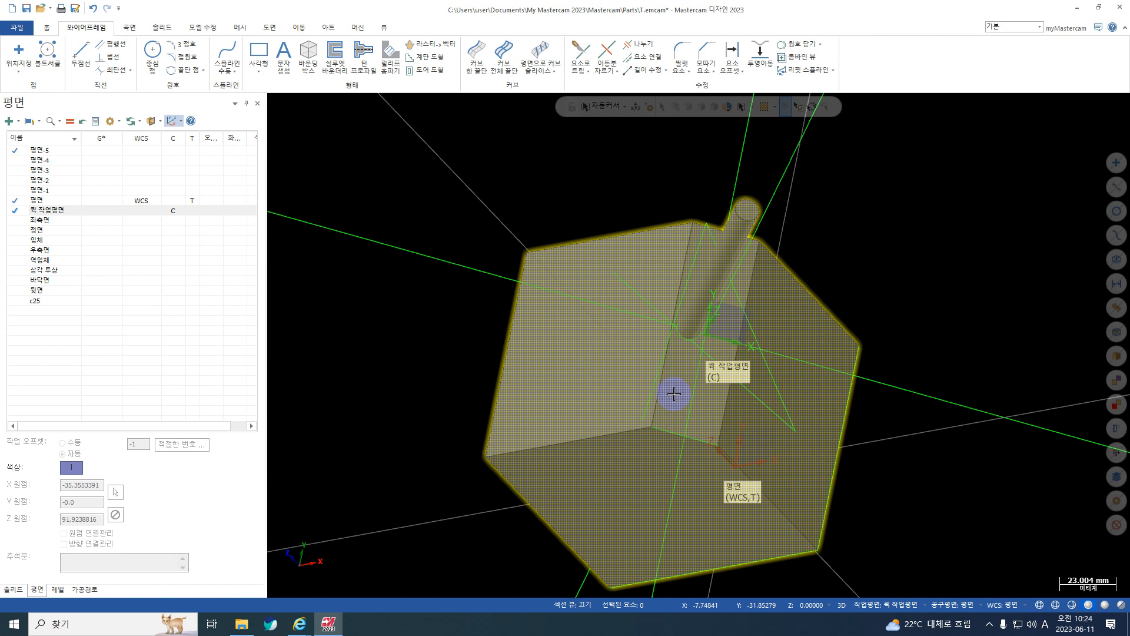
Move the quick construction plane (퀵 작업평면) to the block's large flat side face adjacent to the chamfer.
{"action": "left_click", "coordinate": [17, 121]}
{"action": "left_click", "coordinate": [43, 196]}
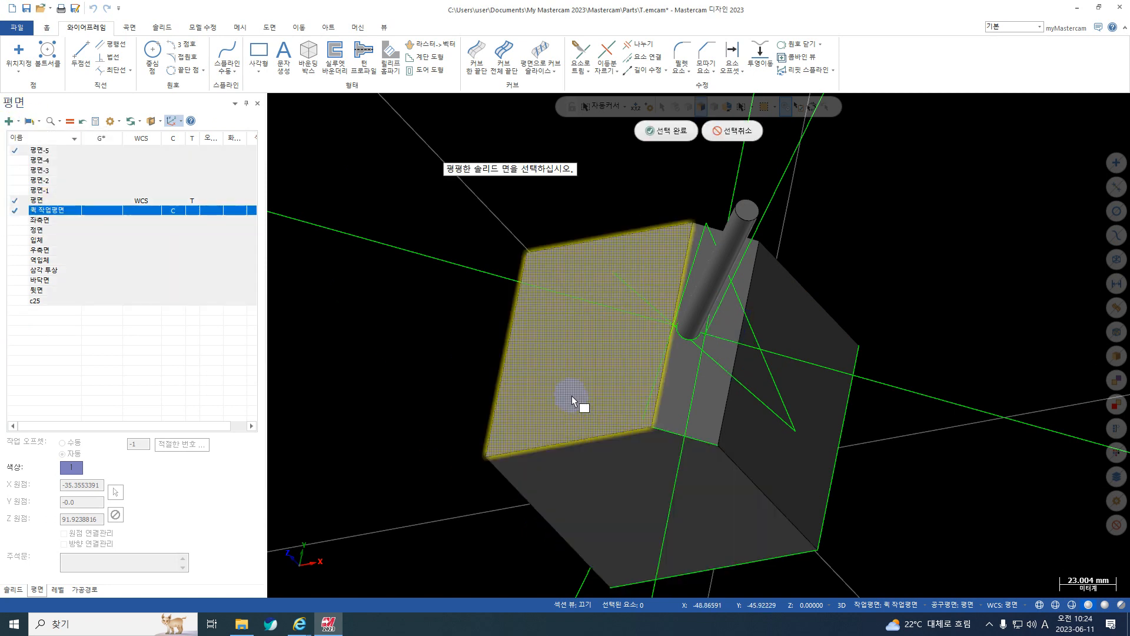
{"action": "left_click", "coordinate": [573, 400]}
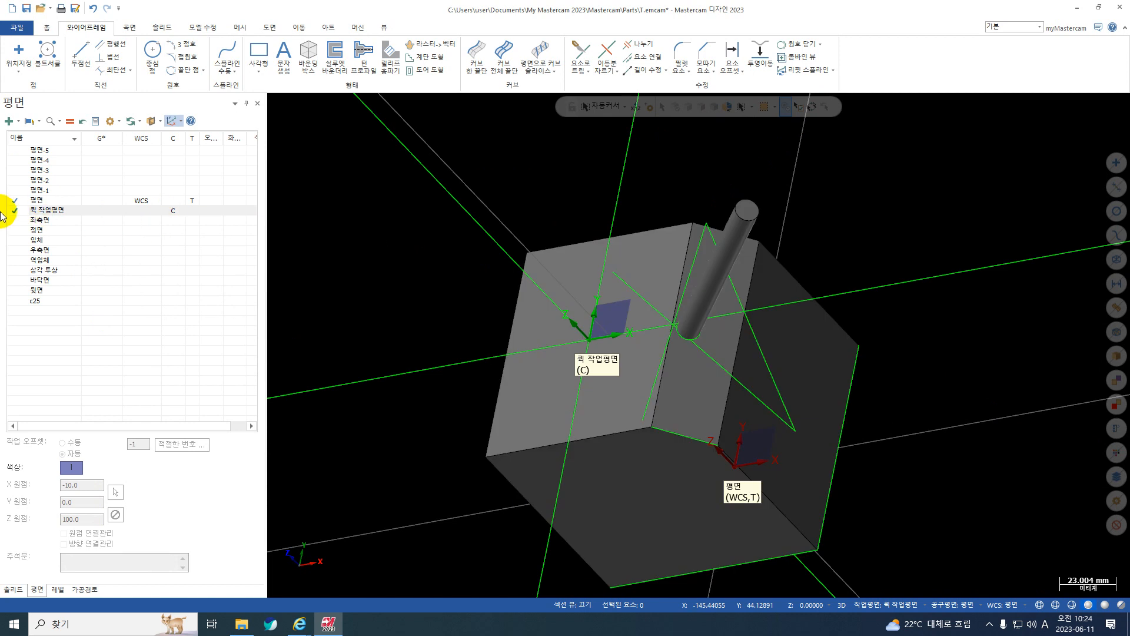
{"action": "scroll", "coordinate": [514, 318], "scroll_direction": "down", "scroll_amount": 3}
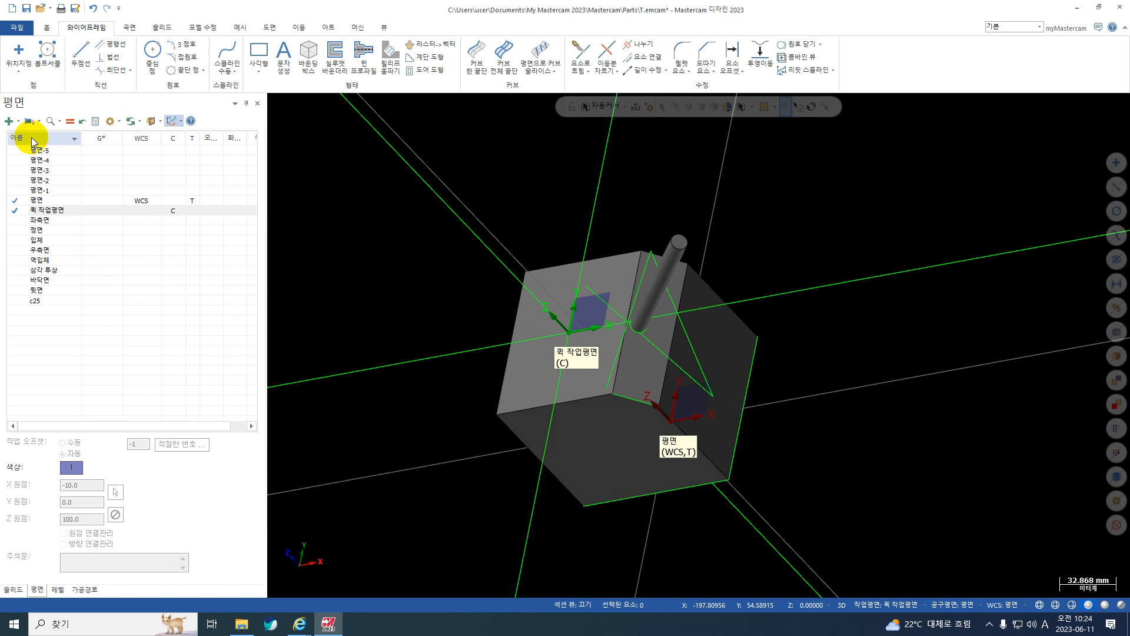
Examine the basic and advanced settings for a new plane from the block's dark side face, without creating it.
{"action": "left_click", "coordinate": [18, 123]}
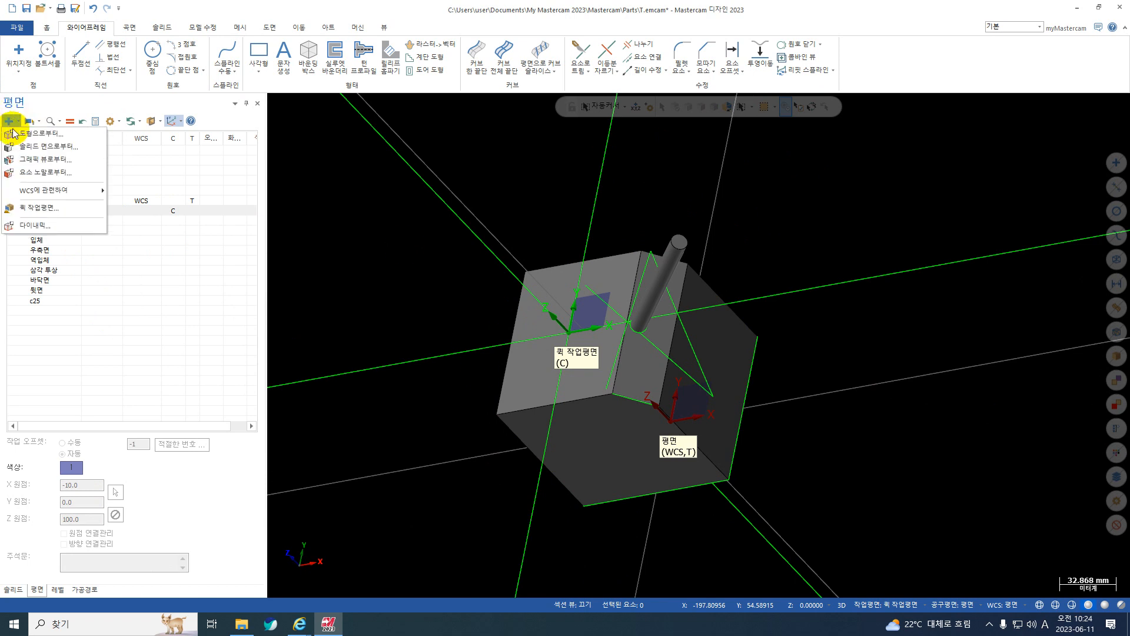
{"action": "left_click", "coordinate": [23, 146]}
{"action": "left_click", "coordinate": [708, 332]}
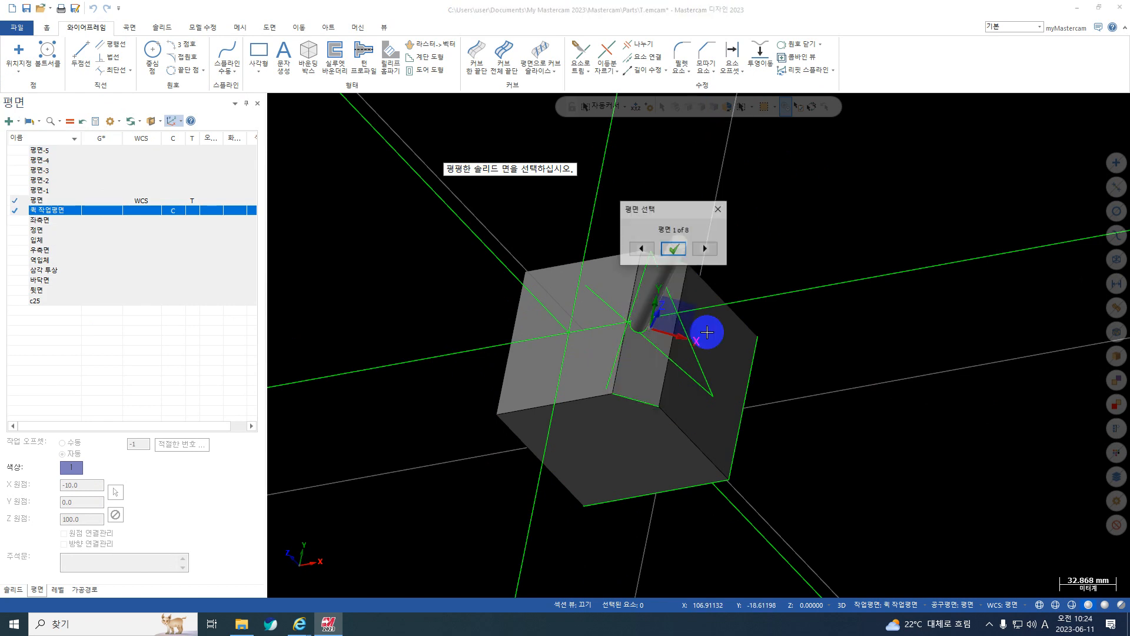
{"action": "left_click", "coordinate": [674, 249]}
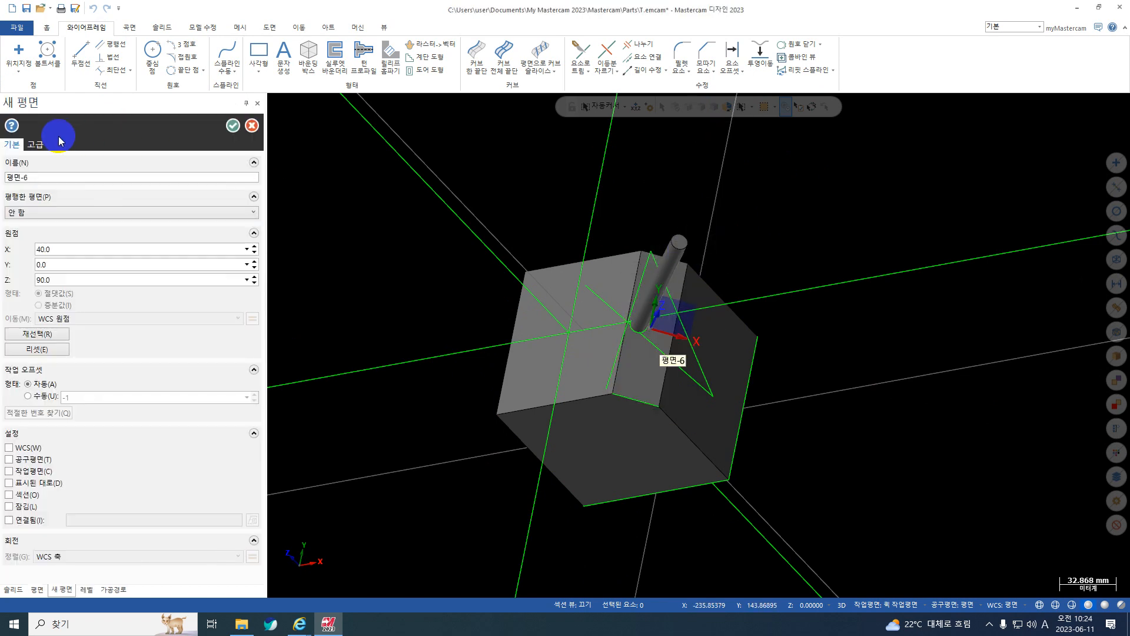
{"action": "left_click", "coordinate": [36, 145]}
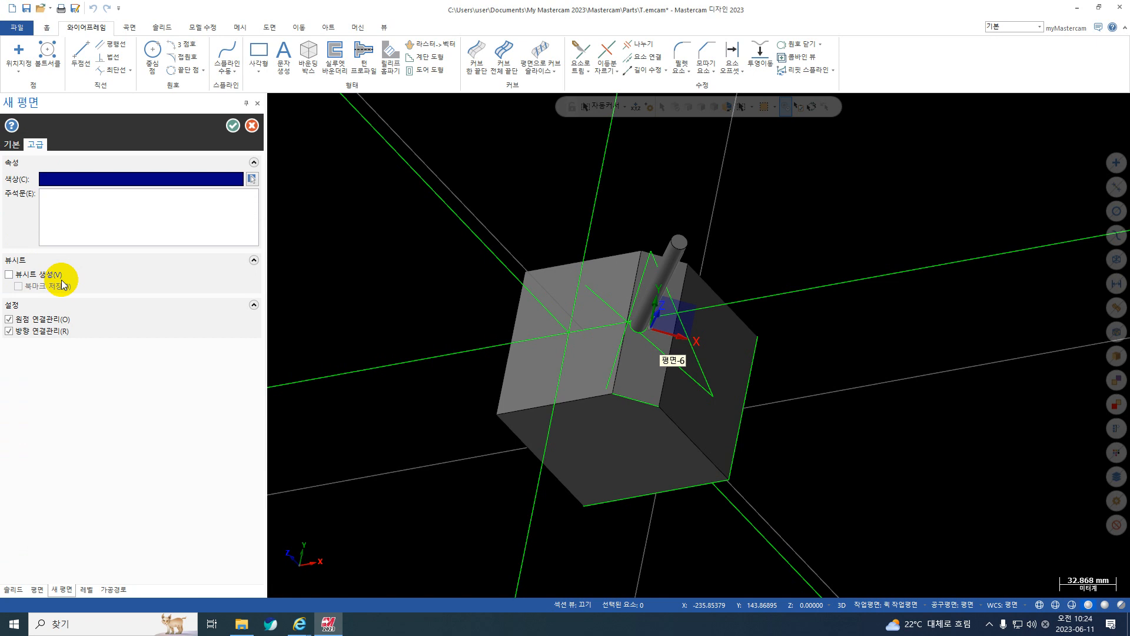
{"action": "key", "text": "Escape"}
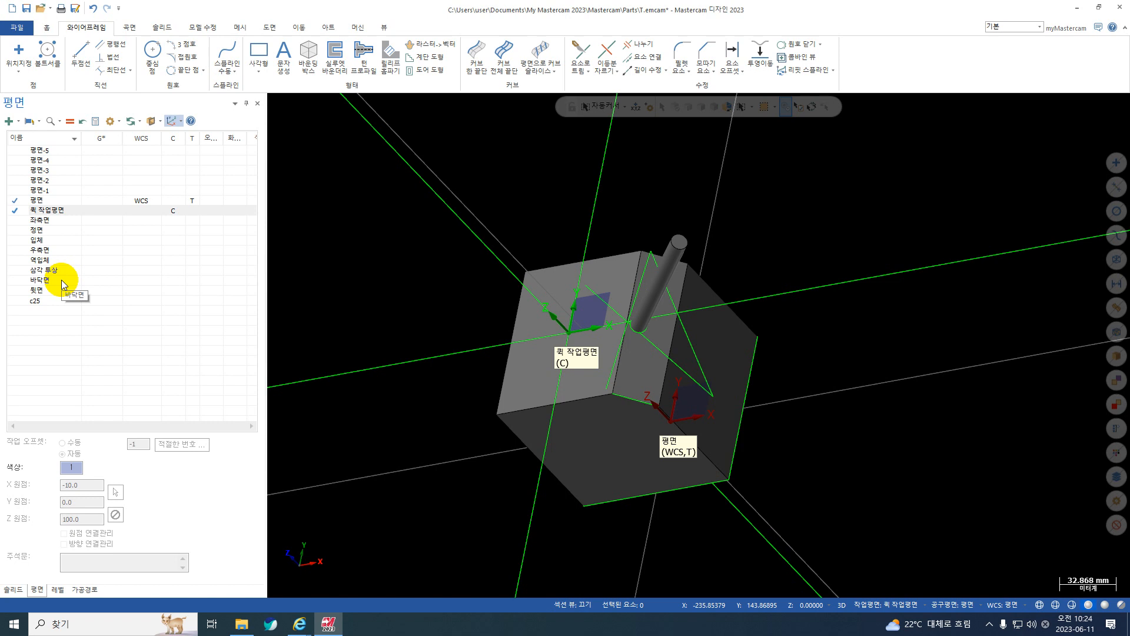
Start a new empty part file, and minimize the program to show the desktop.
{"action": "left_click", "coordinate": [11, 8]}
{"action": "left_click", "coordinate": [586, 335]}
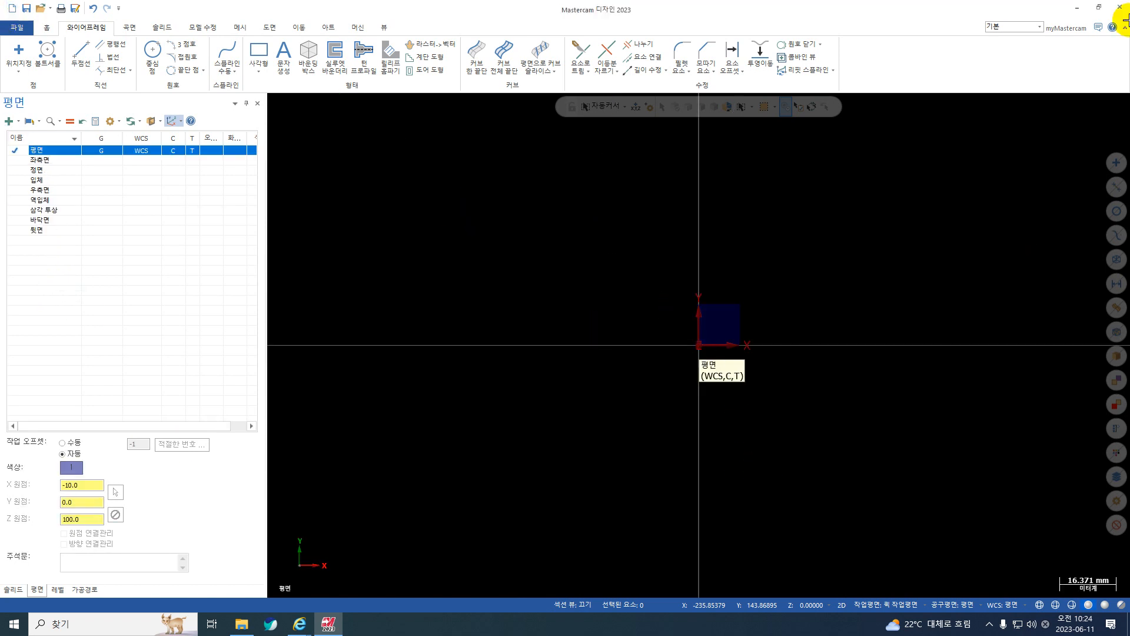
{"action": "left_click", "coordinate": [1076, 8]}
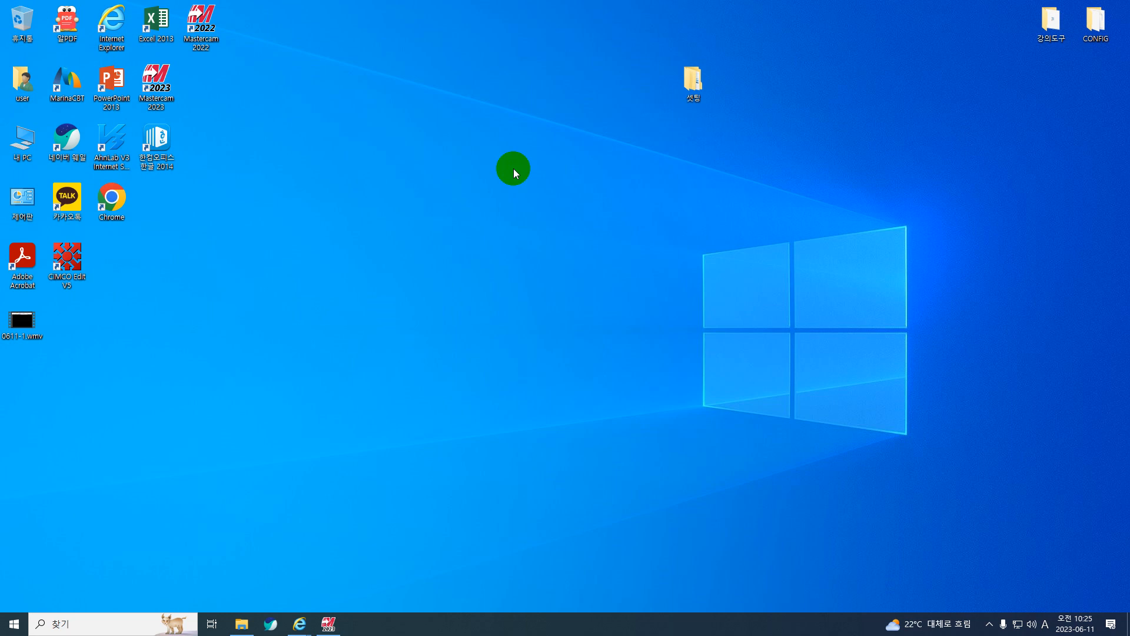
Look through the folders and files on the inno_usb (E:) drive.
{"action": "double_click", "coordinate": [22, 136]}
{"action": "scroll", "coordinate": [462, 379], "scroll_direction": "down", "scroll_amount": 2}
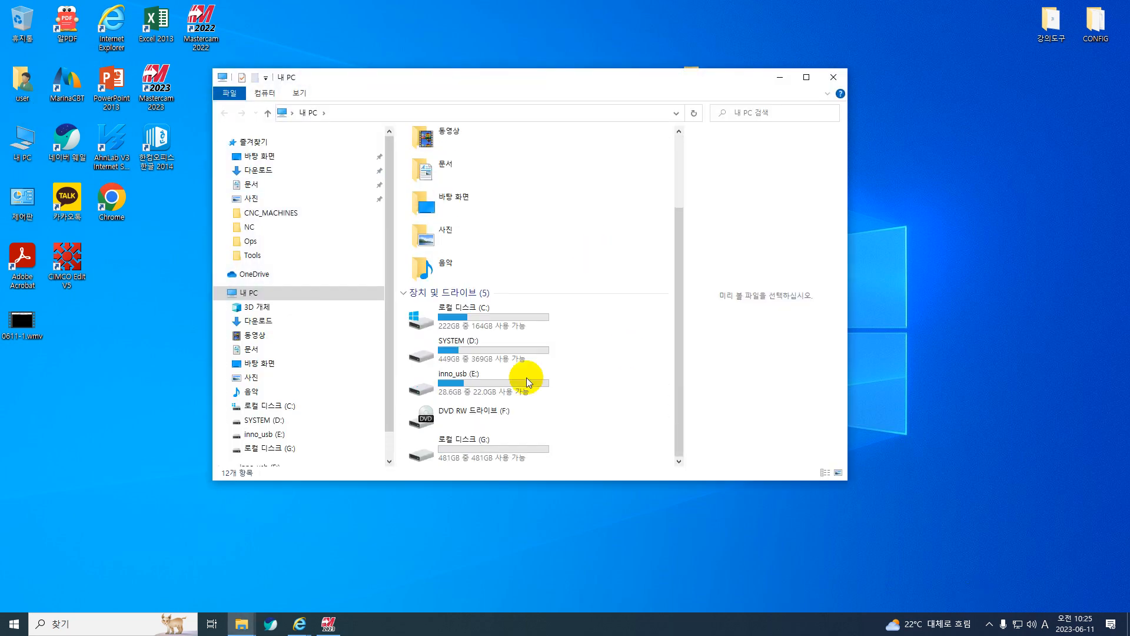
{"action": "double_click", "coordinate": [477, 383]}
{"action": "scroll", "coordinate": [474, 345], "scroll_direction": "down", "scroll_amount": 2}
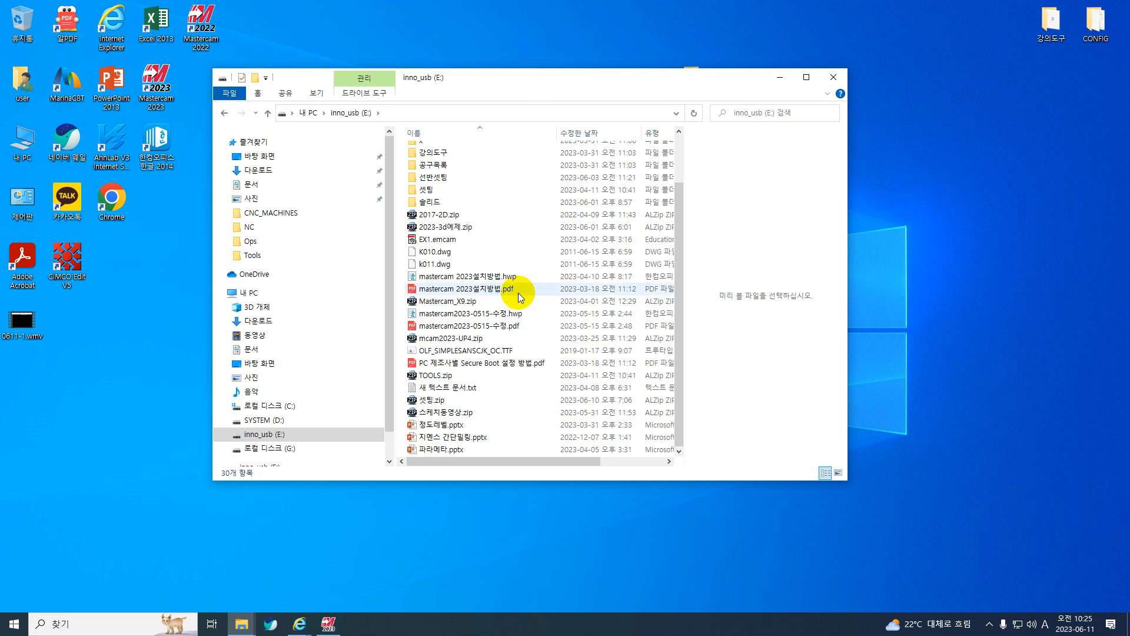
{"action": "scroll", "coordinate": [518, 292], "scroll_direction": "up", "scroll_amount": 2}
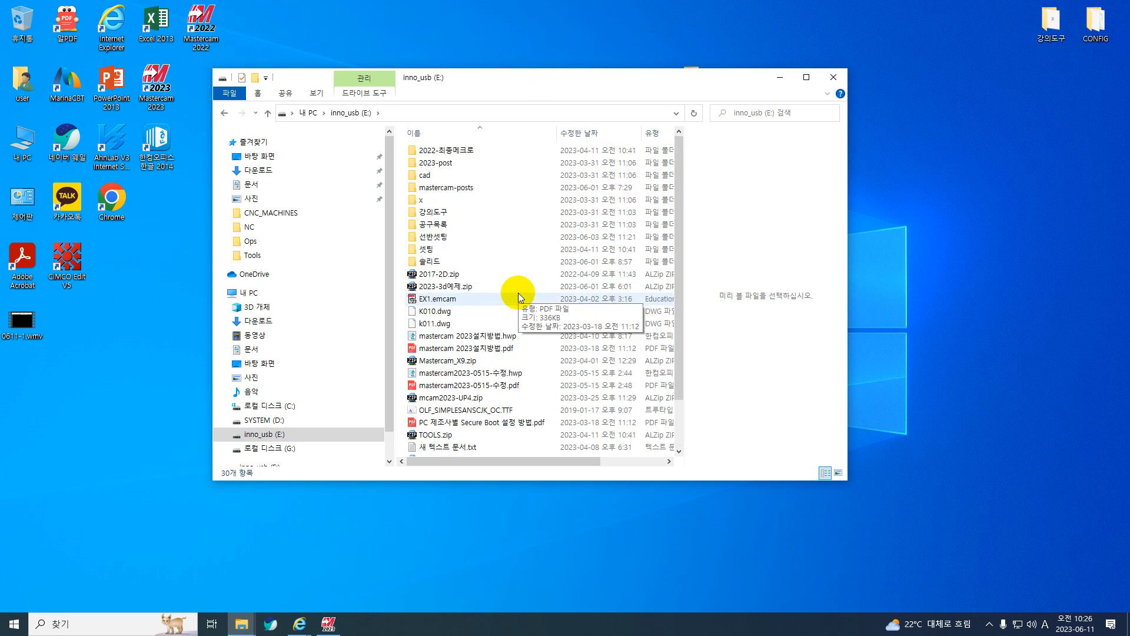
{"action": "scroll", "coordinate": [518, 292], "scroll_direction": "down", "scroll_amount": 2}
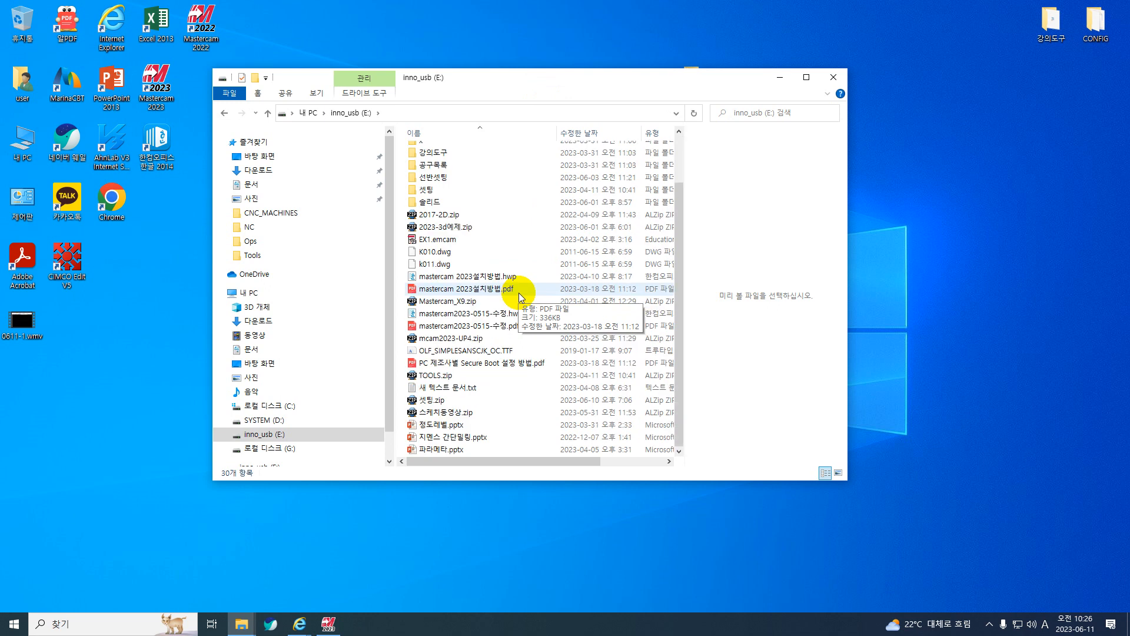
{"action": "scroll", "coordinate": [518, 292], "scroll_direction": "up", "scroll_amount": 2}
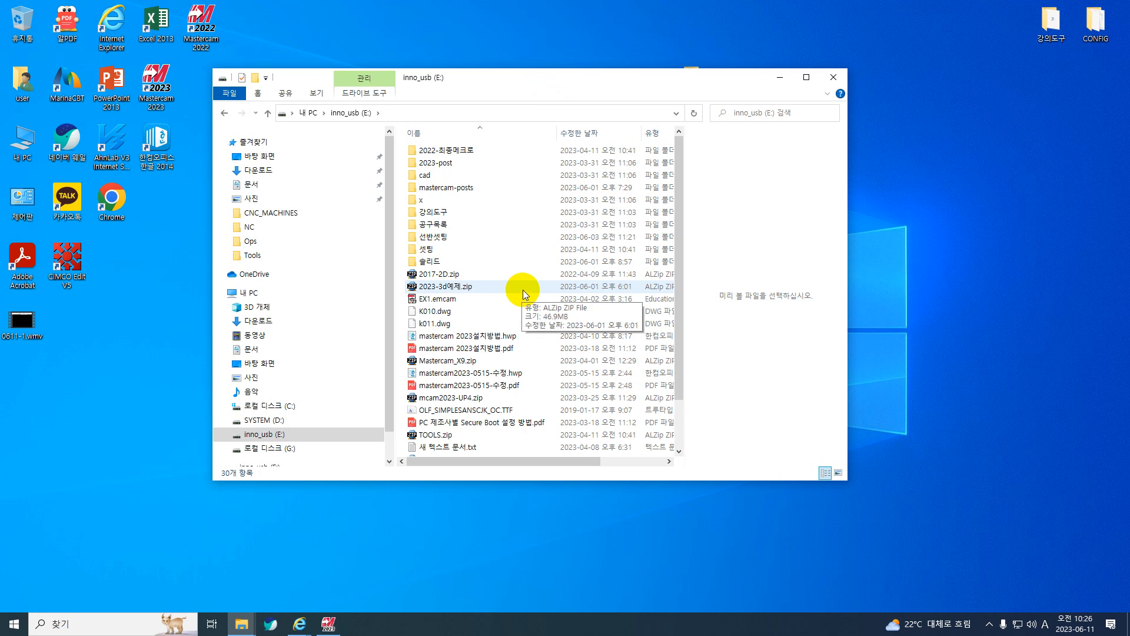
{"action": "scroll", "coordinate": [523, 290], "scroll_direction": "down", "scroll_amount": 2}
{"action": "left_click_drag", "start_coordinate": [778, 69], "coordinate": [779, 69]}
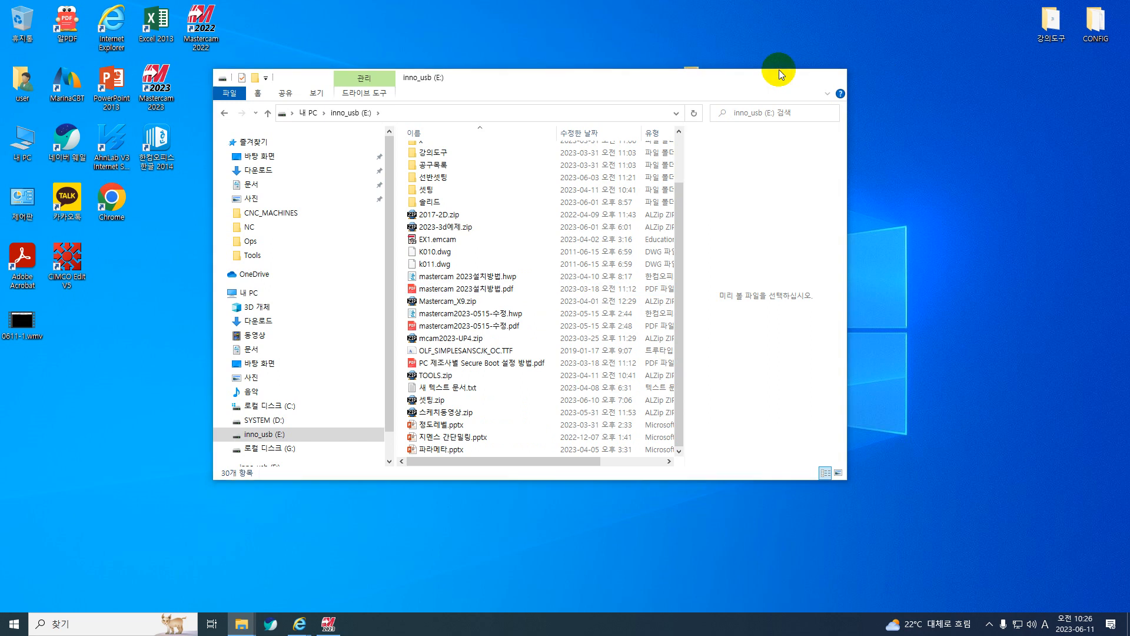
{"action": "left_click", "coordinate": [780, 75]}
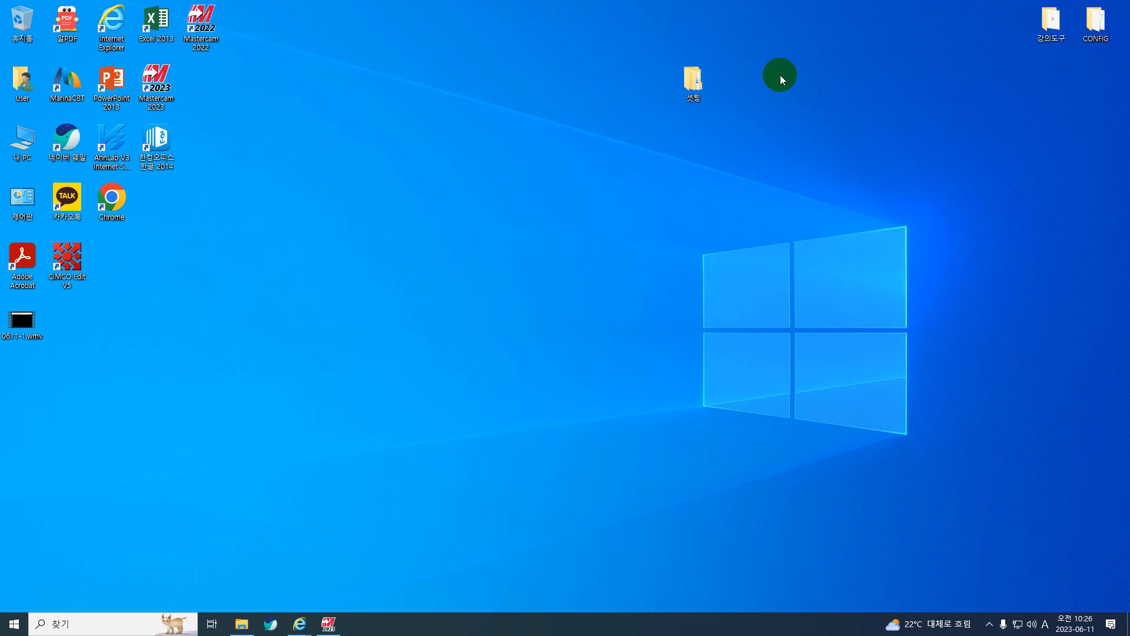
Look through the files on the mastercam (E:) drive, and dismiss the automatic USB drive virus scan.
{"action": "left_click", "coordinate": [16, 157]}
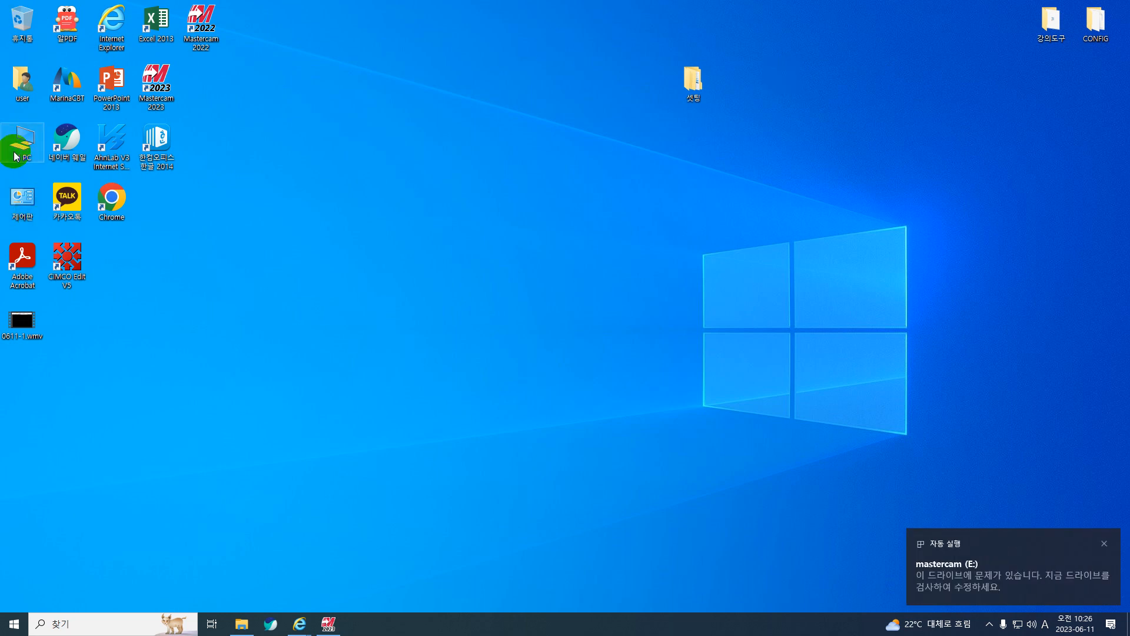
{"action": "scroll", "coordinate": [543, 329], "scroll_direction": "down", "scroll_amount": 2}
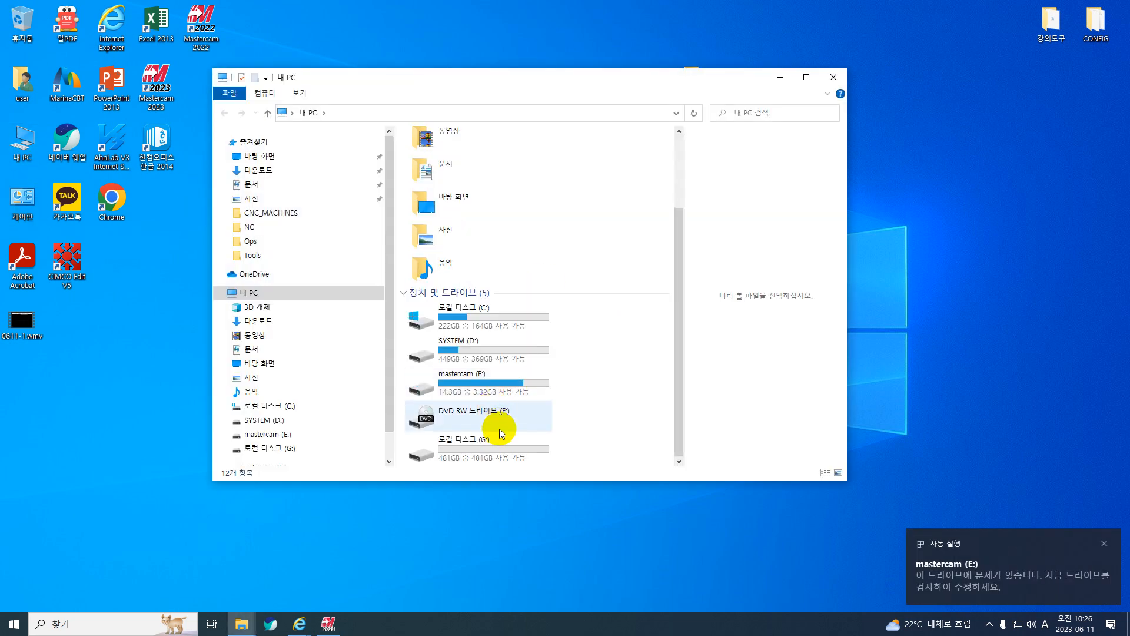
{"action": "left_click", "coordinate": [489, 384]}
{"action": "double_click", "coordinate": [489, 384]}
{"action": "scroll", "coordinate": [489, 386], "scroll_direction": "down", "scroll_amount": 7}
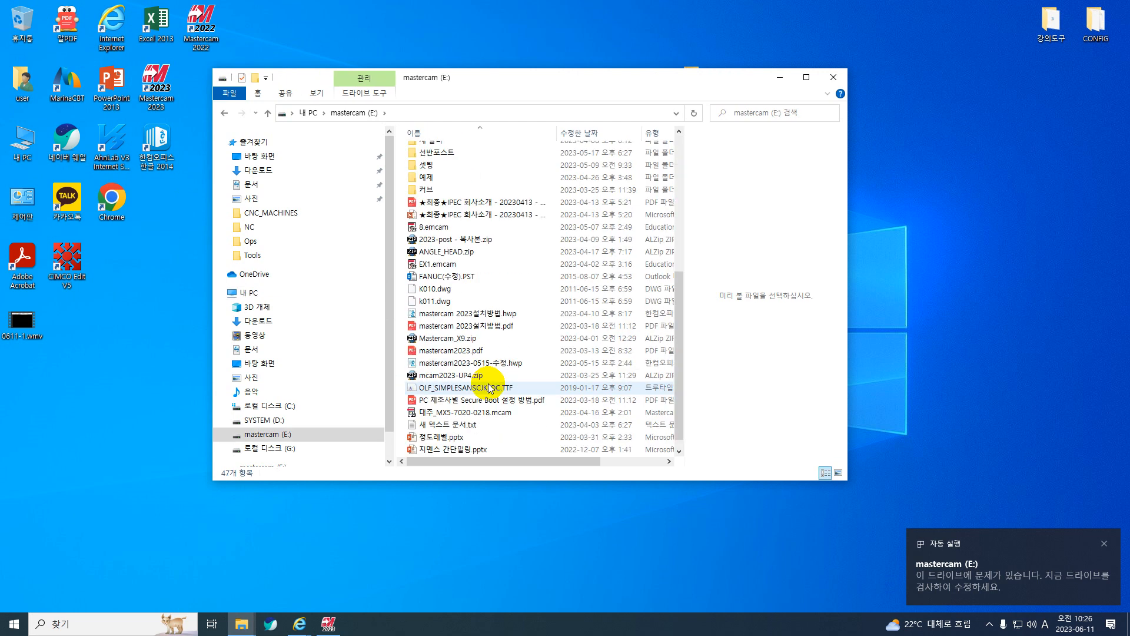
{"action": "scroll", "coordinate": [489, 389], "scroll_direction": "down", "scroll_amount": 1}
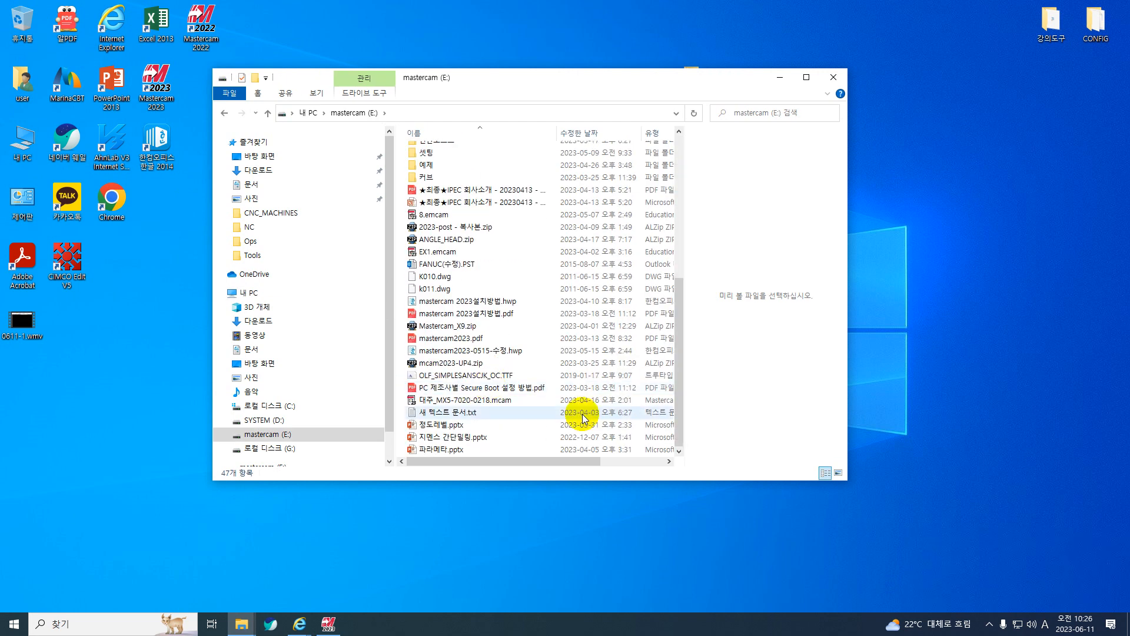
{"action": "scroll", "coordinate": [582, 414], "scroll_direction": "up", "scroll_amount": 1}
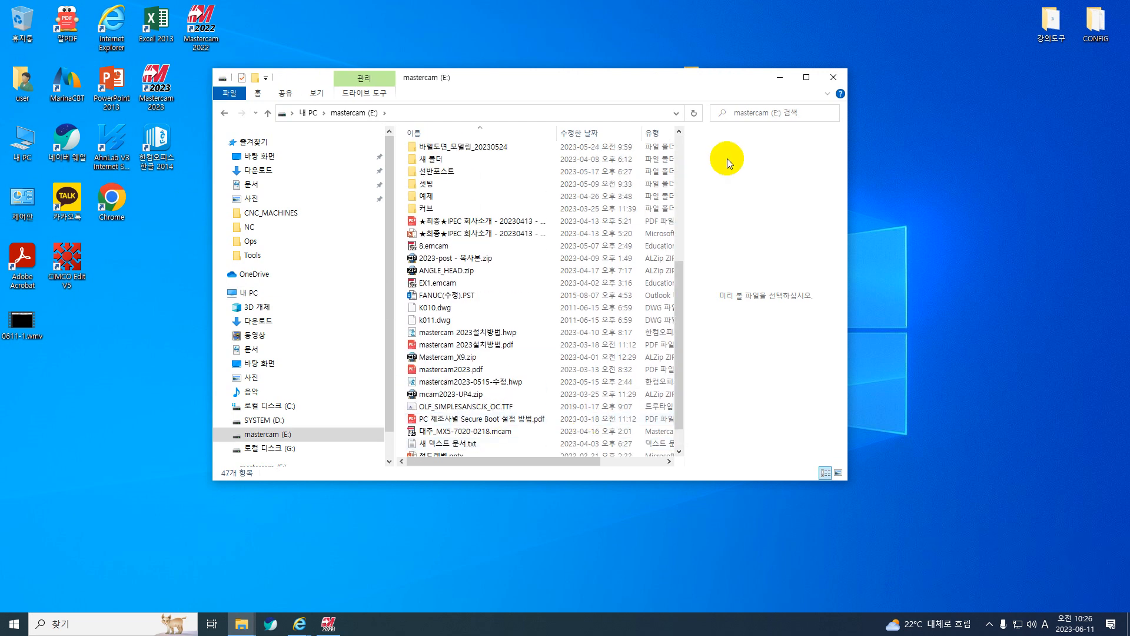
{"action": "left_click", "coordinate": [833, 78]}
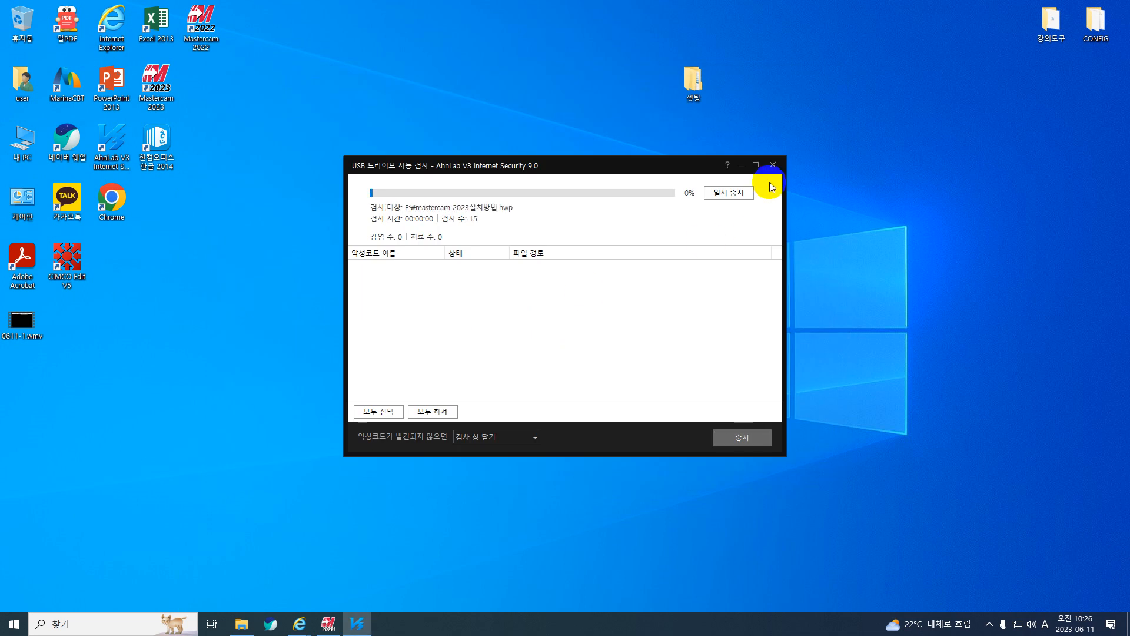
{"action": "left_click", "coordinate": [774, 168]}
{"action": "left_click", "coordinate": [601, 340]}
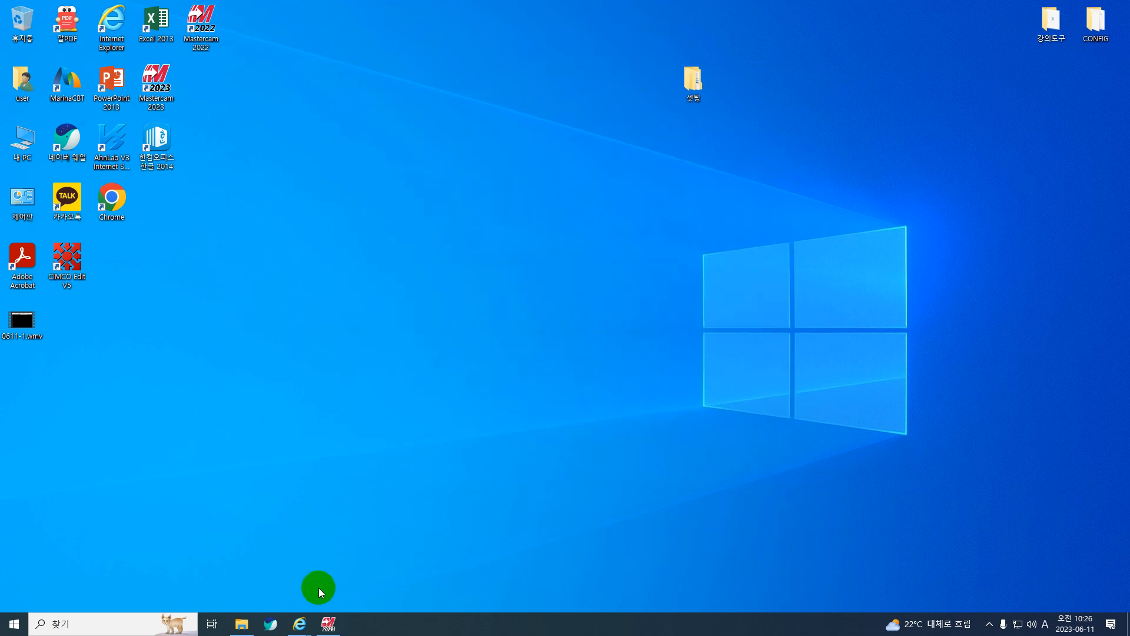
Switch to Internet Explorer, go from the mail page to the Naver home page, and open the 교육 folder in MYBOX.
{"action": "mouse_move", "coordinate": [292, 629]}
{"action": "left_click", "coordinate": [372, 574]}
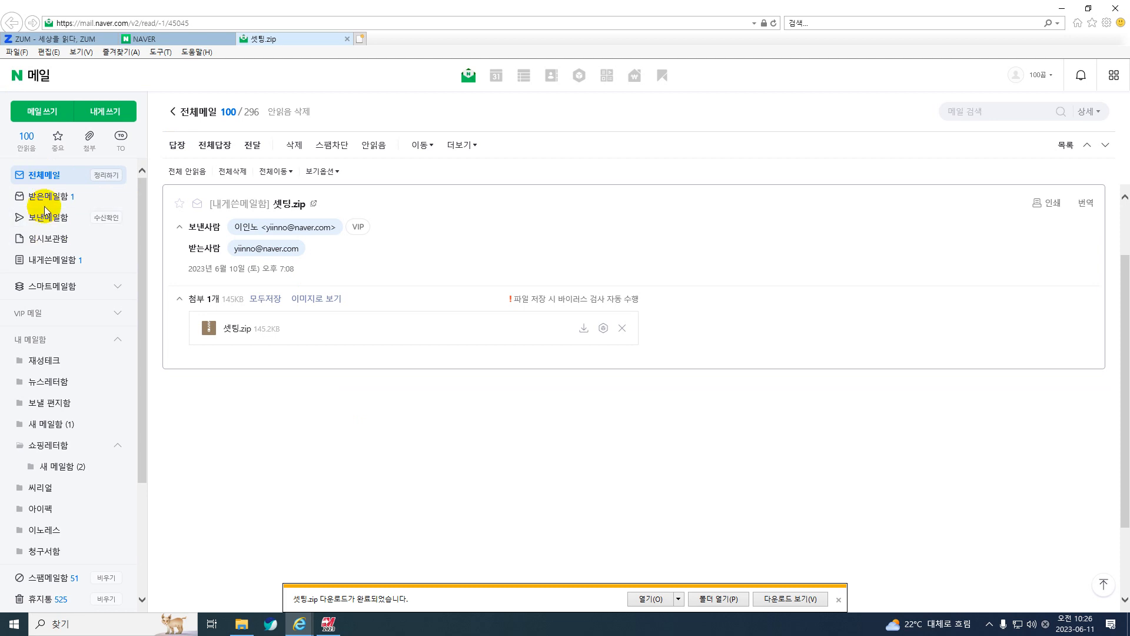
{"action": "left_click", "coordinate": [18, 75]}
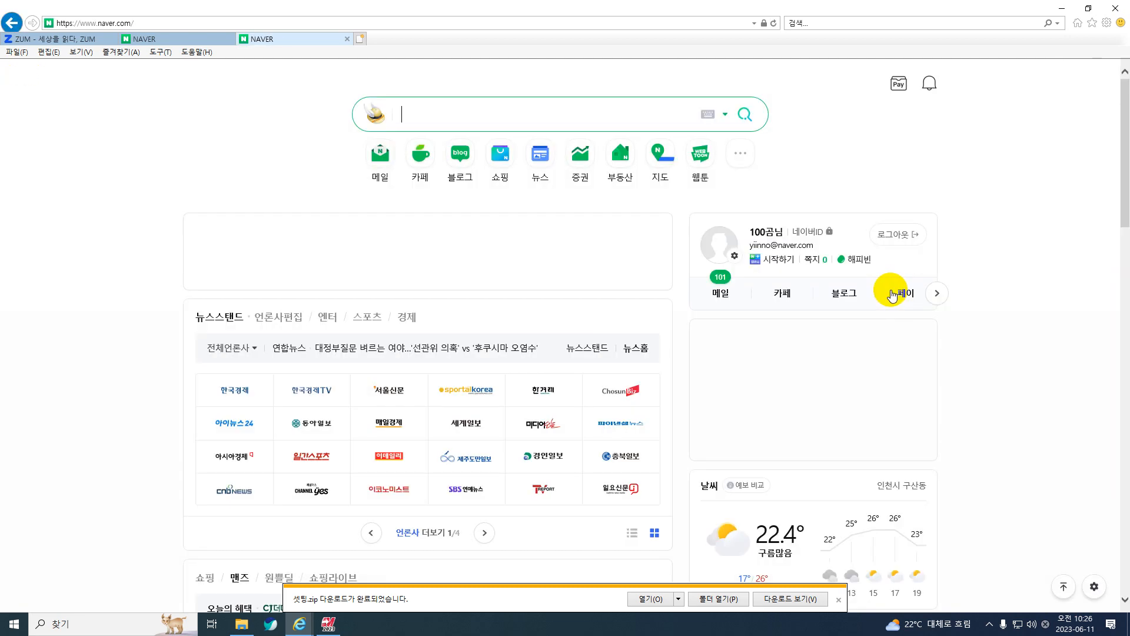
{"action": "left_click", "coordinate": [937, 292]}
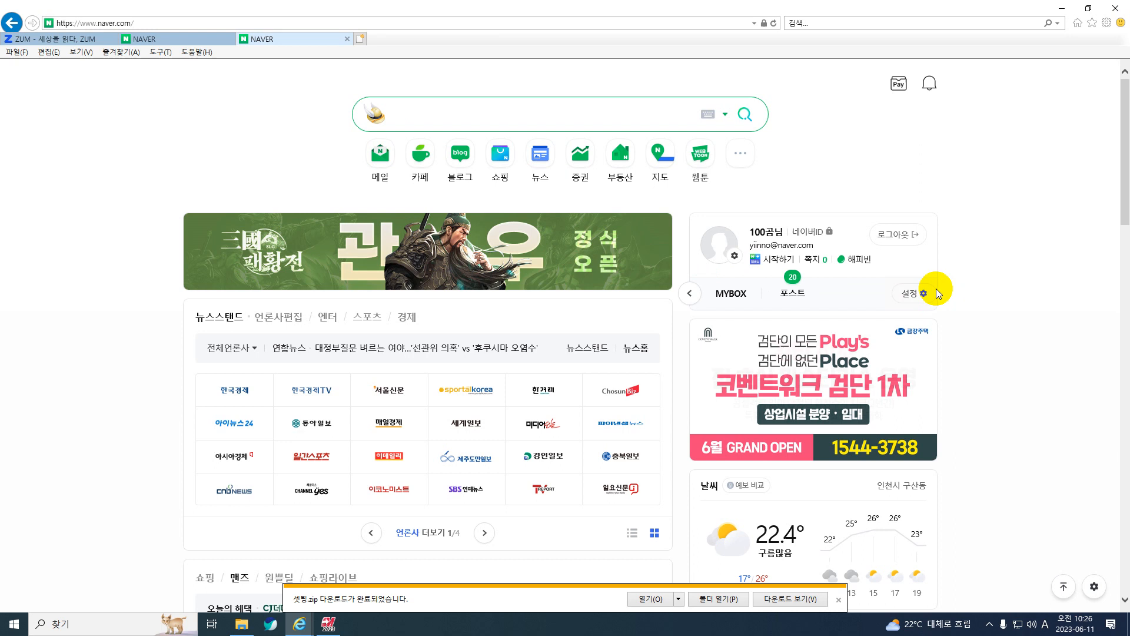
{"action": "left_click", "coordinate": [721, 293]}
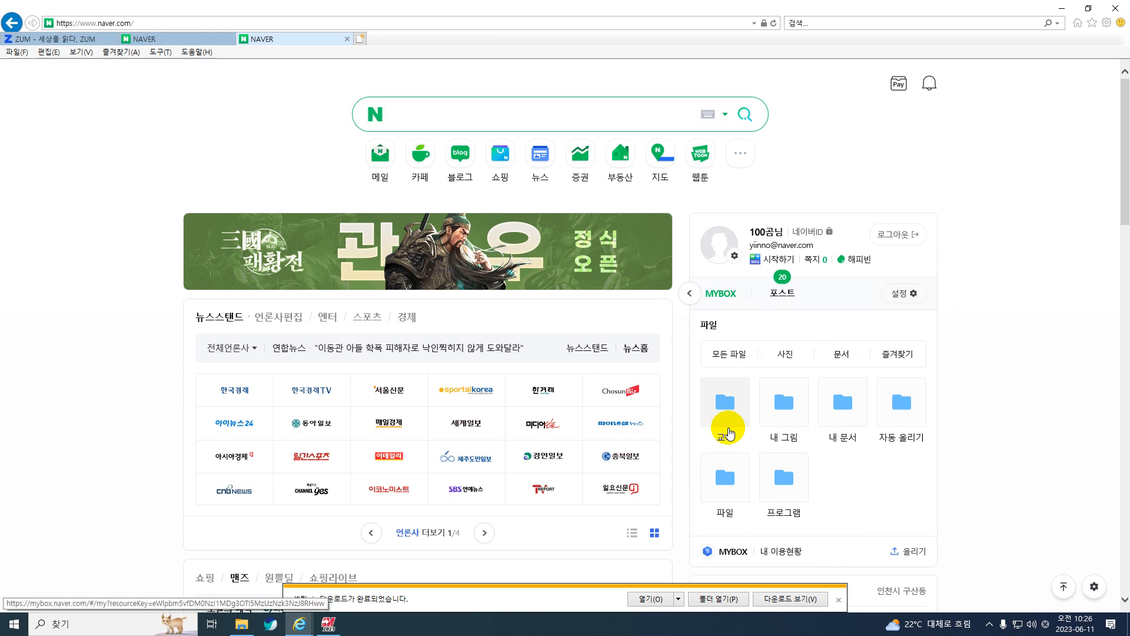
{"action": "left_click", "coordinate": [727, 429]}
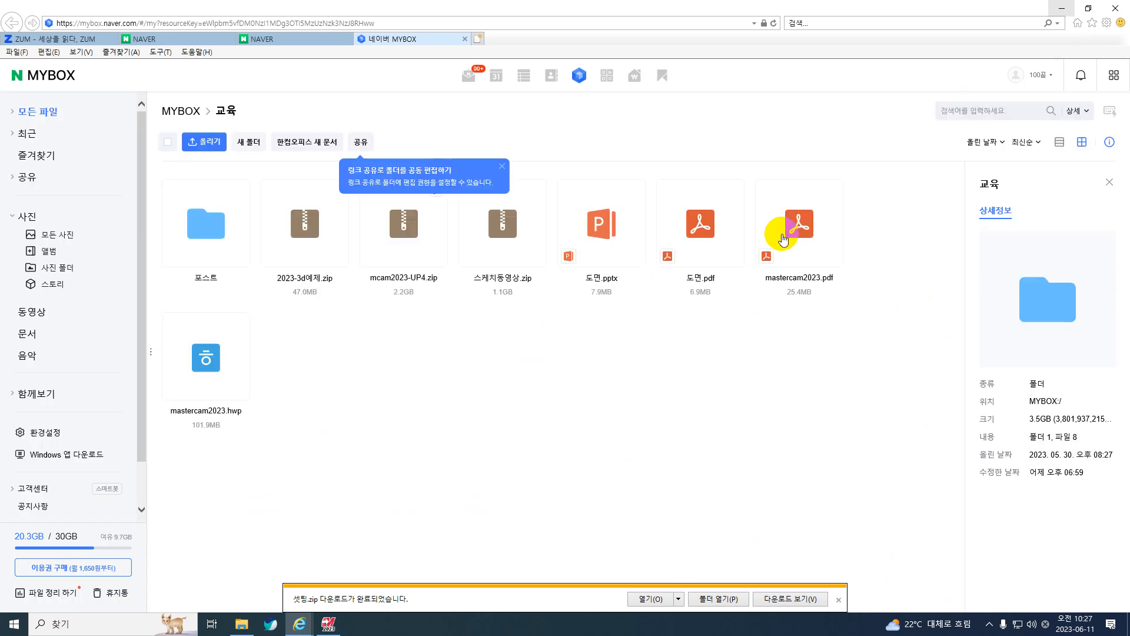
View the drawings in 도면.pdf, and return to the 교육 folder.
{"action": "left_click", "coordinate": [708, 246]}
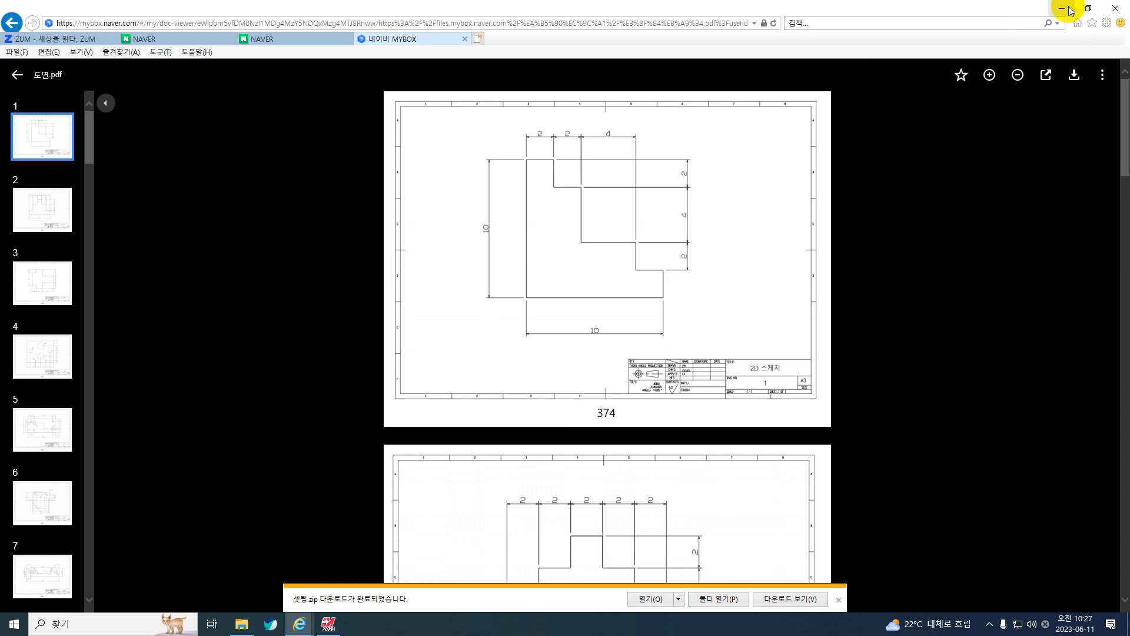
{"action": "left_click", "coordinate": [295, 46]}
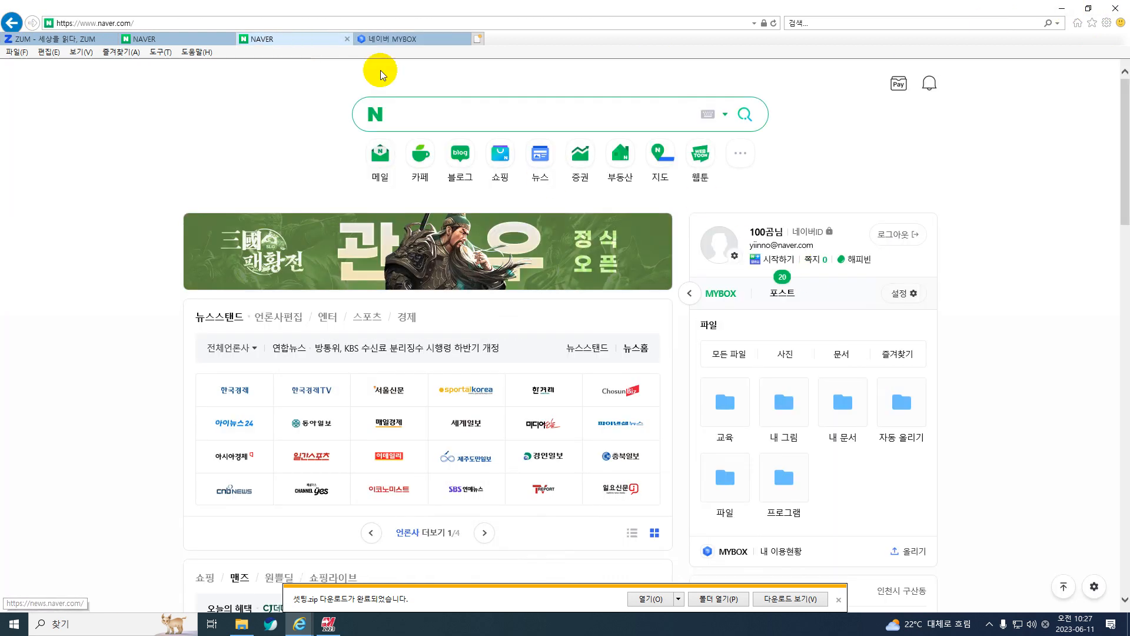
{"action": "left_click", "coordinate": [415, 39]}
{"action": "left_click", "coordinate": [13, 76]}
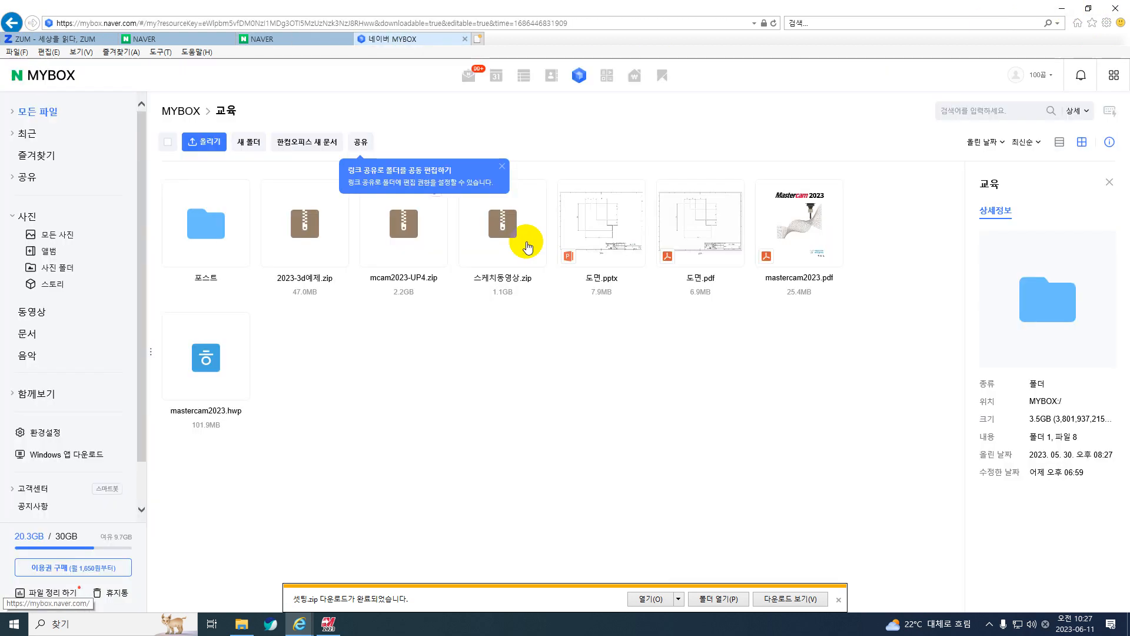
Request downloads of 도면.pdf and mastercam2023.pdf from the 교육 folder.
{"action": "right_click", "coordinate": [699, 242]}
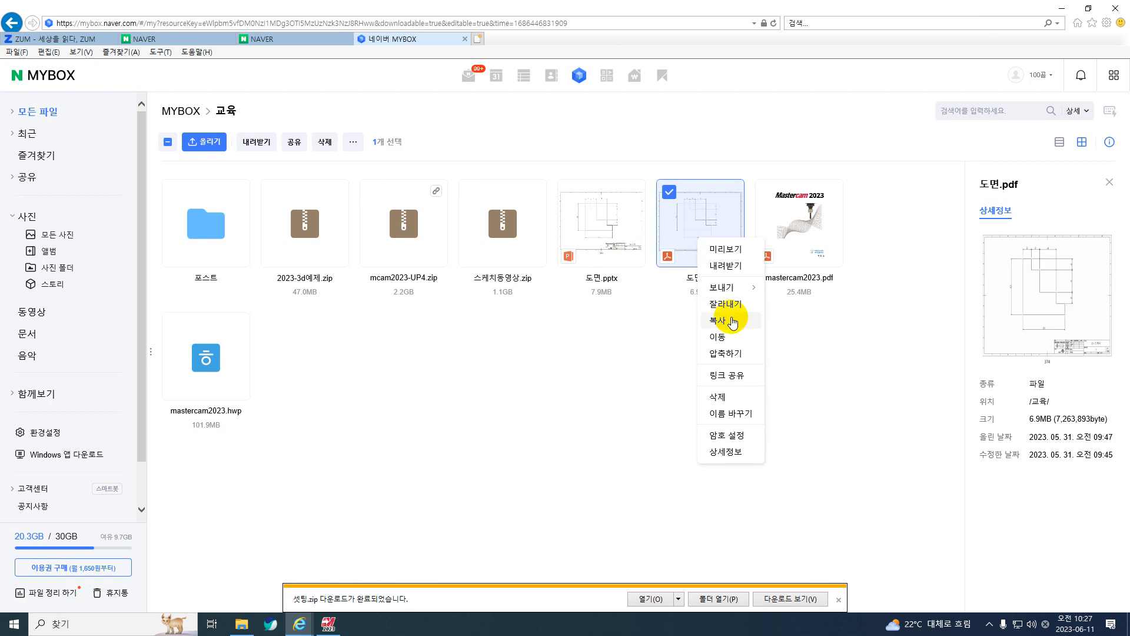
{"action": "left_click", "coordinate": [725, 267]}
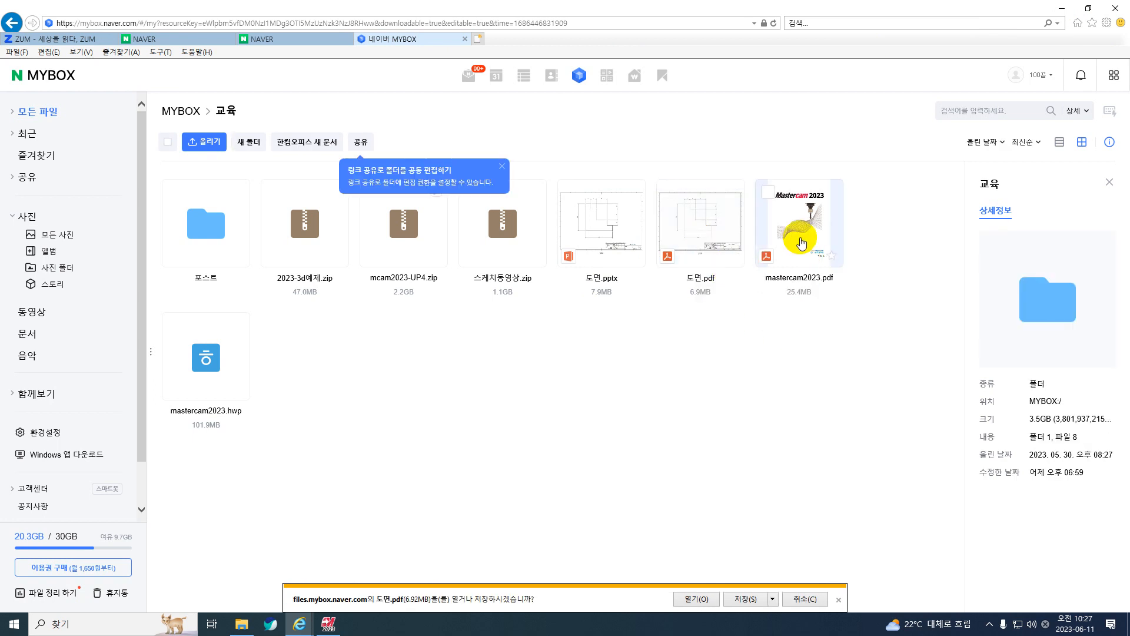
{"action": "right_click", "coordinate": [800, 238]}
{"action": "left_click", "coordinate": [827, 266]}
{"action": "left_click", "coordinate": [762, 313]}
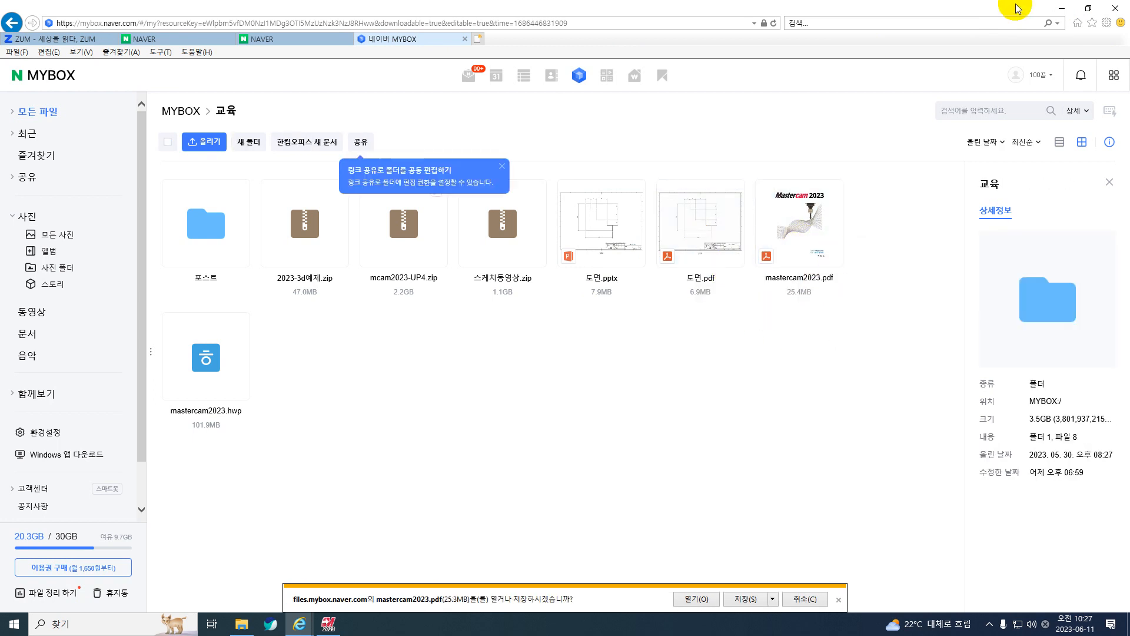
Minimize the browser and check the 다운로드 folder in File Explorer.
{"action": "left_click", "coordinate": [1062, 8]}
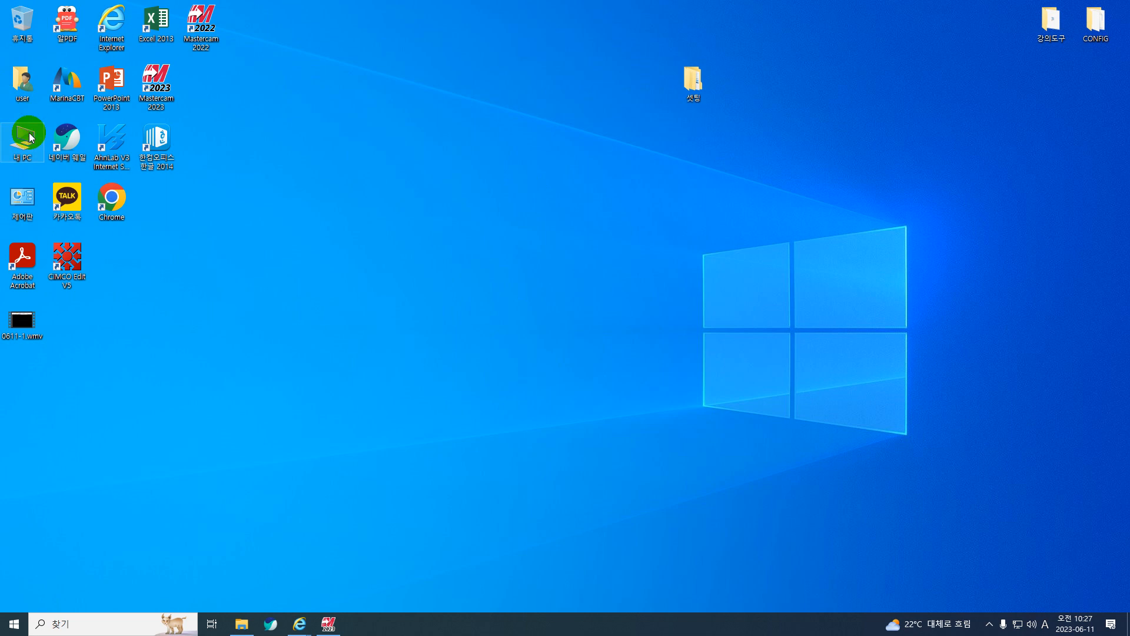
{"action": "double_click", "coordinate": [30, 137]}
{"action": "left_click", "coordinate": [287, 171]}
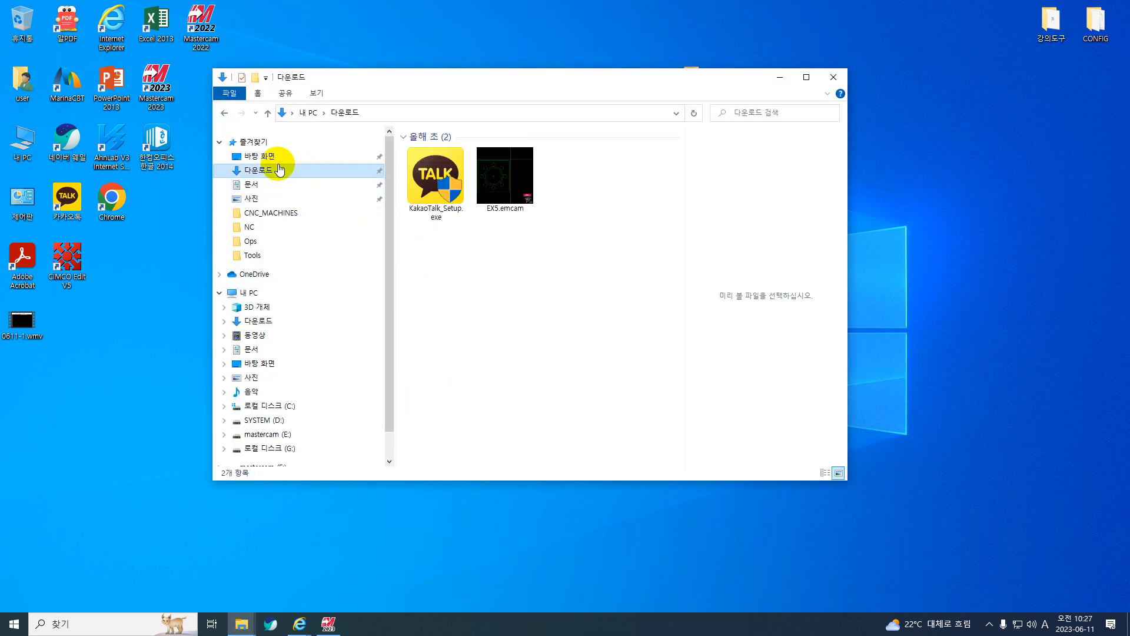
{"action": "left_click", "coordinate": [93, 411]}
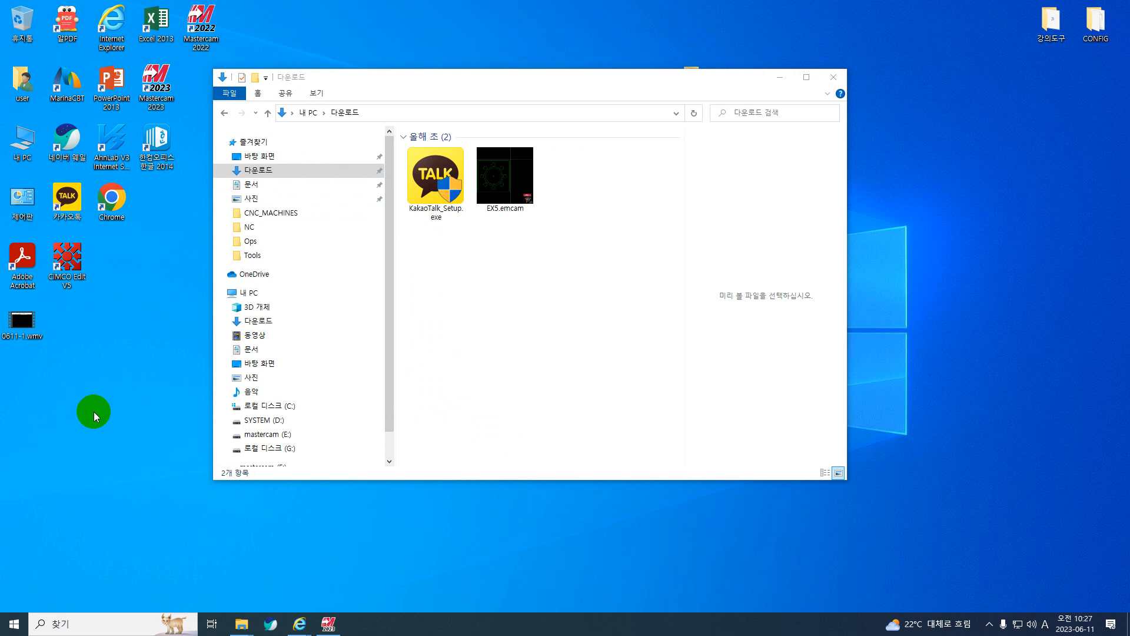
Switch back to MYBOX in Internet Explorer and open the downloads mastercam2023.pdf and 도면.pdf without saving them.
{"action": "mouse_move", "coordinate": [312, 627]}
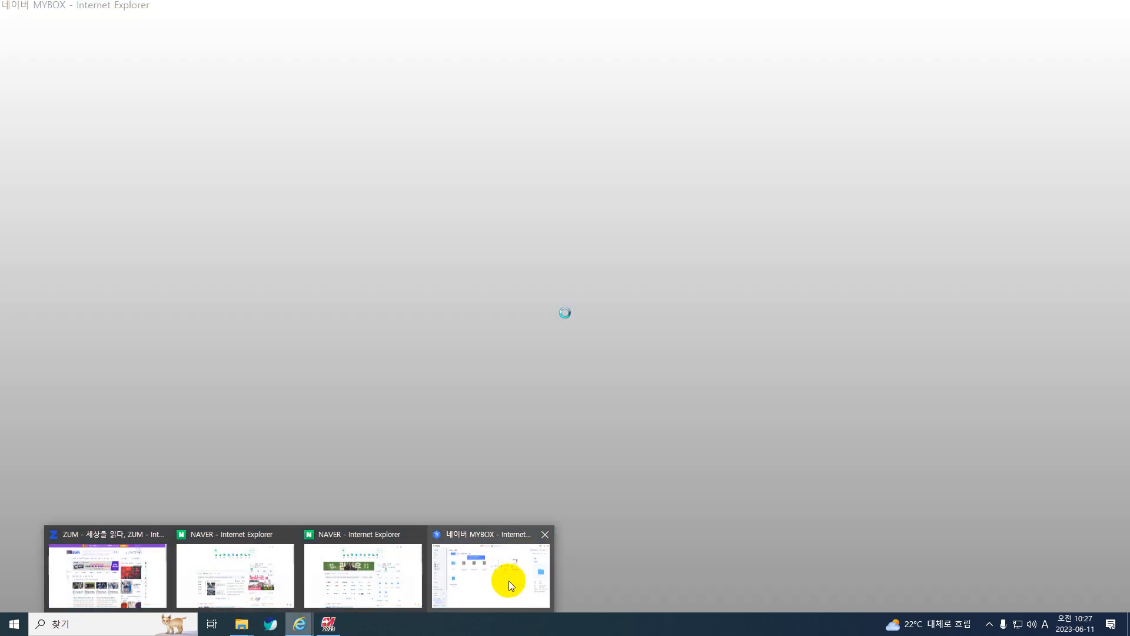
{"action": "left_click", "coordinate": [509, 580]}
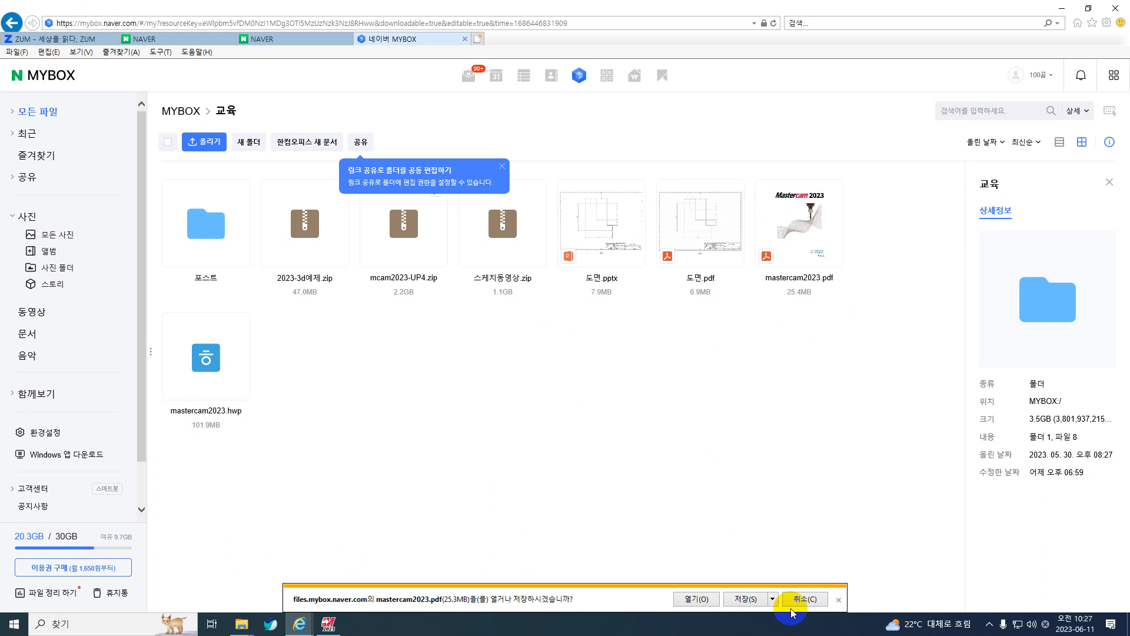
{"action": "left_click", "coordinate": [776, 600]}
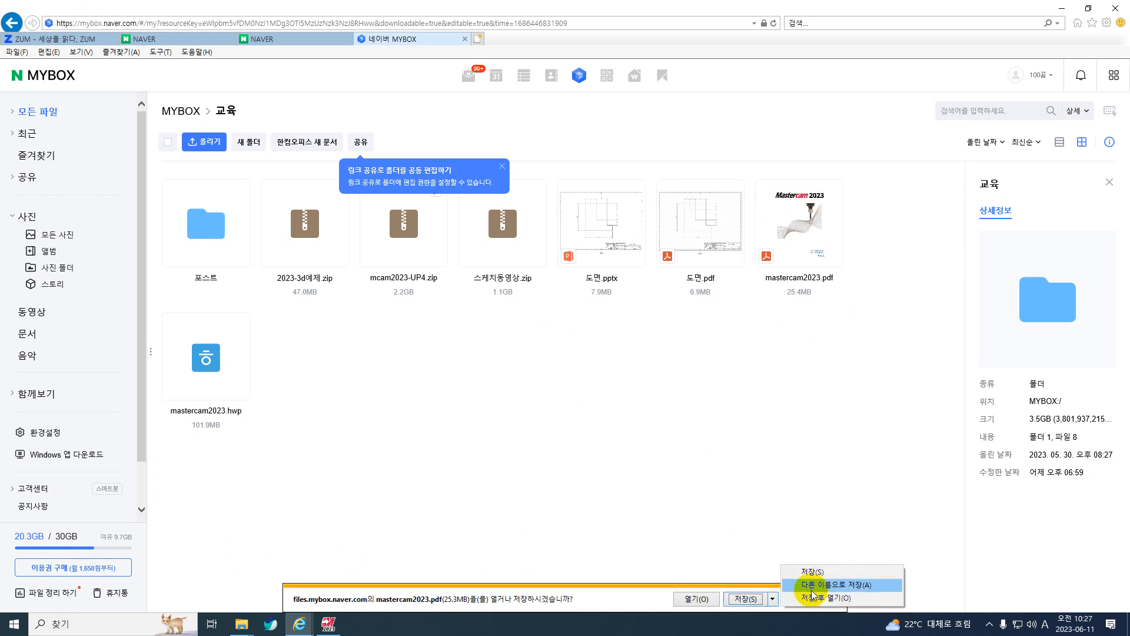
{"action": "left_click", "coordinate": [703, 600]}
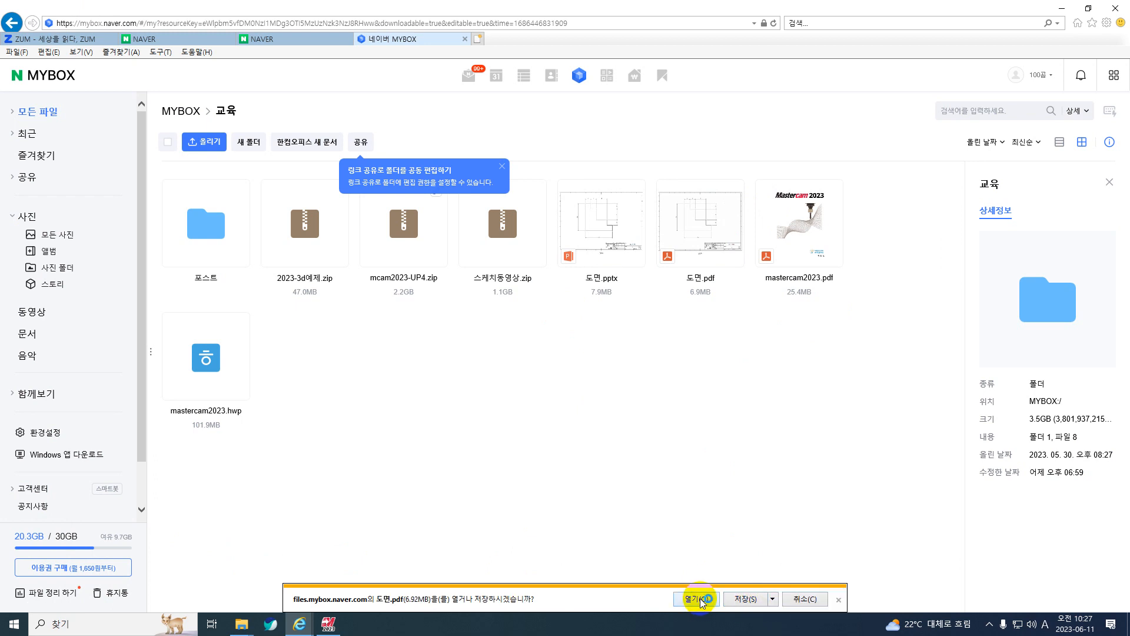
{"action": "left_click", "coordinate": [701, 600]}
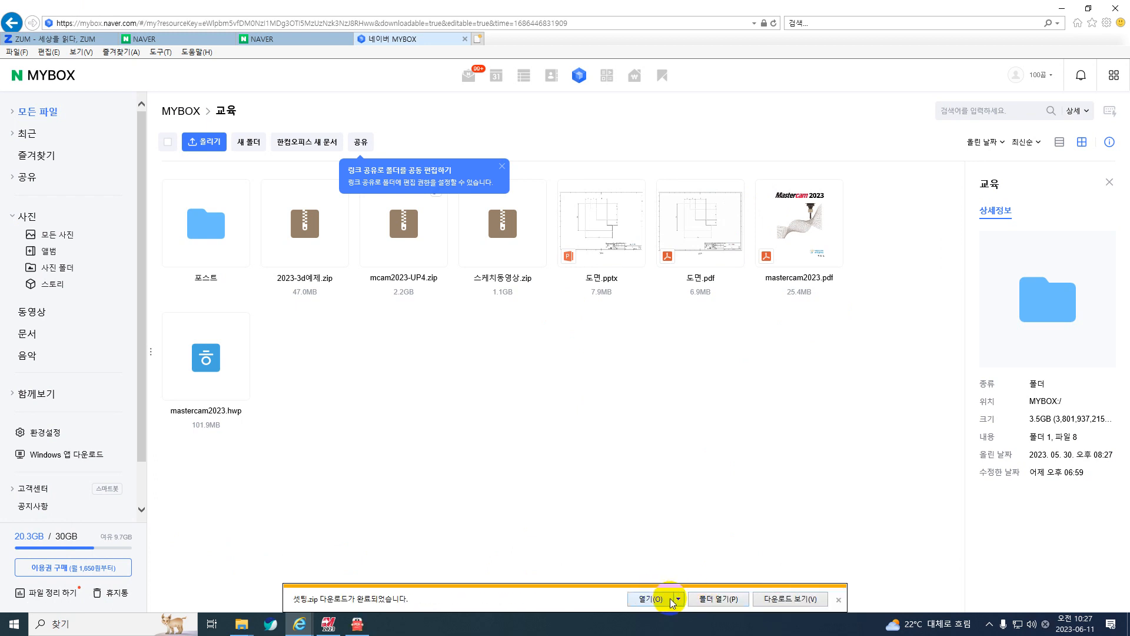
{"action": "left_click", "coordinate": [679, 599]}
{"action": "left_click", "coordinate": [619, 541]}
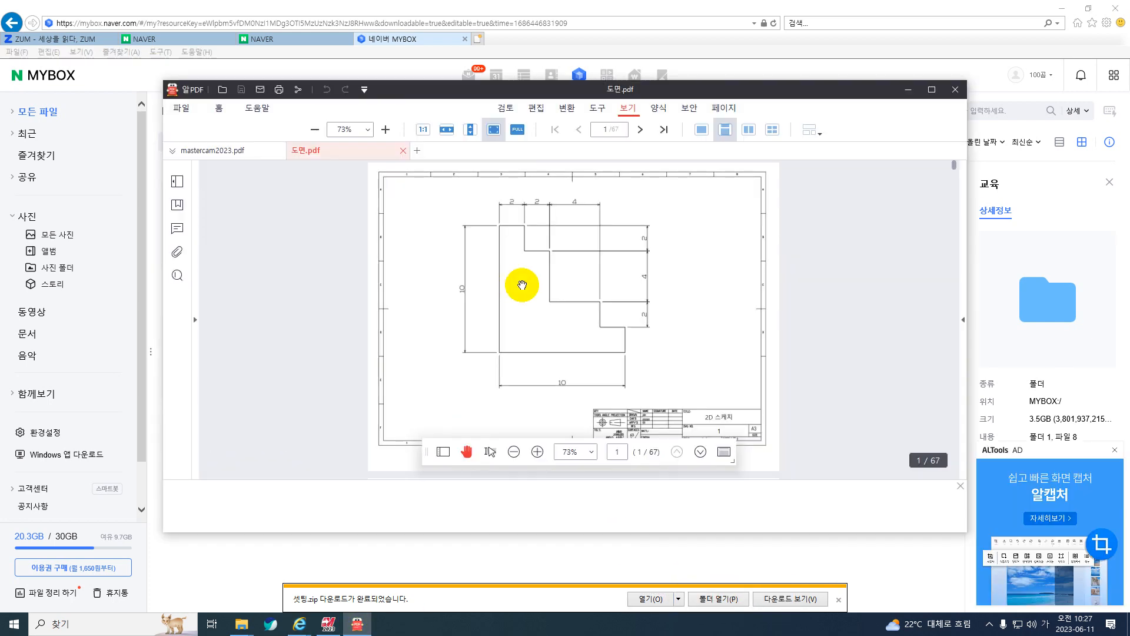
Maximize the 도면.pdf window and look through its pages for 3D 모델링 drawing 1 on page 39.
{"action": "left_click", "coordinate": [1070, 10]}
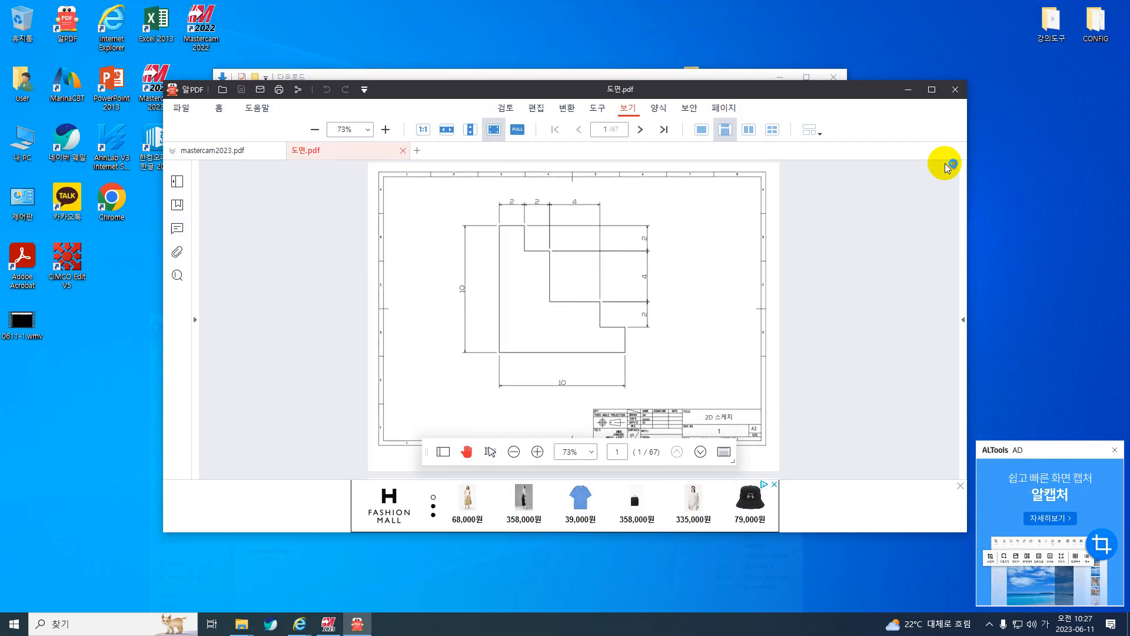
{"action": "left_click", "coordinate": [932, 89]}
{"action": "scroll", "coordinate": [695, 264], "scroll_direction": "down", "scroll_amount": 2}
{"action": "scroll", "coordinate": [694, 265], "scroll_direction": "down", "scroll_amount": 15}
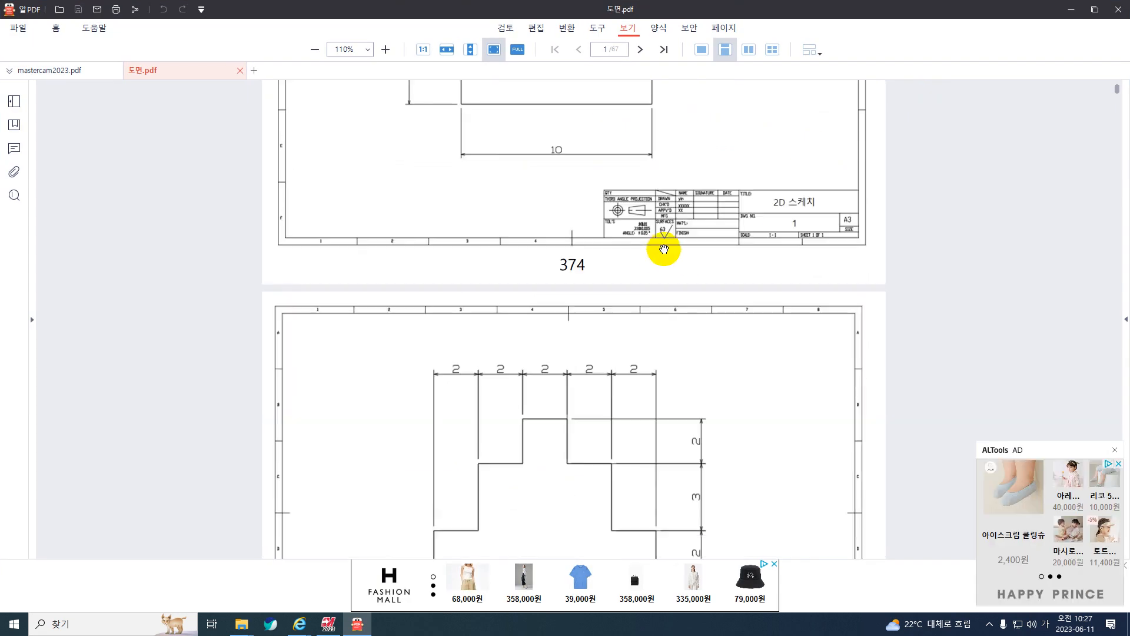
{"action": "scroll", "coordinate": [1041, 176], "scroll_direction": "down", "scroll_amount": 8}
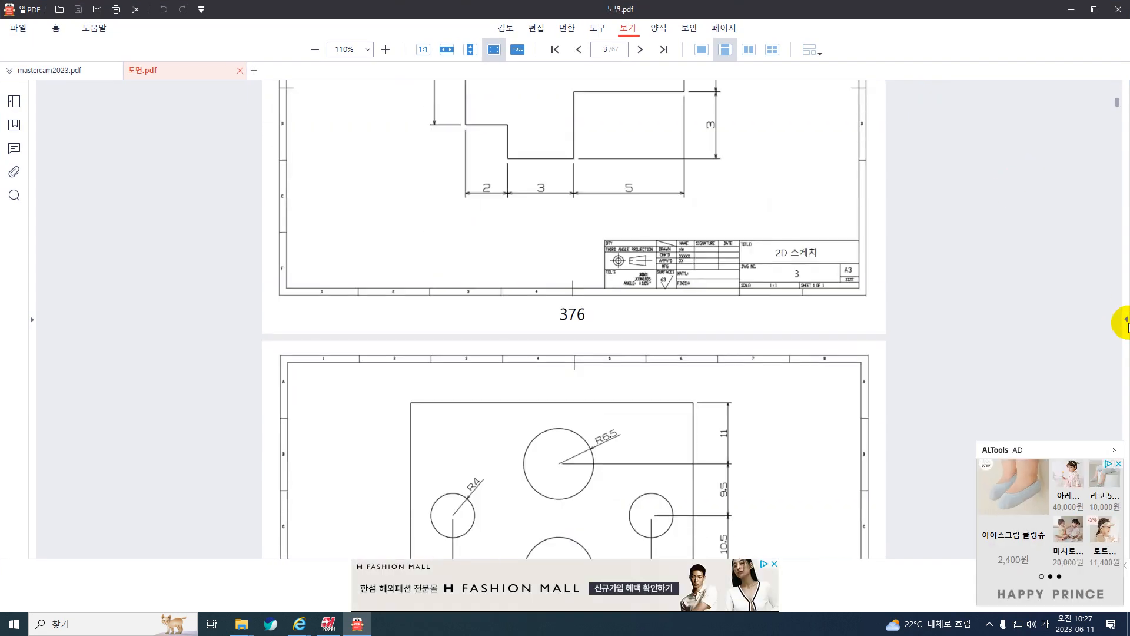
{"action": "left_click_drag", "start_coordinate": [1121, 129], "coordinate": [1123, 367]}
{"action": "scroll", "coordinate": [725, 287], "scroll_direction": "up", "scroll_amount": 4}
{"action": "scroll", "coordinate": [724, 287], "scroll_direction": "up", "scroll_amount": 3}
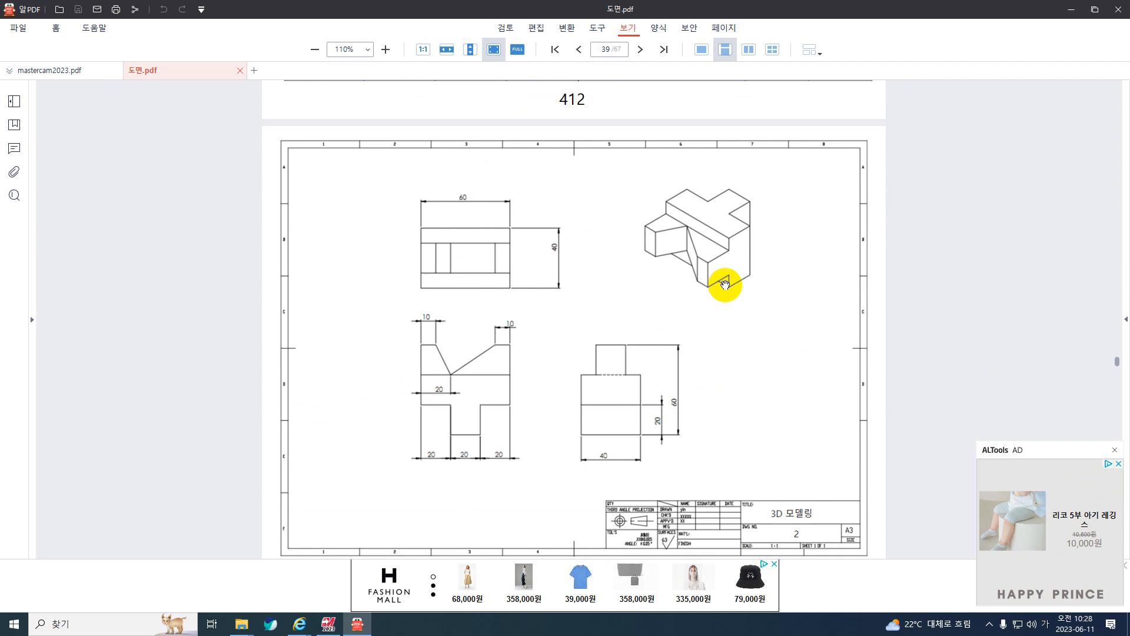
{"action": "scroll", "coordinate": [674, 255], "scroll_direction": "down", "scroll_amount": 1}
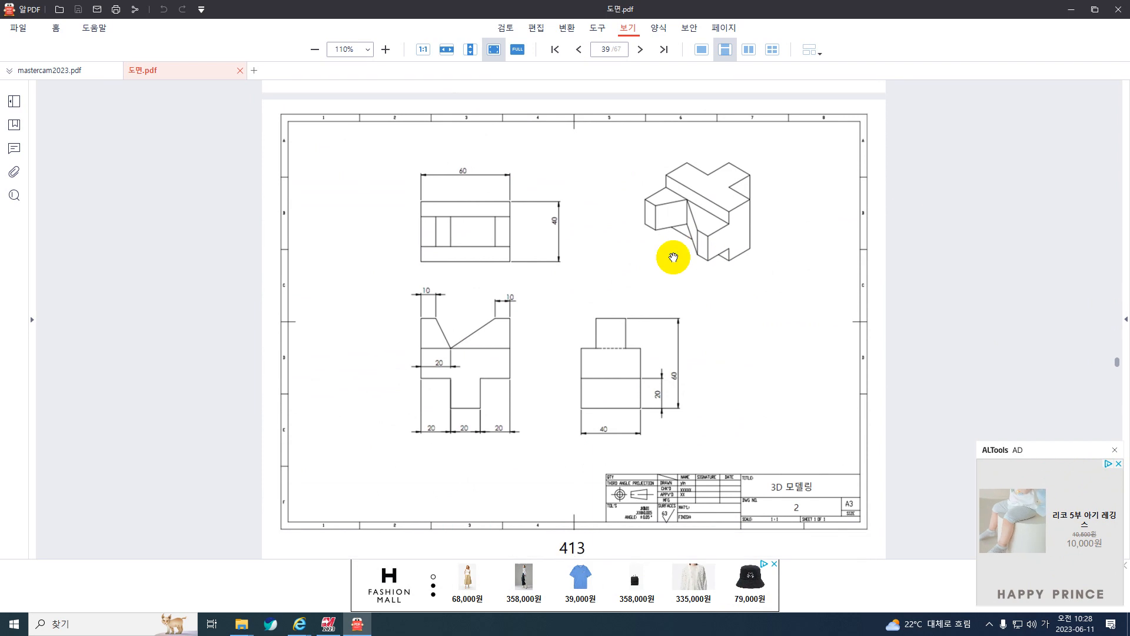
{"action": "scroll", "coordinate": [630, 259], "scroll_direction": "up", "scroll_amount": 8}
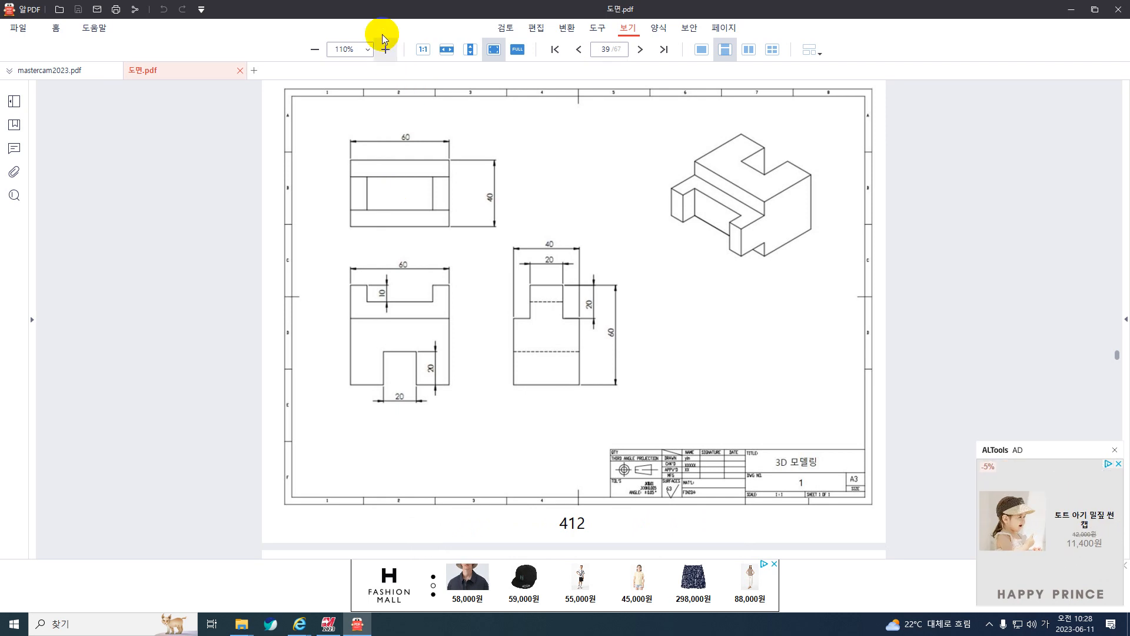
Set the drawing's zoom to 100% and examine the views of 3D 모델링 drawing 1.
{"action": "left_click", "coordinate": [369, 50]}
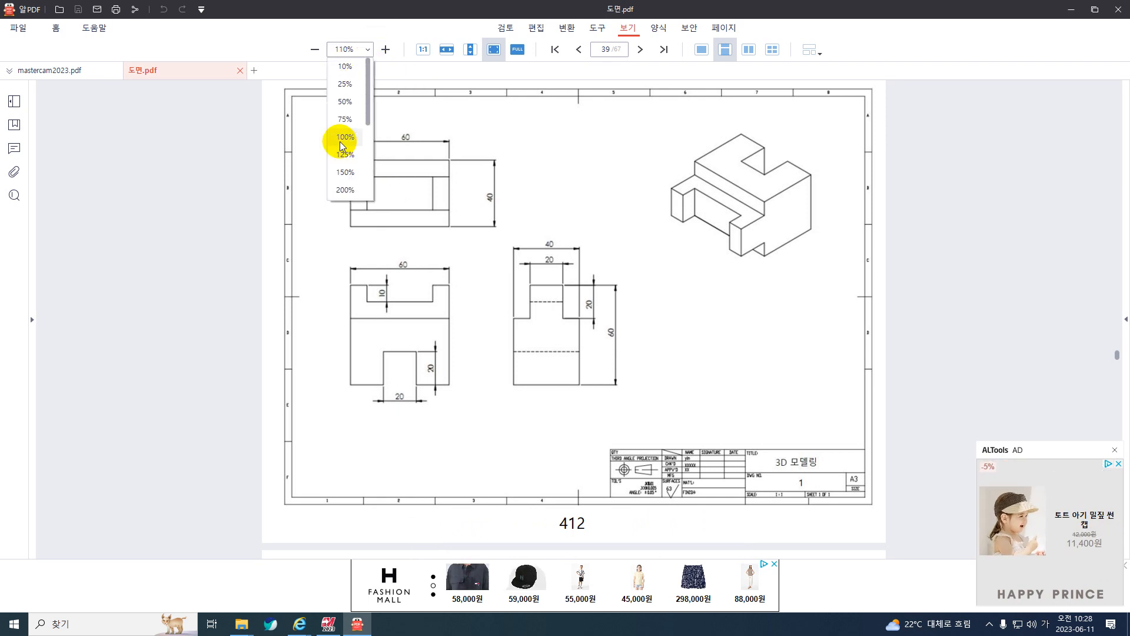
{"action": "left_click", "coordinate": [343, 139]}
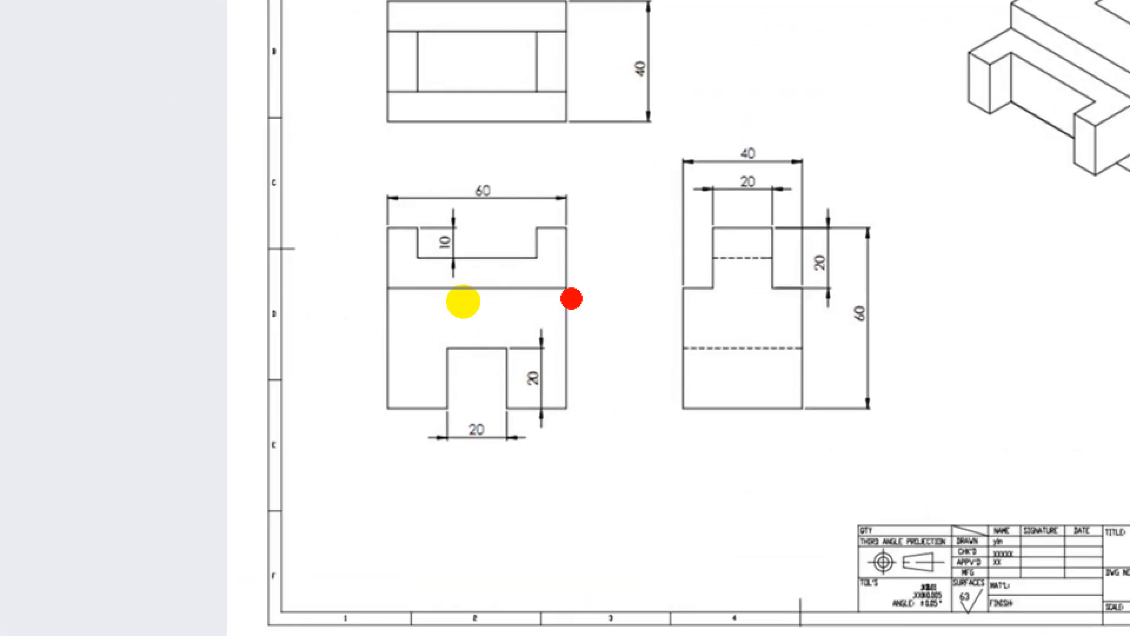
{"action": "mouse_move", "coordinate": [571, 298]}
{"action": "left_mouse_down"}
{"action": "mouse_move", "coordinate": [557, 420]}
{"action": "mouse_move", "coordinate": [474, 362]}
{"action": "mouse_move", "coordinate": [325, 428]}
{"action": "mouse_move", "coordinate": [638, 237]}
{"action": "left_mouse_up"}
{"action": "key", "text": "Escape"}
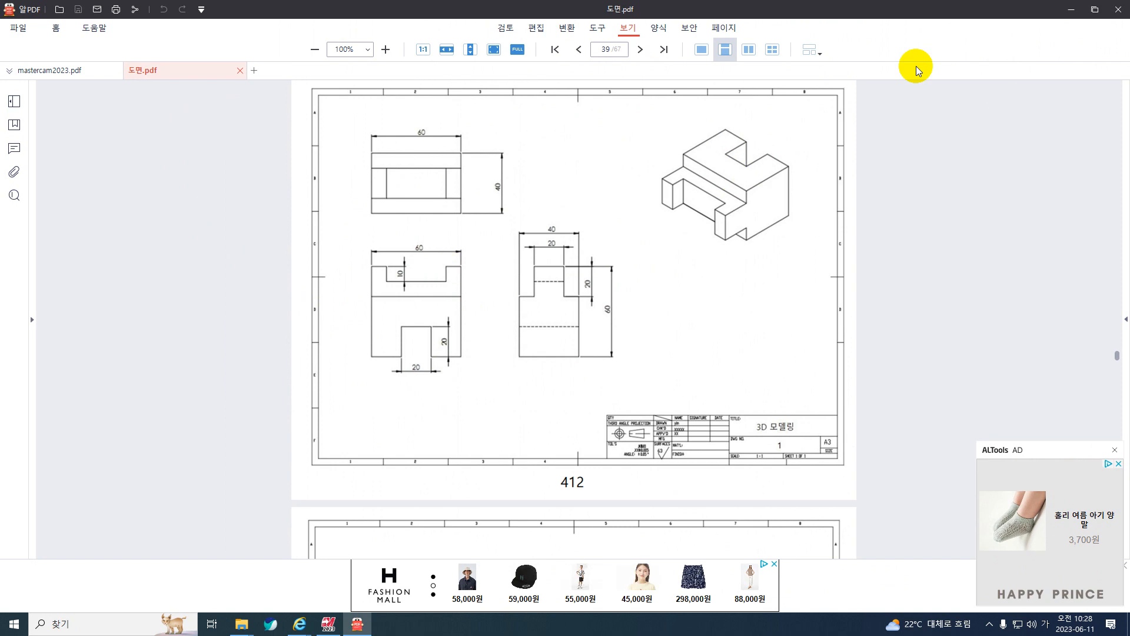
Minimize the PDF and File Explorer windows, switch to Mastercam and start a new file.
{"action": "left_click", "coordinate": [1067, 15]}
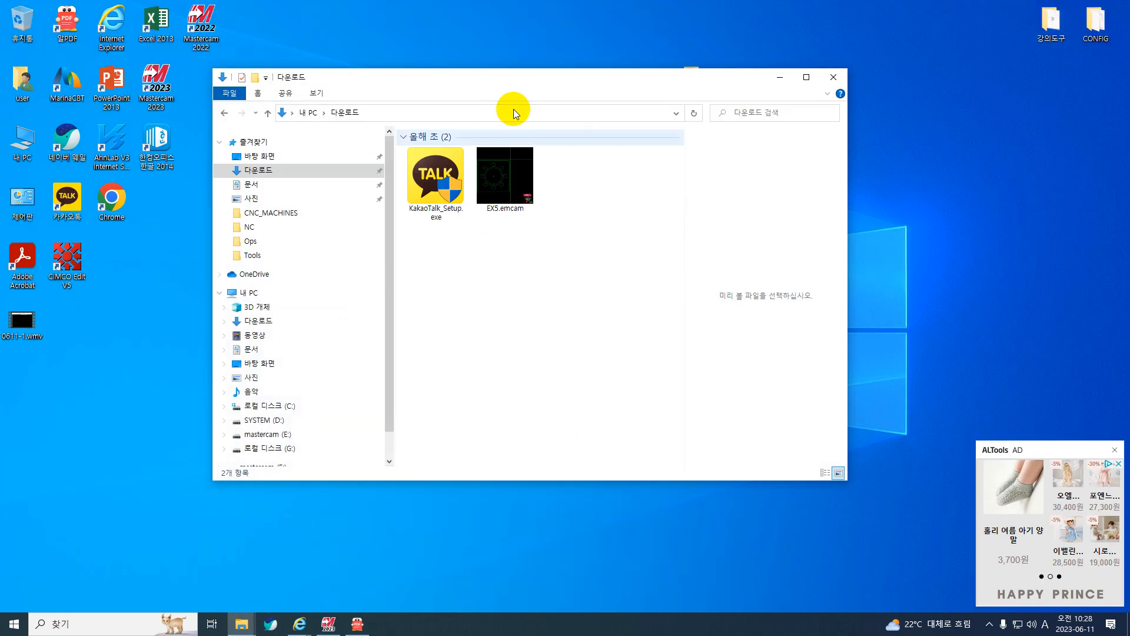
{"action": "left_click", "coordinate": [766, 74]}
{"action": "left_click", "coordinate": [340, 617]}
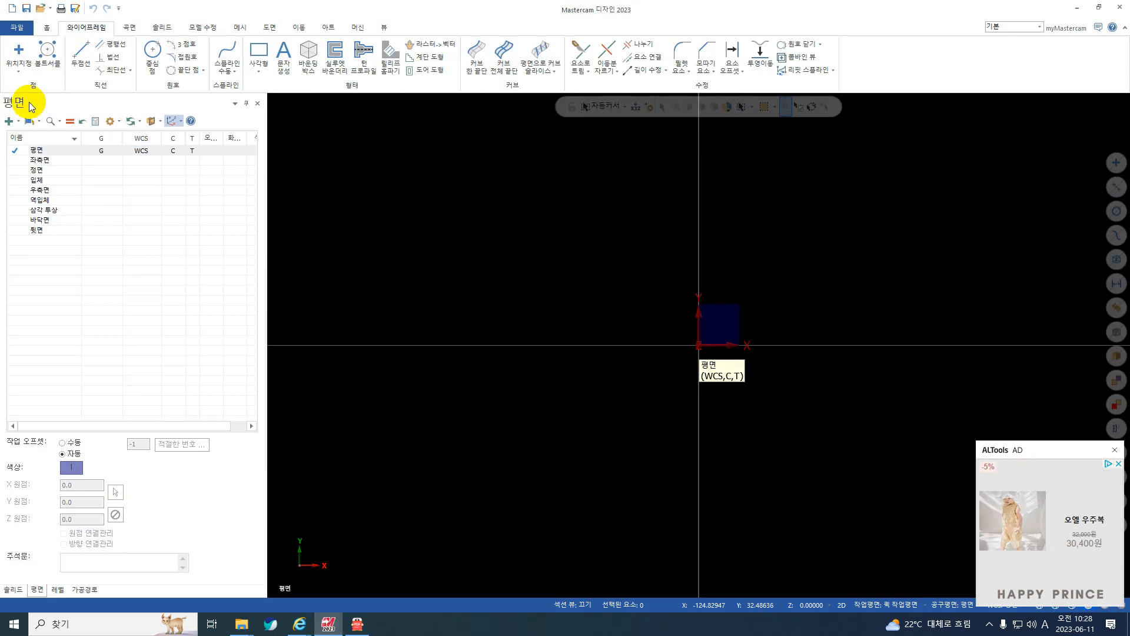
{"action": "left_click", "coordinate": [11, 8]}
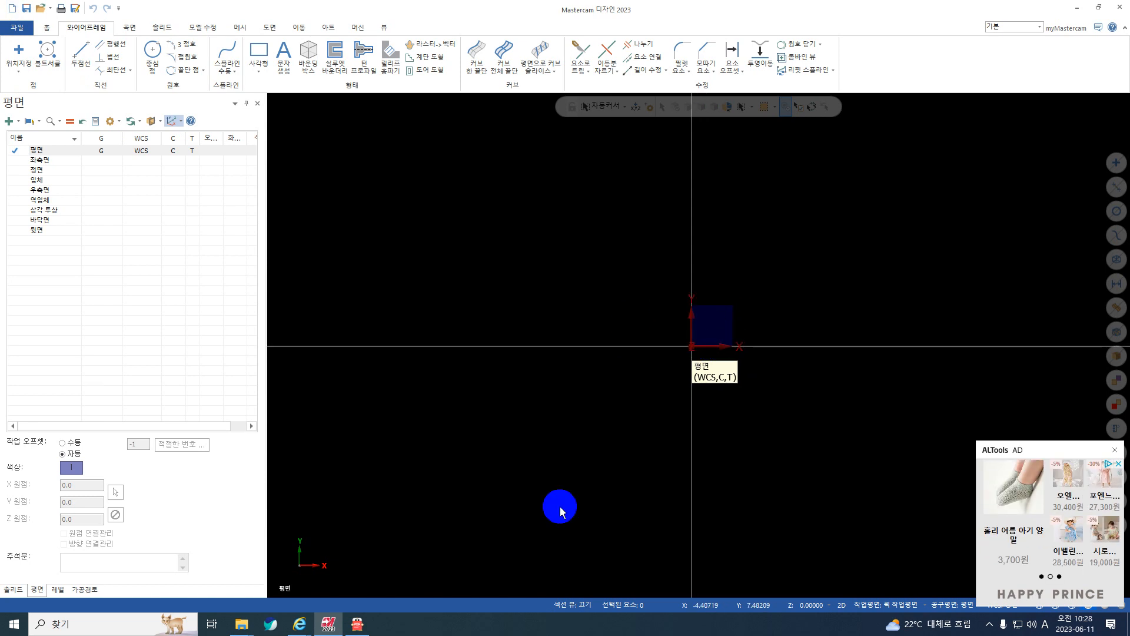
Check the front view's dimensions in 도면.pdf, and return to Mastercam.
{"action": "left_click", "coordinate": [357, 626]}
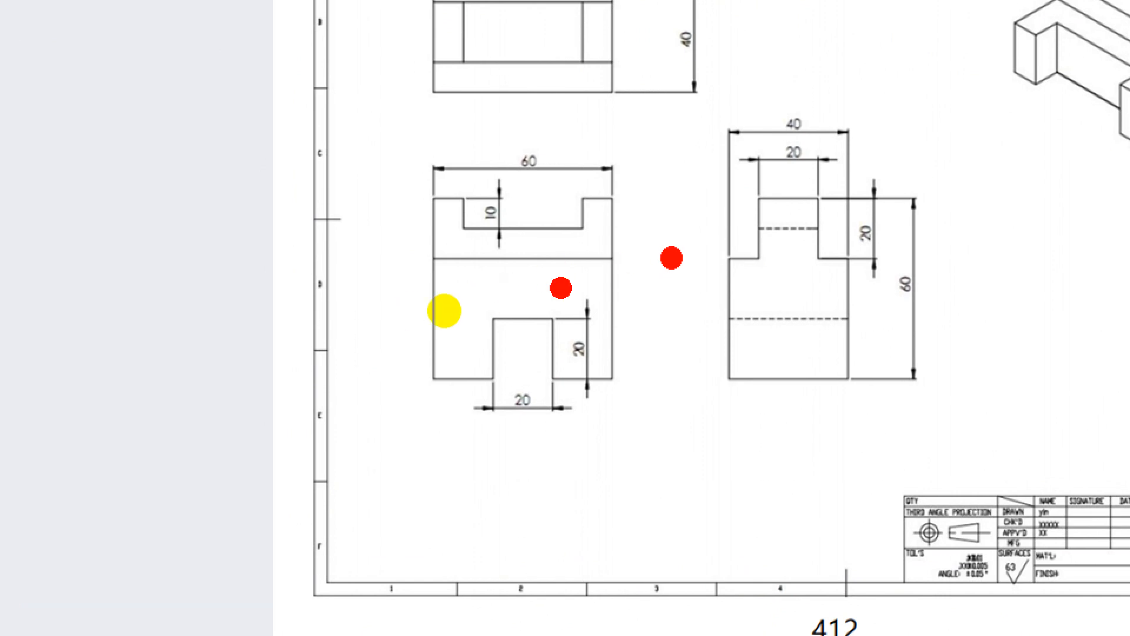
{"action": "mouse_move", "coordinate": [630, 393]}
{"action": "left_mouse_down"}
{"action": "mouse_move", "coordinate": [411, 352]}
{"action": "mouse_move", "coordinate": [577, 251]}
{"action": "mouse_move", "coordinate": [674, 371]}
{"action": "mouse_move", "coordinate": [636, 393]}
{"action": "left_mouse_up"}
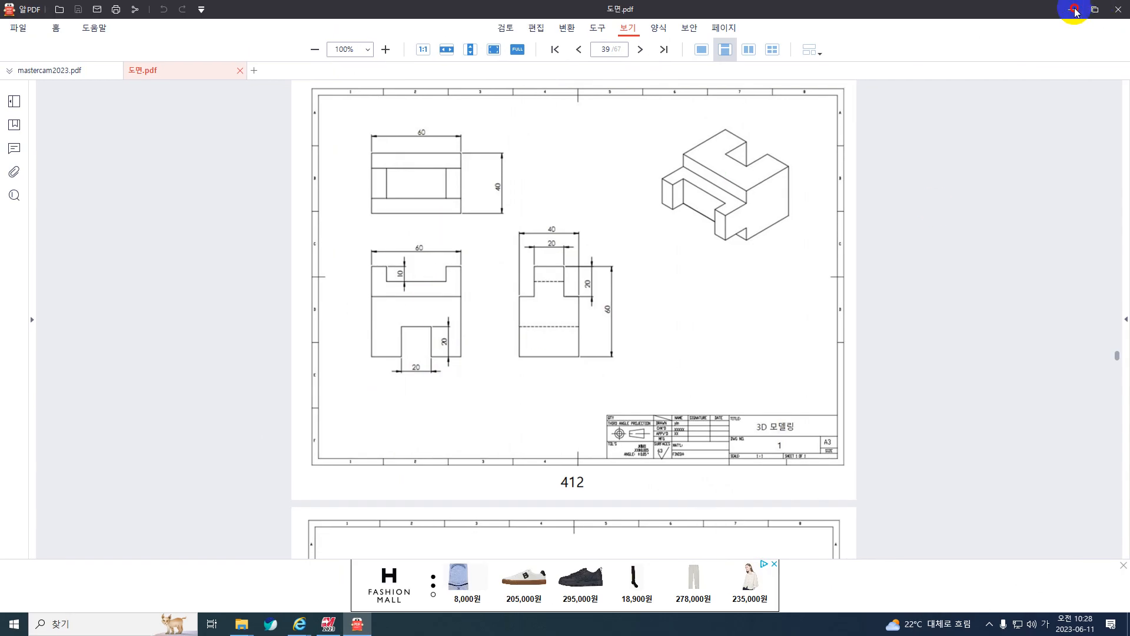
{"action": "left_click", "coordinate": [1077, 8]}
Set the graphics view and construction plane to 정면 (front), and show the level list.
{"action": "right_click_drag", "start_coordinate": [715, 311], "coordinate": [793, 193]}
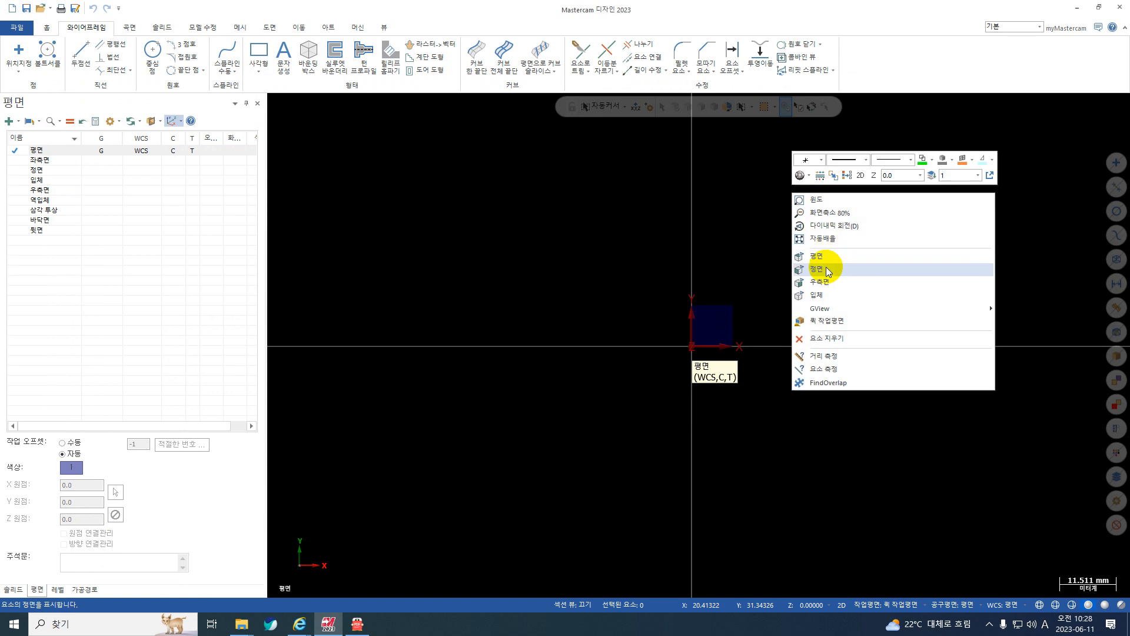
{"action": "left_click", "coordinate": [829, 271]}
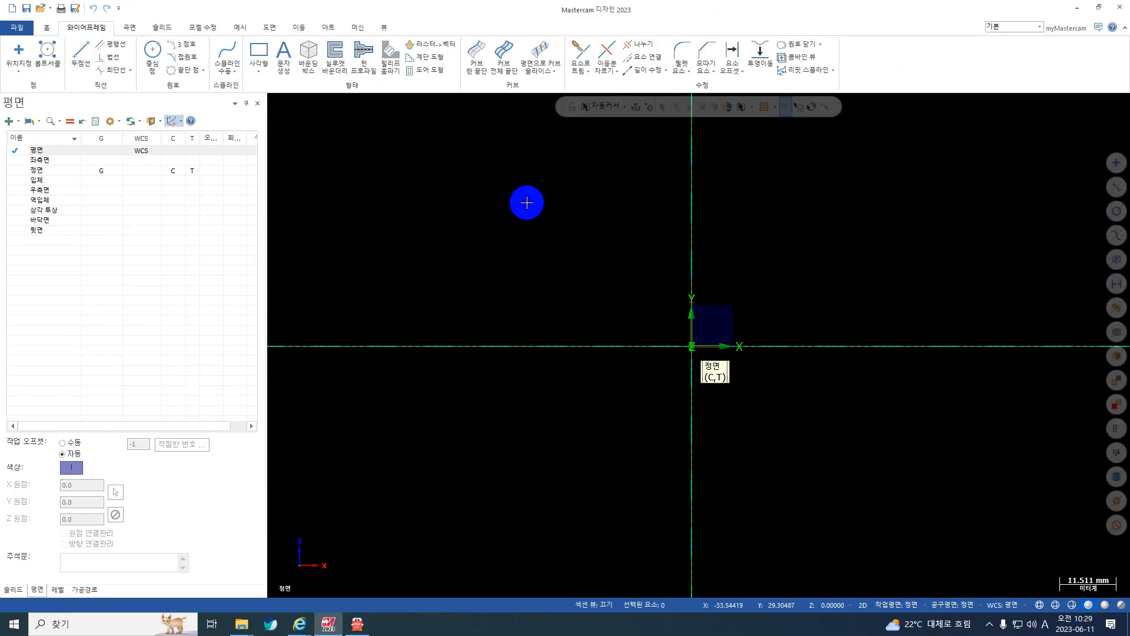
{"action": "left_click", "coordinate": [56, 590]}
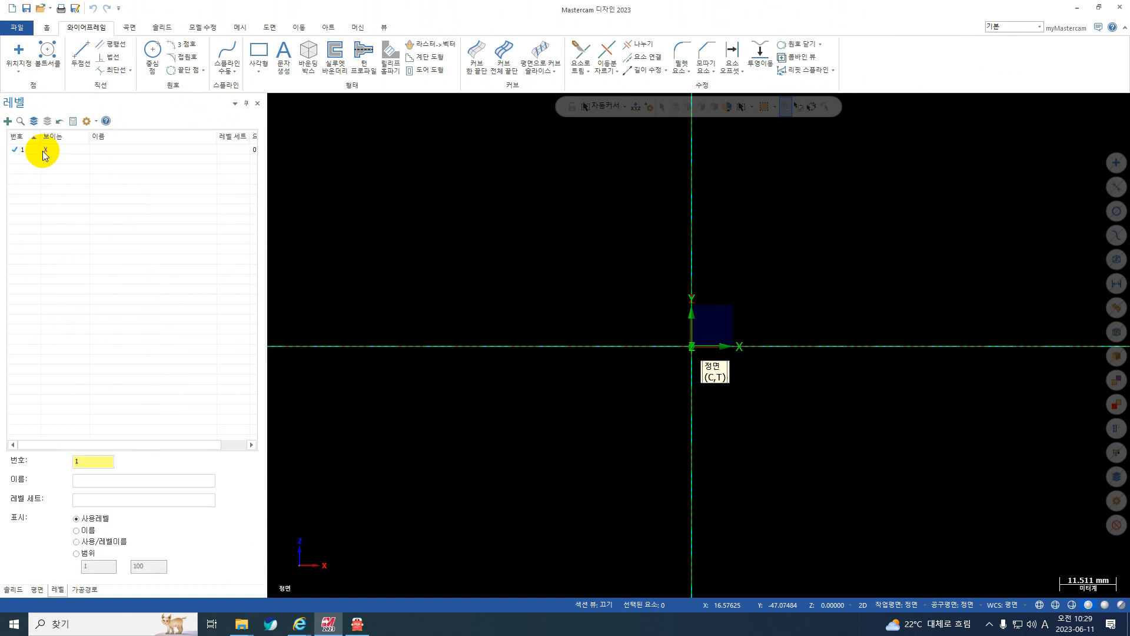
Check the front view in 도면.pdf and draw a 60 × 40 mm rectangular shape (사각형태) with its top-centre anchor at the origin.
{"action": "left_click", "coordinate": [260, 70]}
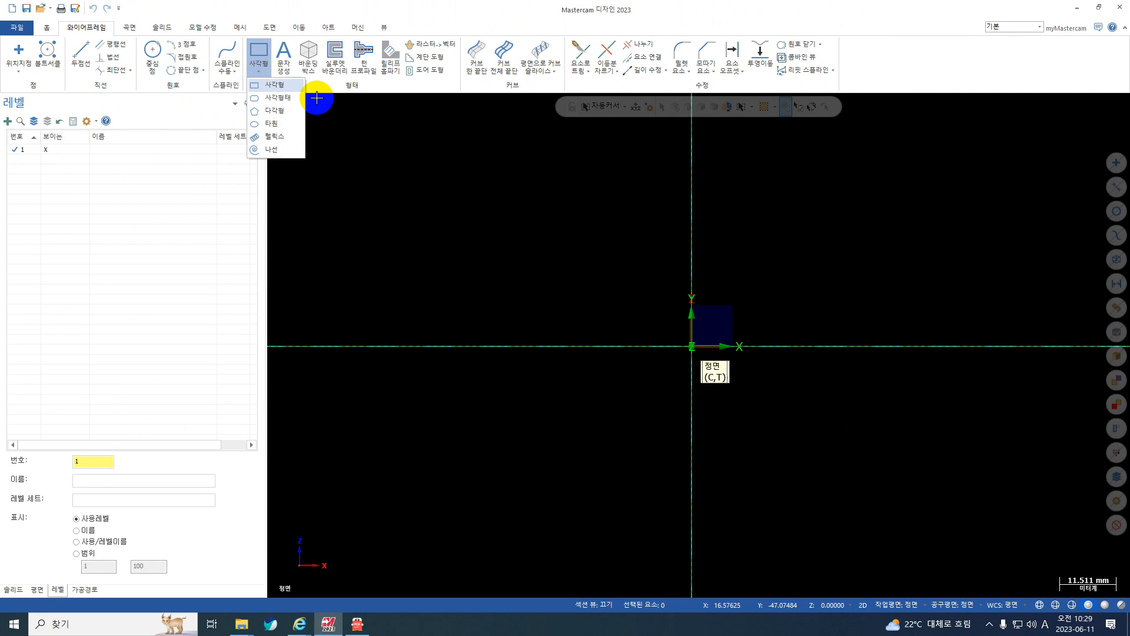
{"action": "left_click", "coordinate": [271, 98]}
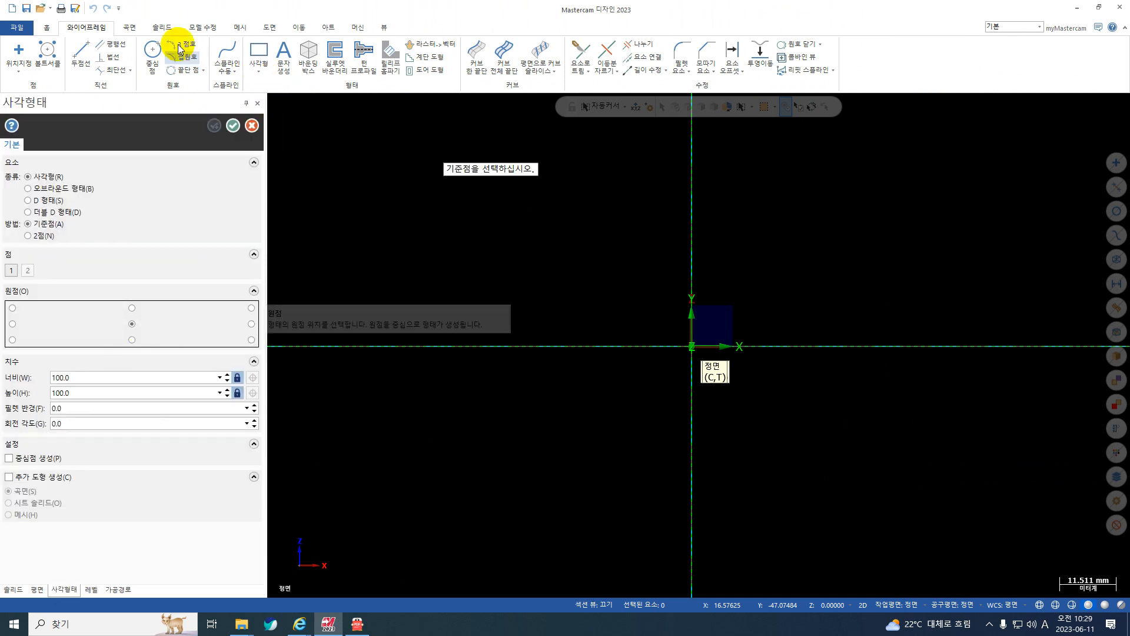
{"action": "left_click", "coordinate": [259, 74]}
{"action": "left_click", "coordinate": [131, 309]}
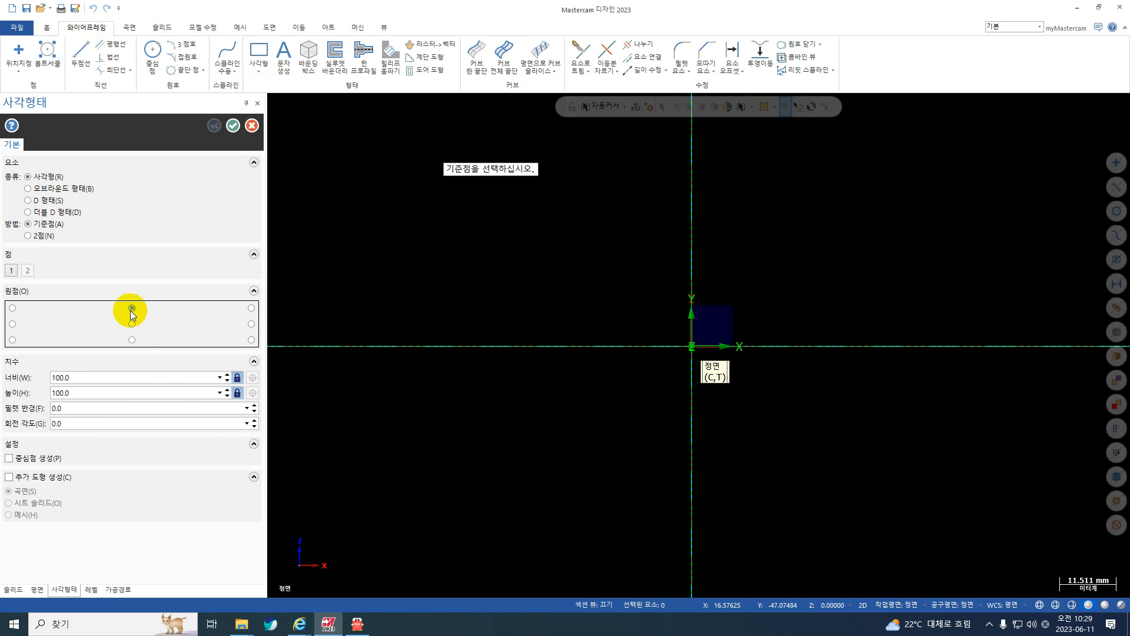
{"action": "left_click", "coordinate": [353, 629]}
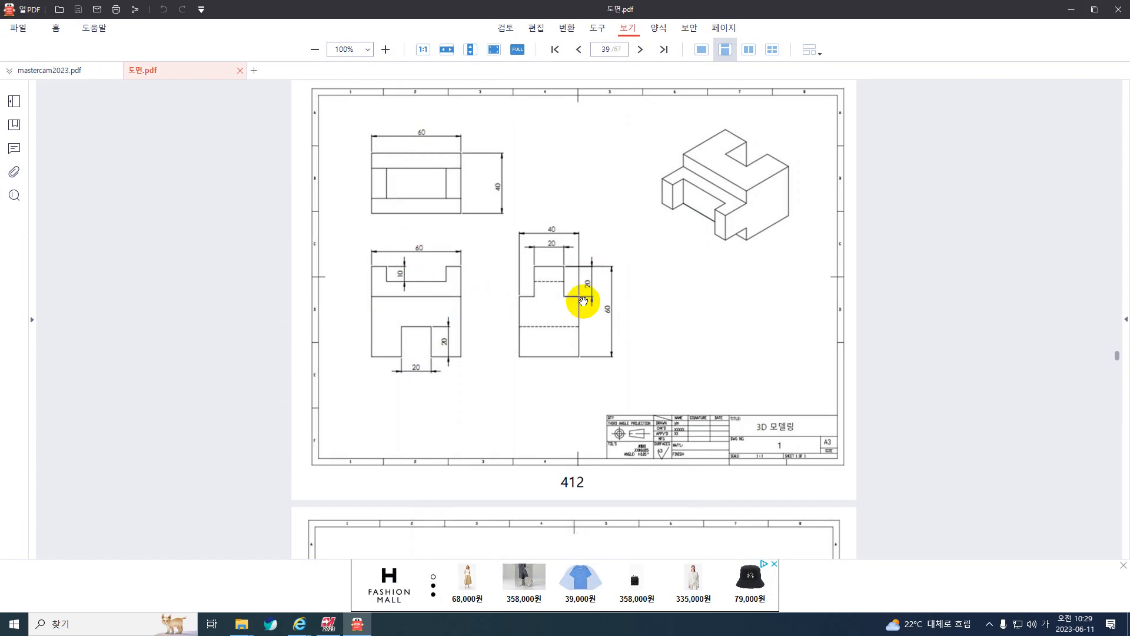
{"action": "left_click", "coordinate": [1071, 10]}
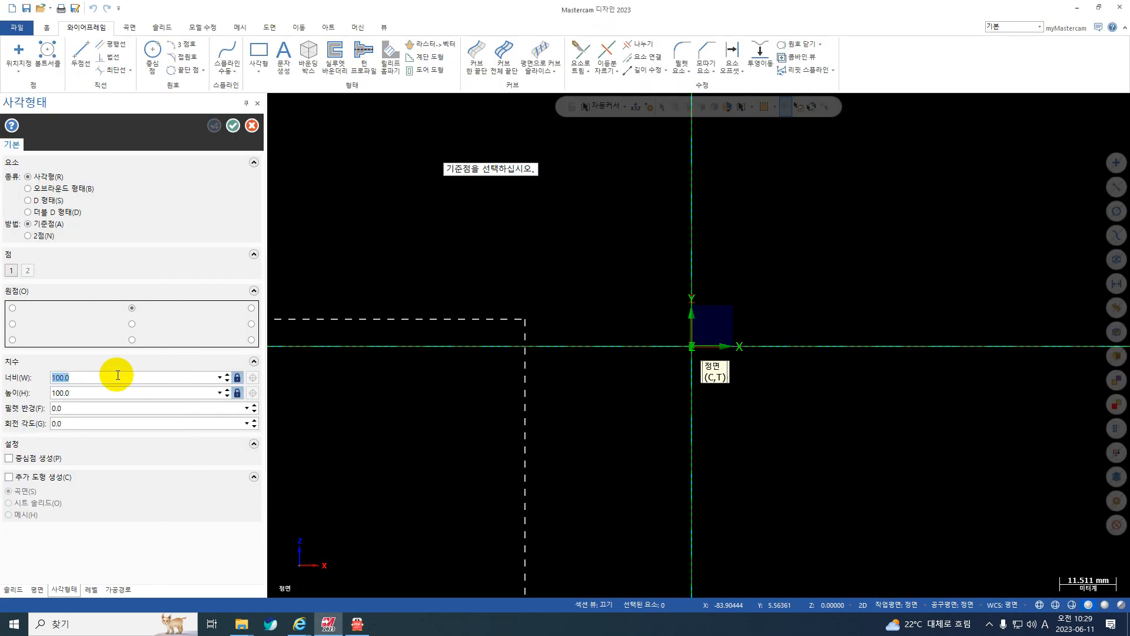
{"action": "type", "text": "60"}
{"action": "left_click", "coordinate": [75, 393]}
{"action": "type", "text": "40"}
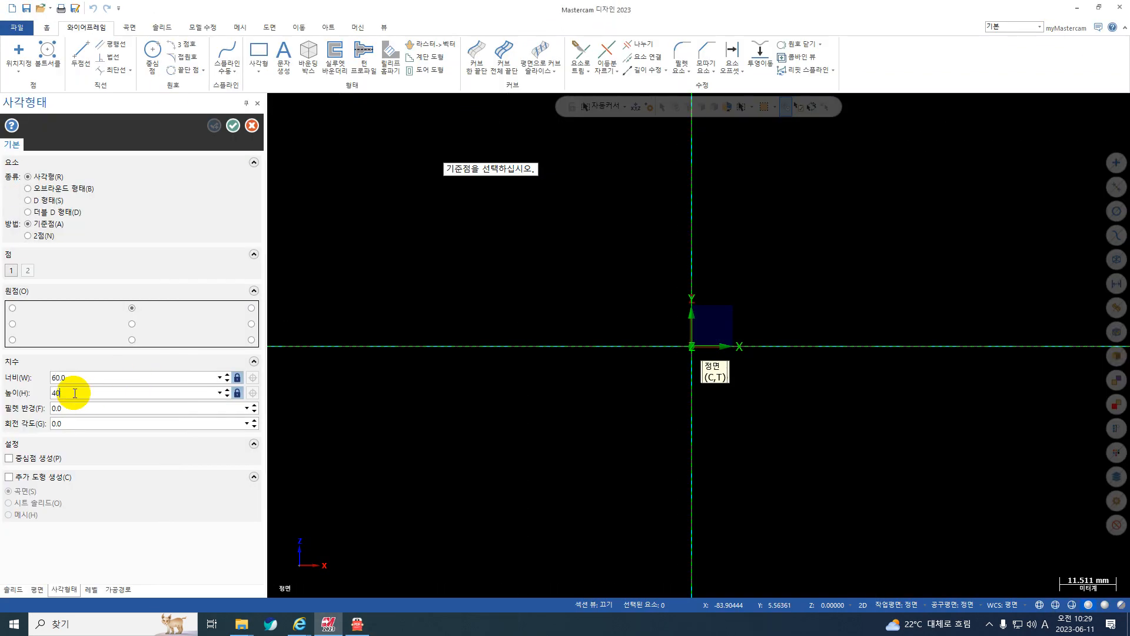
{"action": "key", "text": "Return"}
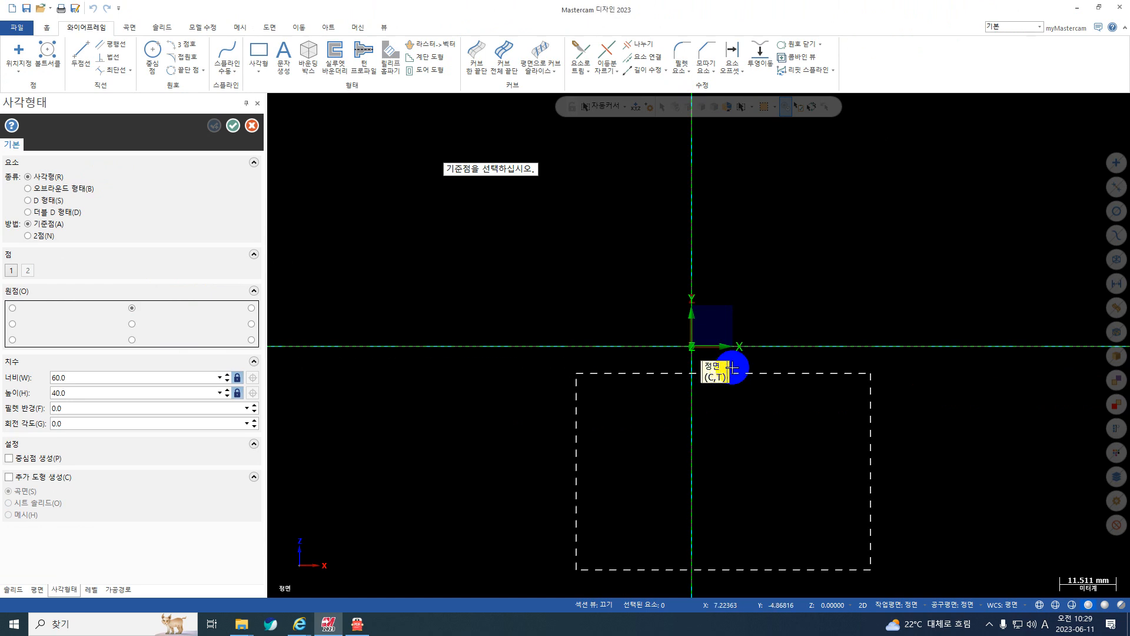
{"action": "left_click", "coordinate": [692, 346]}
{"action": "scroll", "coordinate": [533, 250], "scroll_direction": "down", "scroll_amount": 2}
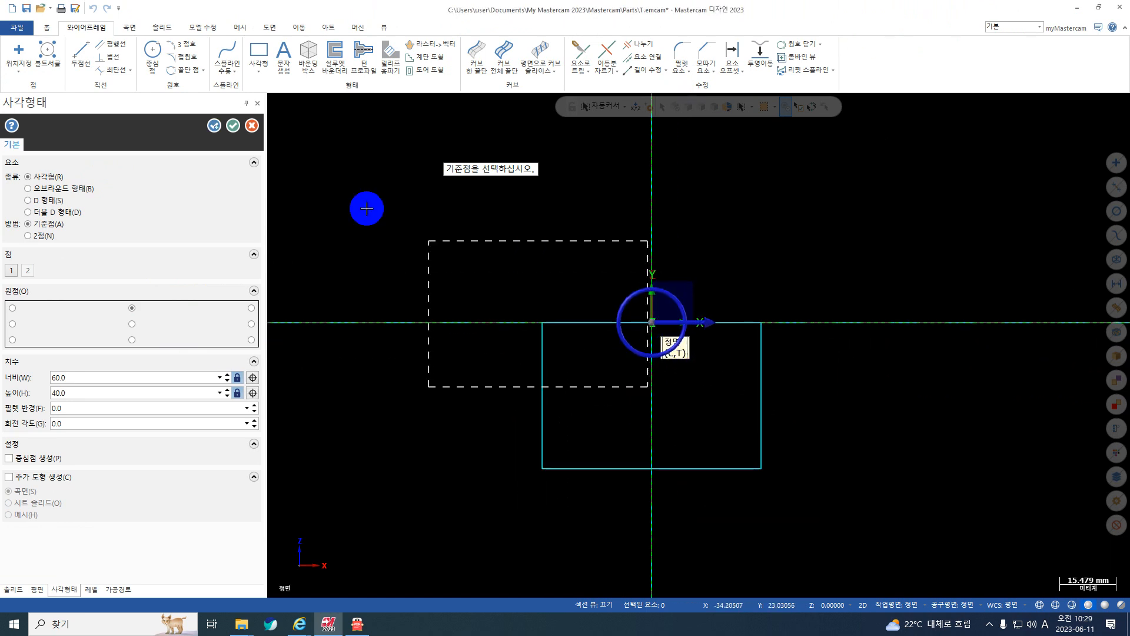
{"action": "left_click", "coordinate": [233, 125]}
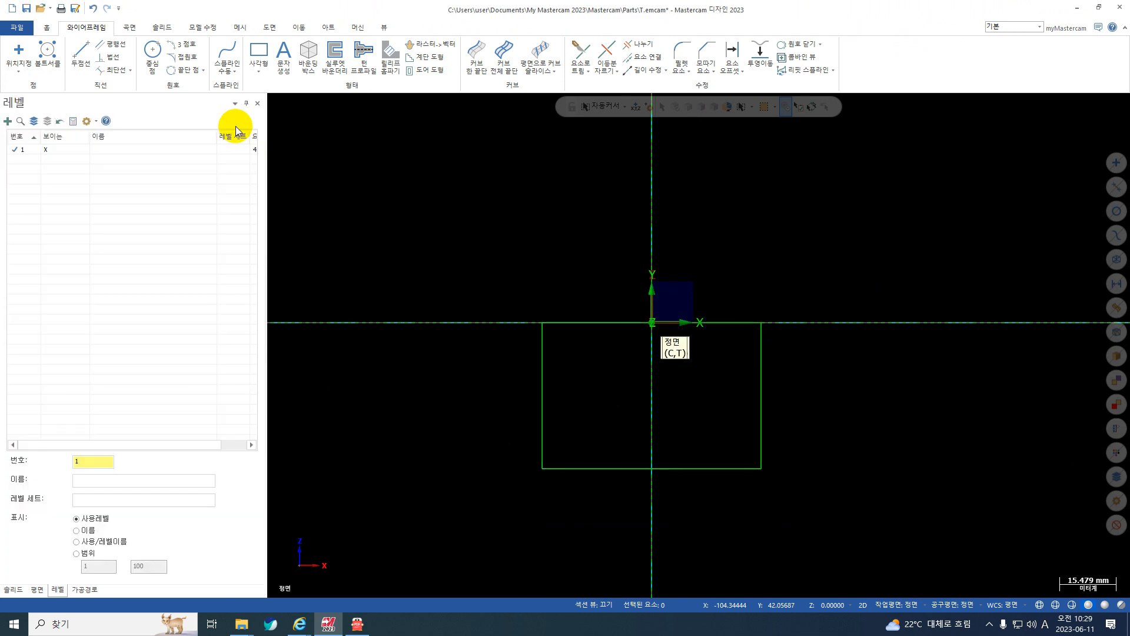
Hide the gnomon display at the origin, and check the bottom notch's dimensions in the front view of 도면.pdf.
{"action": "left_click", "coordinate": [383, 27]}
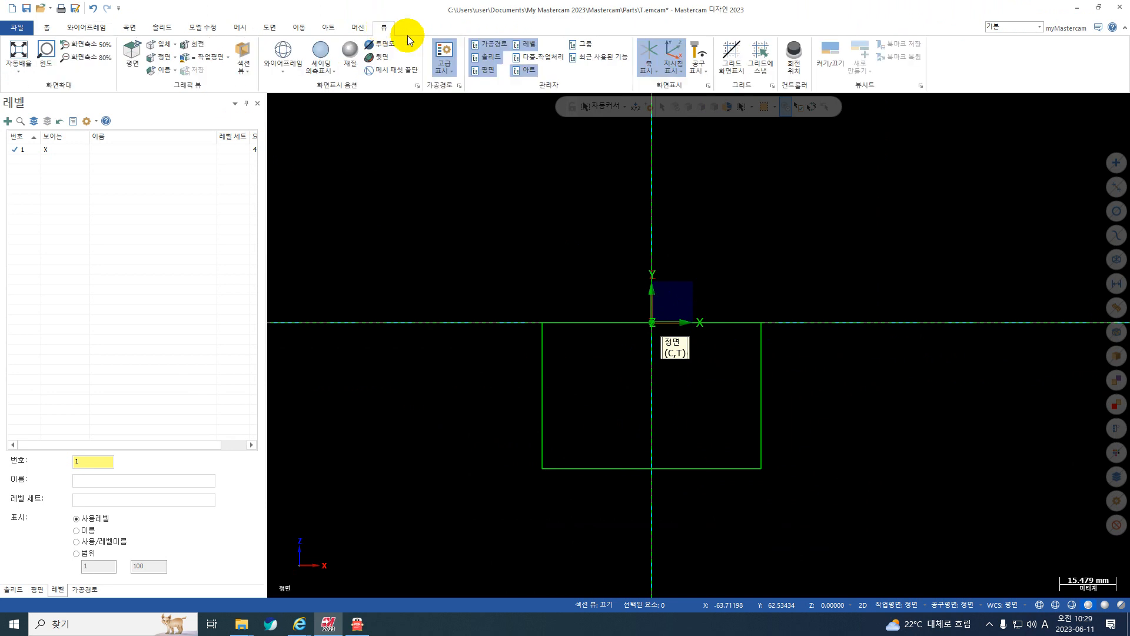
{"action": "left_click", "coordinate": [655, 60]}
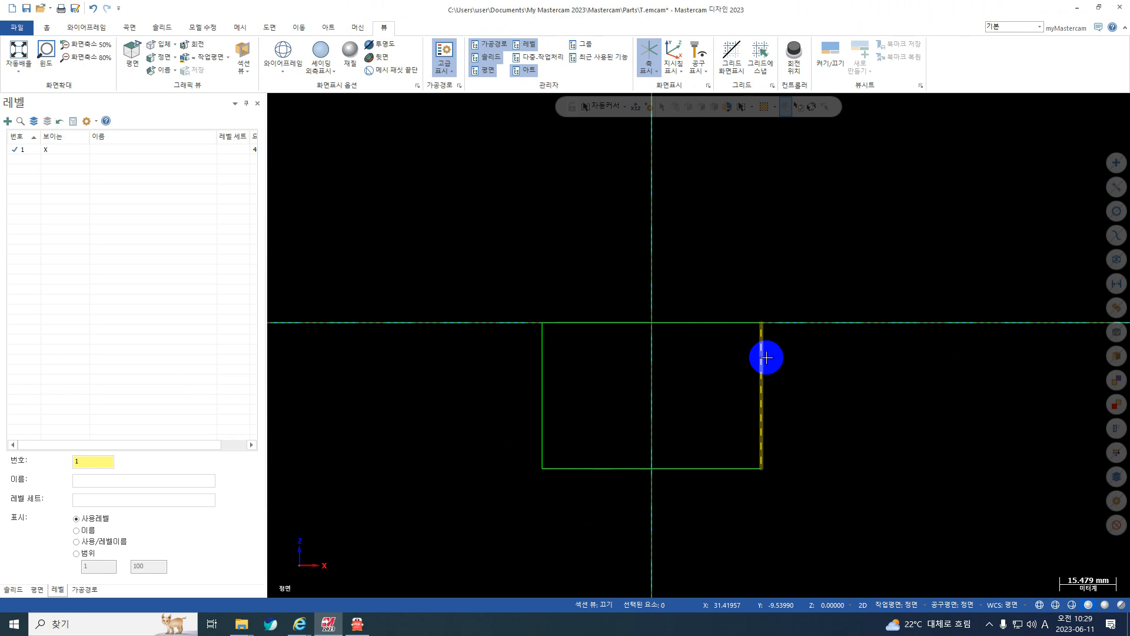
{"action": "left_click", "coordinate": [358, 624]}
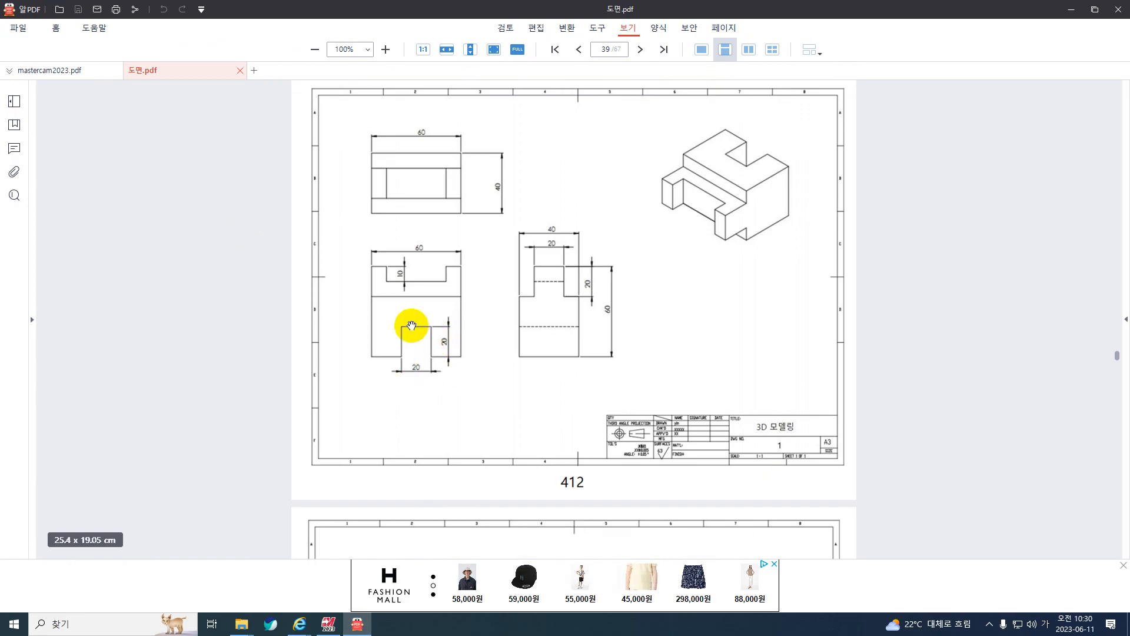
{"action": "left_click", "coordinate": [1071, 10]}
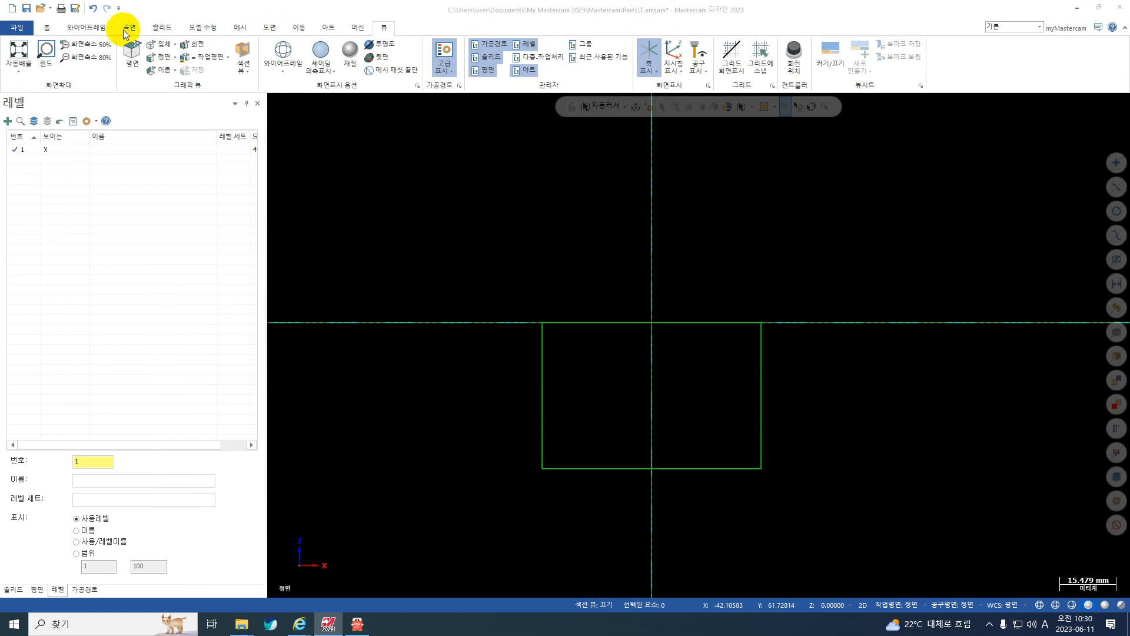
Draw a 20 × 20 mm rectangular shape (사각형태) with its bottom-centre anchor on the midpoint of the large rectangle's bottom edge.
{"action": "left_click", "coordinate": [94, 27]}
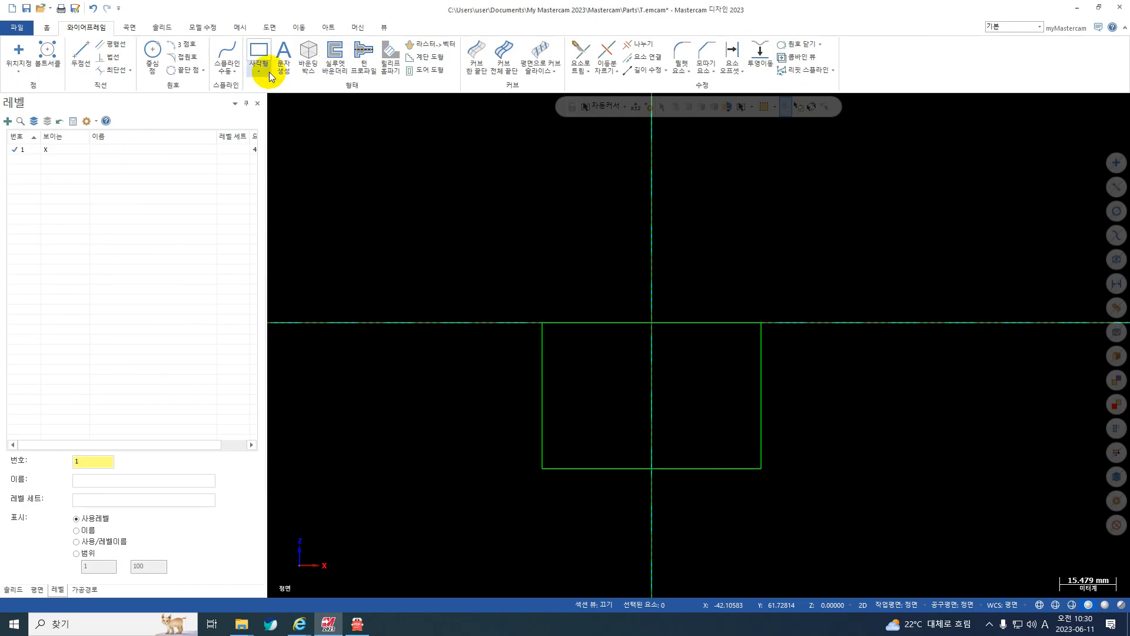
{"action": "left_click", "coordinate": [530, 146]}
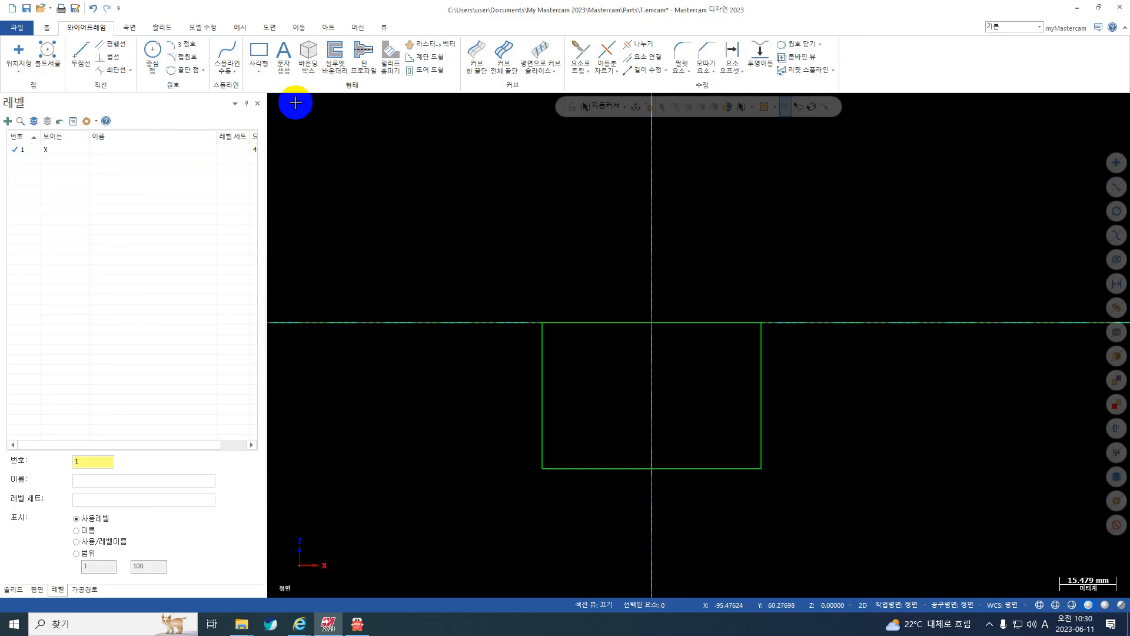
{"action": "left_click", "coordinate": [474, 142]}
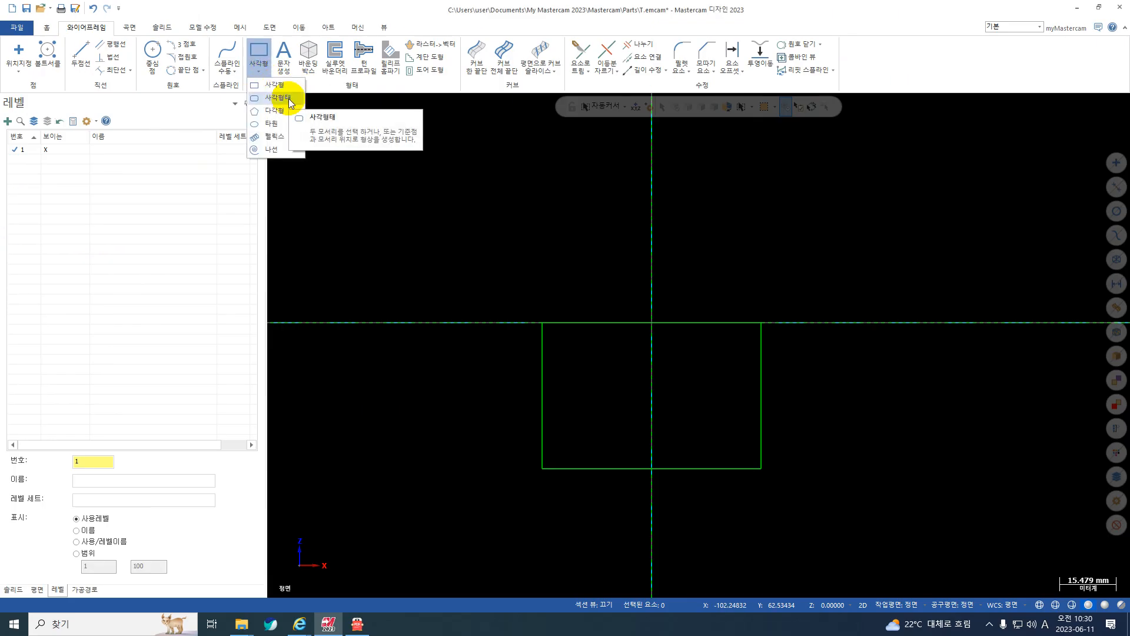
{"action": "left_click", "coordinate": [288, 98]}
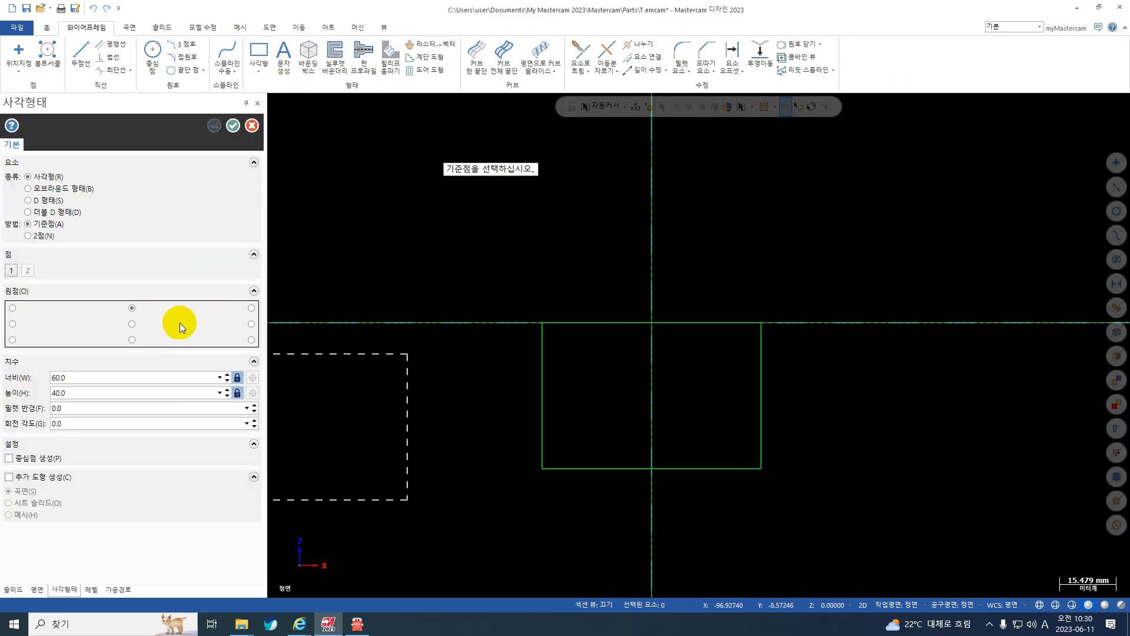
{"action": "left_click", "coordinate": [131, 341]}
{"action": "left_click", "coordinate": [96, 376]}
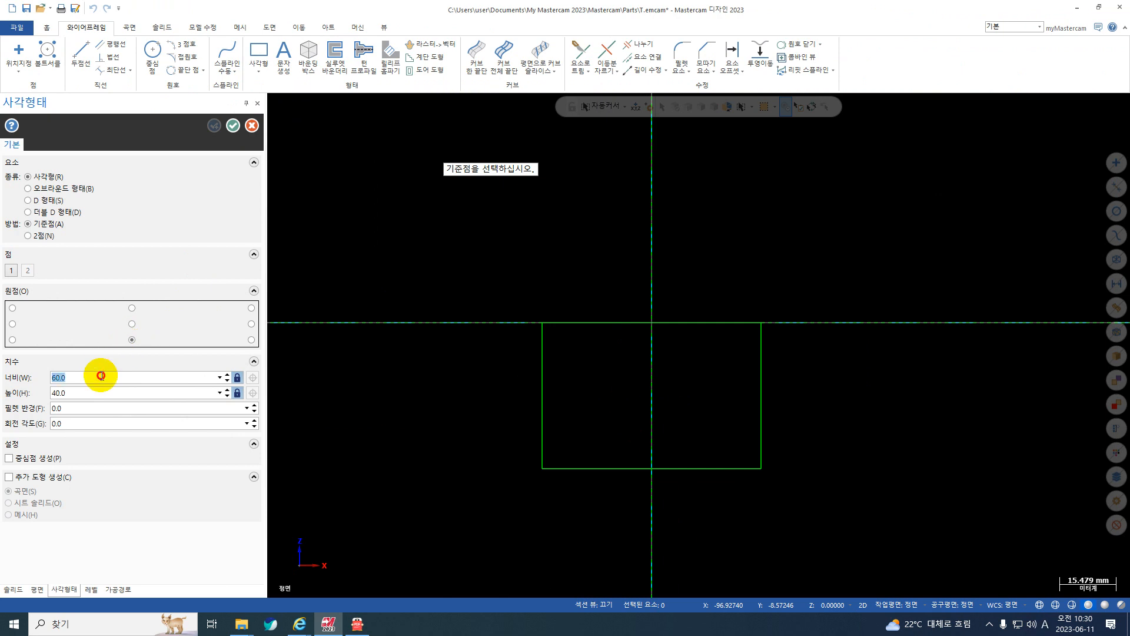
{"action": "type", "text": "20"}
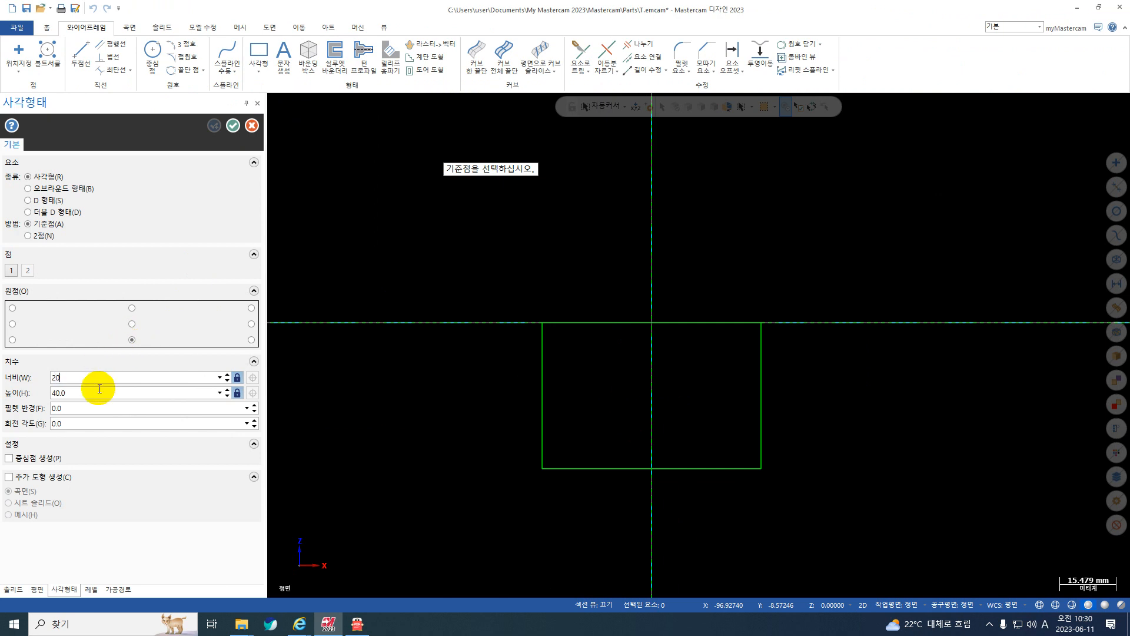
{"action": "left_click", "coordinate": [94, 391]}
{"action": "type", "text": "20"}
{"action": "key", "text": "Return"}
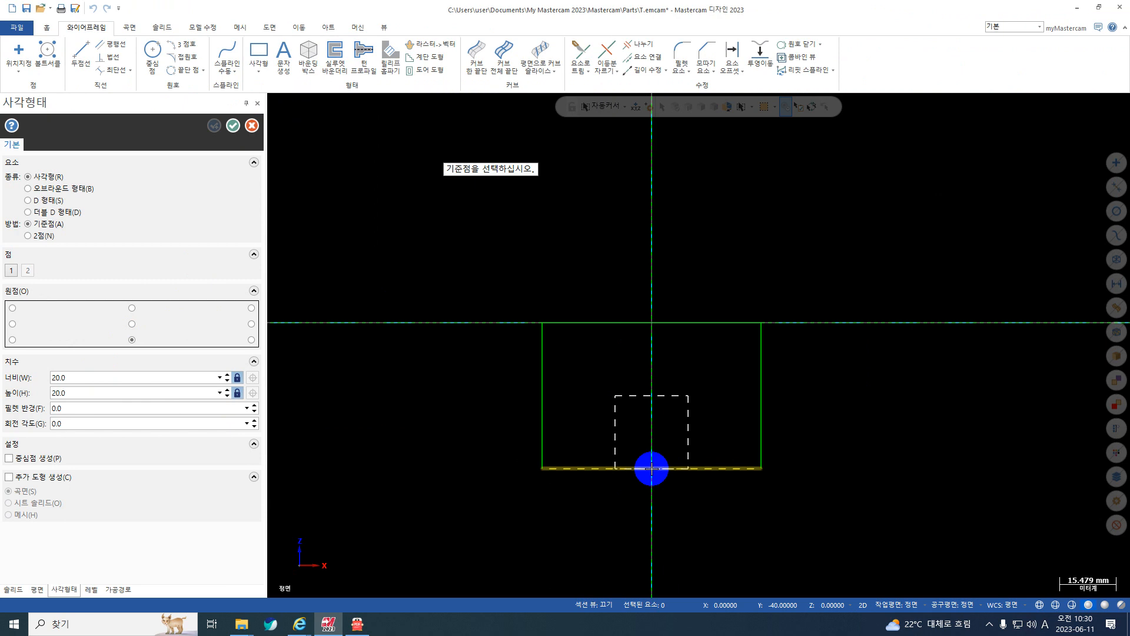
{"action": "left_click", "coordinate": [651, 468]}
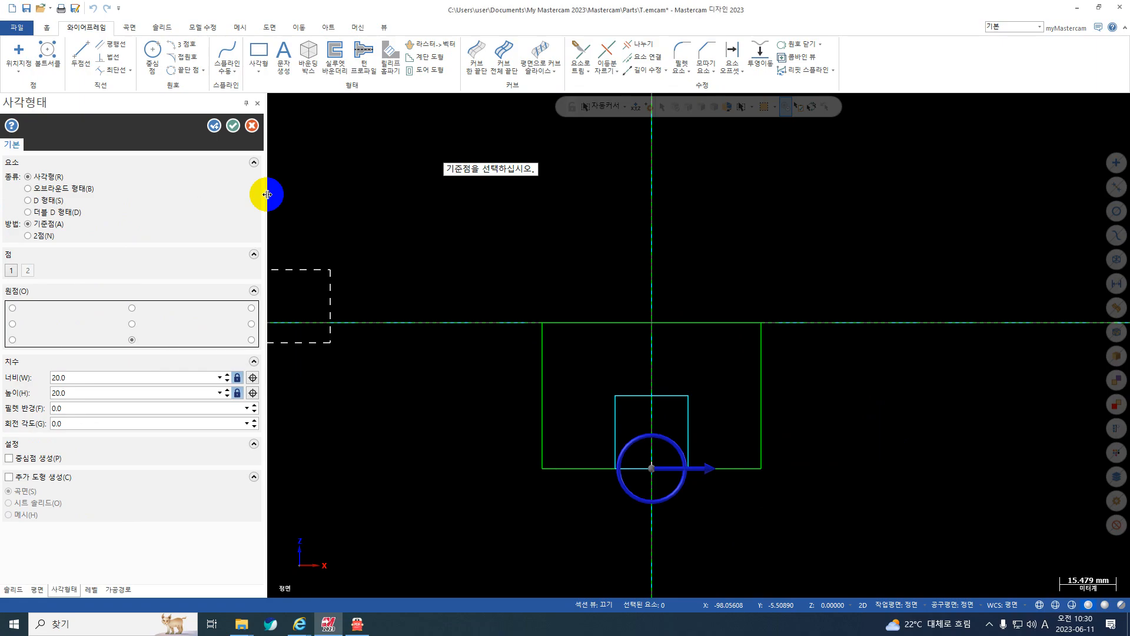
{"action": "left_click", "coordinate": [232, 122]}
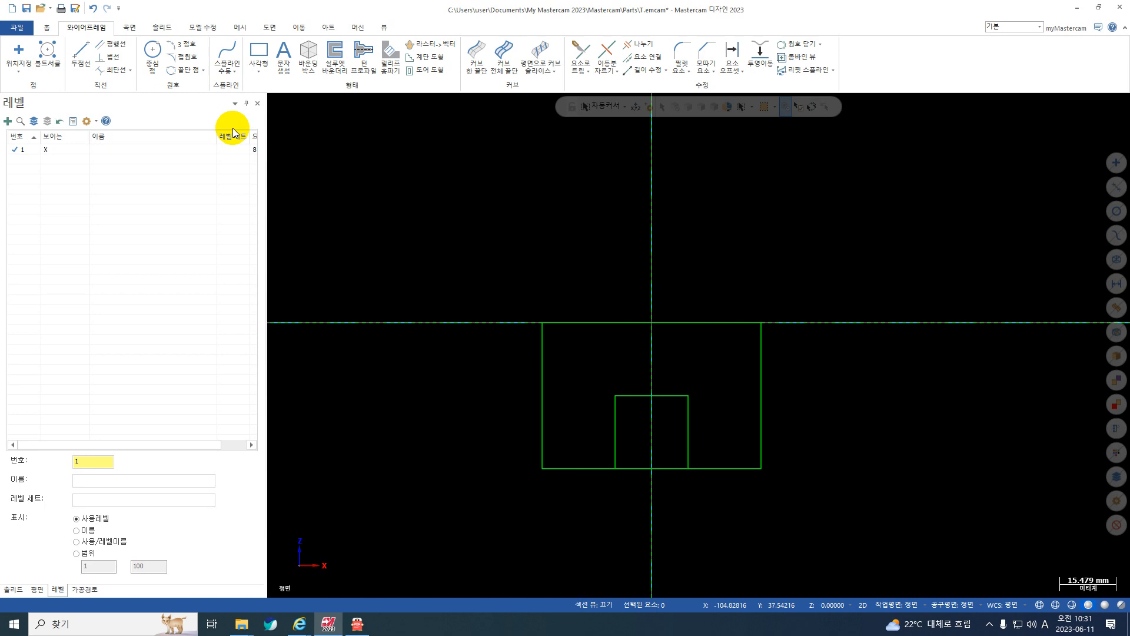
Trim away the large rectangle's bottom edge between the notch sides with the 나누기 command.
{"action": "left_click", "coordinate": [640, 46]}
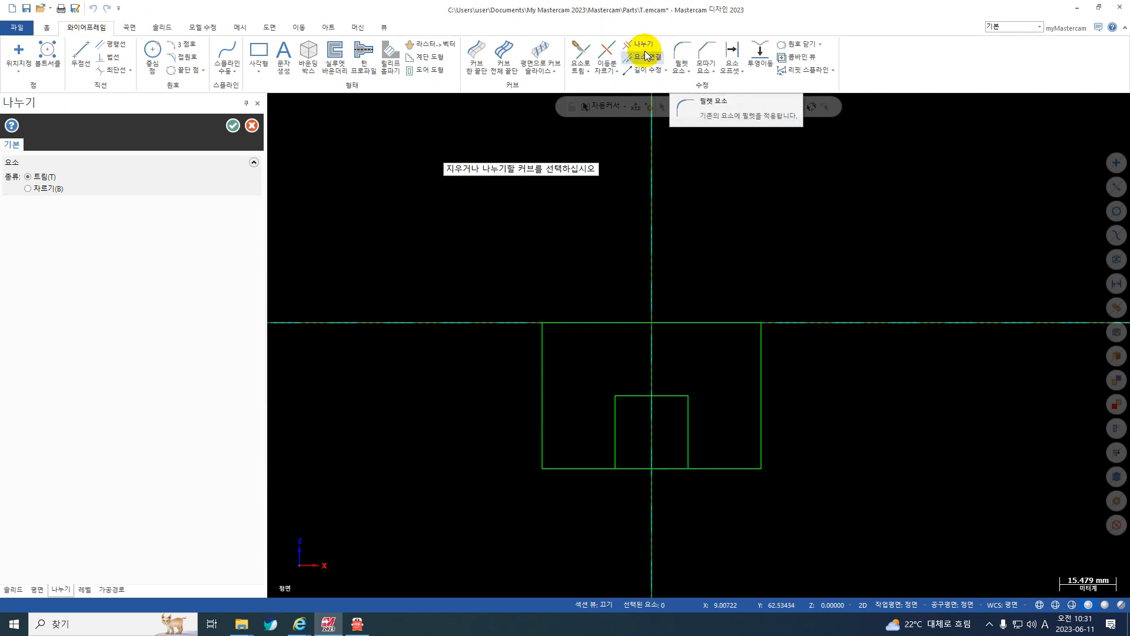
{"action": "left_click", "coordinate": [656, 473]}
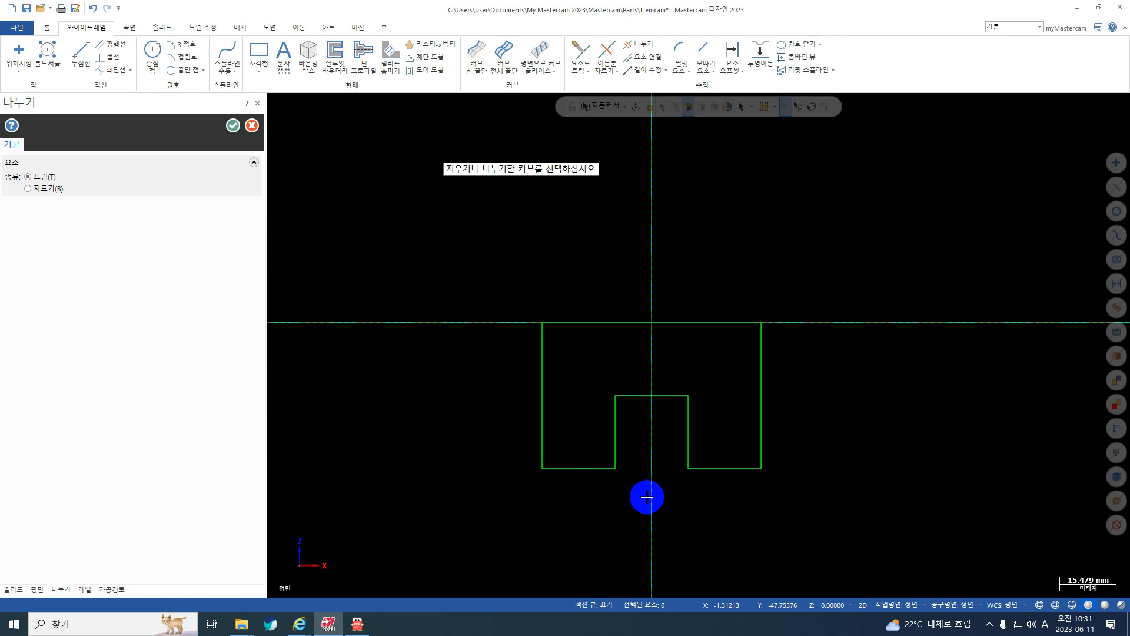
{"action": "key", "text": "Escape"}
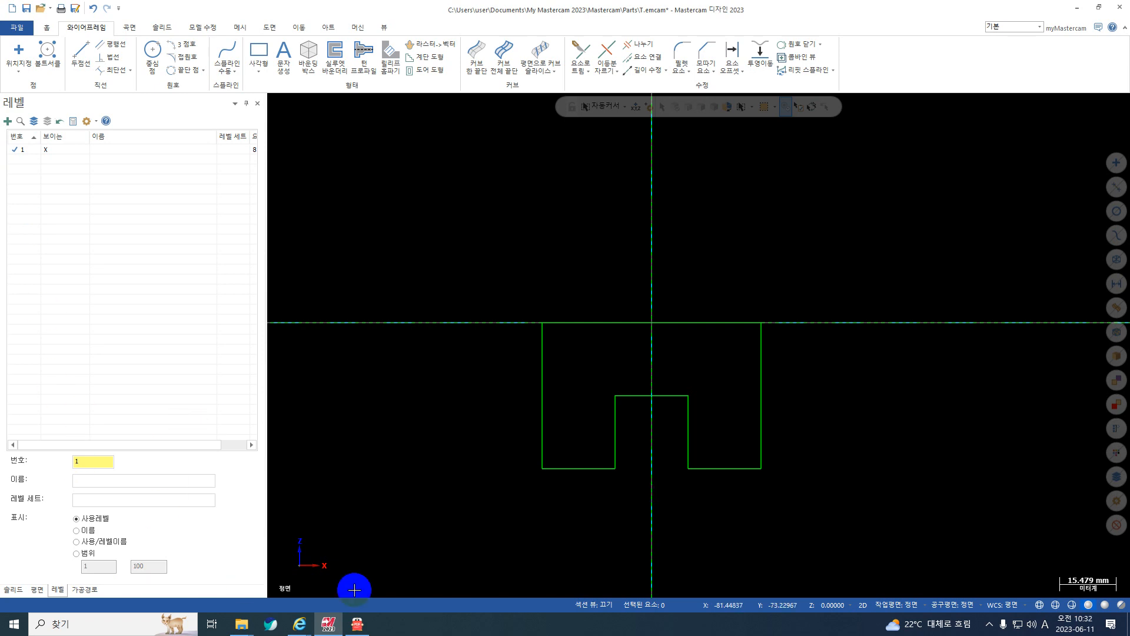
Check the front view in 도면.pdf, make level 2 the current level in Mastercam, and hide level 1.
{"action": "left_click", "coordinate": [357, 623]}
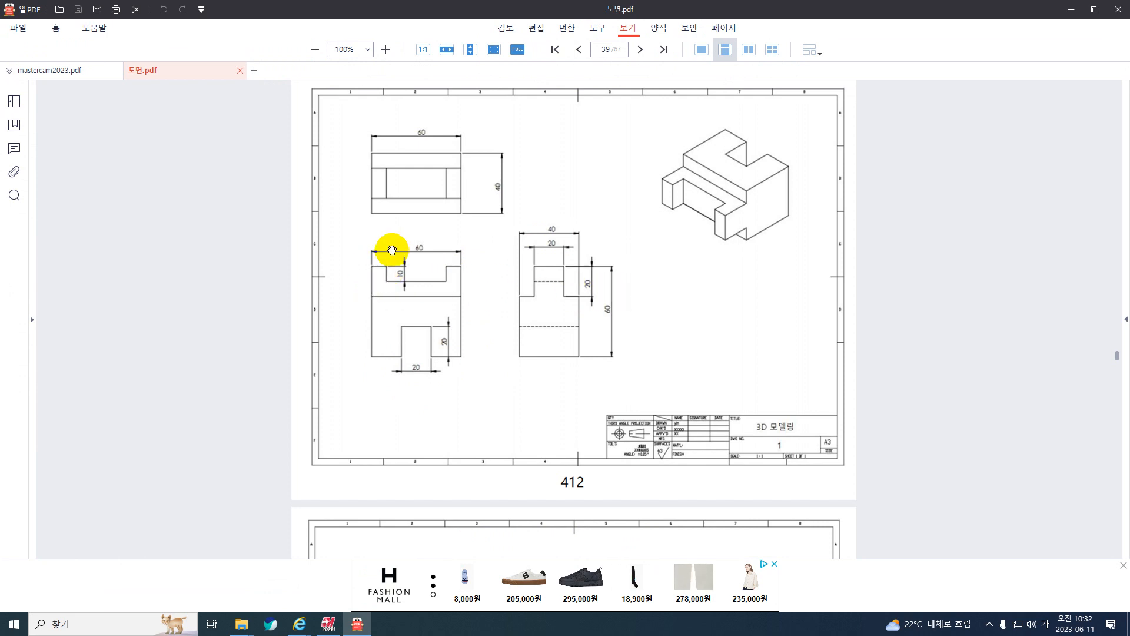
{"action": "left_click", "coordinate": [1071, 9]}
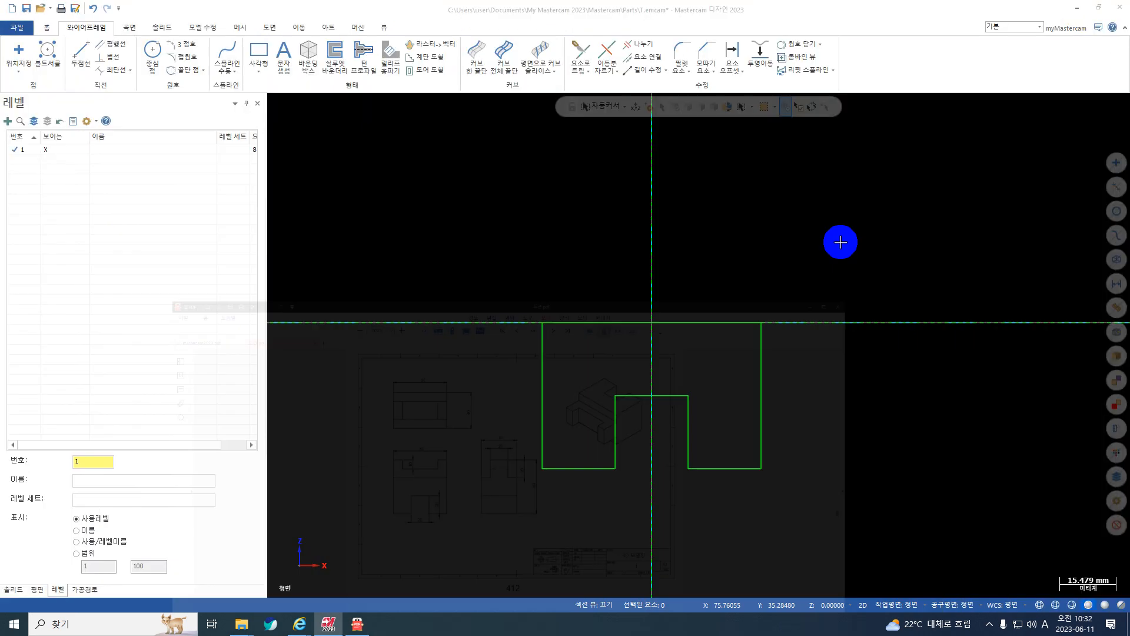
{"action": "double_click", "coordinate": [88, 461]}
{"action": "type", "text": "2"}
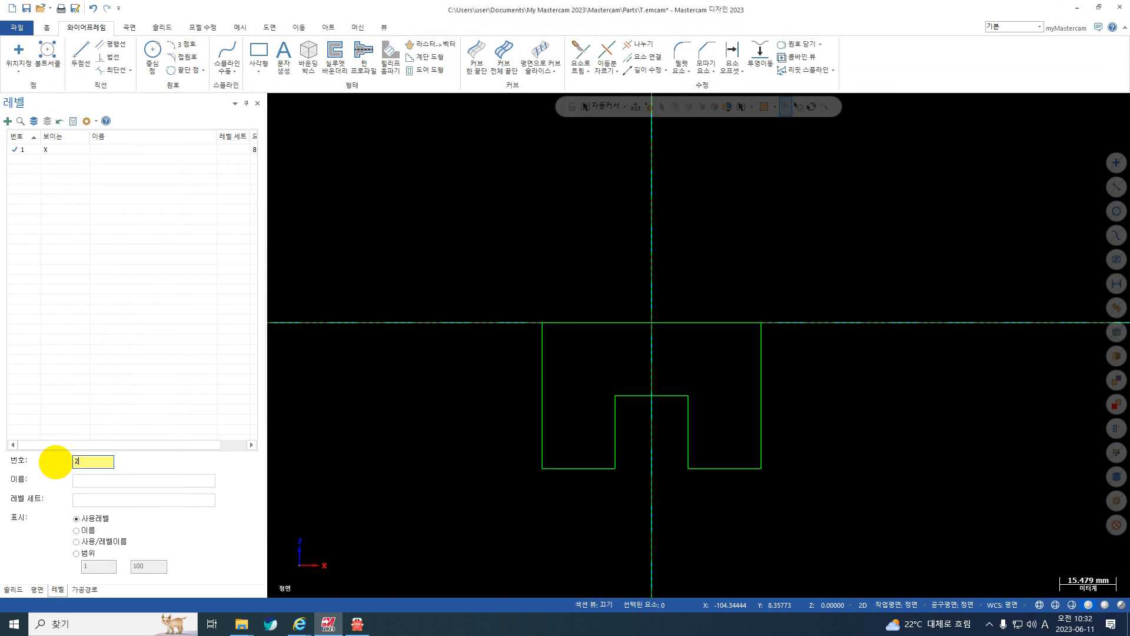
{"action": "key", "text": "Return"}
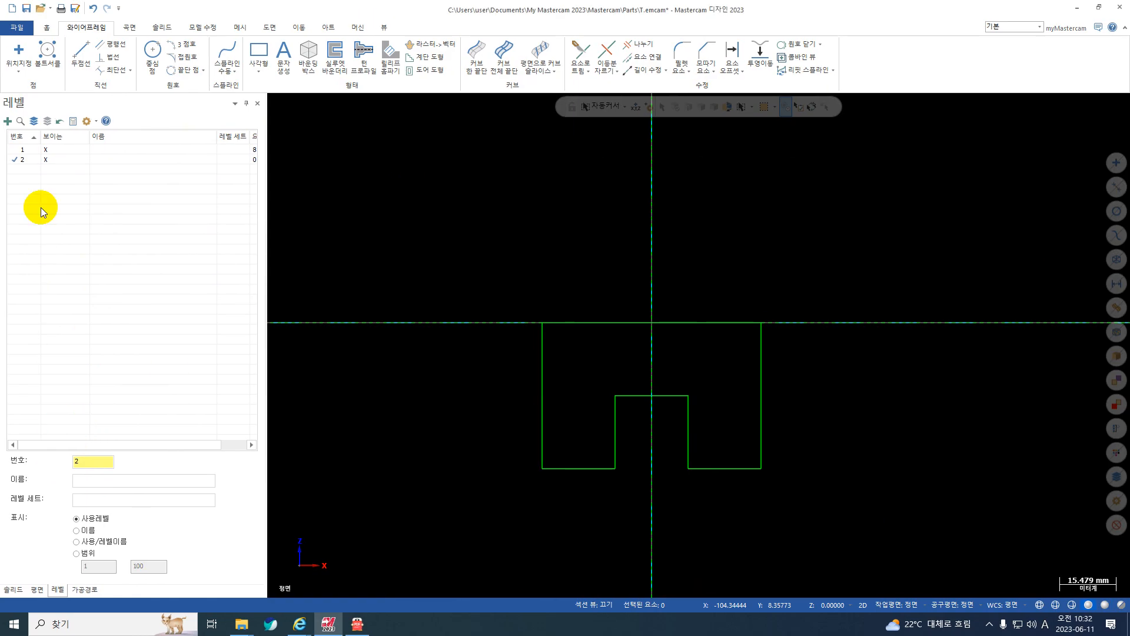
{"action": "left_click", "coordinate": [47, 150]}
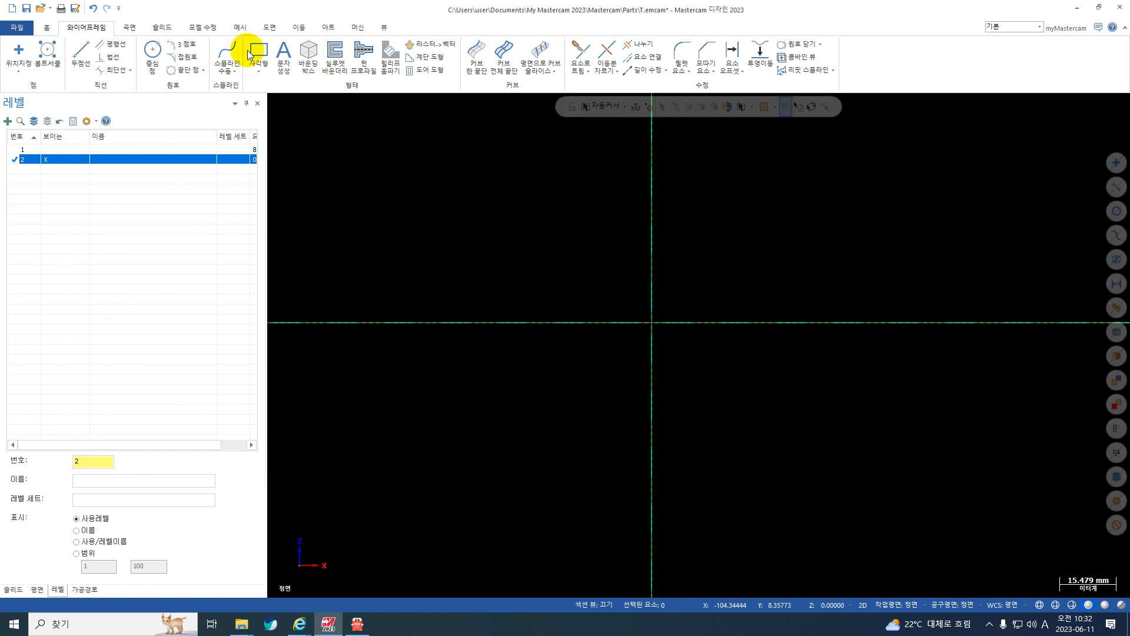
Draw a 60 × 20 mm rectangular shape (사각형태) with its bottom-centre anchor at the origin.
{"action": "left_click", "coordinate": [255, 75]}
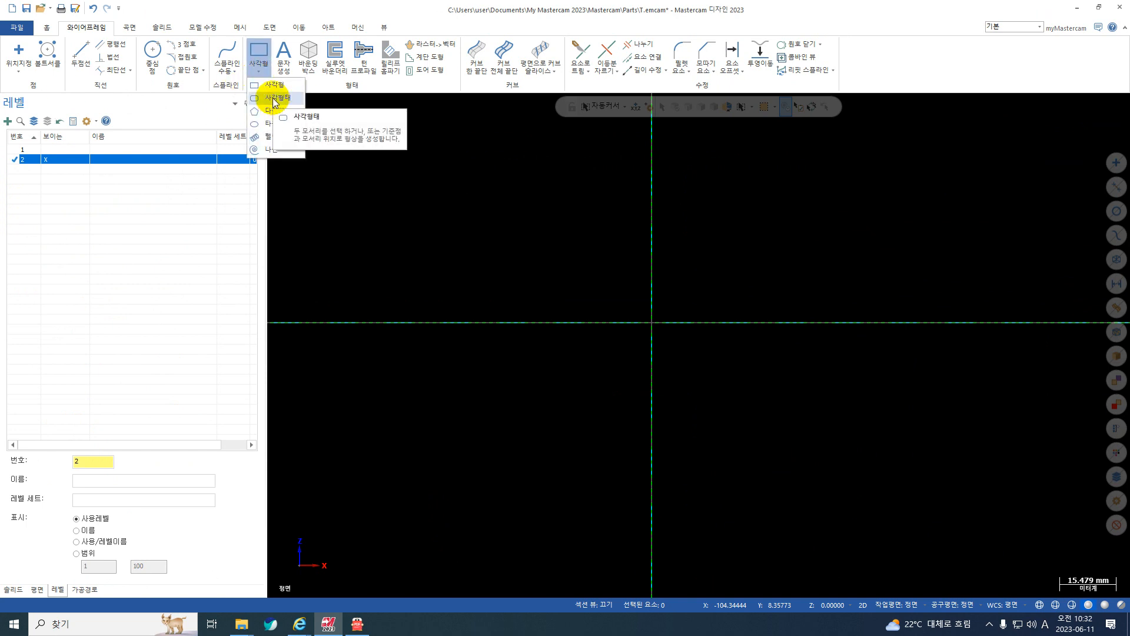
{"action": "left_click", "coordinate": [274, 98]}
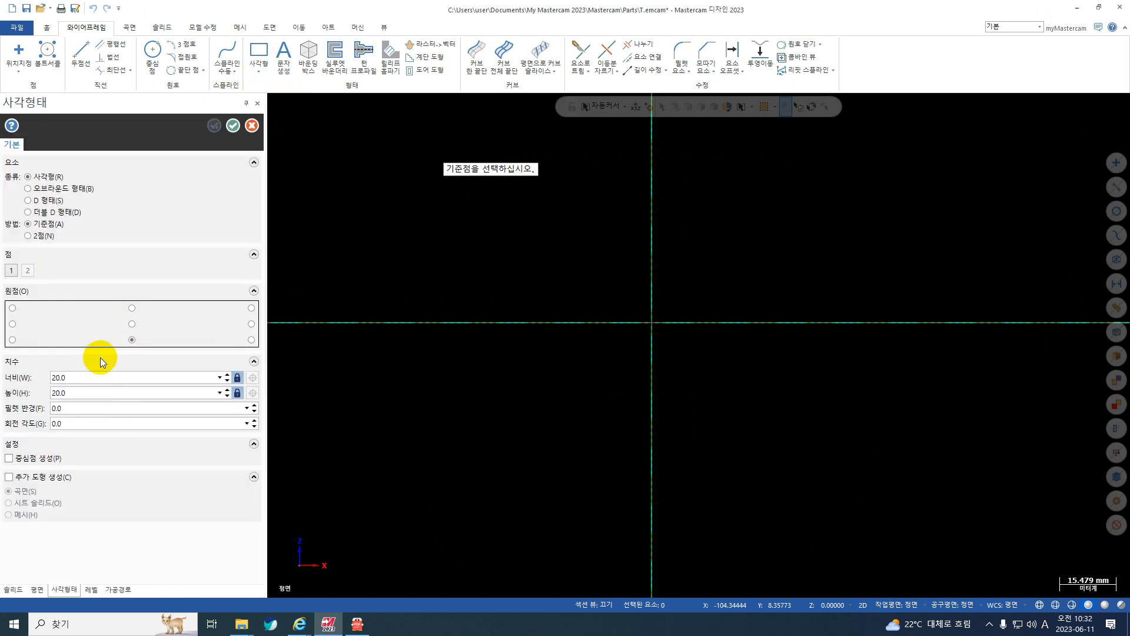
{"action": "left_click", "coordinate": [83, 375]}
{"action": "type", "text": "60"}
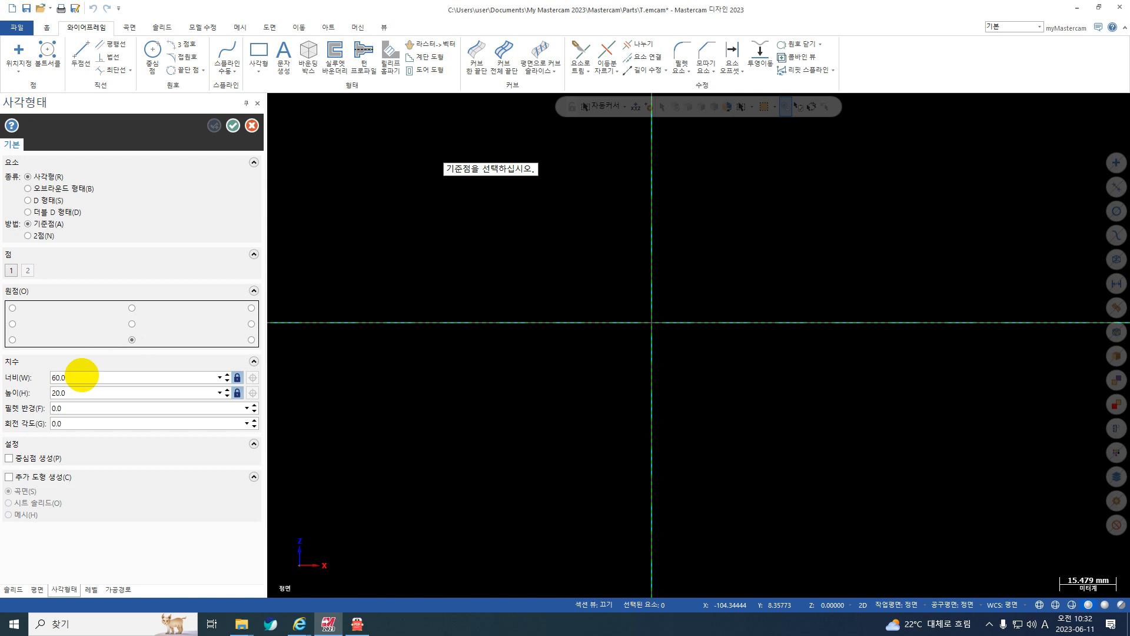
{"action": "left_click", "coordinate": [652, 323]}
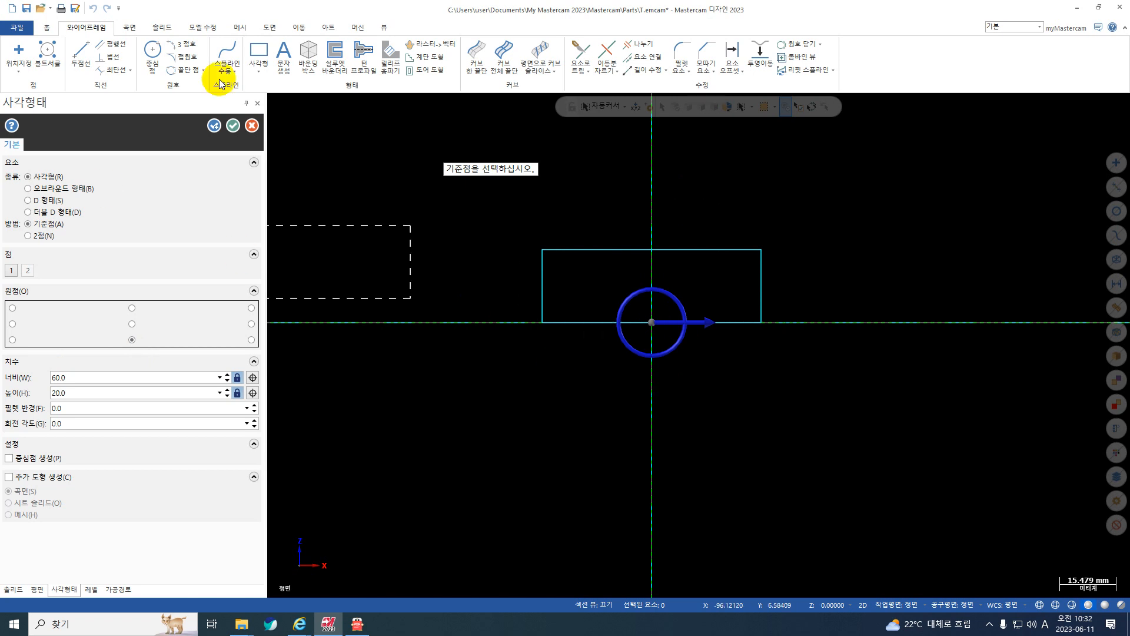
{"action": "left_click", "coordinate": [214, 126]}
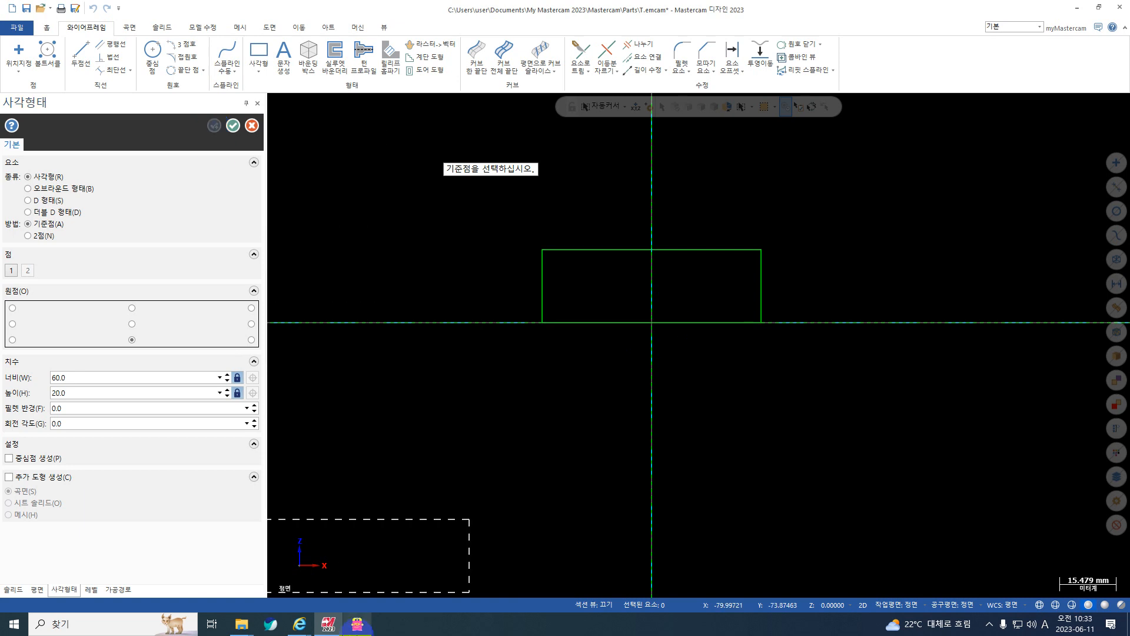
Check the top notch in 도면.pdf and draw a 40 × 10 mm rectangular shape with its top-centre anchor on the rectangle's top-edge midpoint.
{"action": "left_click", "coordinate": [372, 565]}
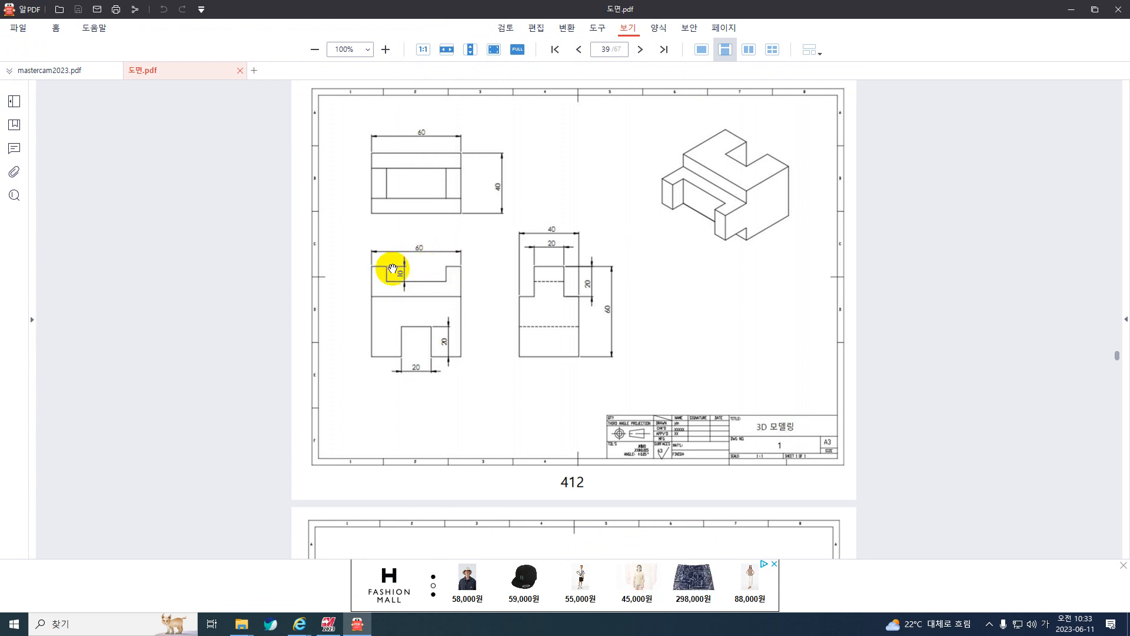
{"action": "left_click", "coordinate": [1071, 7]}
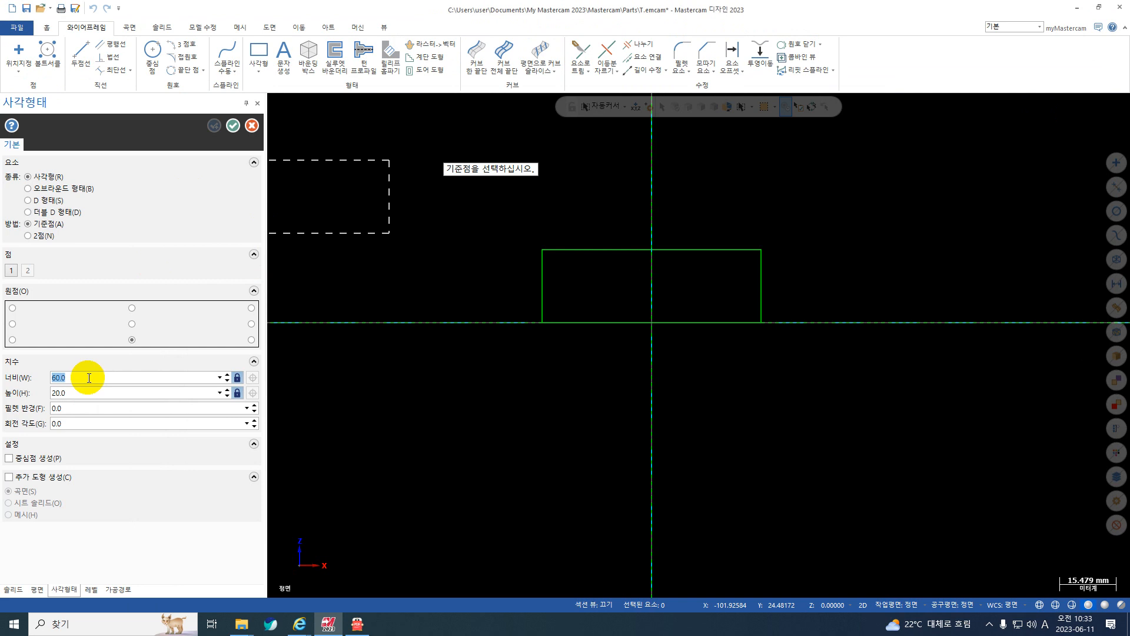
{"action": "type", "text": "40"}
{"action": "left_click", "coordinate": [61, 396]}
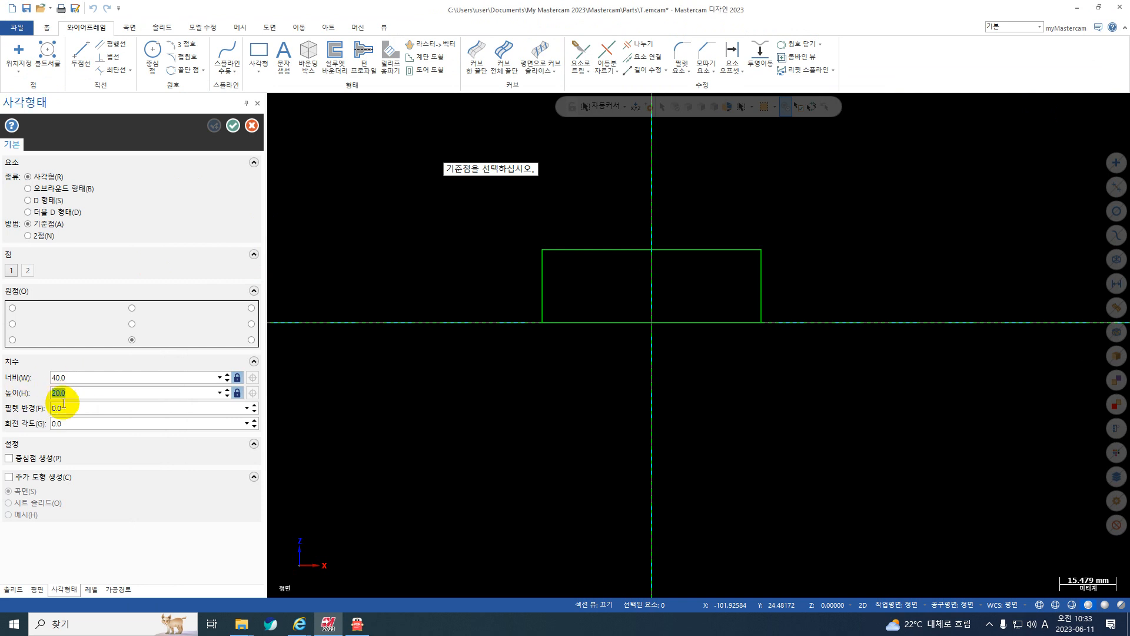
{"action": "type", "text": "10"}
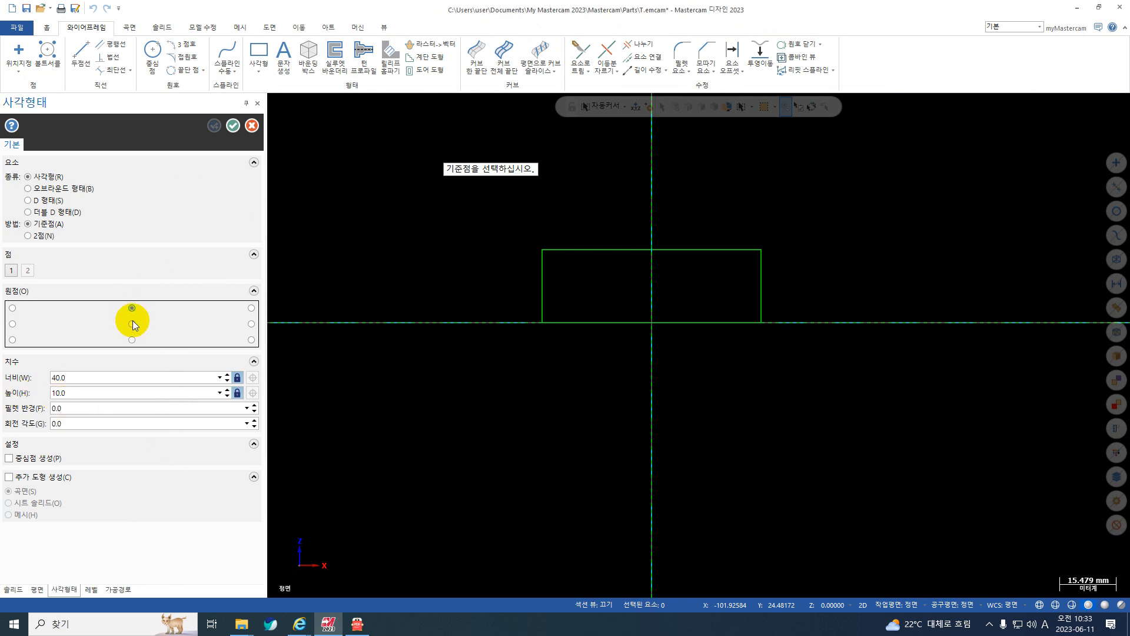
{"action": "left_click", "coordinate": [652, 250]}
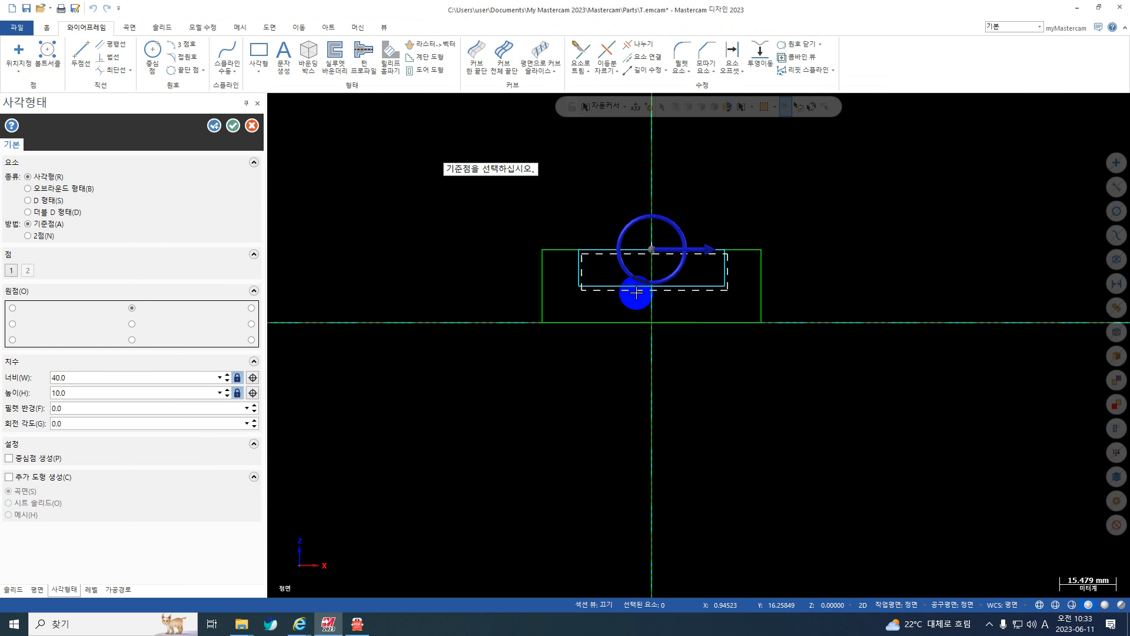
{"action": "left_click", "coordinate": [233, 126]}
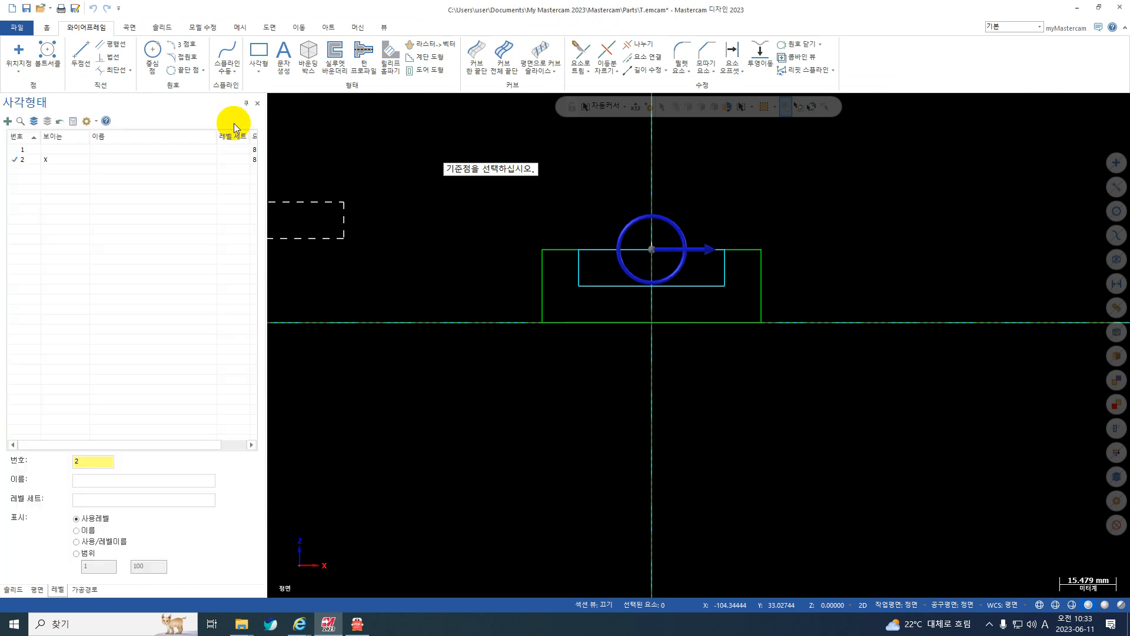
Trim away the upper rectangle's top edge between the notch sides with the 나누기 command.
{"action": "left_click", "coordinate": [641, 44]}
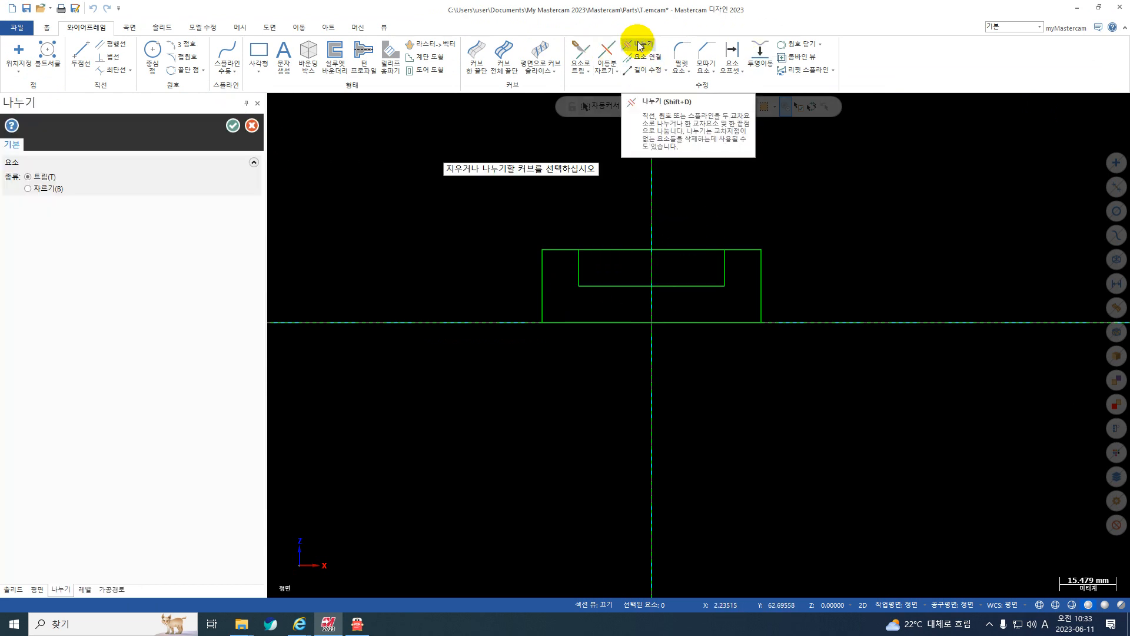
{"action": "left_click", "coordinate": [680, 250]}
{"action": "middle_click_drag", "start_coordinate": [784, 257], "coordinate": [731, 290]}
{"action": "left_click", "coordinate": [252, 125]}
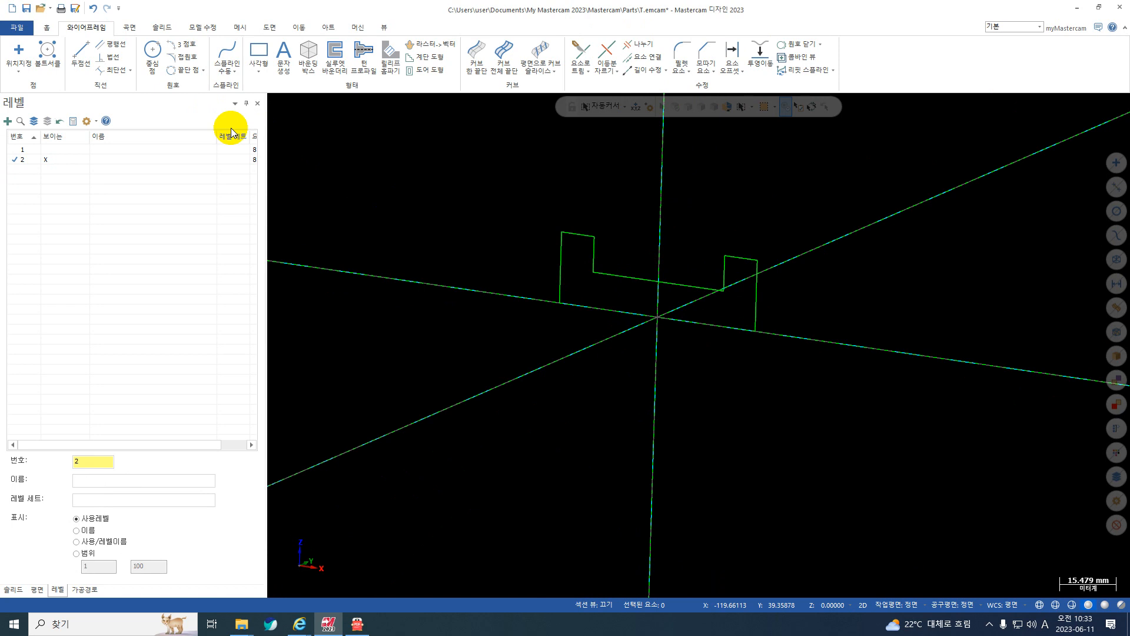
Set the graphics view and construction plane to 평면 (top), and tilt the profile into a 3D view.
{"action": "right_click", "coordinate": [735, 185]}
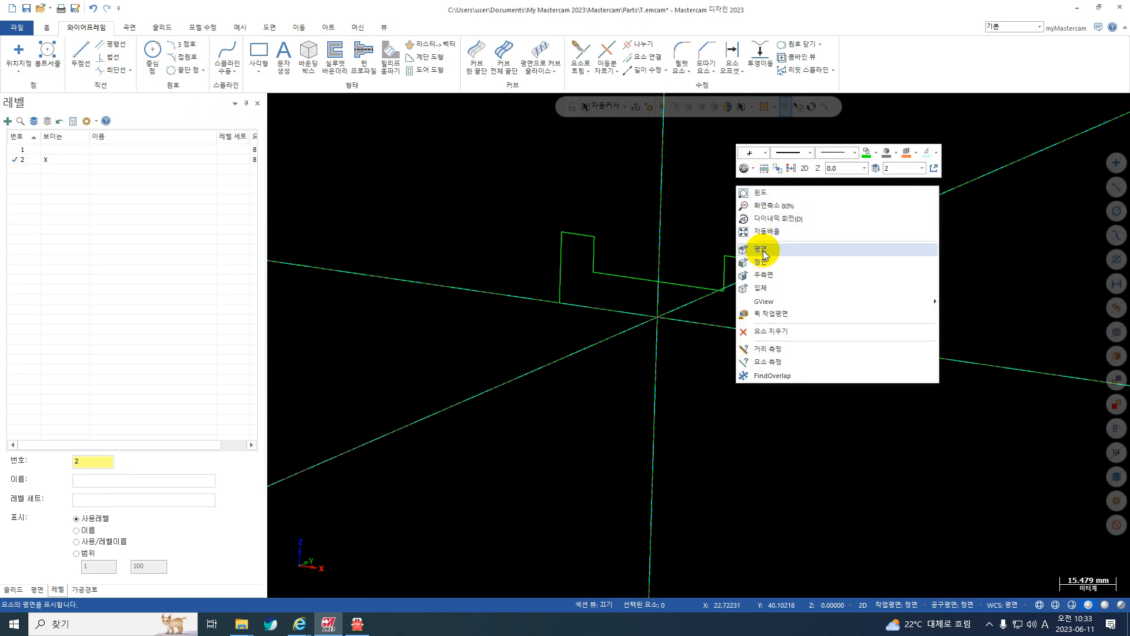
{"action": "left_click", "coordinate": [765, 253]}
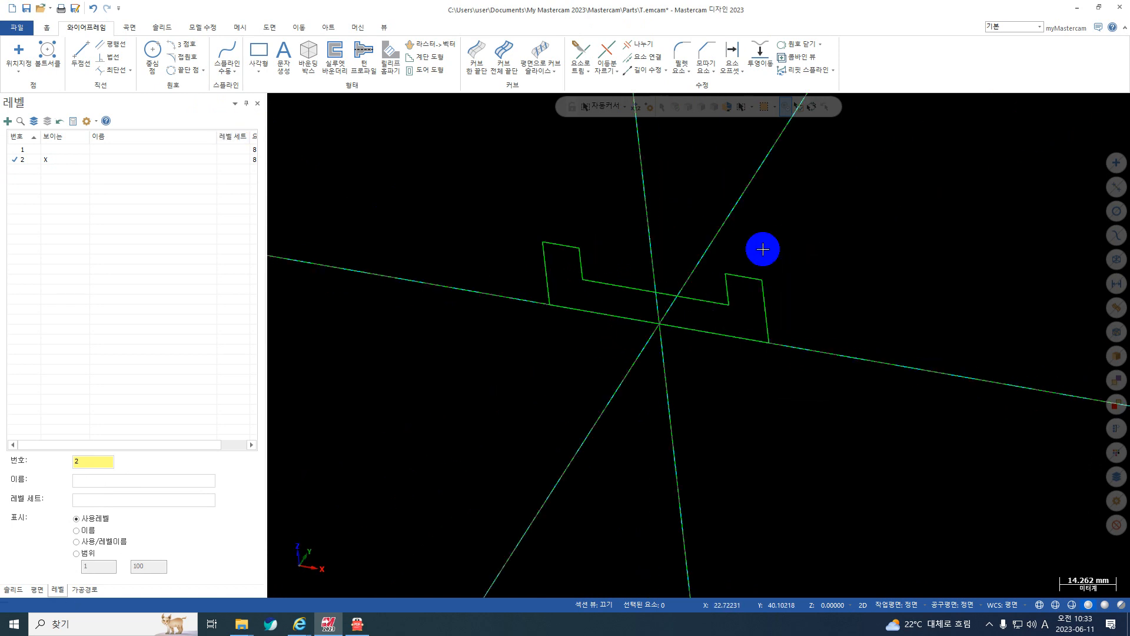
{"action": "middle_click_drag", "start_coordinate": [502, 253], "coordinate": [643, 338]}
Show level 1 alongside level 2 to compare both profiles, and hide level 1 again with level 2 as the current level.
{"action": "left_click", "coordinate": [47, 151]}
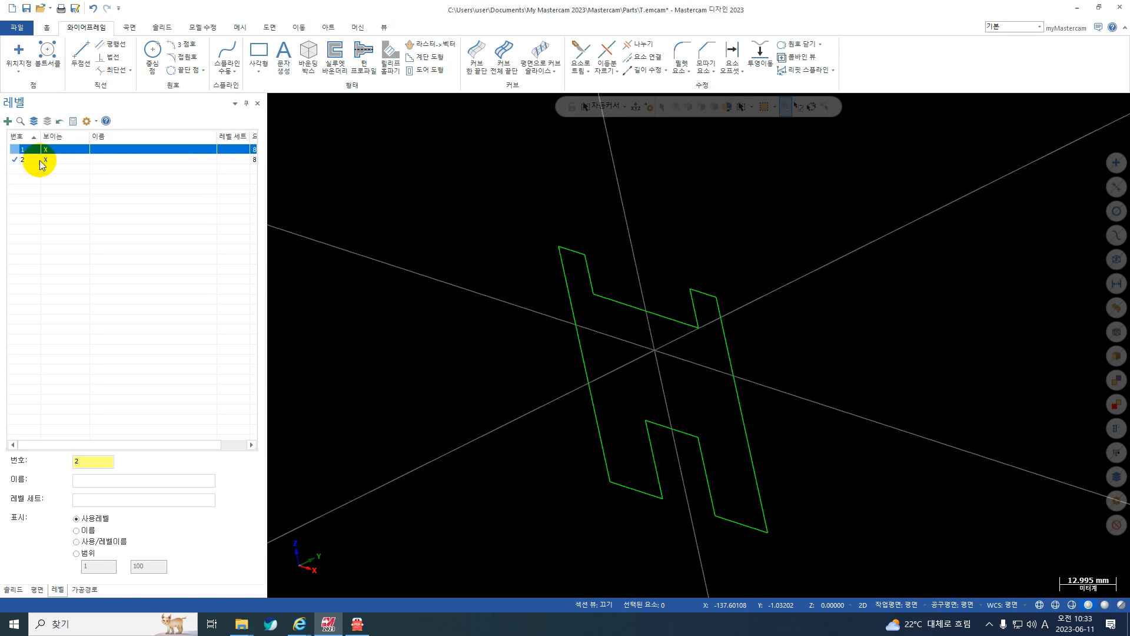
{"action": "scroll", "coordinate": [707, 316], "scroll_direction": "down", "scroll_amount": 1}
{"action": "left_click", "coordinate": [36, 167]}
{"action": "left_click", "coordinate": [20, 149]}
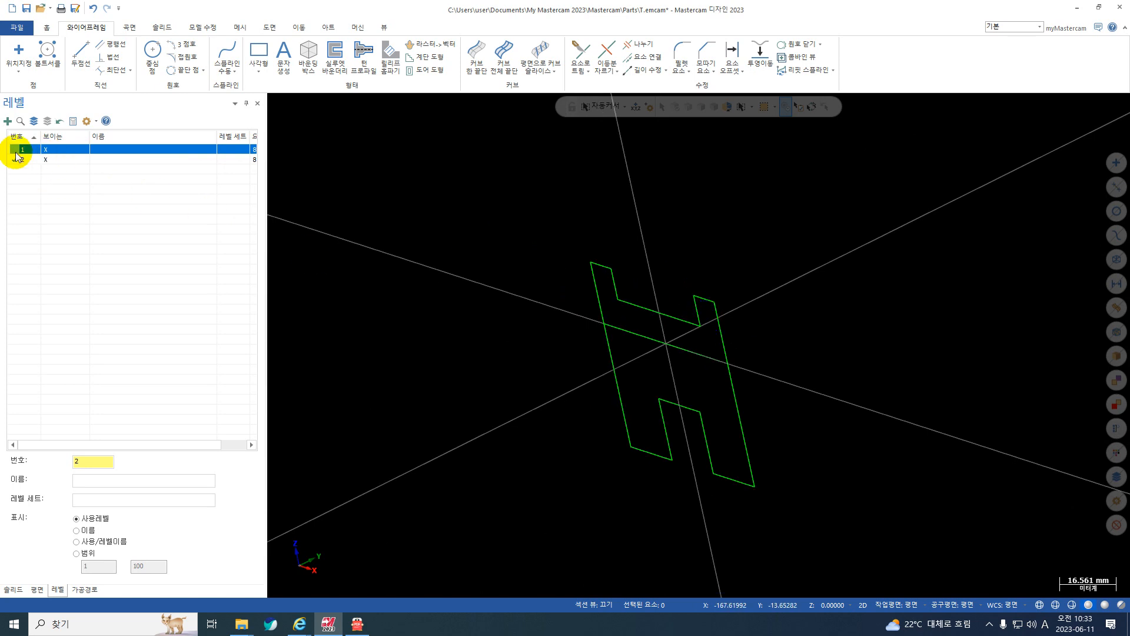
{"action": "left_click", "coordinate": [45, 159]}
{"action": "left_click", "coordinate": [18, 160]}
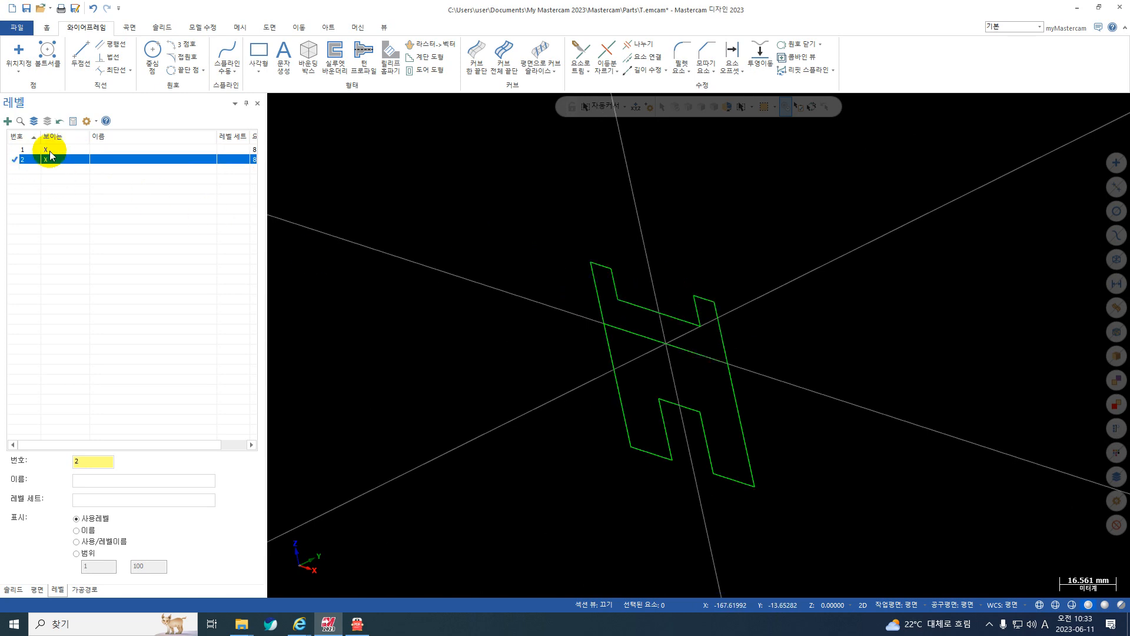
{"action": "left_click", "coordinate": [46, 150]}
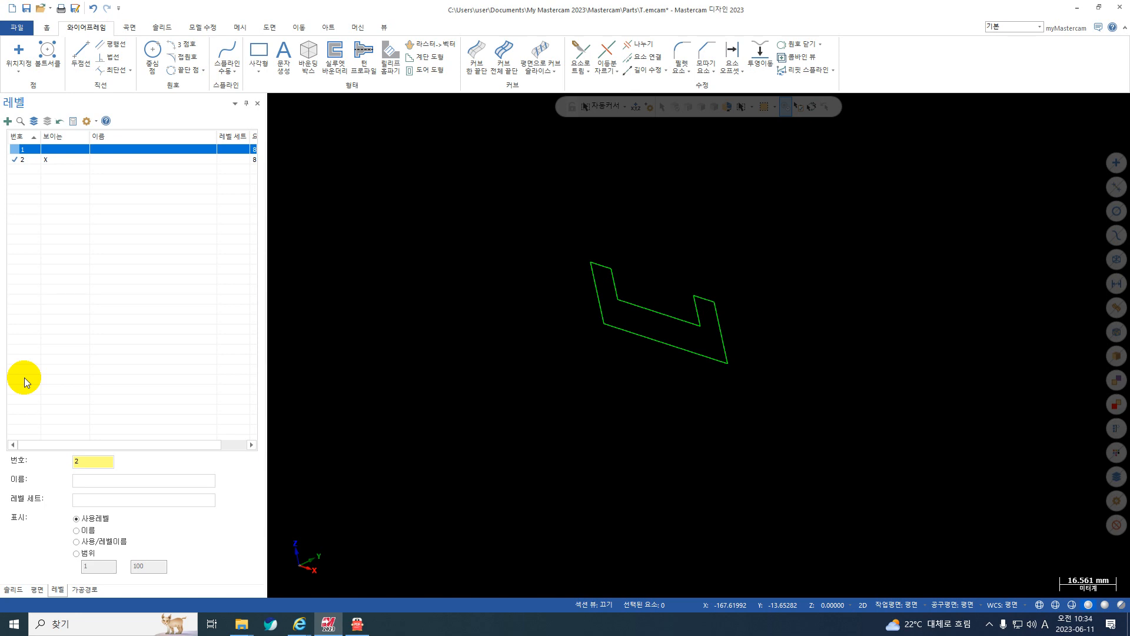
Create level 10 as the current level, show the level 1 profile, and hide level 2.
{"action": "left_click", "coordinate": [88, 461]}
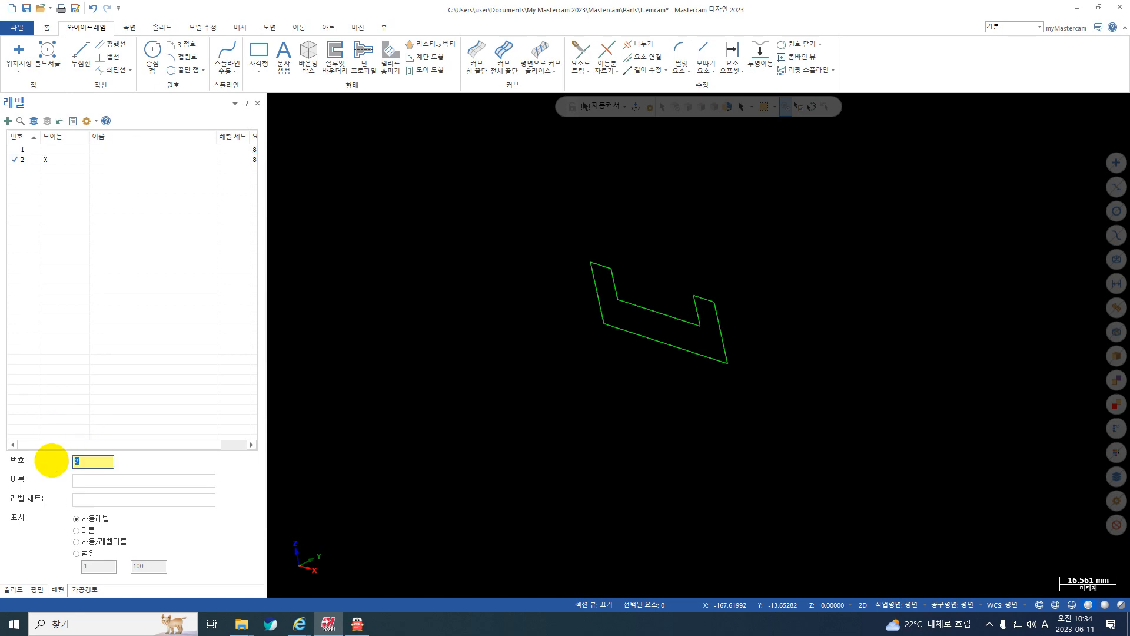
{"action": "key", "text": "Return"}
{"action": "left_click", "coordinate": [22, 151]}
{"action": "left_click", "coordinate": [45, 160]}
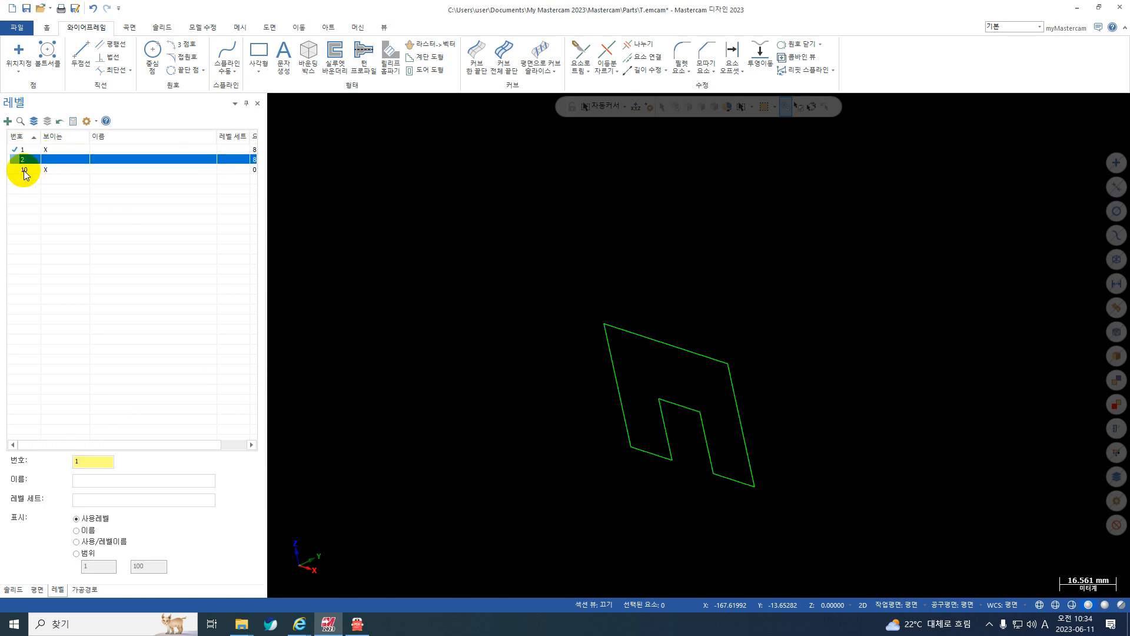
{"action": "left_click", "coordinate": [14, 151]}
{"action": "left_click", "coordinate": [16, 171]}
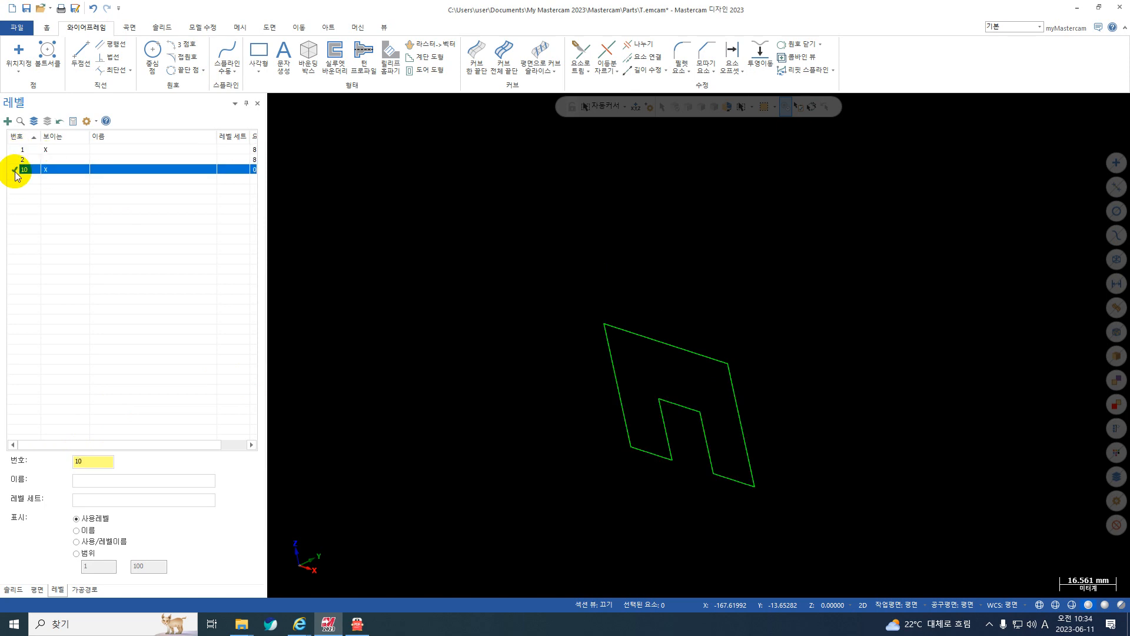
{"action": "key", "text": "ctrl+1"}
{"action": "left_click", "coordinate": [11, 181]}
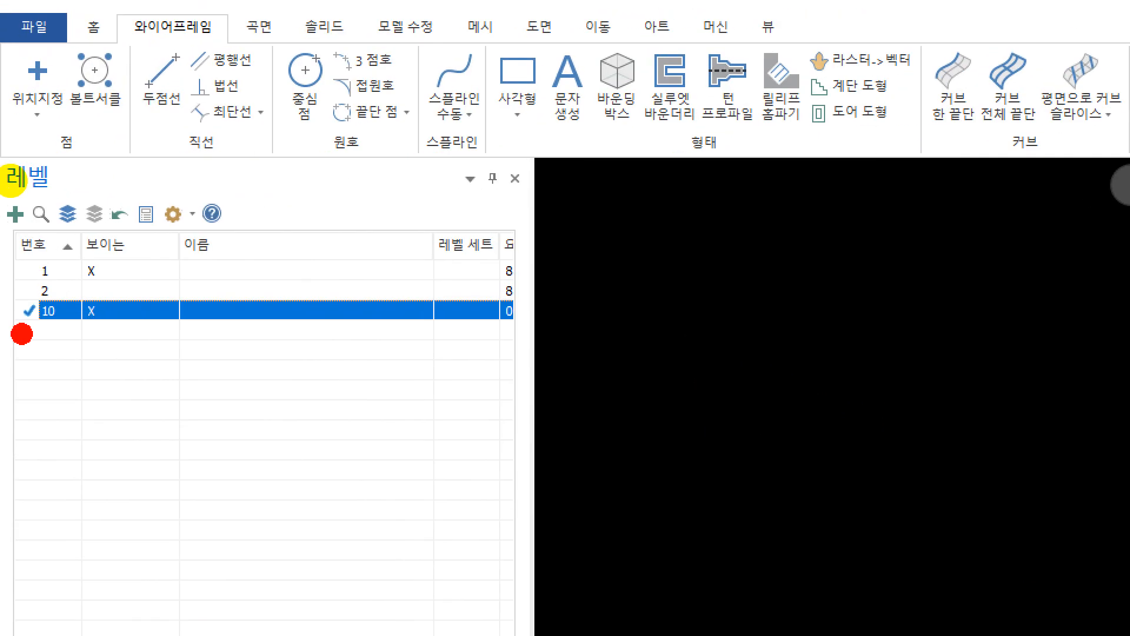
{"action": "mouse_move", "coordinate": [11, 180]}
{"action": "left_mouse_down"}
{"action": "mouse_move", "coordinate": [1, 171]}
{"action": "mouse_move", "coordinate": [19, 165]}
{"action": "mouse_move", "coordinate": [20, 179]}
{"action": "left_mouse_up"}
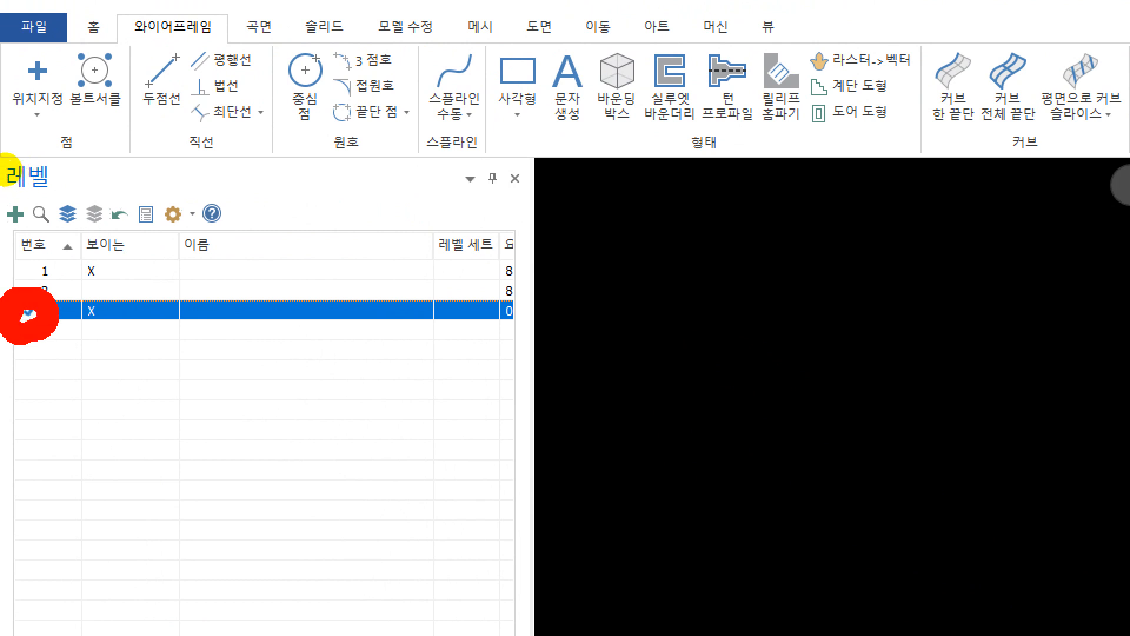
{"action": "key", "text": "Escape"}
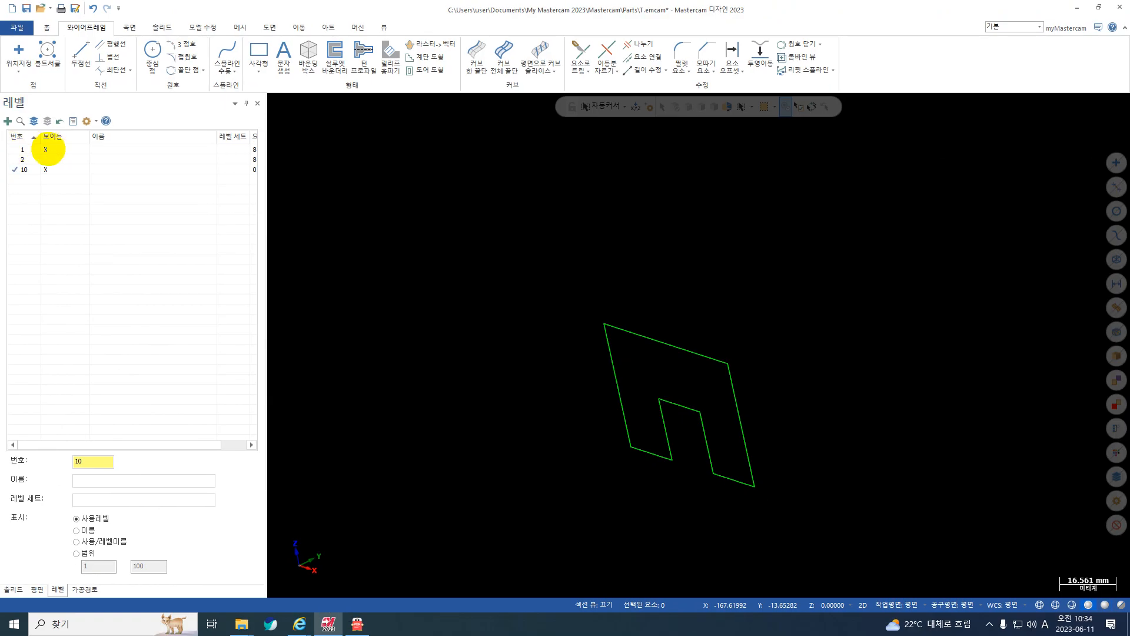
{"action": "key", "text": "ctrl+1"}
{"action": "left_click", "coordinate": [60, 150]}
{"action": "mouse_move", "coordinate": [60, 151]}
{"action": "left_mouse_down"}
{"action": "mouse_move", "coordinate": [33, 141]}
{"action": "mouse_move", "coordinate": [56, 143]}
{"action": "left_mouse_up"}
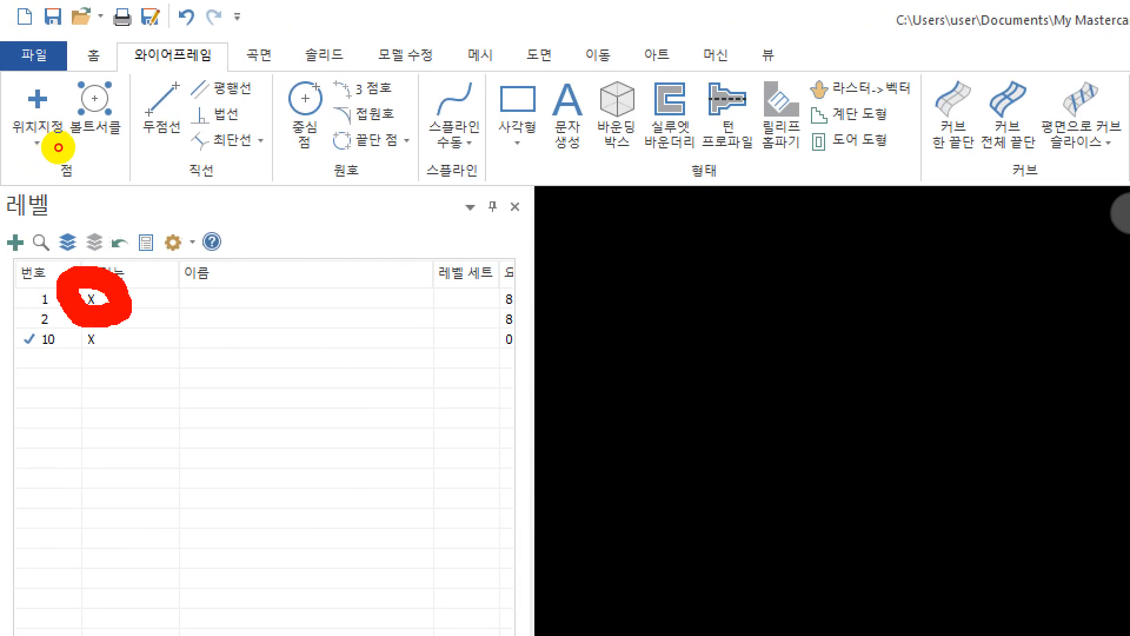
{"action": "key", "text": "Escape"}
{"action": "scroll", "coordinate": [673, 282], "scroll_direction": "down", "scroll_amount": 1}
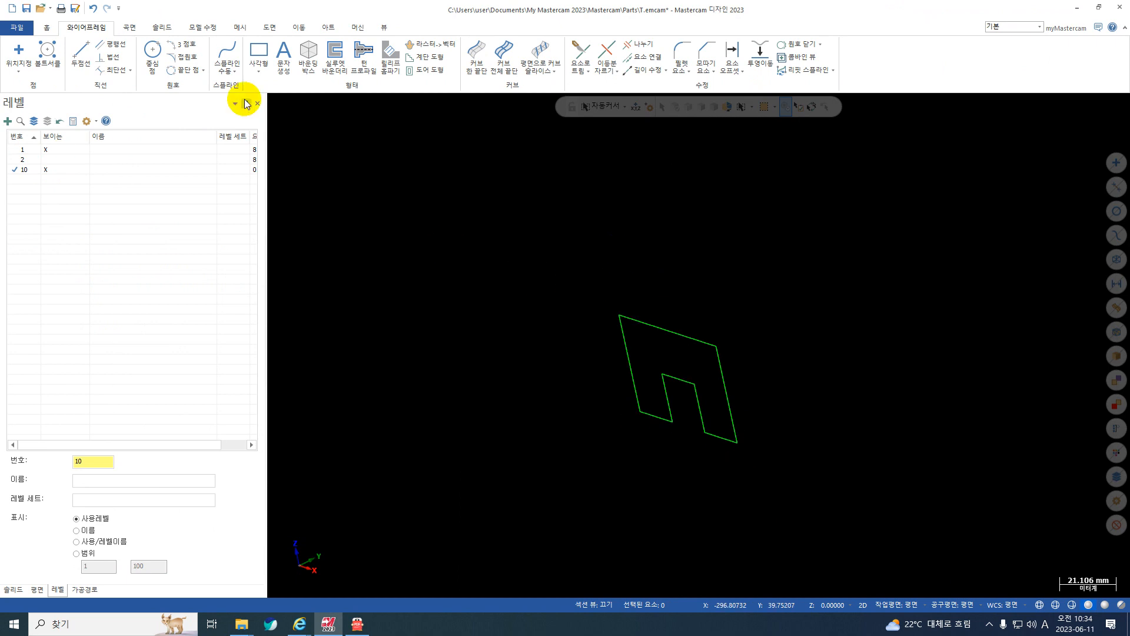
Start a solid extrusion (돌출) and chain the closed level 1 profile as its outline.
{"action": "left_click", "coordinate": [168, 28]}
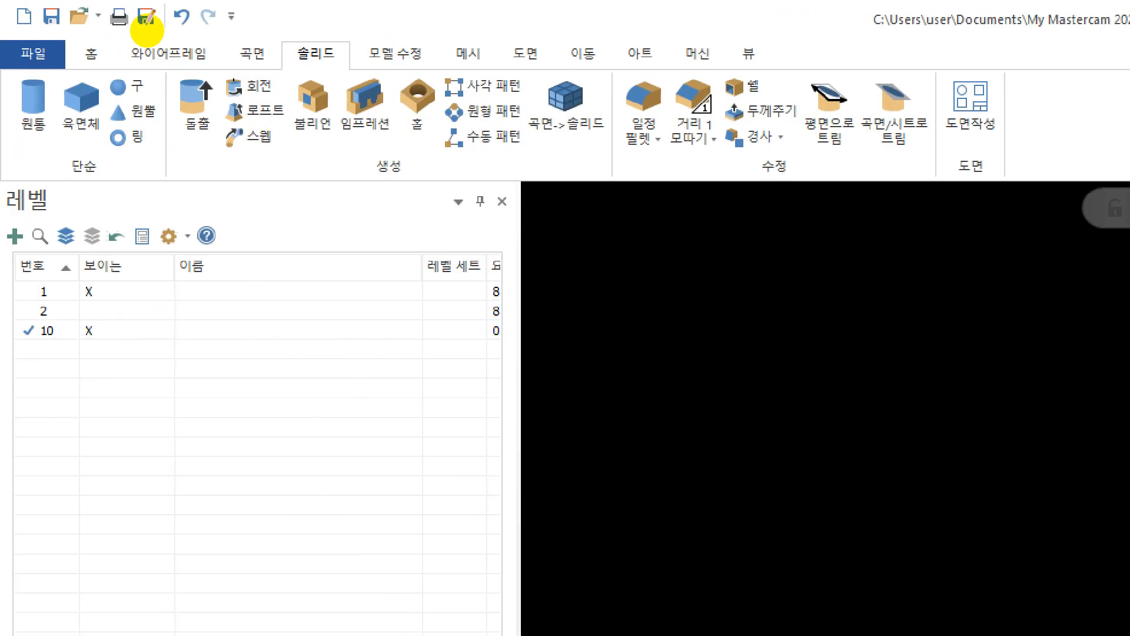
{"action": "mouse_move", "coordinate": [163, 10]}
{"action": "left_mouse_down"}
{"action": "mouse_move", "coordinate": [173, 11]}
{"action": "mouse_move", "coordinate": [157, 35]}
{"action": "mouse_move", "coordinate": [174, 6]}
{"action": "left_mouse_up"}
{"action": "key", "text": "Escape"}
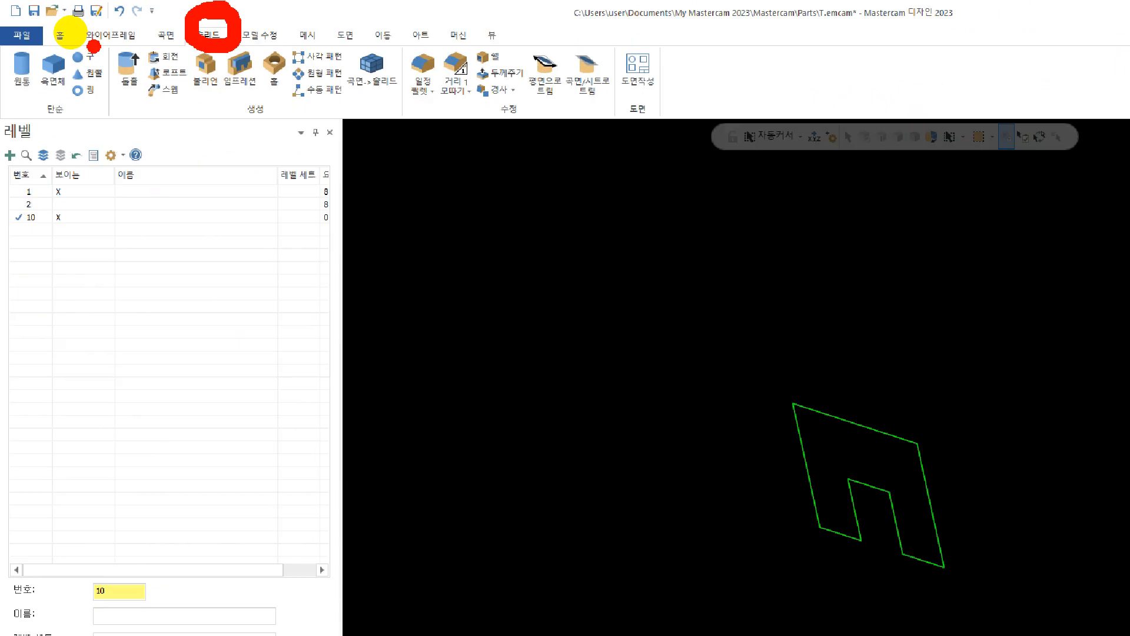
{"action": "key", "text": "ctrl+1"}
{"action": "left_click", "coordinate": [134, 48]}
{"action": "mouse_move", "coordinate": [113, 34]}
{"action": "left_mouse_down"}
{"action": "mouse_move", "coordinate": [81, 65]}
{"action": "mouse_move", "coordinate": [111, 29]}
{"action": "left_mouse_up"}
{"action": "key", "text": "Escape"}
{"action": "left_click", "coordinate": [103, 45]}
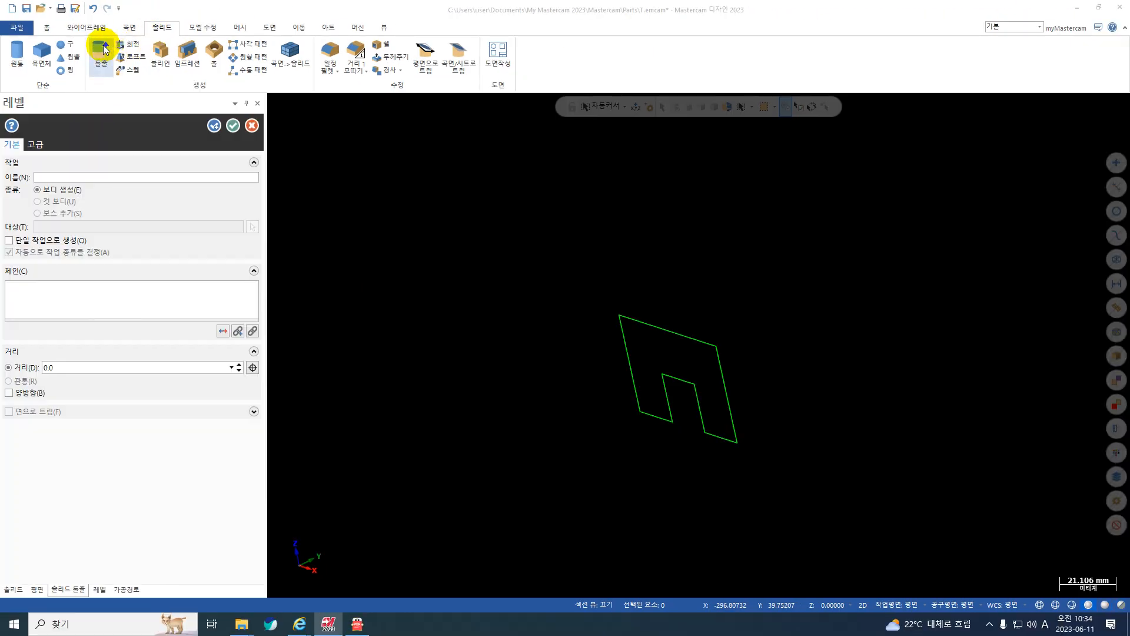
{"action": "left_click", "coordinate": [644, 316]}
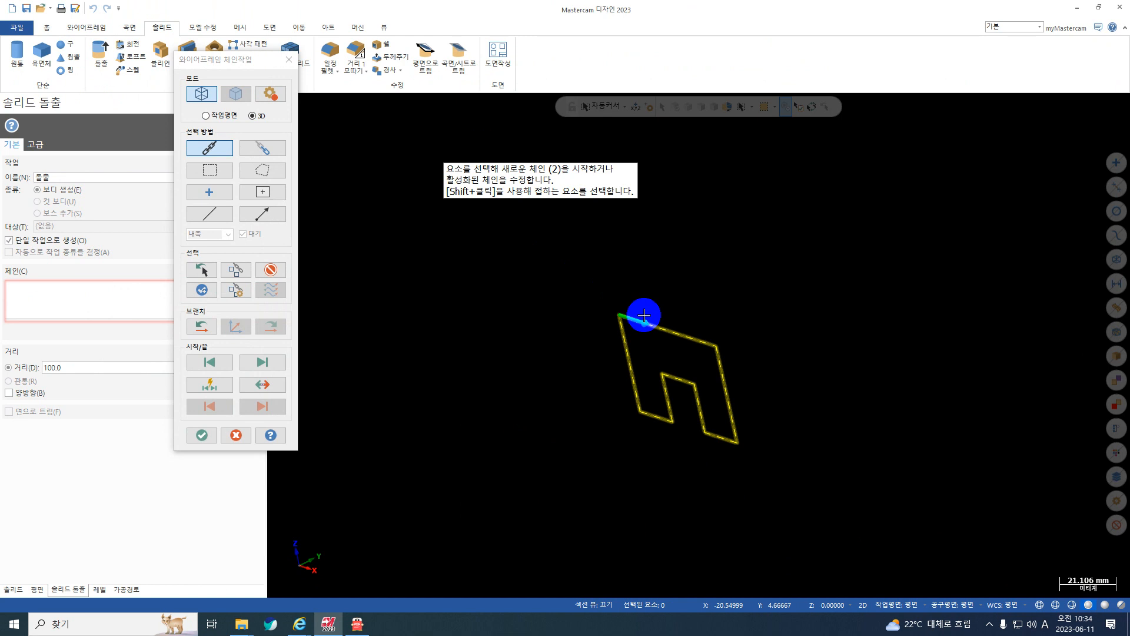
{"action": "key", "text": "Return"}
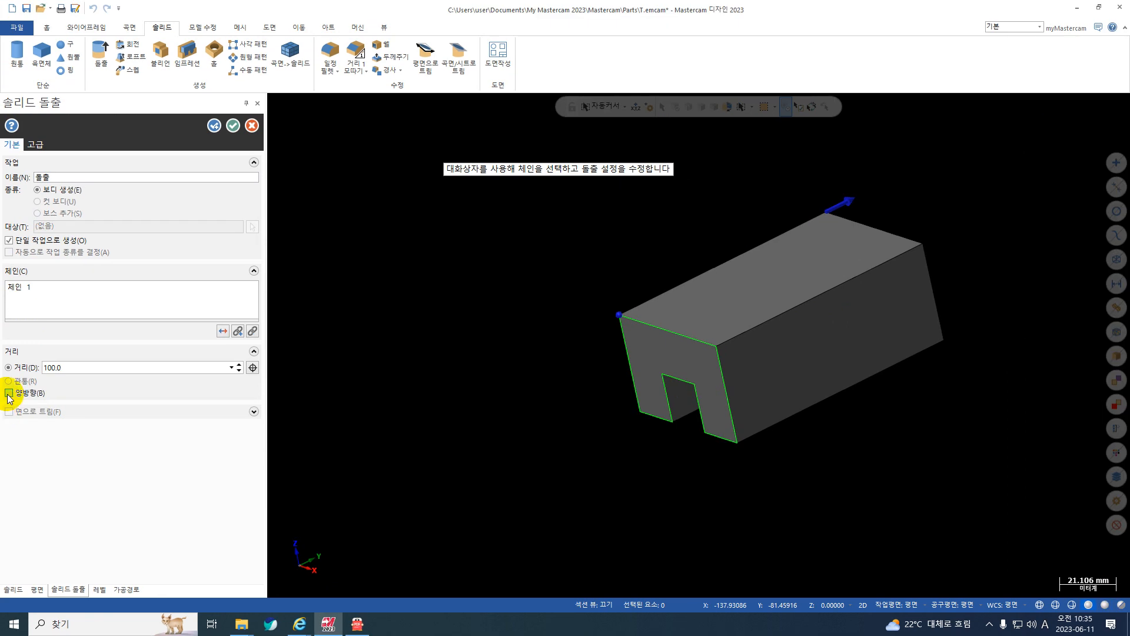
Make the extrusion two-directional (양방향) with a distance of 20 mm, checking the depth in 도면.pdf, and create the solid.
{"action": "left_click", "coordinate": [8, 394]}
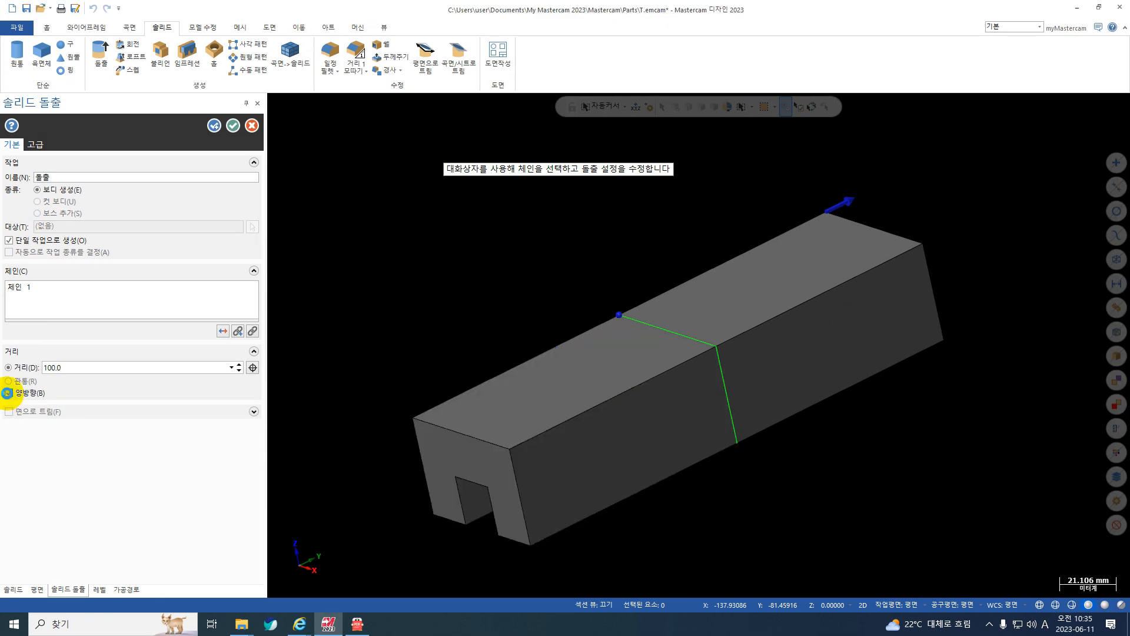
{"action": "double_click", "coordinate": [76, 371]}
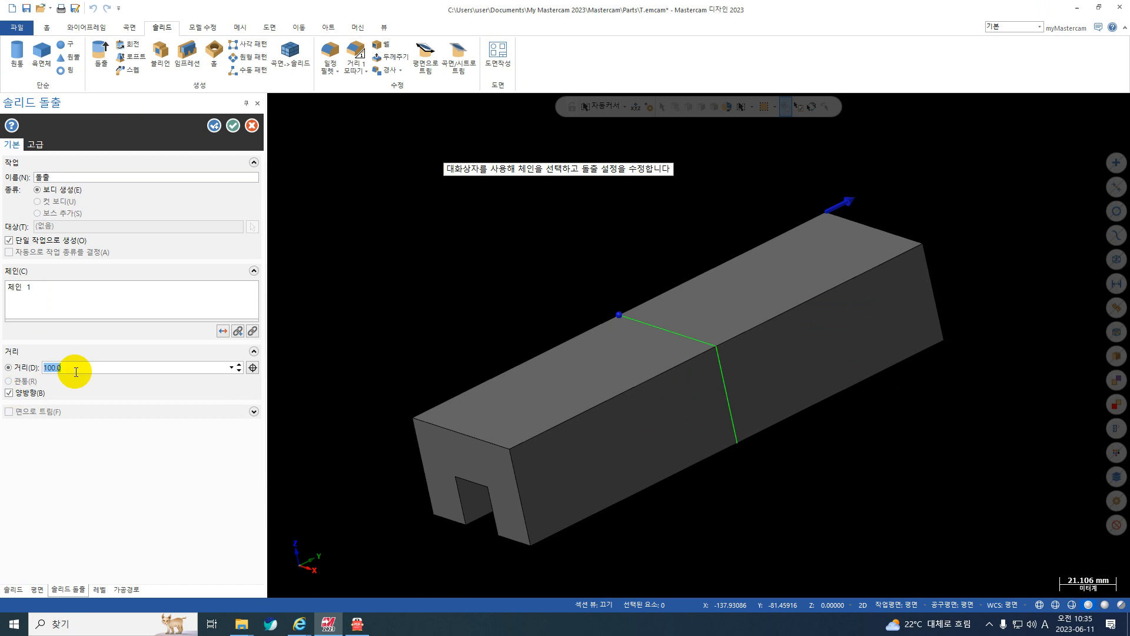
{"action": "left_click", "coordinate": [357, 624]}
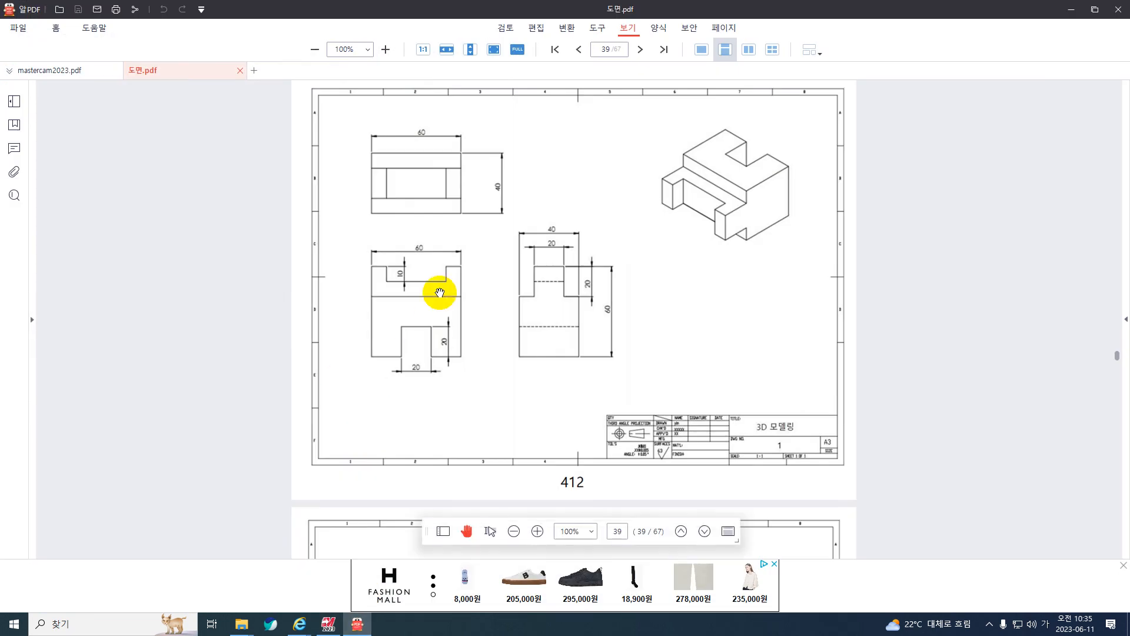
{"action": "left_click", "coordinate": [1071, 9]}
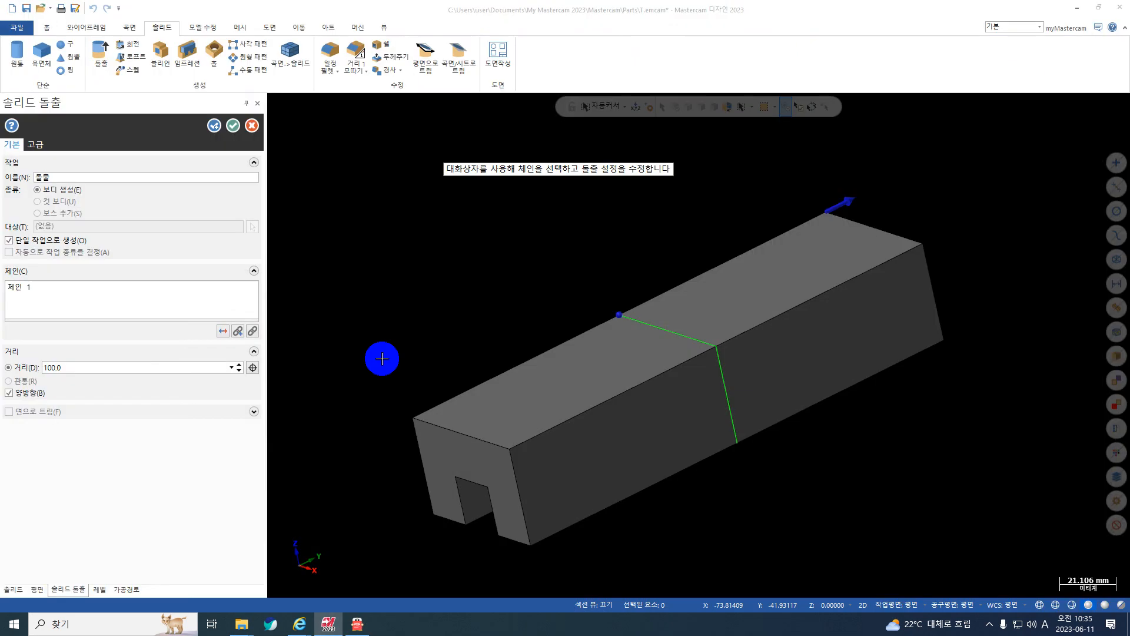
{"action": "double_click", "coordinate": [76, 371]}
{"action": "type", "text": "20"}
{"action": "key", "text": "Return"}
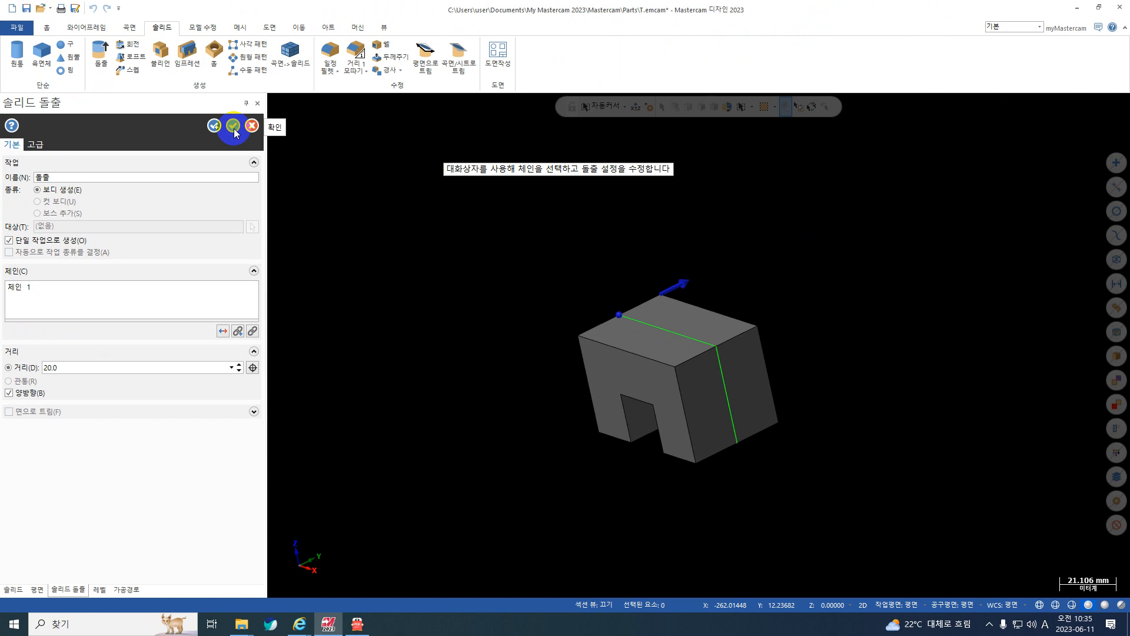
{"action": "left_click", "coordinate": [234, 126]}
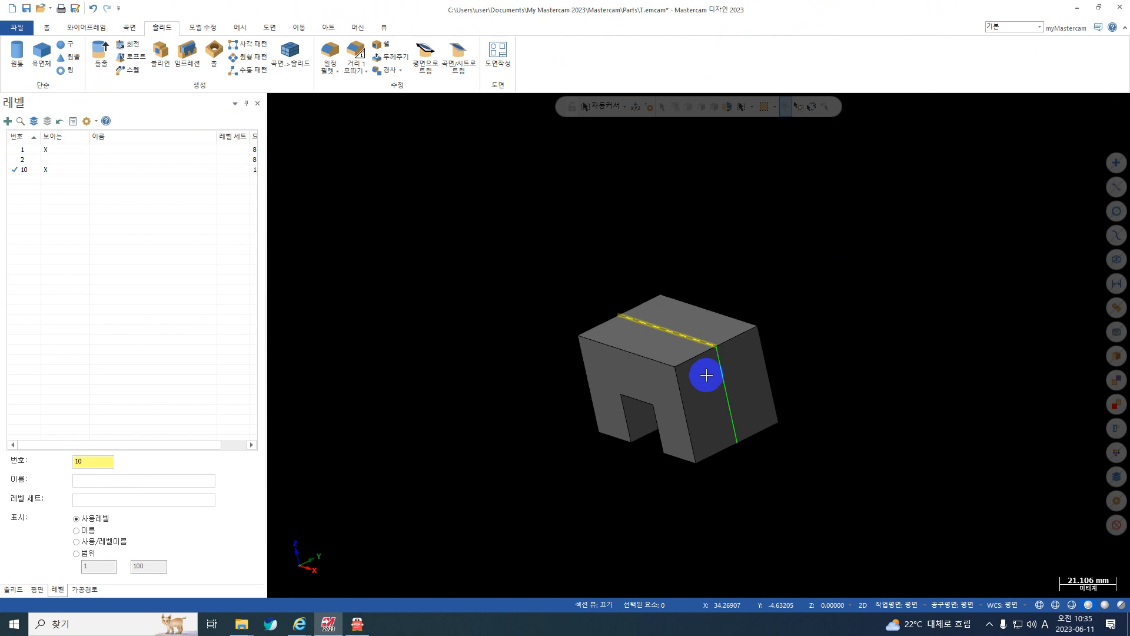
Show the level 2 profile, hide level 1, and keep level 10 as the current level.
{"action": "mouse_move", "coordinate": [676, 391]}
{"action": "middle_mouse_down"}
{"action": "mouse_move", "coordinate": [697, 277]}
{"action": "mouse_move", "coordinate": [724, 398]}
{"action": "middle_mouse_up"}
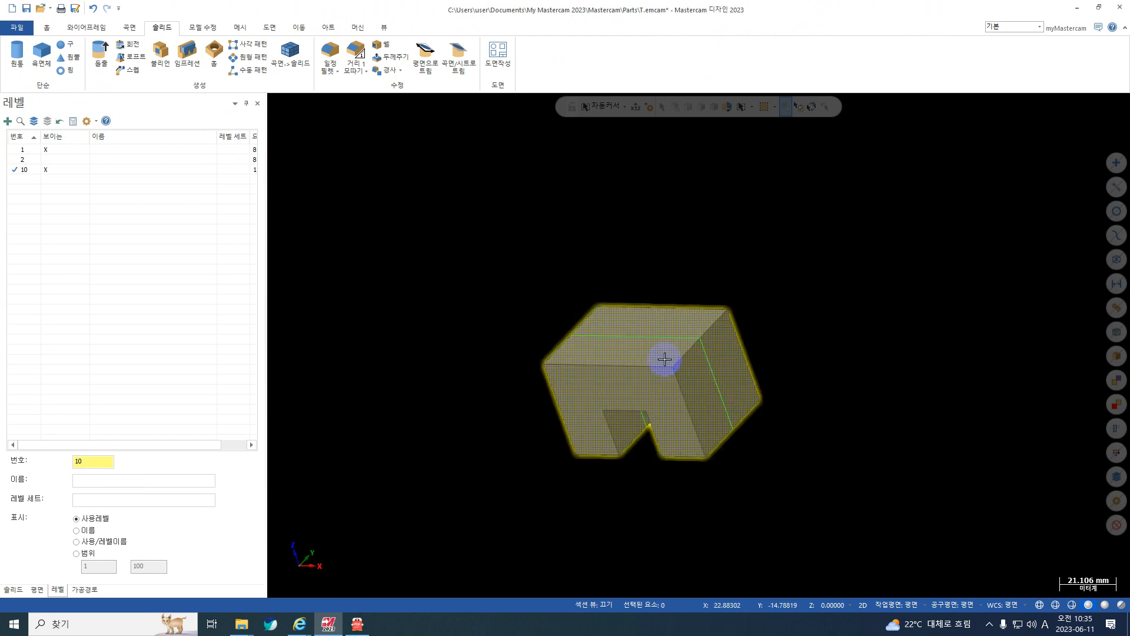
{"action": "left_click", "coordinate": [14, 159]}
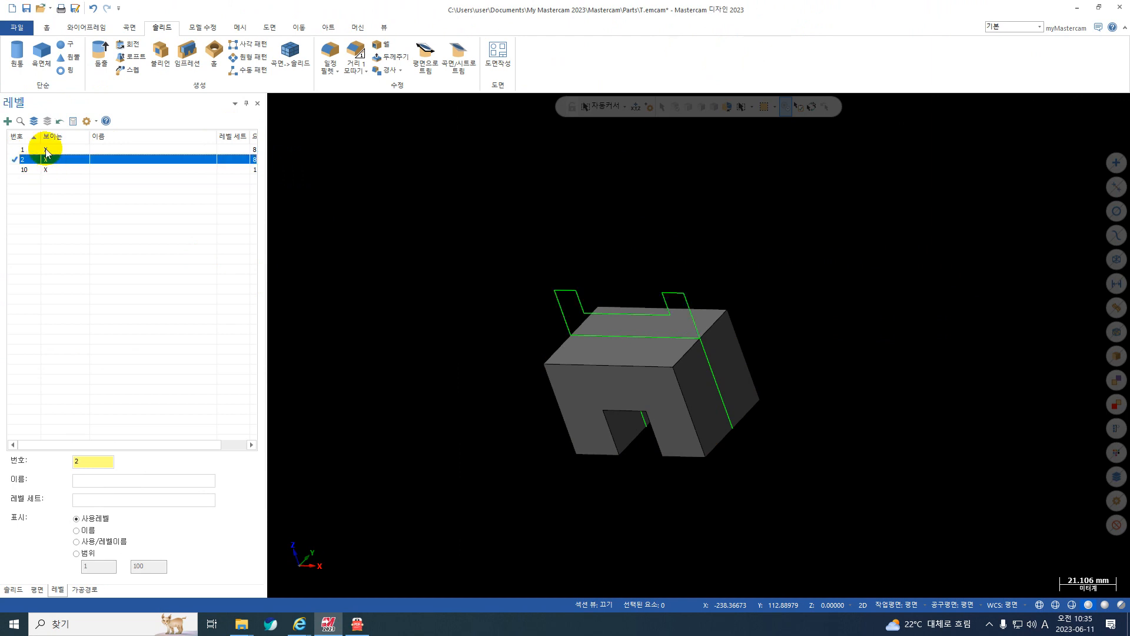
{"action": "left_click", "coordinate": [47, 150]}
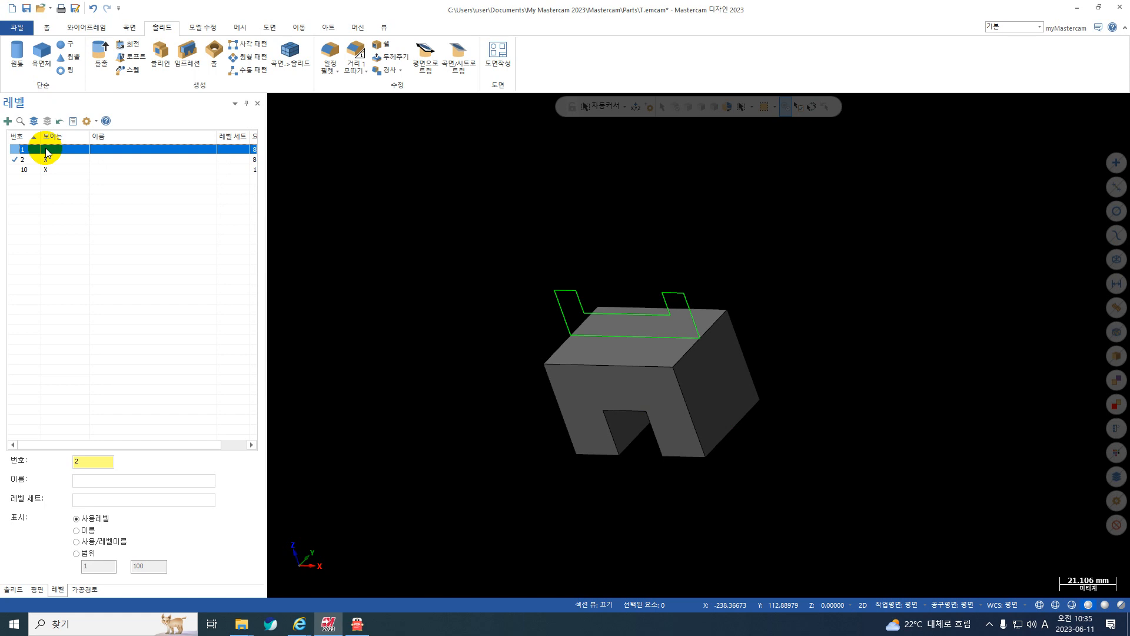
{"action": "left_click", "coordinate": [20, 171]}
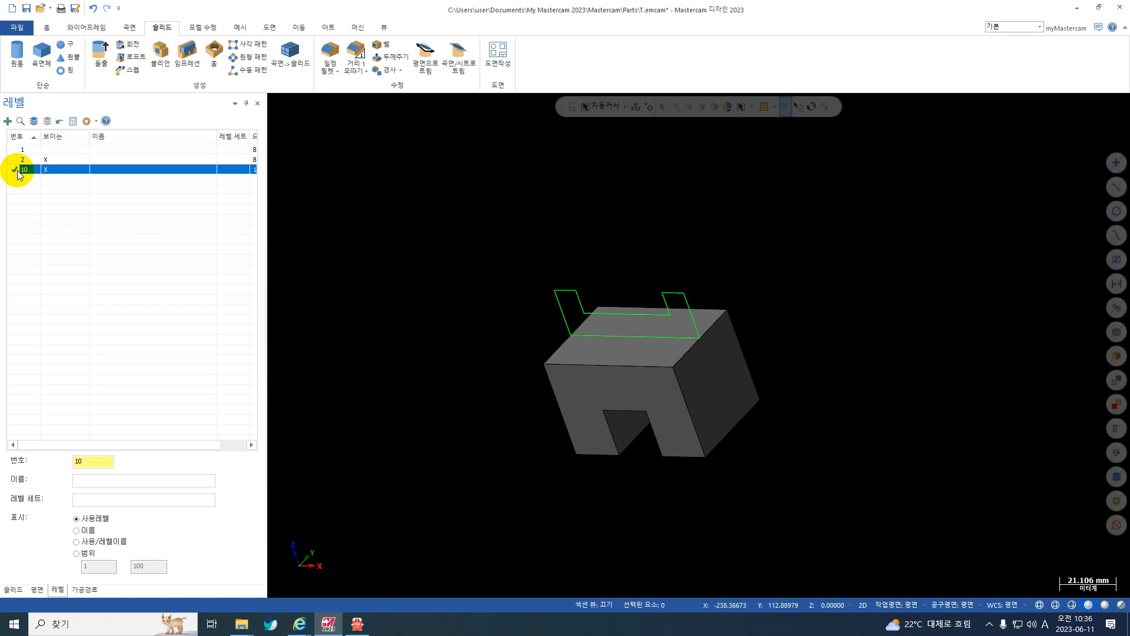
Start a solid extrusion (돌출) of the chained level 2 profile and check its depth in 도면.pdf.
{"action": "left_click", "coordinate": [101, 57]}
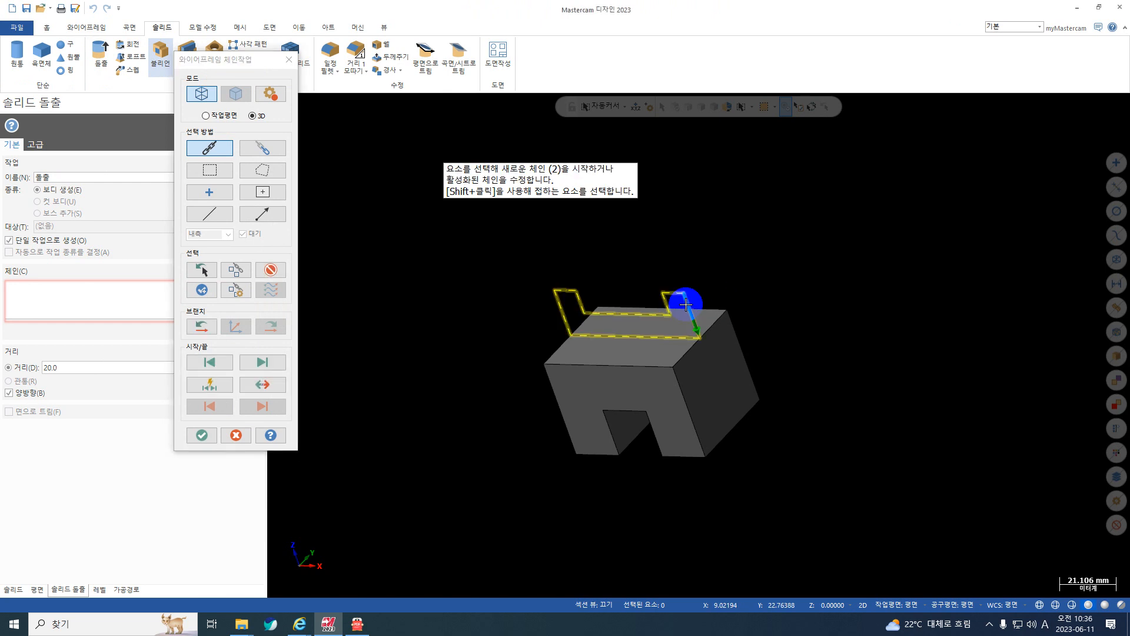
{"action": "key", "text": "Return"}
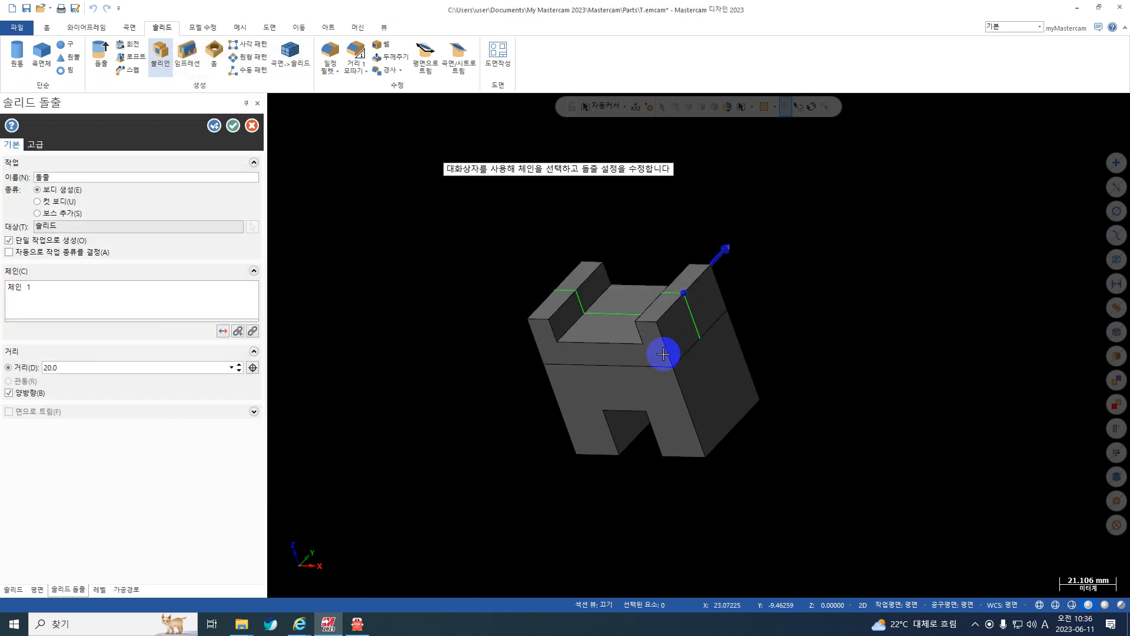
{"action": "left_click", "coordinate": [357, 623]}
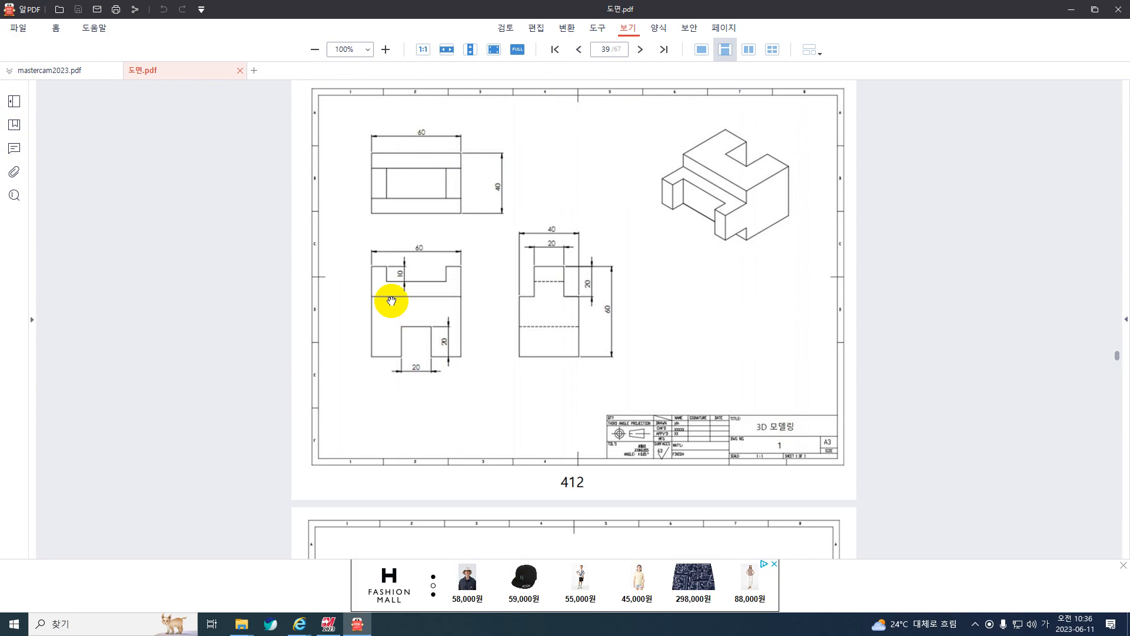
{"action": "left_click", "coordinate": [1072, 9]}
Set the upper profile's two-directional extrusion distance to 10 mm and create it as a separate body with 보디 생성.
{"action": "double_click", "coordinate": [70, 372]}
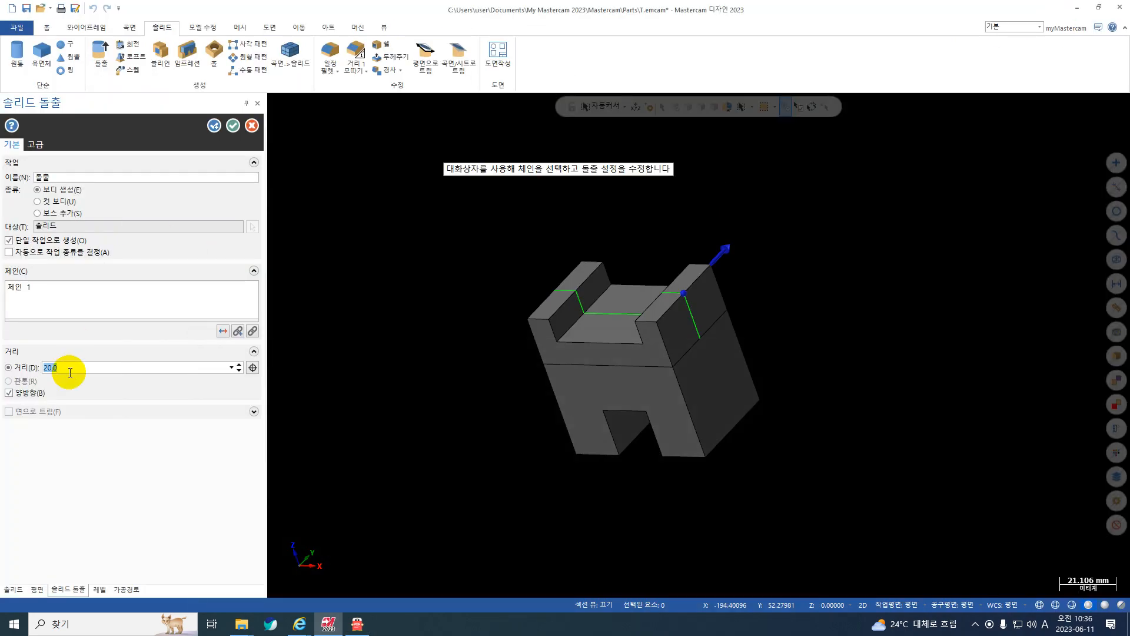
{"action": "type", "text": "10"}
{"action": "key", "text": "Return"}
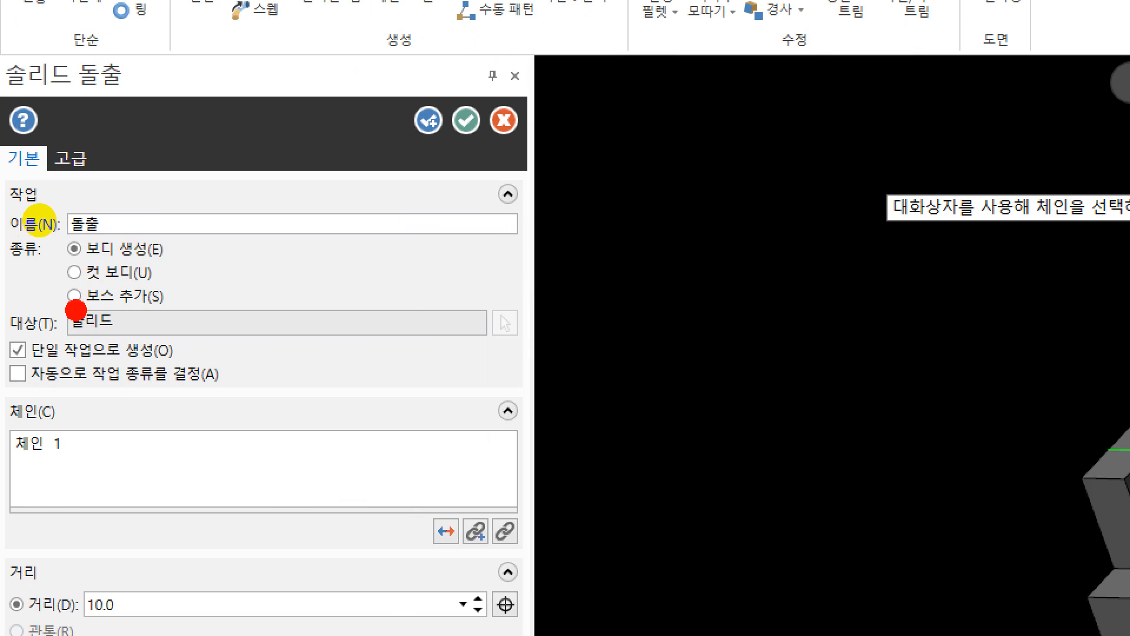
{"action": "double_click", "coordinate": [86, 221]}
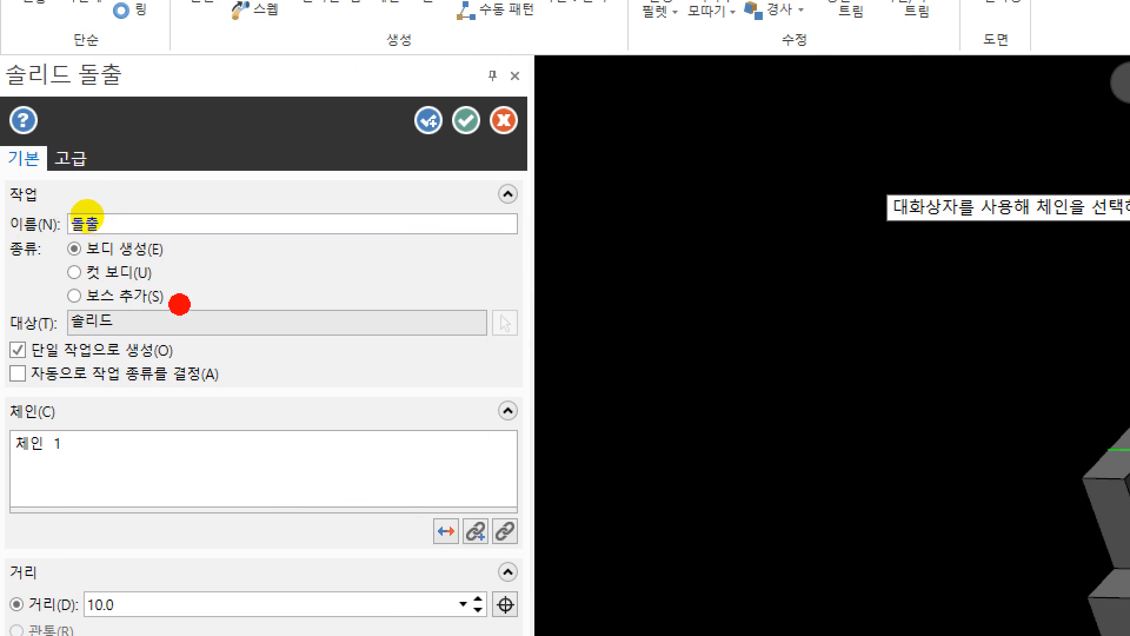
{"action": "left_click_drag", "start_coordinate": [157, 275], "coordinate": [232, 274]}
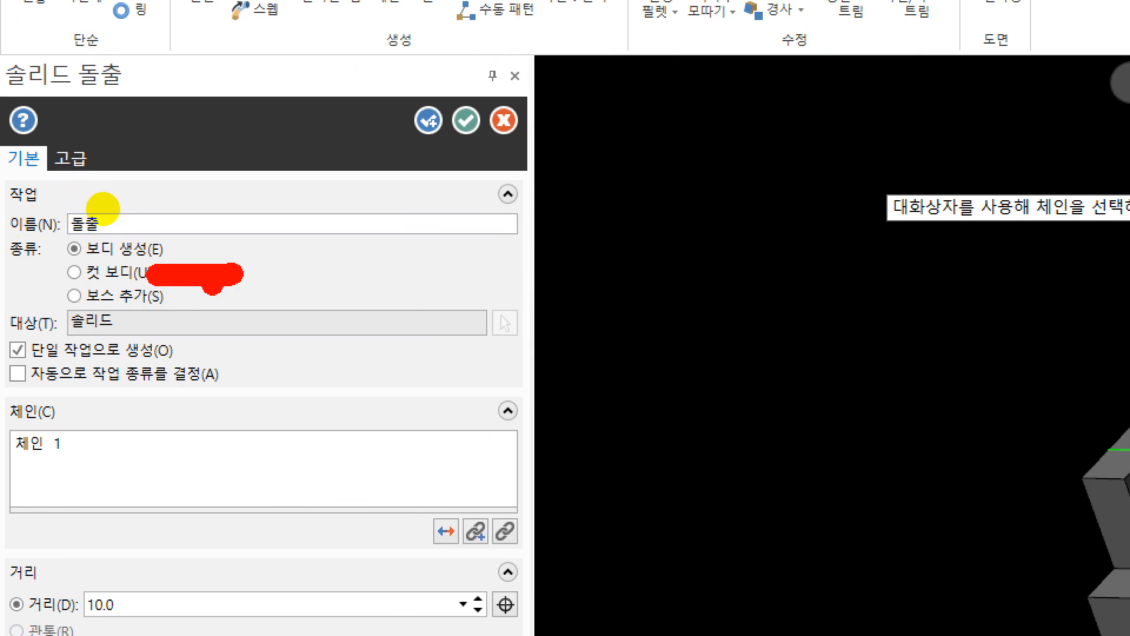
{"action": "left_click_drag", "start_coordinate": [169, 300], "coordinate": [298, 301]}
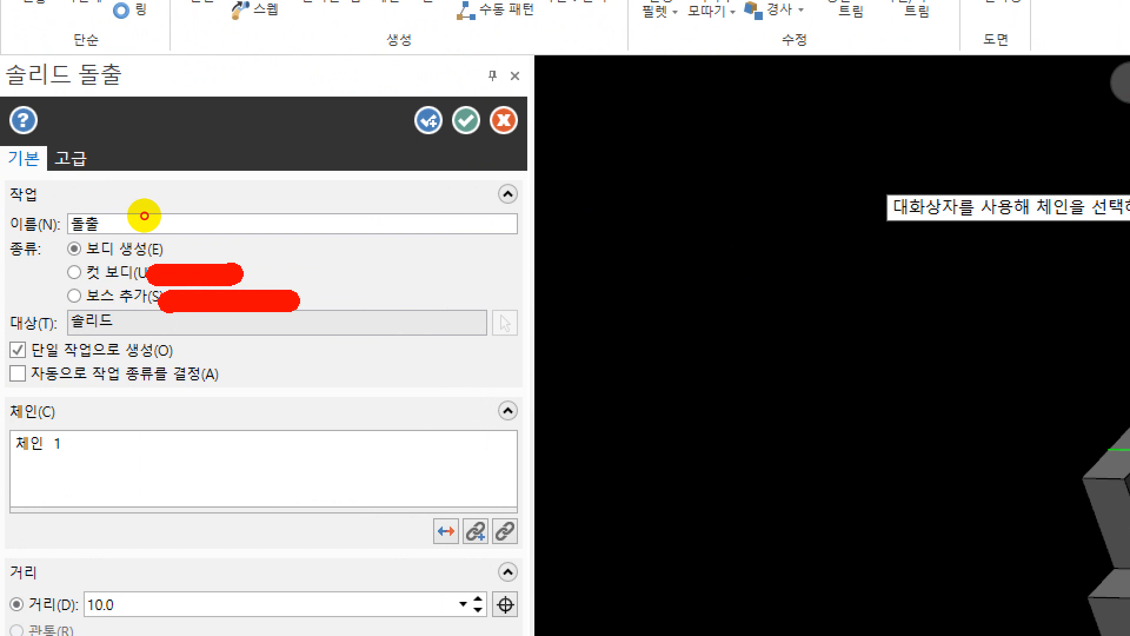
{"action": "left_click", "coordinate": [176, 249]}
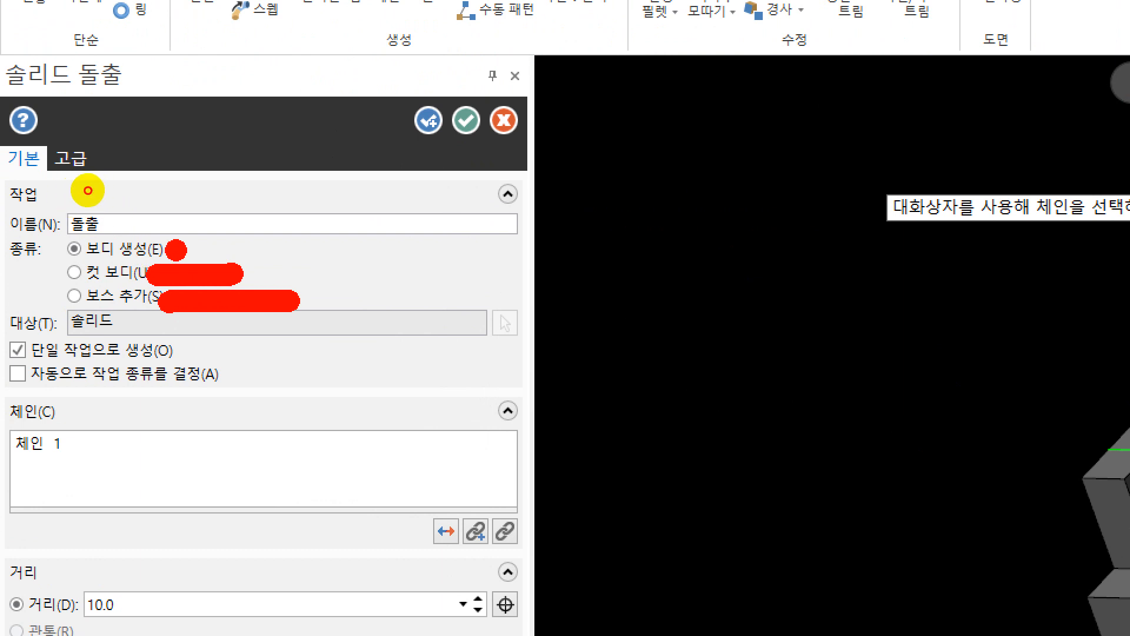
{"action": "mouse_move", "coordinate": [176, 249]}
{"action": "left_mouse_down"}
{"action": "mouse_move", "coordinate": [278, 250]}
{"action": "mouse_move", "coordinate": [256, 246]}
{"action": "left_mouse_up"}
{"action": "key", "text": "Escape"}
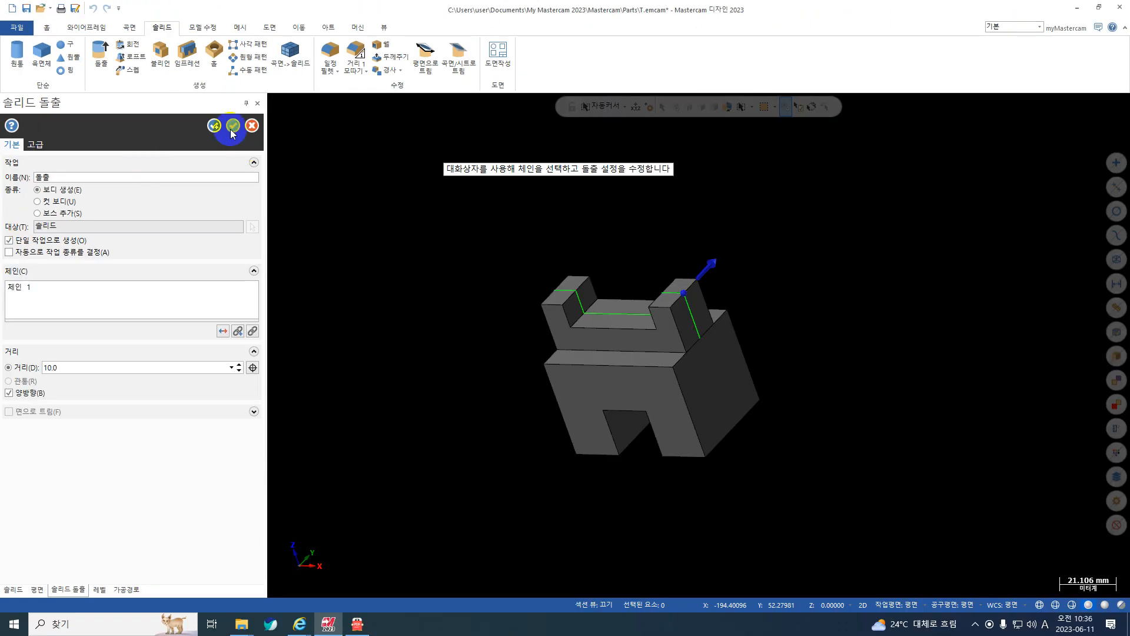
{"action": "left_click", "coordinate": [233, 126]}
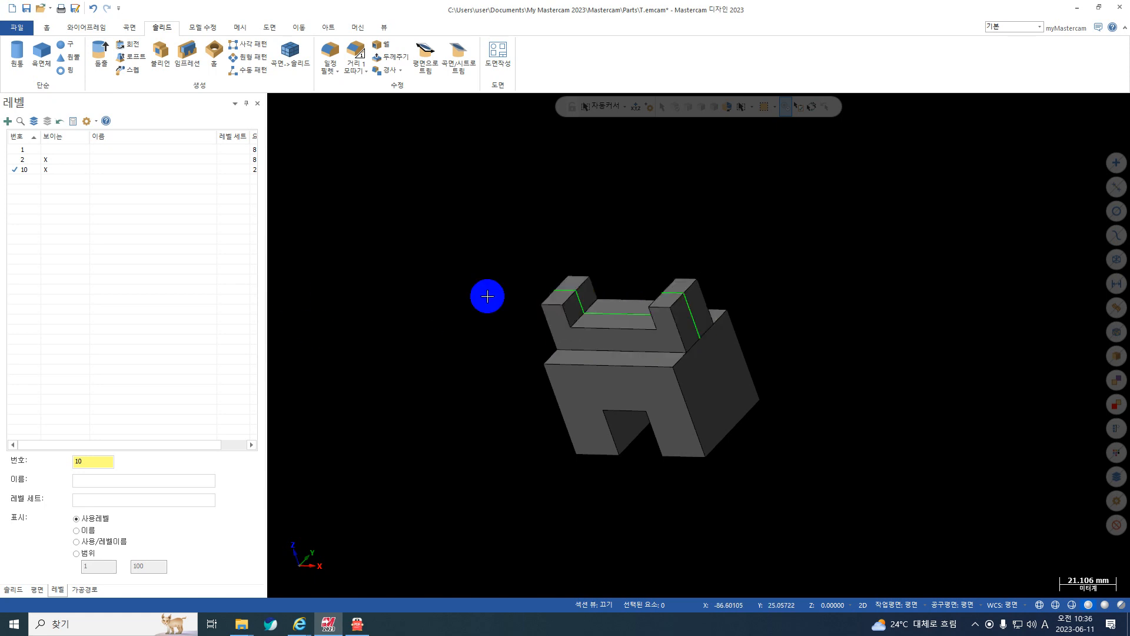
Delete the upper extruded solid.
{"action": "left_click", "coordinate": [553, 321]}
{"action": "key", "text": "Delete"}
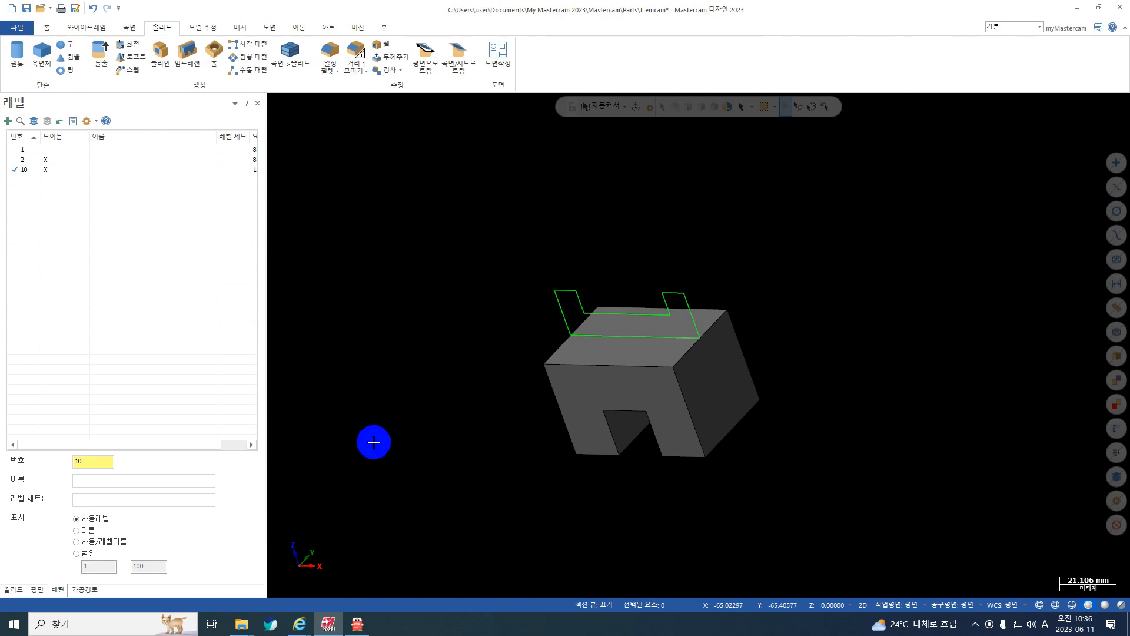
Reopen the lower block's 돌출 operation from the solid history and set its distance to 30 mm.
{"action": "left_click", "coordinate": [24, 589]}
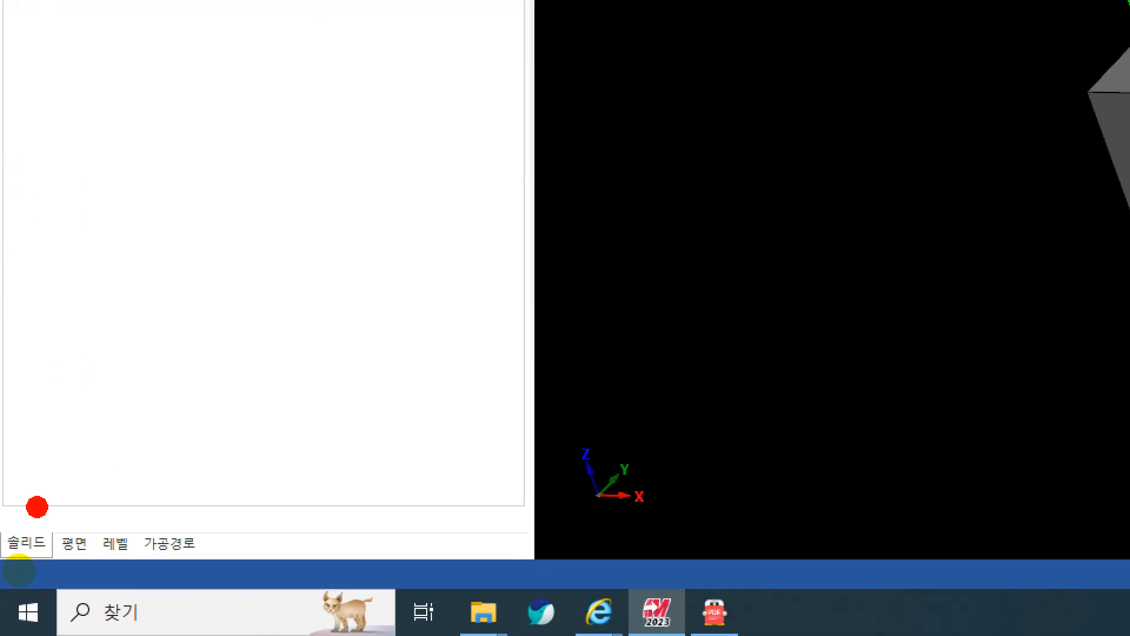
{"action": "mouse_move", "coordinate": [26, 570]}
{"action": "left_mouse_down"}
{"action": "mouse_move", "coordinate": [33, 599]}
{"action": "mouse_move", "coordinate": [1, 583]}
{"action": "left_mouse_up"}
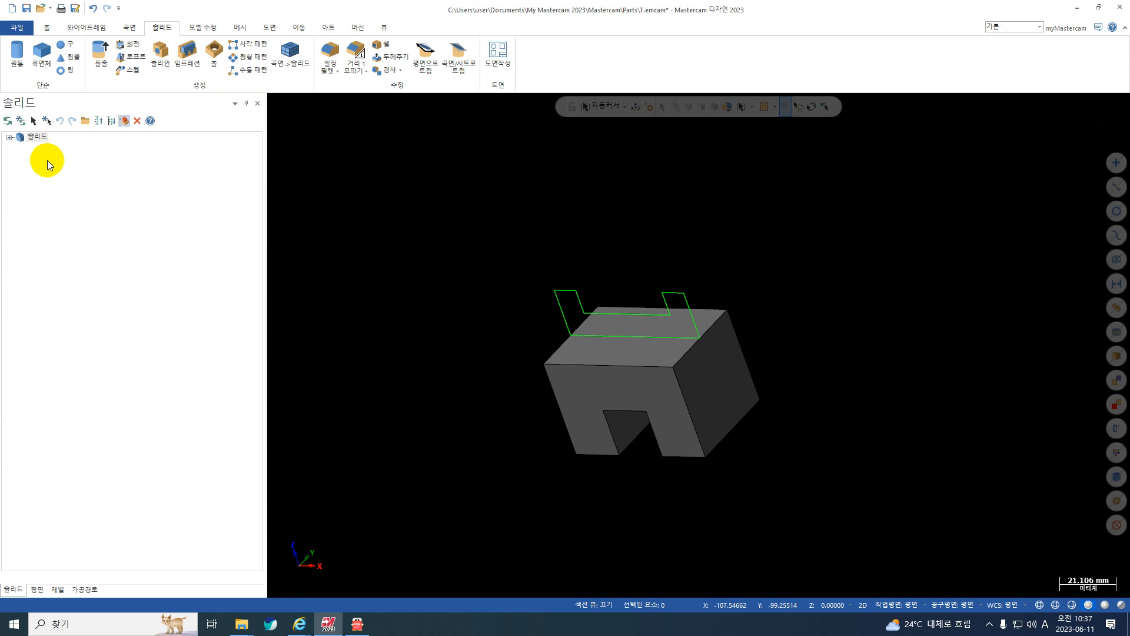
{"action": "left_click", "coordinate": [10, 137]}
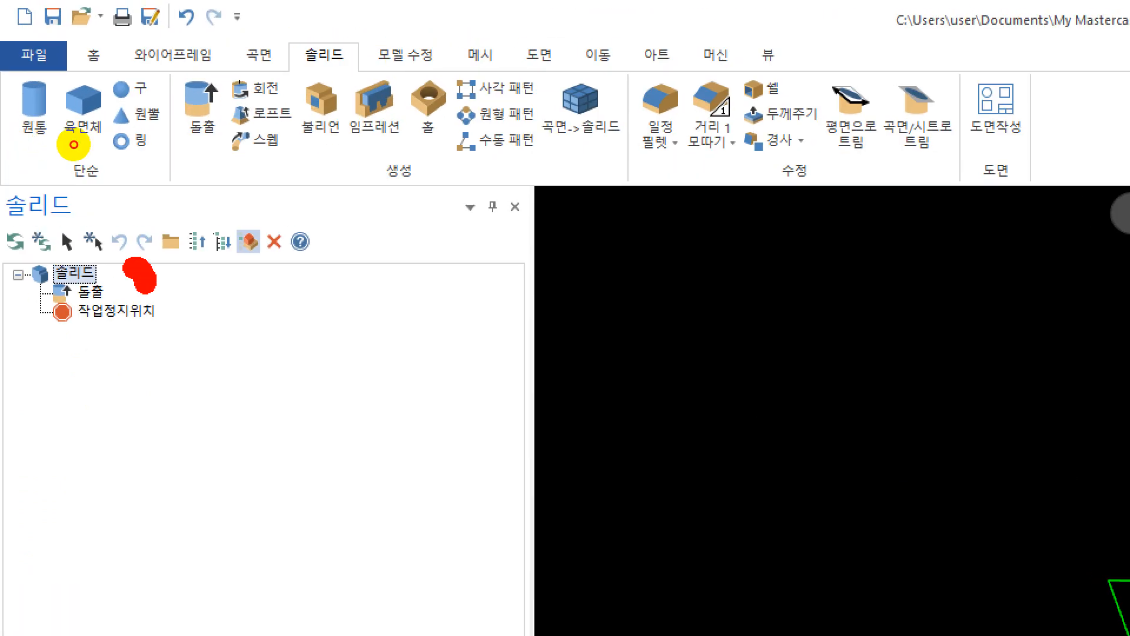
{"action": "mouse_move", "coordinate": [74, 144]}
{"action": "left_mouse_down"}
{"action": "mouse_move", "coordinate": [70, 164]}
{"action": "mouse_move", "coordinate": [23, 165]}
{"action": "mouse_move", "coordinate": [16, 146]}
{"action": "mouse_move", "coordinate": [53, 133]}
{"action": "left_mouse_up"}
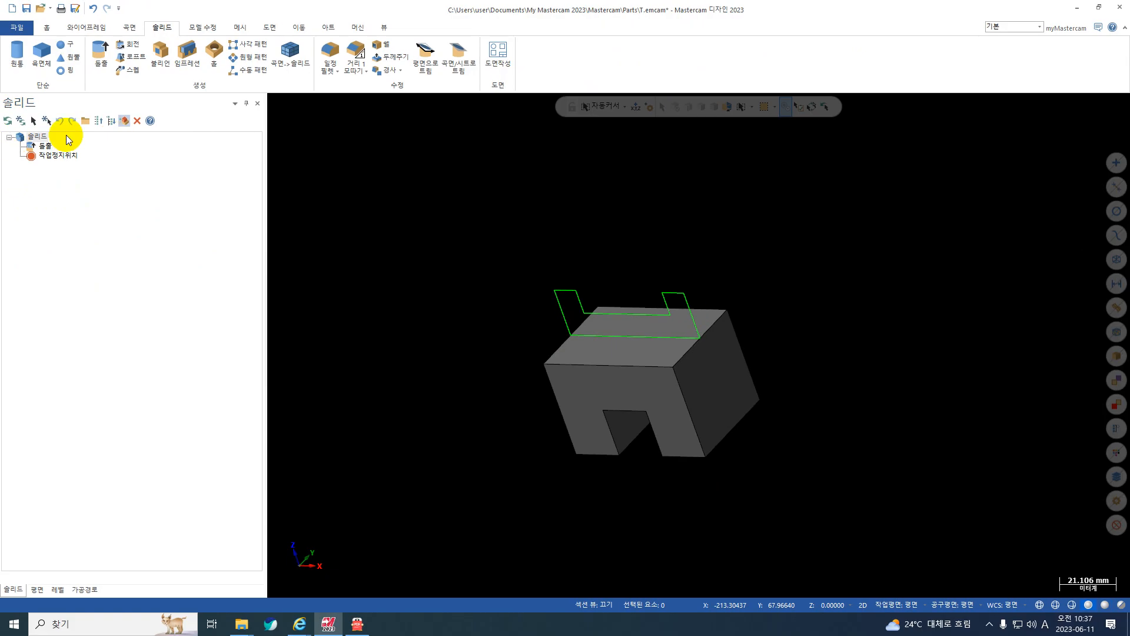
{"action": "double_click", "coordinate": [47, 146]}
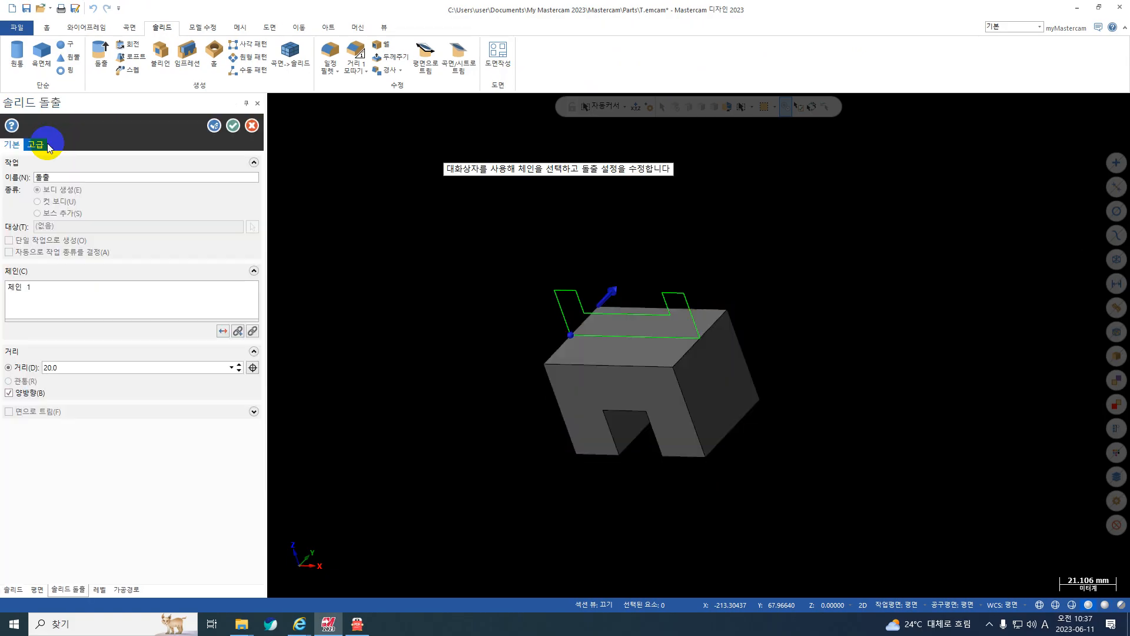
{"action": "double_click", "coordinate": [67, 368]}
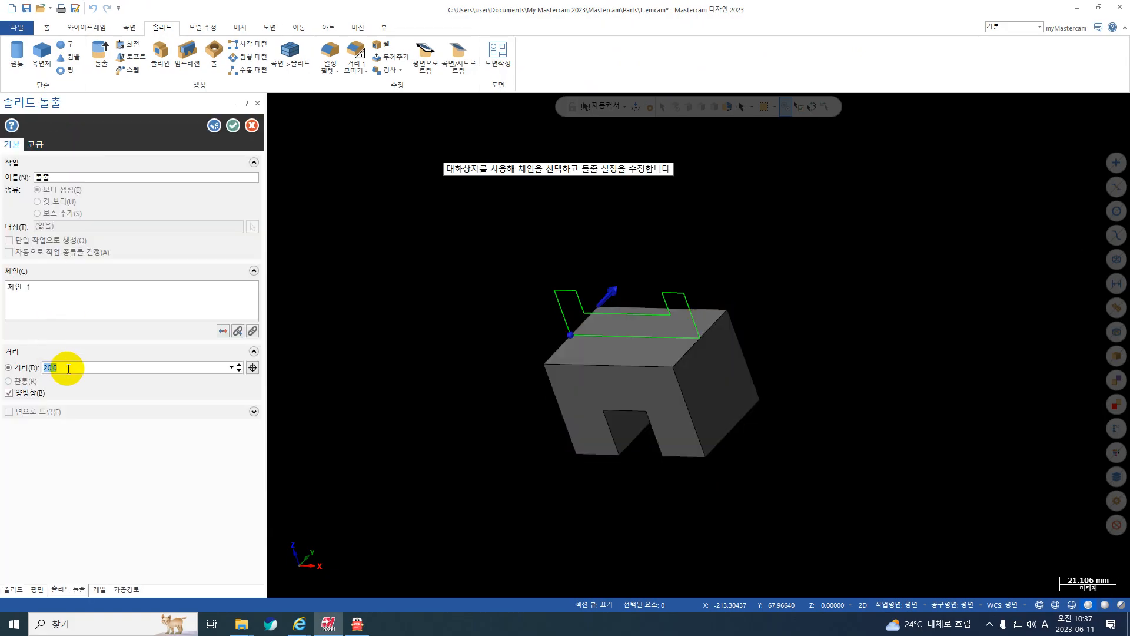
{"action": "type", "text": "30.0"}
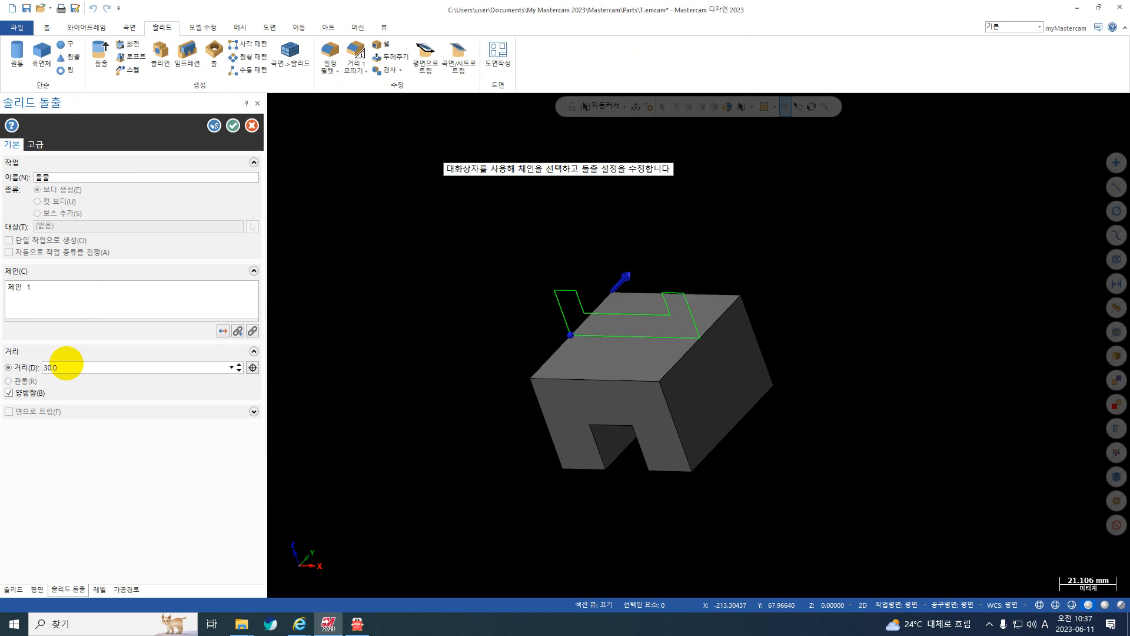
Try a distance of 20 mm on the lower block's extrusion, apply 30 mm instead, and regenerate the solid.
{"action": "left_click_drag", "start_coordinate": [94, 371], "coordinate": [1, 341]}
{"action": "type", "text": "20"}
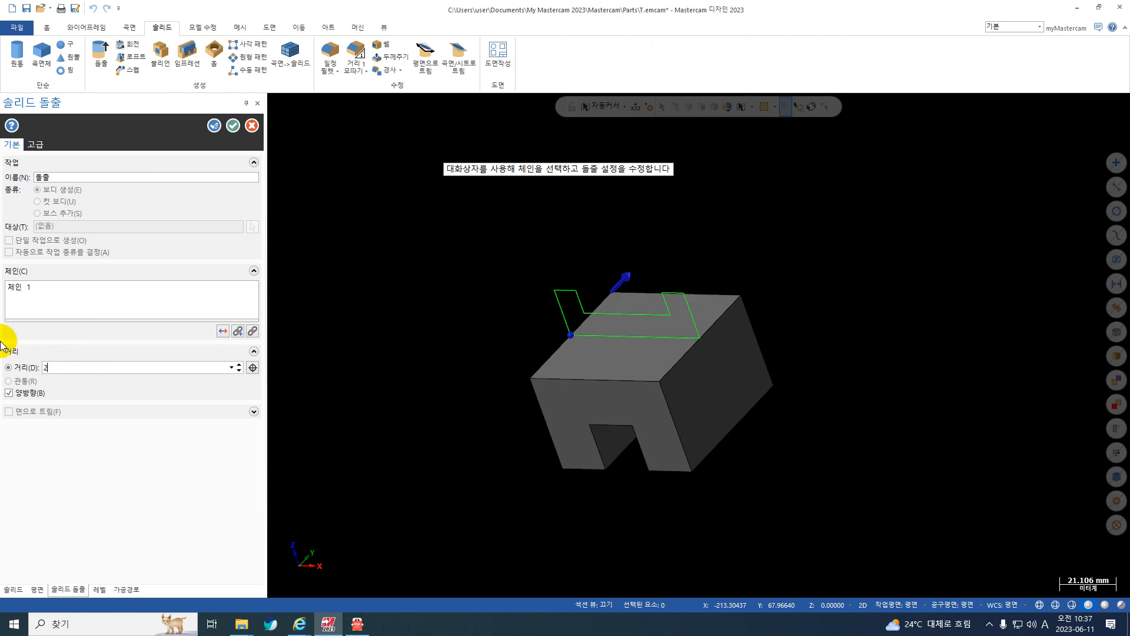
{"action": "key", "text": "Return"}
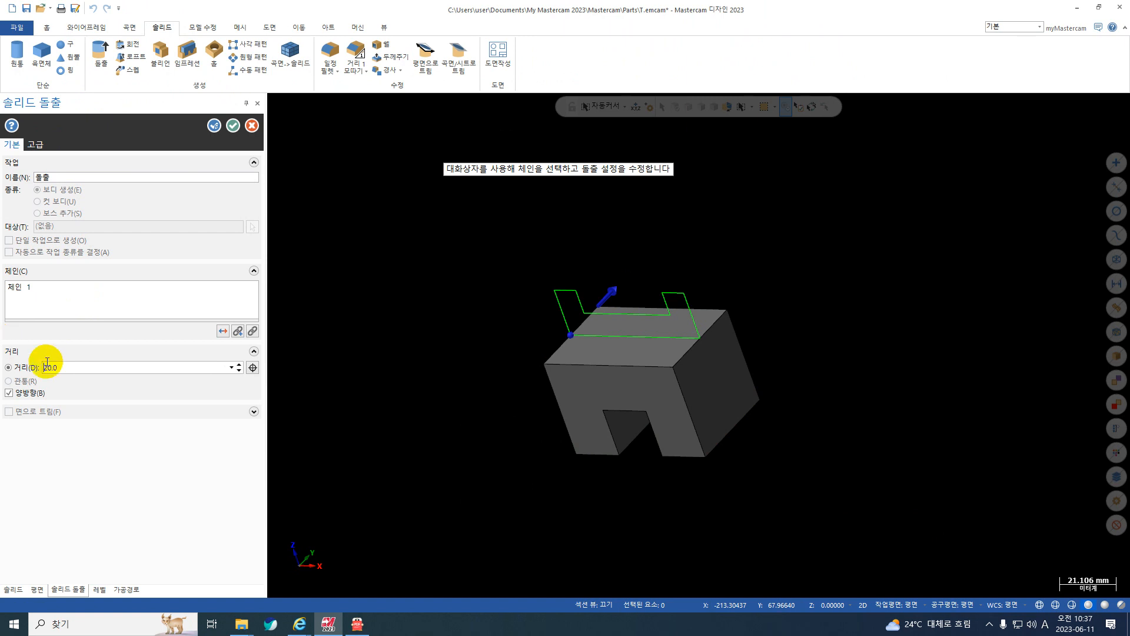
{"action": "left_click_drag", "start_coordinate": [61, 368], "coordinate": [14, 348]}
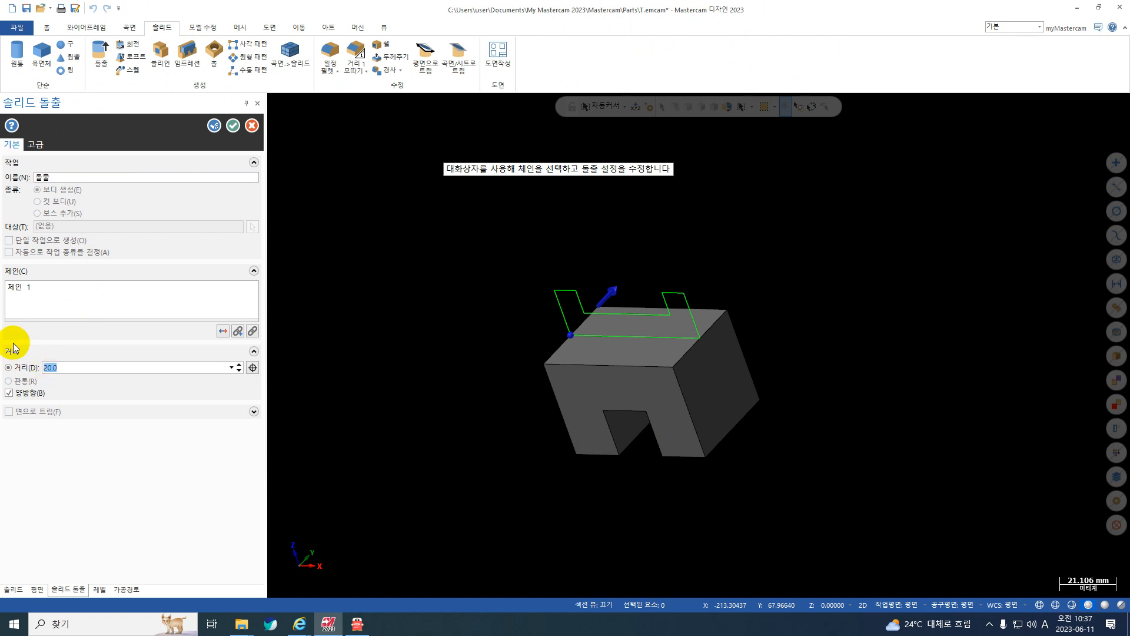
{"action": "type", "text": "30"}
{"action": "key", "text": "Return"}
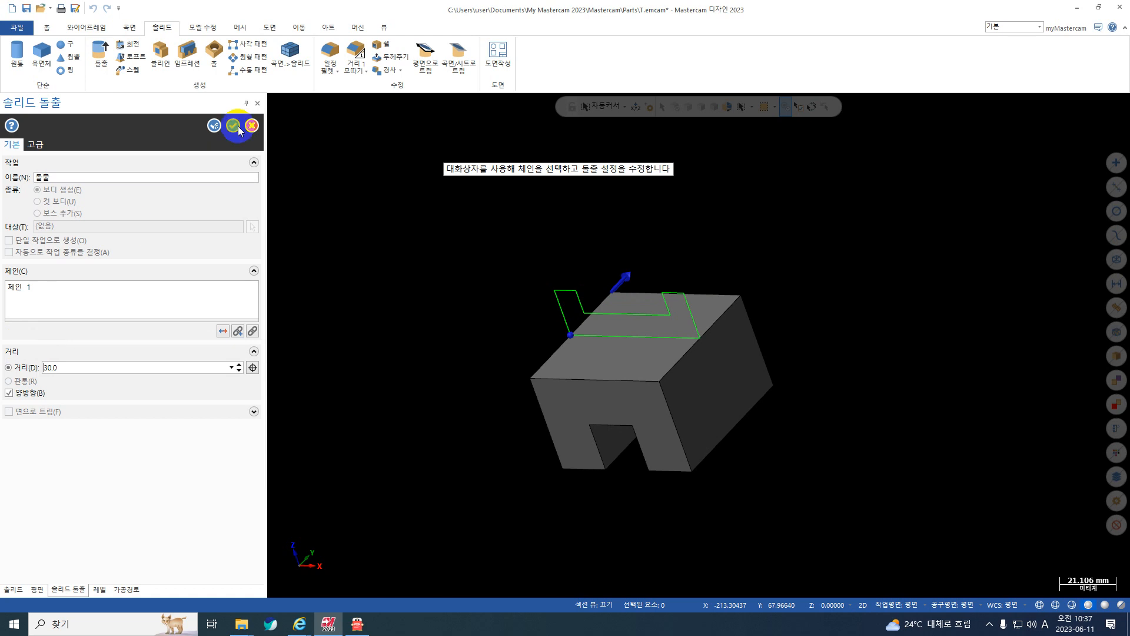
{"action": "left_click", "coordinate": [233, 126]}
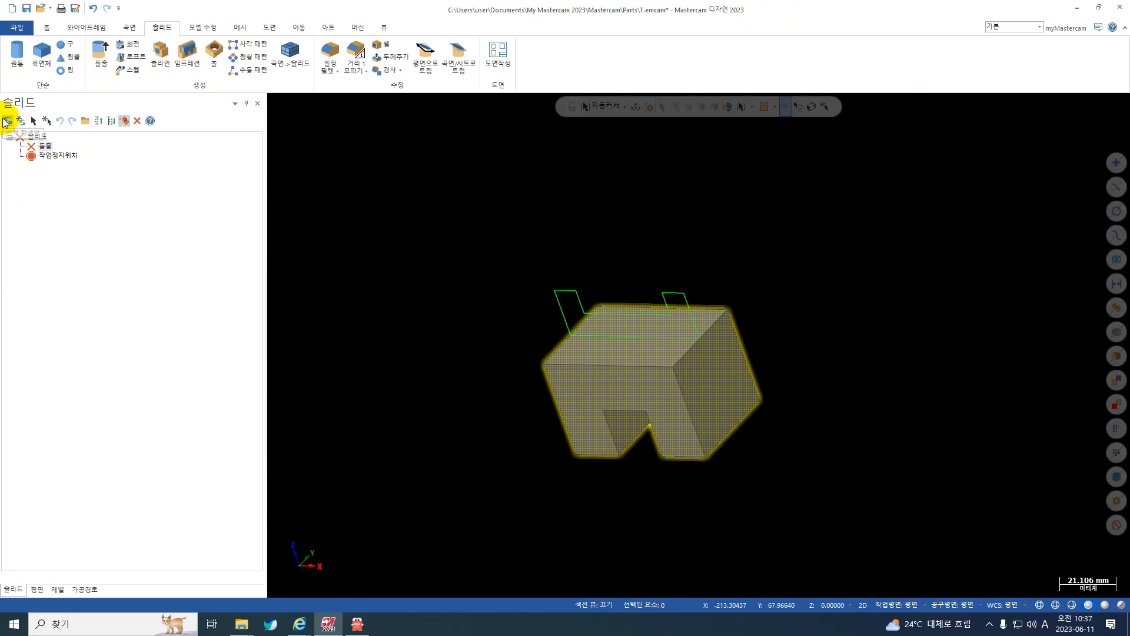
{"action": "left_click", "coordinate": [8, 122]}
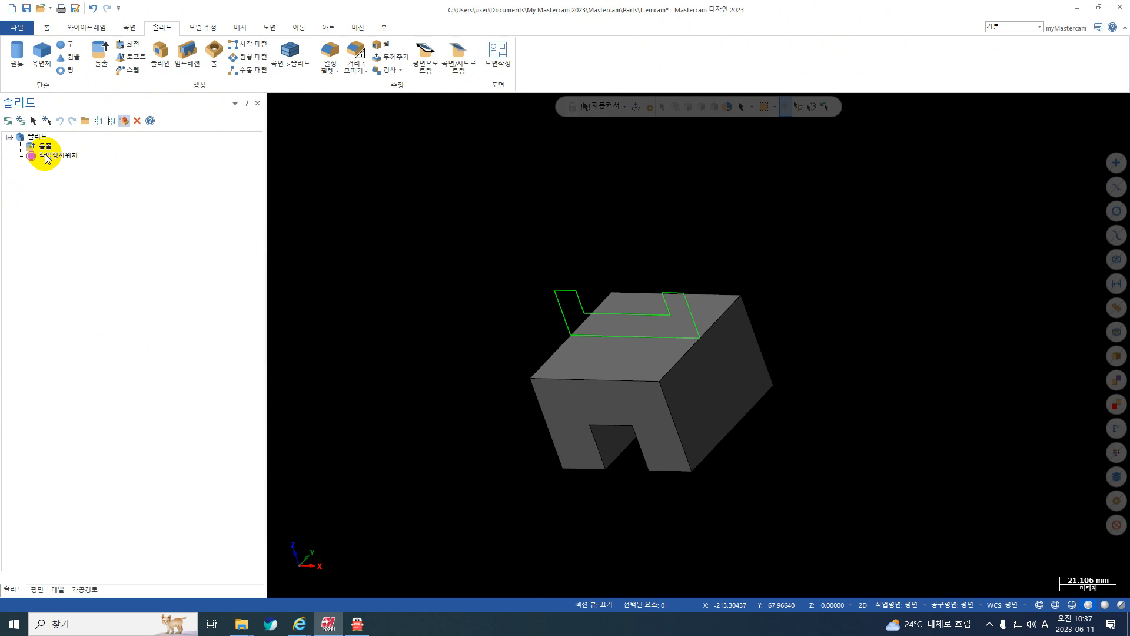
Reopen the lower block's 돌출 operation from the solid history and set its two-directional distance to 20 mm.
{"action": "left_click", "coordinate": [45, 147]}
{"action": "left_click", "coordinate": [45, 147]}
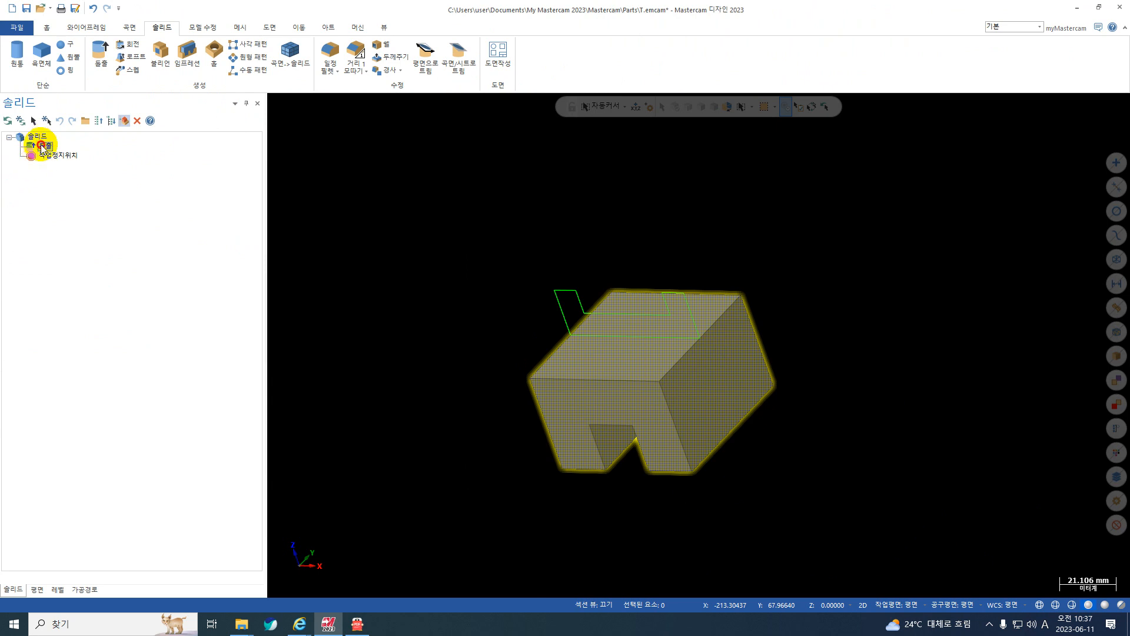
{"action": "double_click", "coordinate": [40, 145]}
{"action": "double_click", "coordinate": [54, 367]}
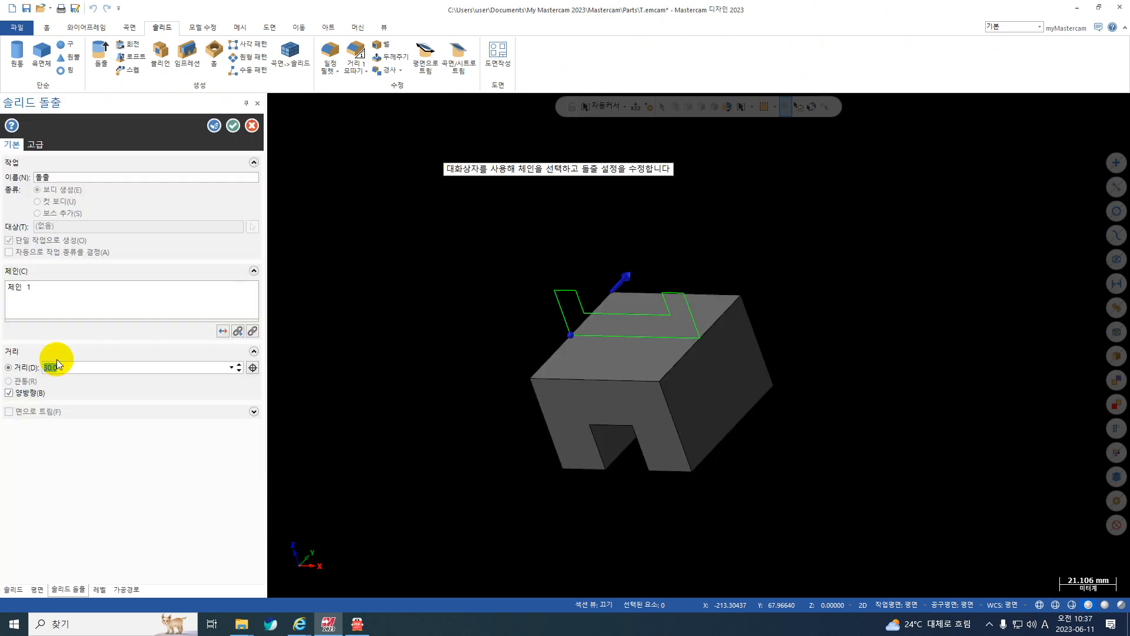
{"action": "type", "text": "20"}
{"action": "key", "text": "Return"}
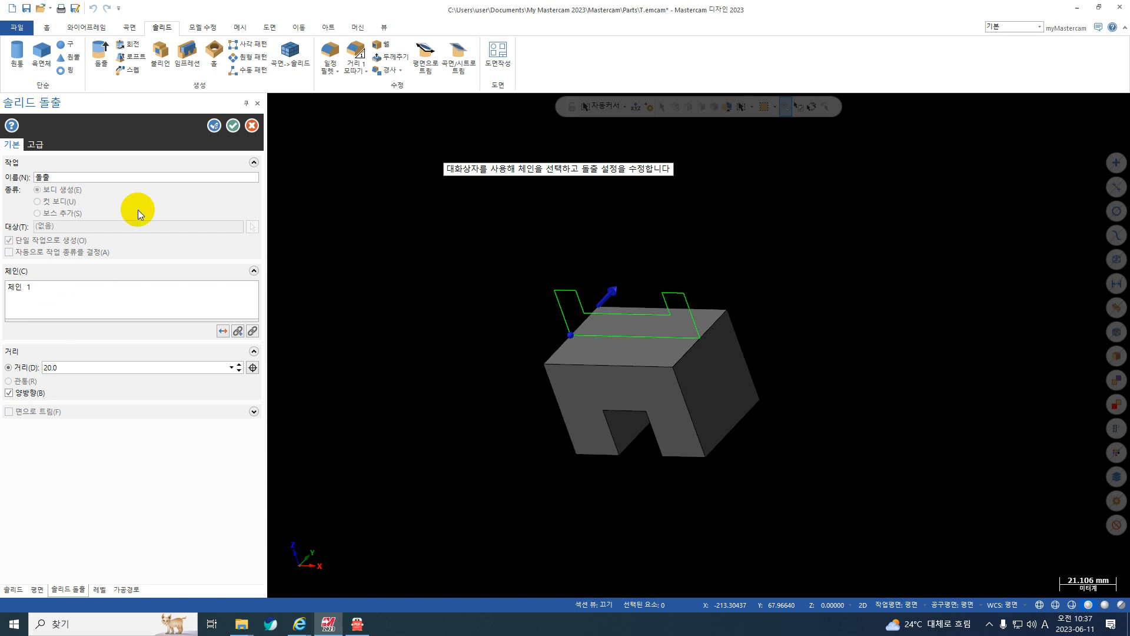
{"action": "left_click", "coordinate": [234, 127]}
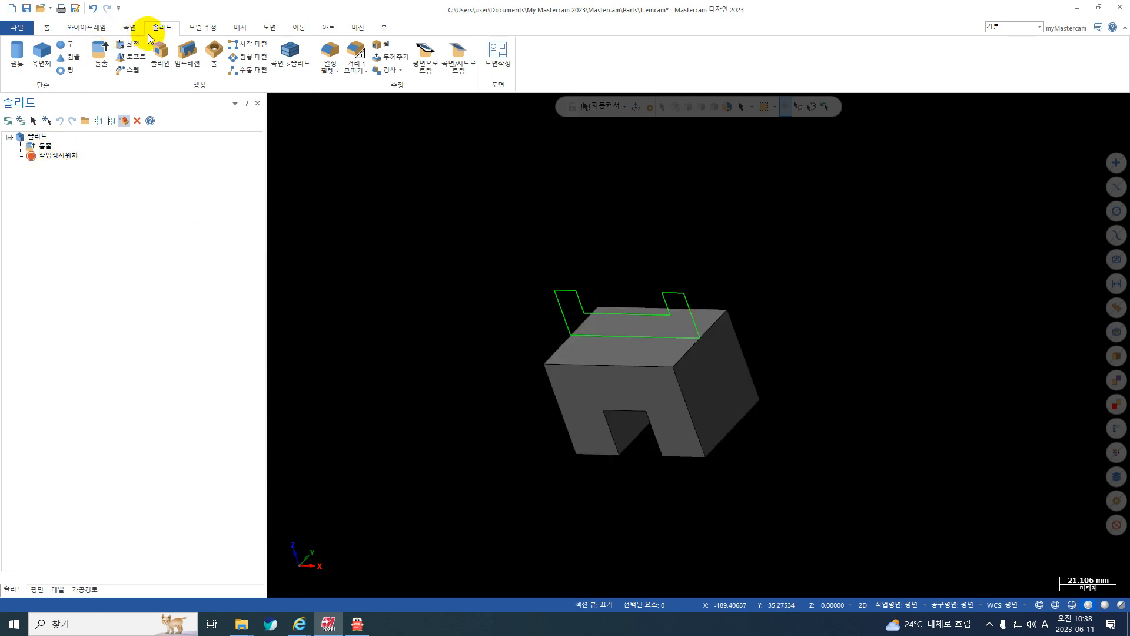
Extrude the upper level 2 profile 10 mm in both directions and join it to the lower block with 보스 추가.
{"action": "left_click", "coordinate": [100, 53]}
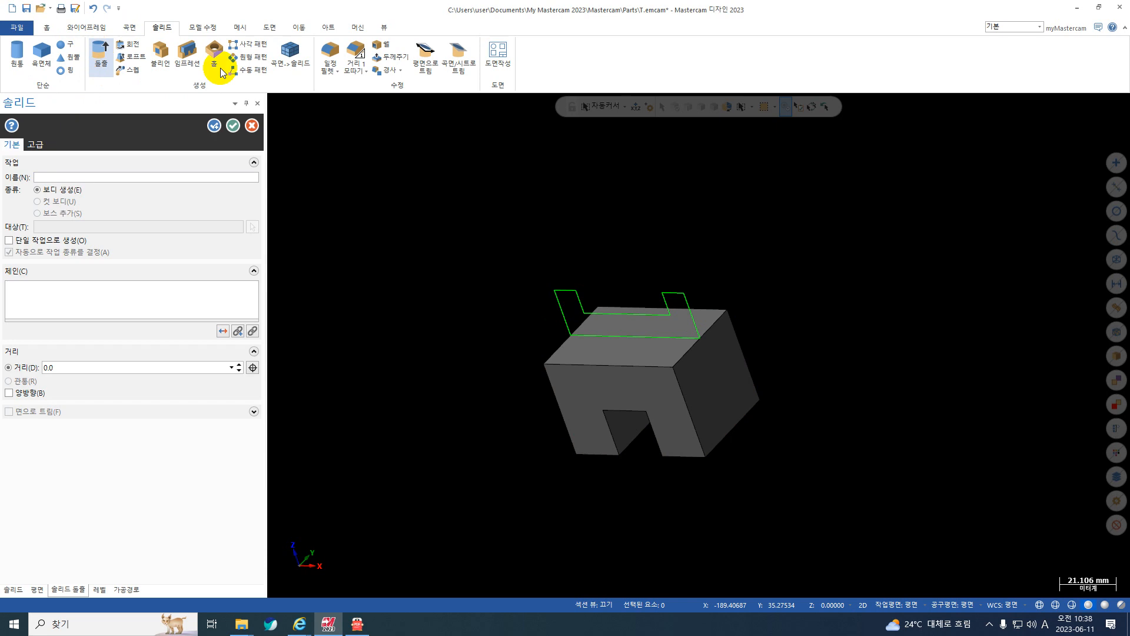
{"action": "left_click", "coordinate": [618, 316]}
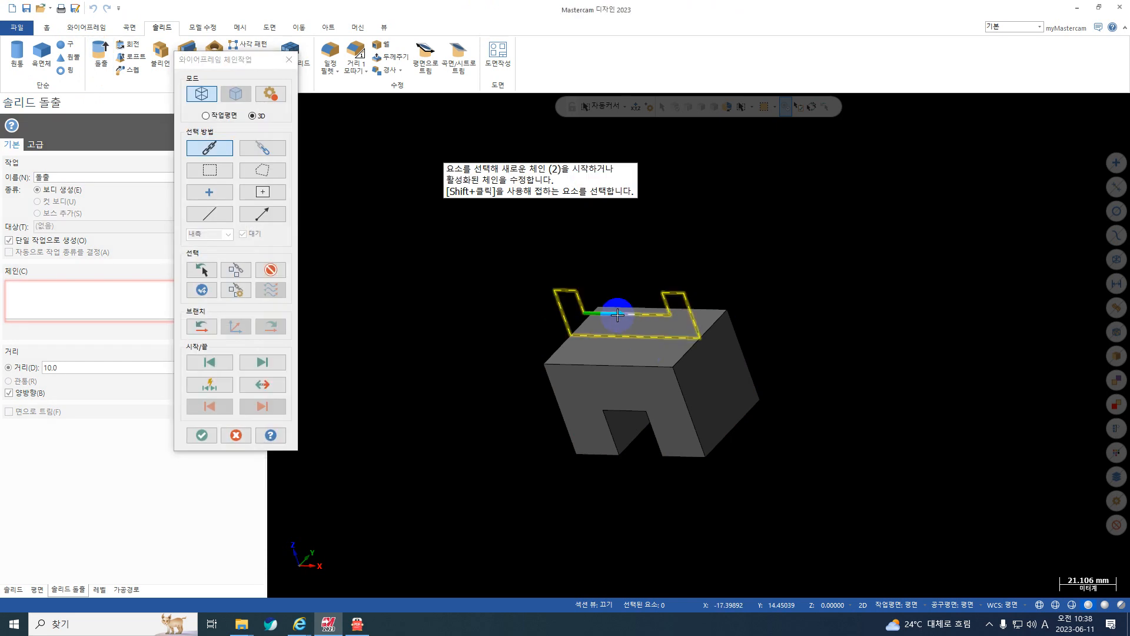
{"action": "key", "text": "Return"}
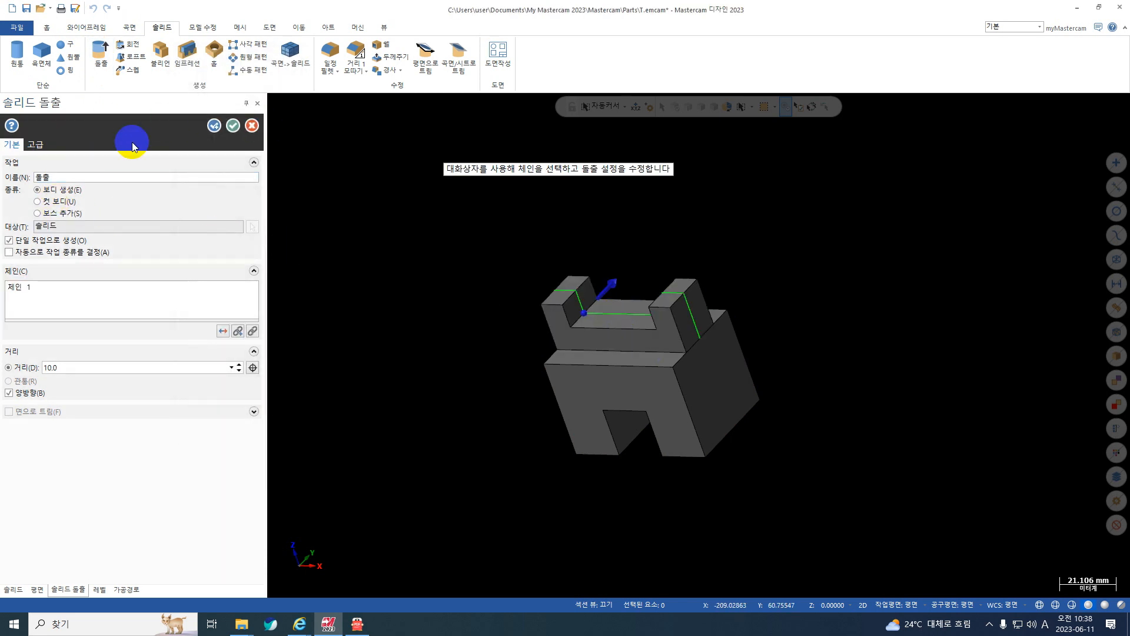
{"action": "left_click", "coordinate": [71, 213]}
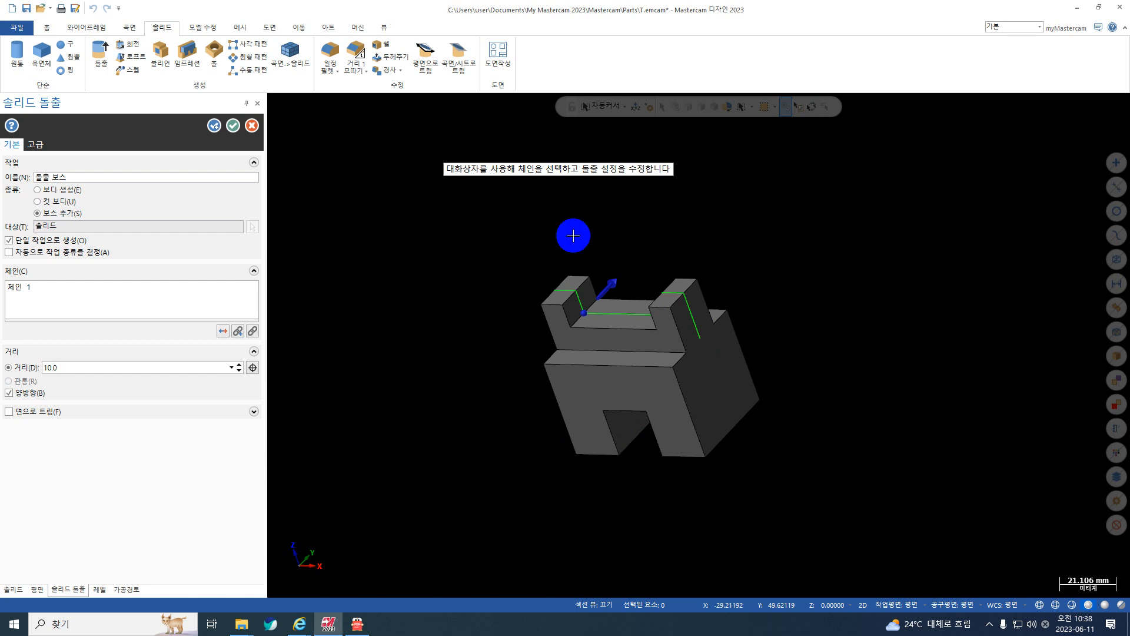
{"action": "left_click", "coordinate": [232, 125]}
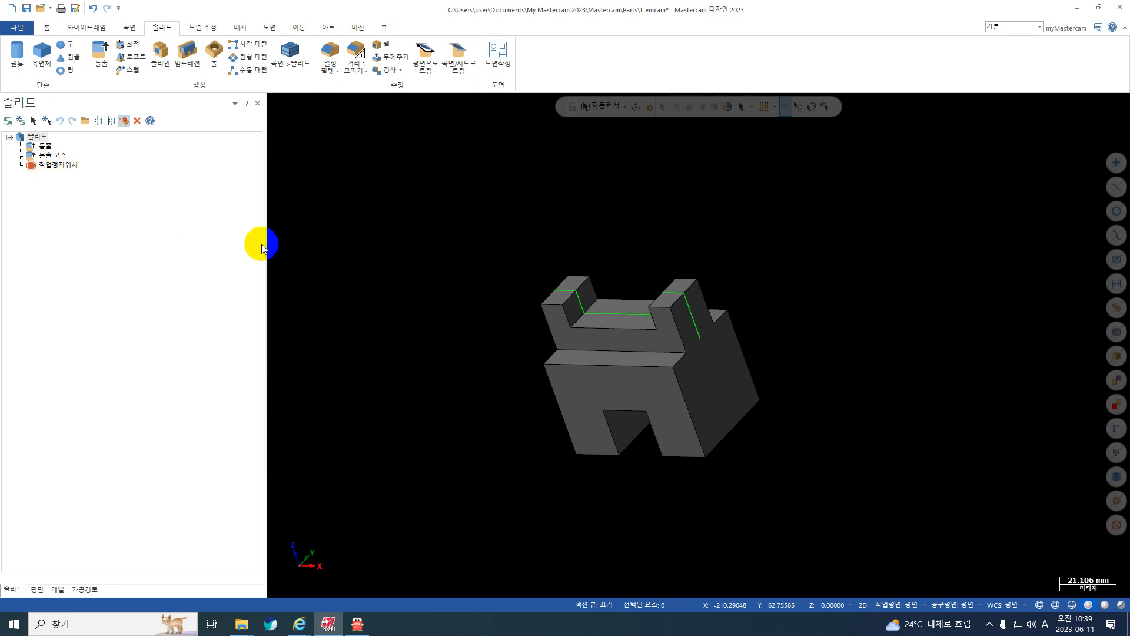
Examine the joined solid from several angles along with its operation history.
{"action": "middle_click_drag", "start_coordinate": [532, 350], "coordinate": [651, 430]}
{"action": "left_click", "coordinate": [53, 591]}
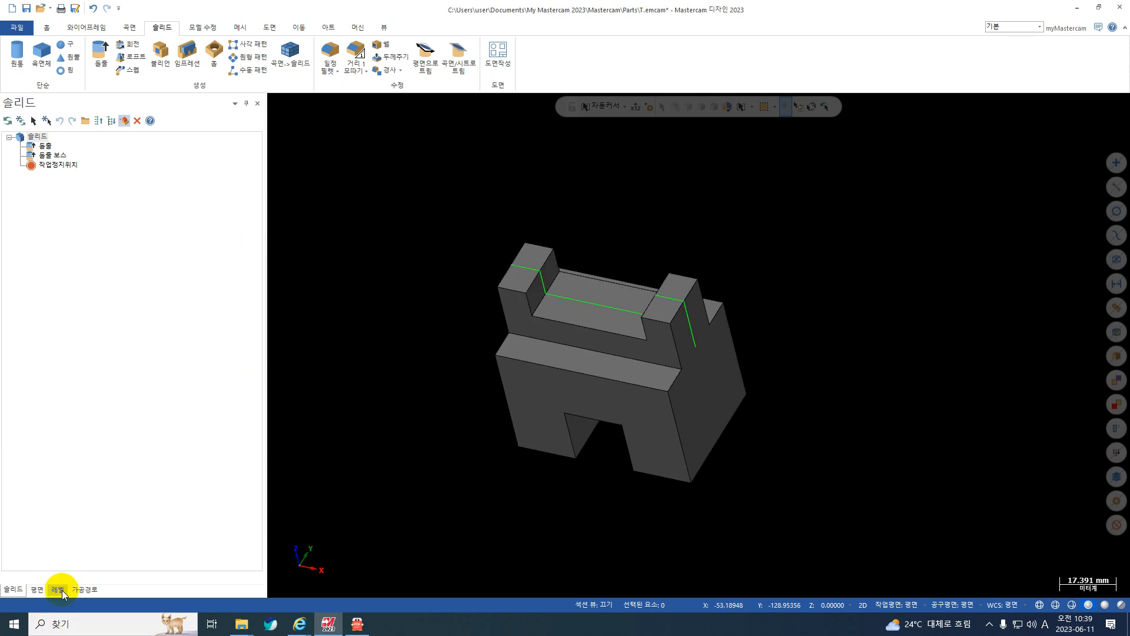
{"action": "left_click", "coordinate": [77, 593]}
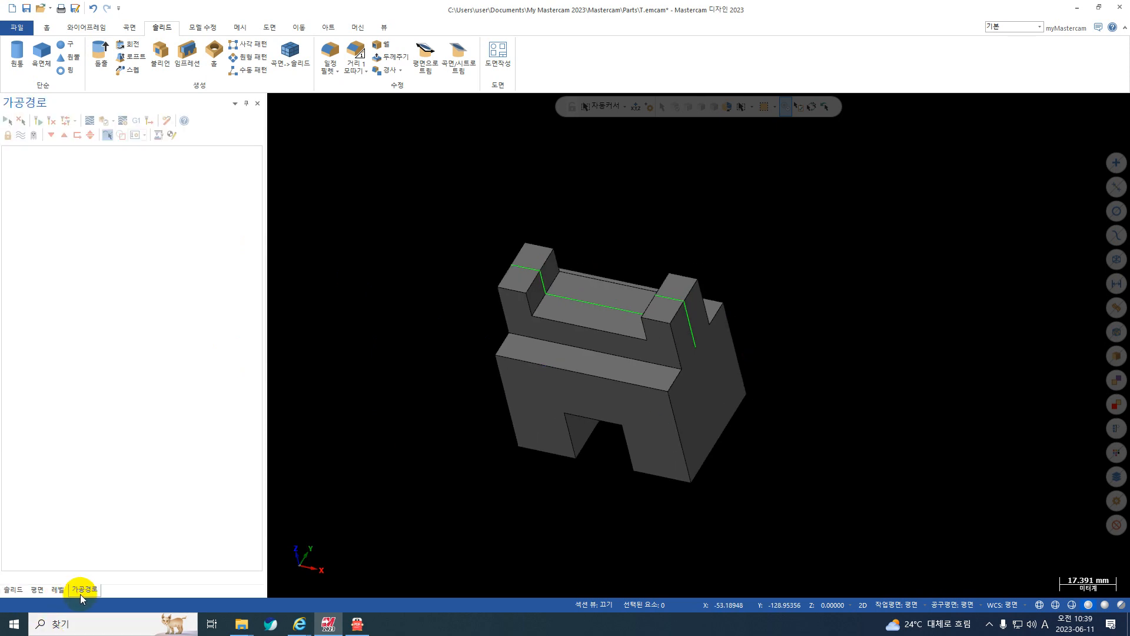
{"action": "left_click", "coordinate": [16, 591]}
{"action": "middle_click_drag", "start_coordinate": [638, 281], "coordinate": [697, 212]}
{"action": "middle_click_drag", "start_coordinate": [637, 469], "coordinate": [634, 497]}
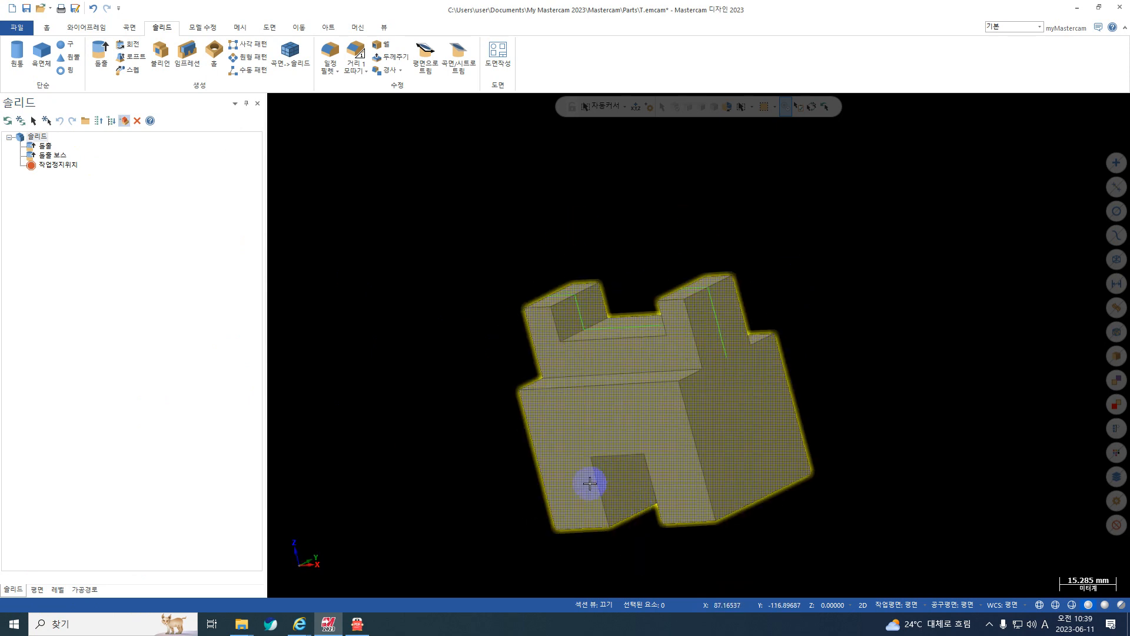
{"action": "middle_click_drag", "start_coordinate": [534, 449], "coordinate": [593, 469]}
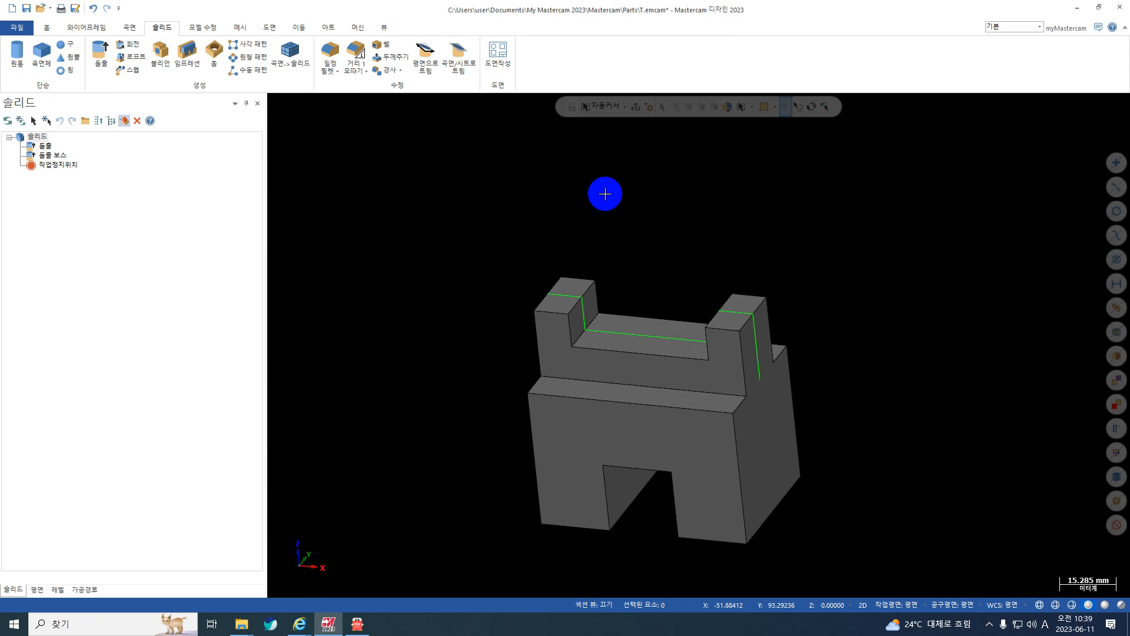
{"action": "scroll", "coordinate": [605, 193], "scroll_direction": "down", "scroll_amount": 1}
{"action": "scroll", "coordinate": [825, 375], "scroll_direction": "up", "scroll_amount": 1}
Hide the level 2 wireframe so only the level 10 solid is displayed.
{"action": "left_click", "coordinate": [57, 589]}
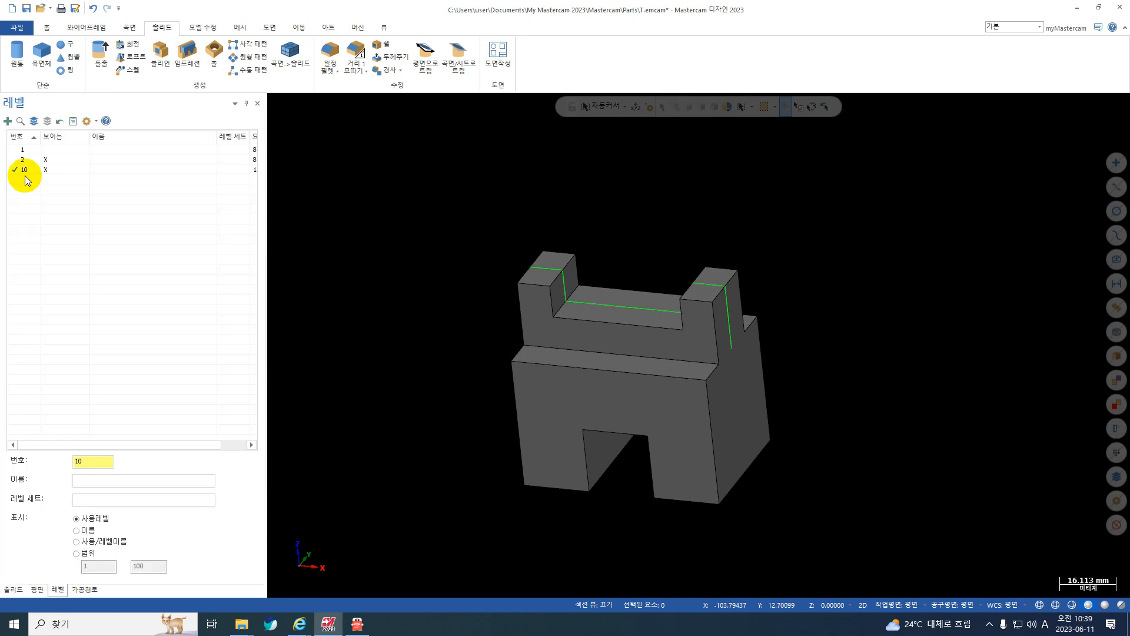
{"action": "left_click", "coordinate": [50, 162]}
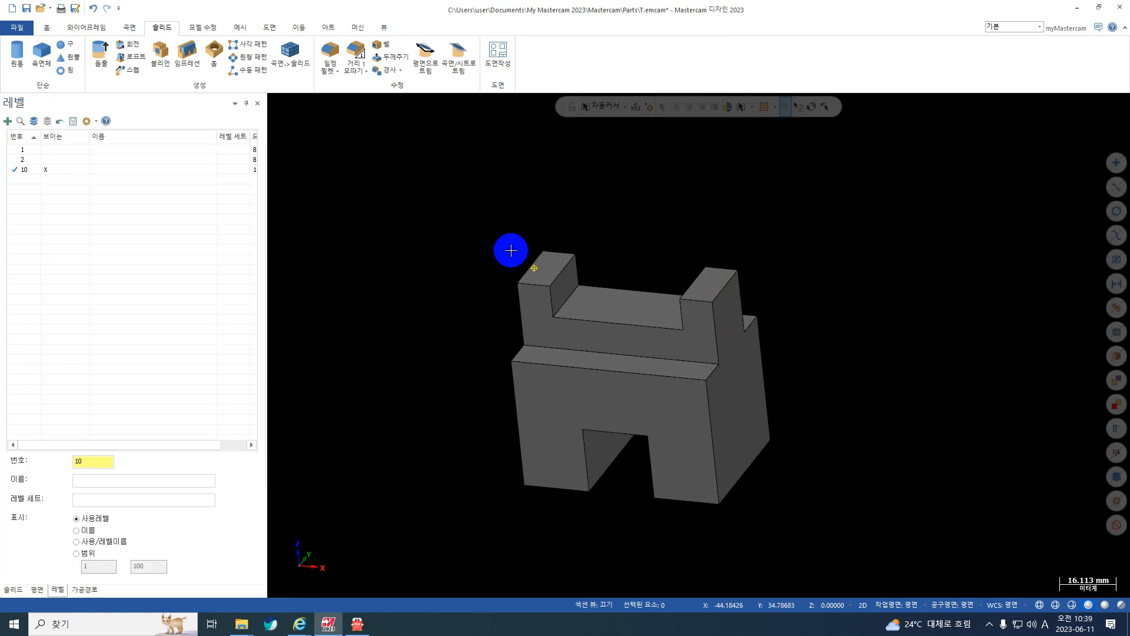
{"action": "middle_click_drag", "start_coordinate": [510, 250], "coordinate": [461, 257]}
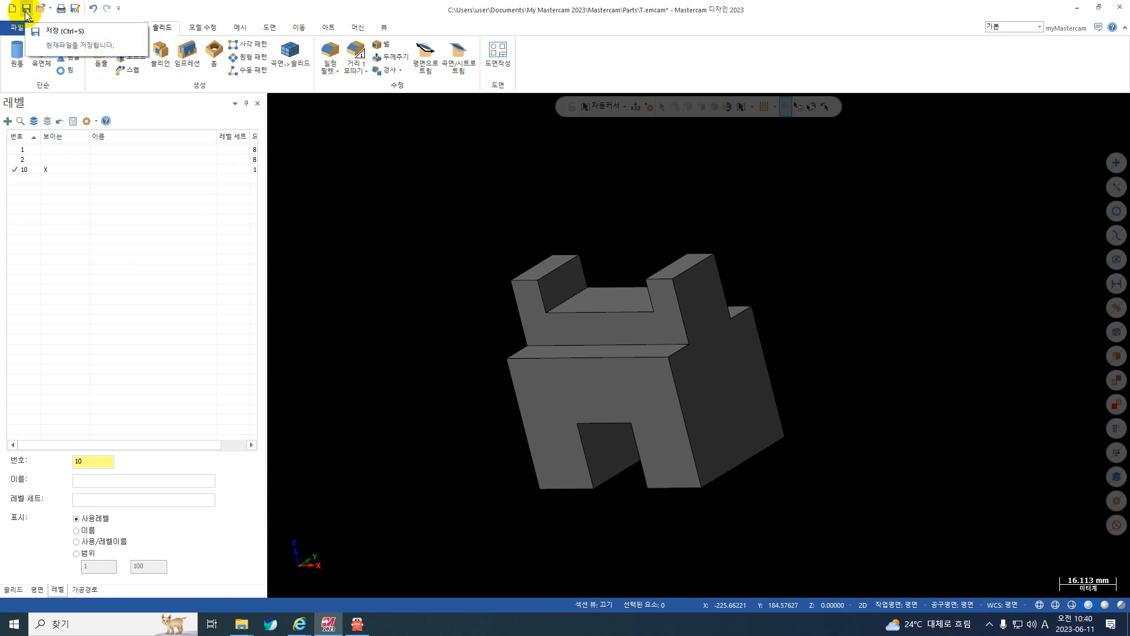
Start saving the part as a new file (다른 이름으로 저장) with the desktop (바탕 화면) as the destination folder.
{"action": "left_click", "coordinate": [18, 27]}
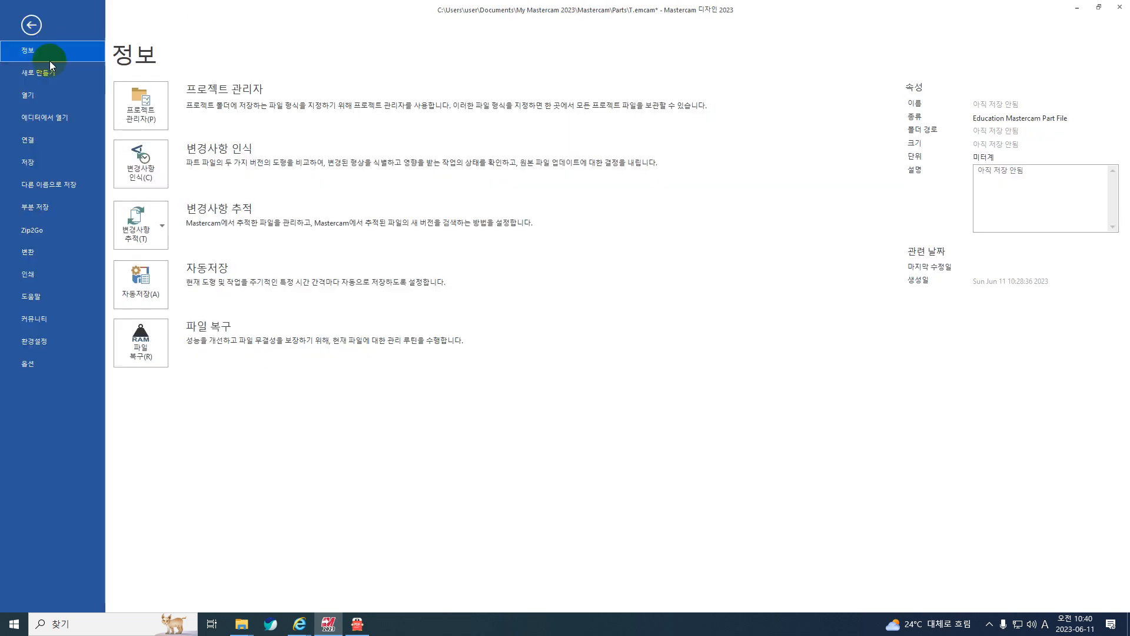
{"action": "left_click", "coordinate": [41, 187]}
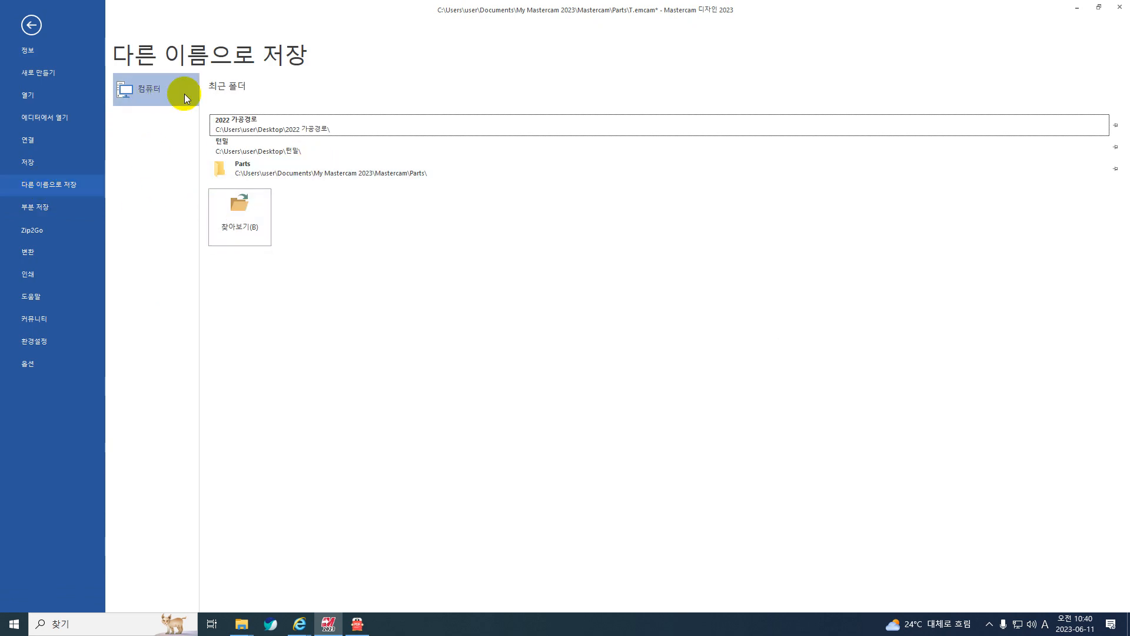
{"action": "left_click", "coordinate": [167, 90]}
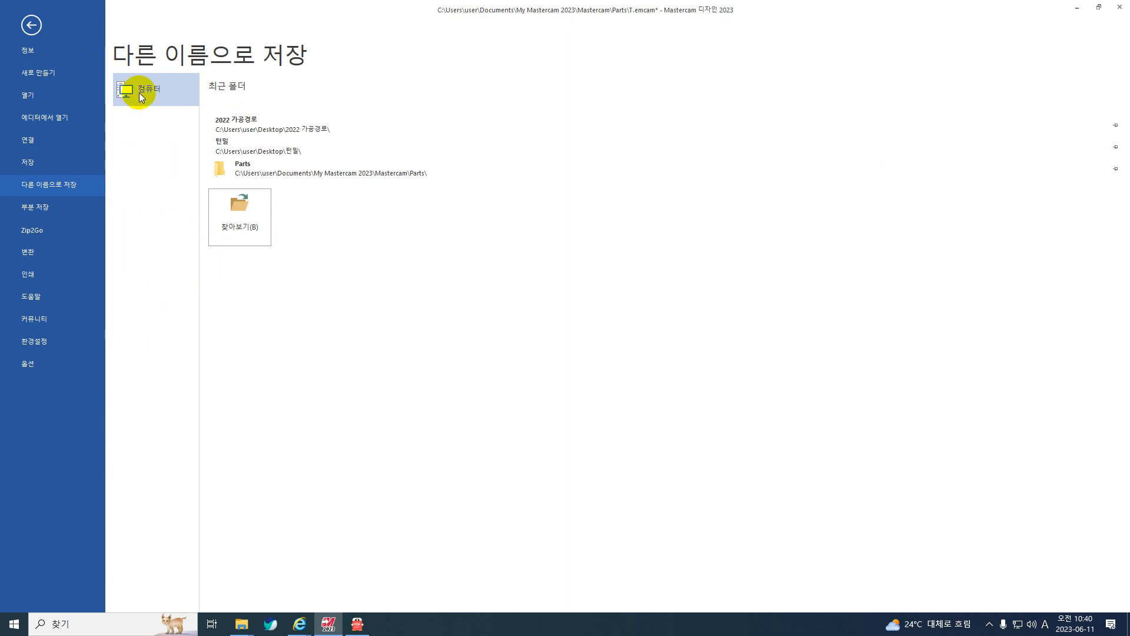
{"action": "left_click", "coordinate": [241, 216]}
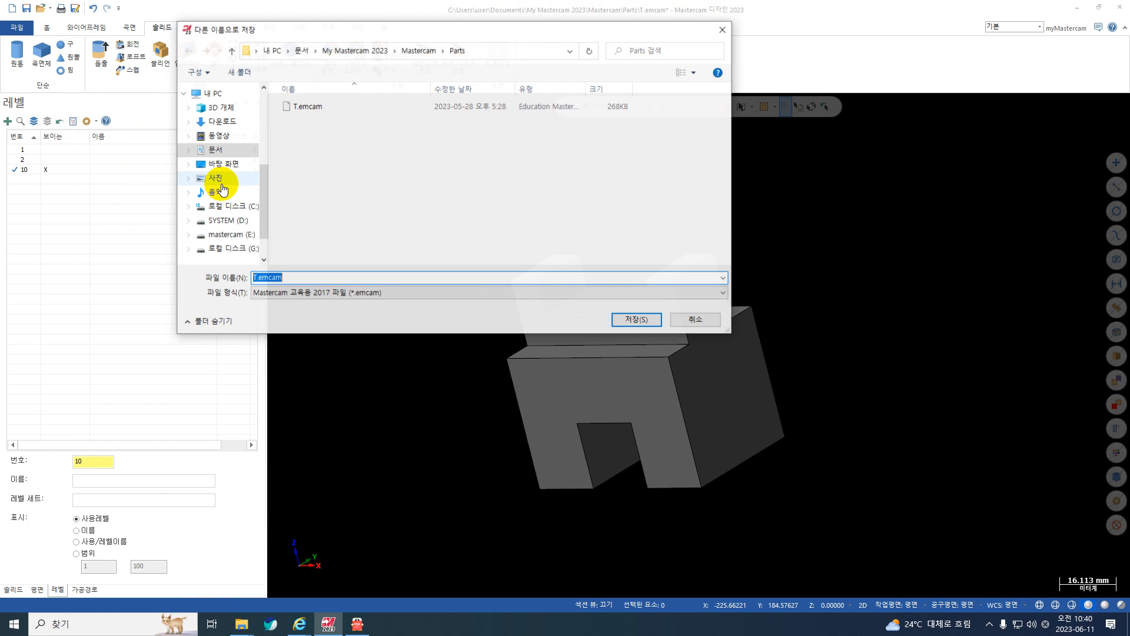
{"action": "left_click", "coordinate": [227, 216]}
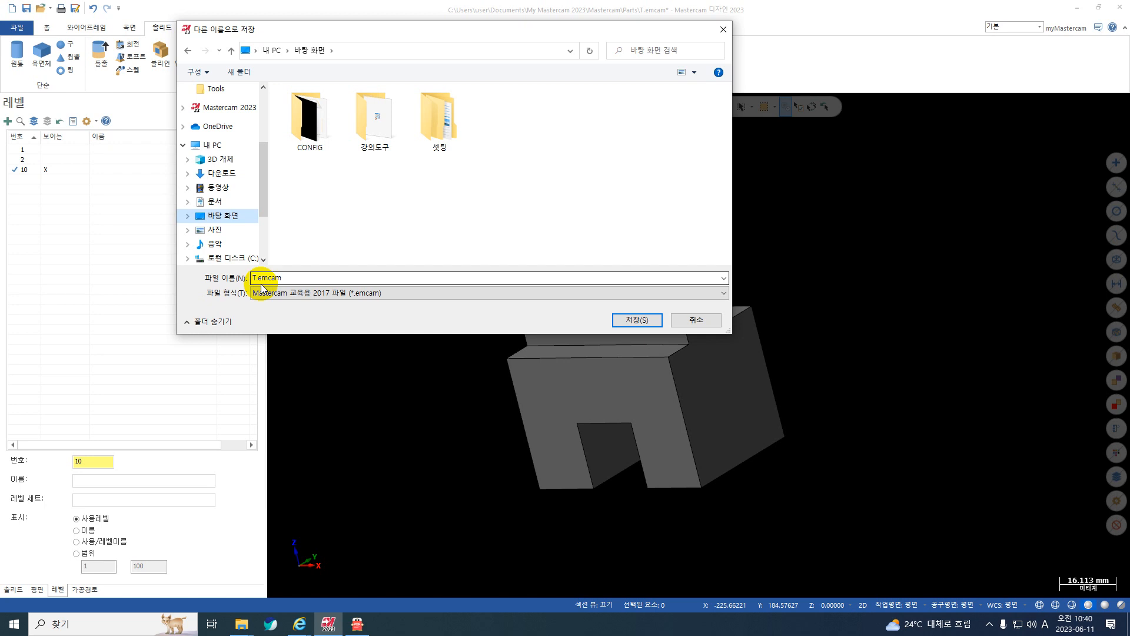
Examine the file formats available for saving the part, focusing on IGES, STEP and Parasolid Text.
{"action": "left_click", "coordinate": [550, 293]}
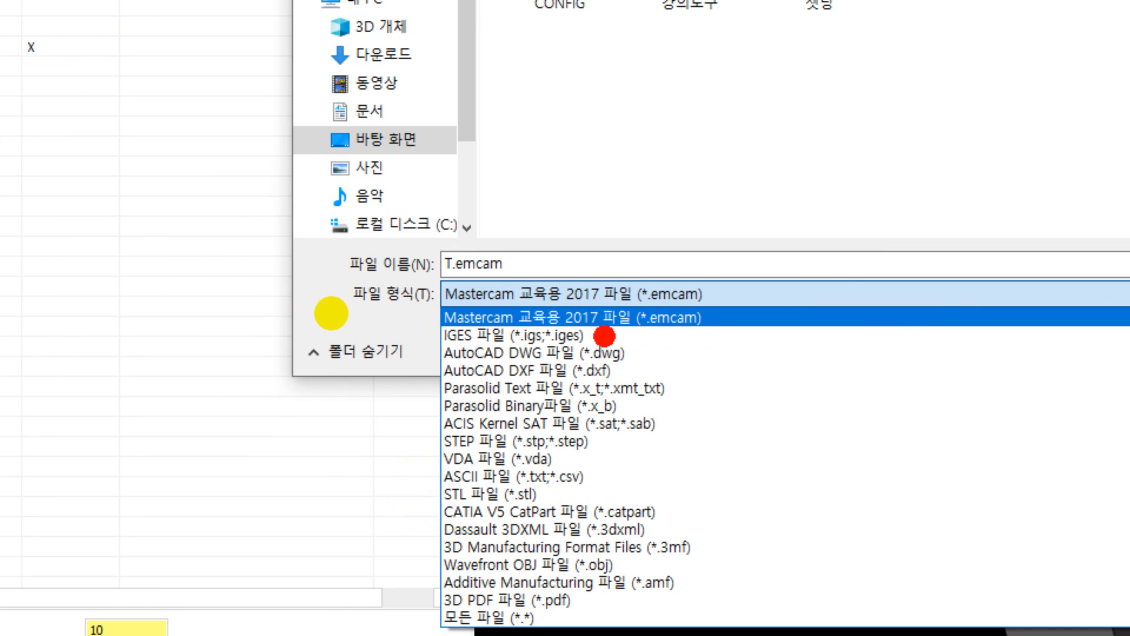
{"action": "mouse_move", "coordinate": [328, 309]}
{"action": "left_mouse_down"}
{"action": "mouse_move", "coordinate": [328, 321]}
{"action": "mouse_move", "coordinate": [242, 321]}
{"action": "left_mouse_up"}
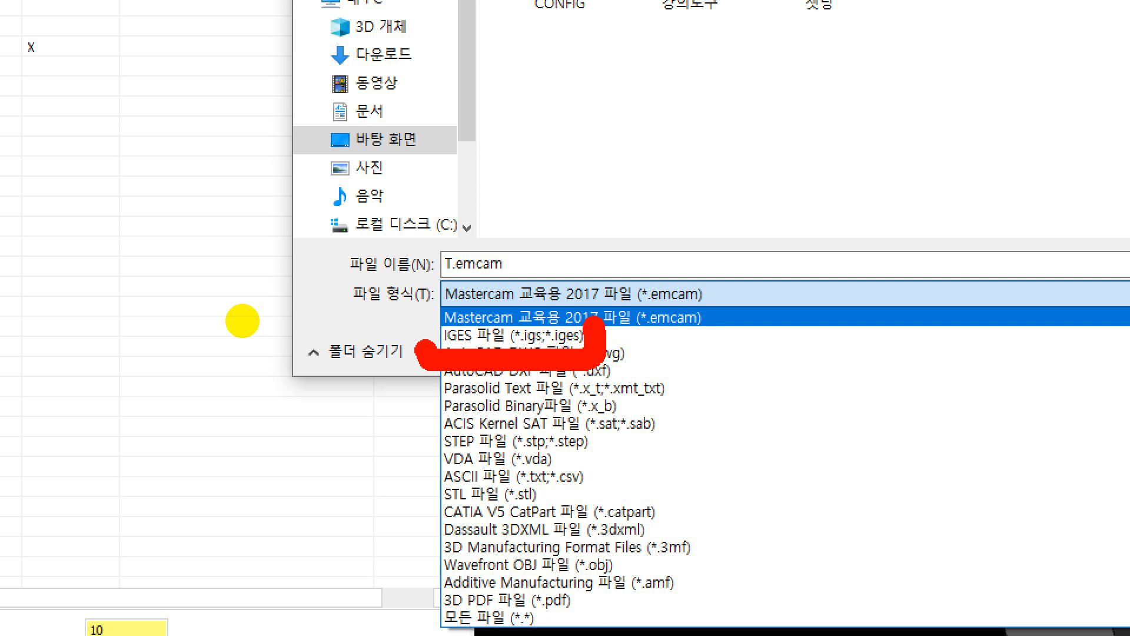
{"action": "left_click_drag", "start_coordinate": [421, 451], "coordinate": [607, 447]}
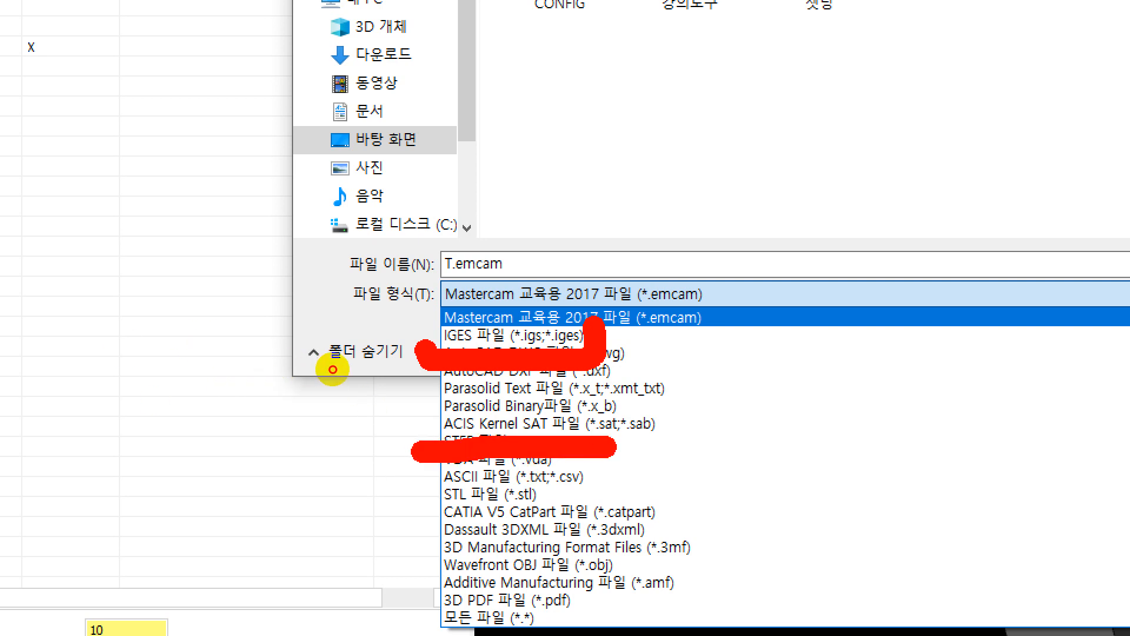
{"action": "key", "text": "Escape"}
{"action": "key", "text": "ctrl+1"}
{"action": "key", "text": "Escape"}
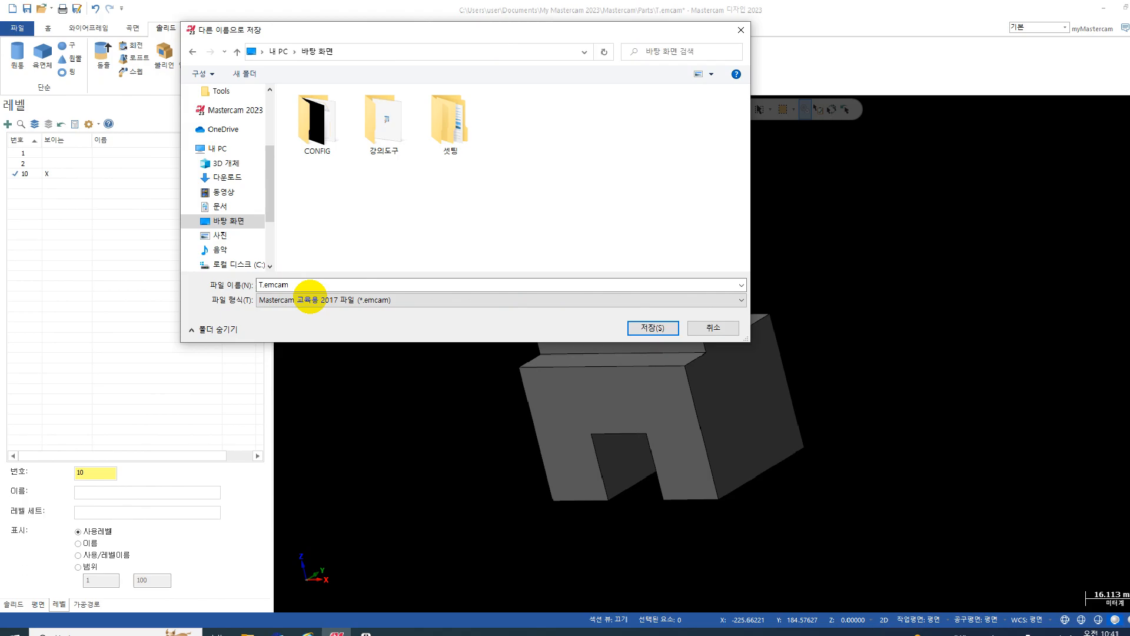
{"action": "left_click", "coordinate": [362, 300]}
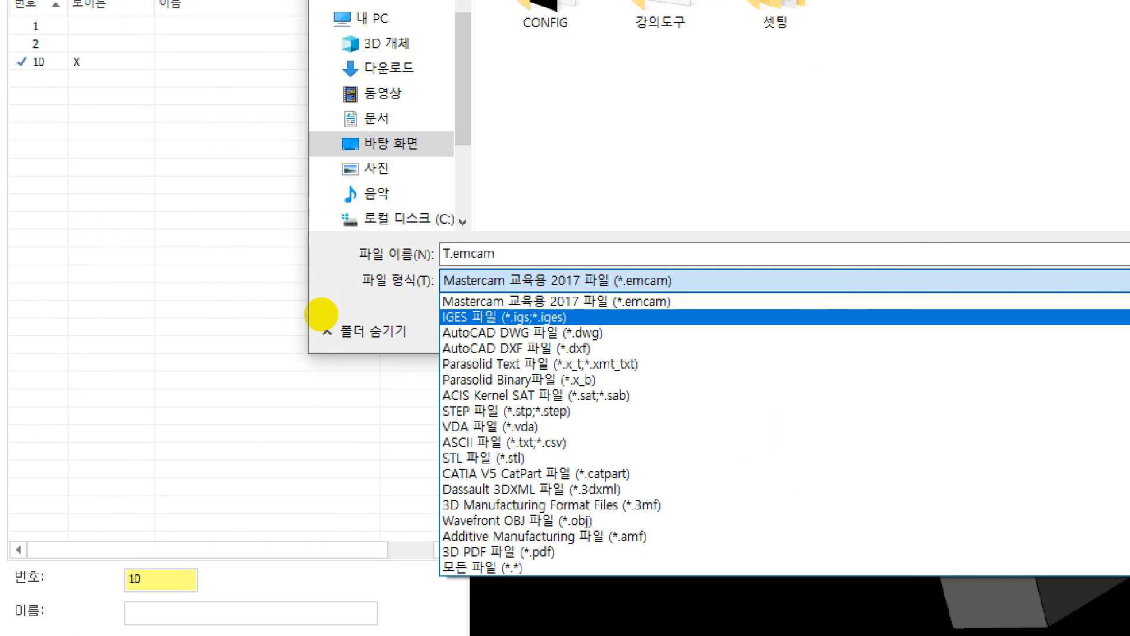
{"action": "mouse_move", "coordinate": [594, 304]}
{"action": "left_mouse_down"}
{"action": "mouse_move", "coordinate": [599, 313]}
{"action": "mouse_move", "coordinate": [581, 322]}
{"action": "mouse_move", "coordinate": [430, 331]}
{"action": "mouse_move", "coordinate": [454, 297]}
{"action": "mouse_move", "coordinate": [636, 289]}
{"action": "left_mouse_up"}
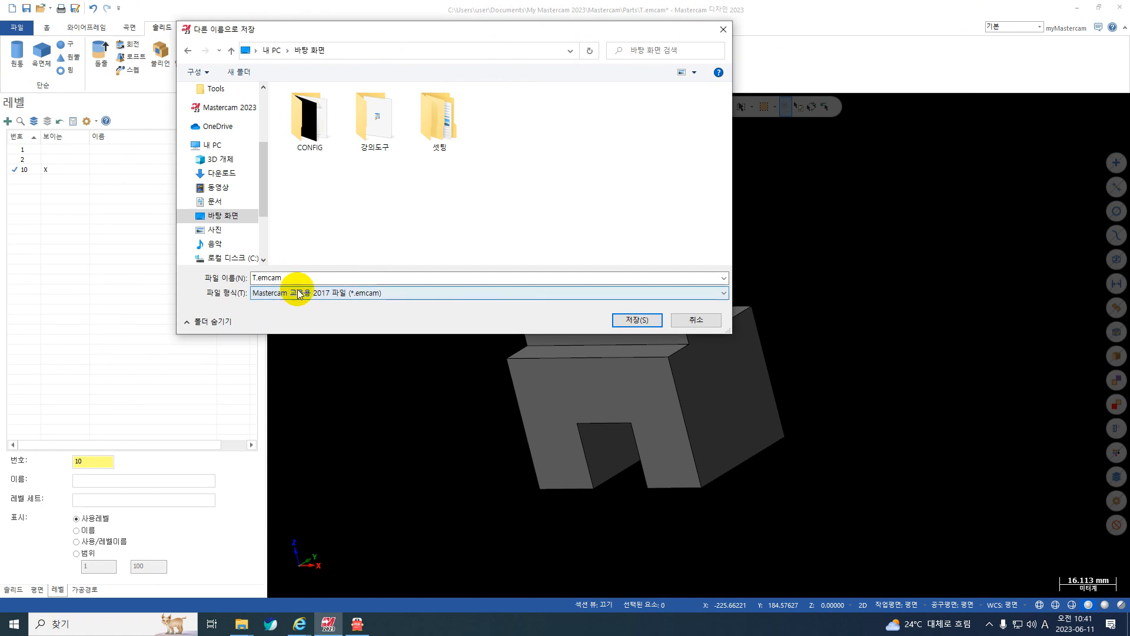
{"action": "left_click", "coordinate": [295, 293]}
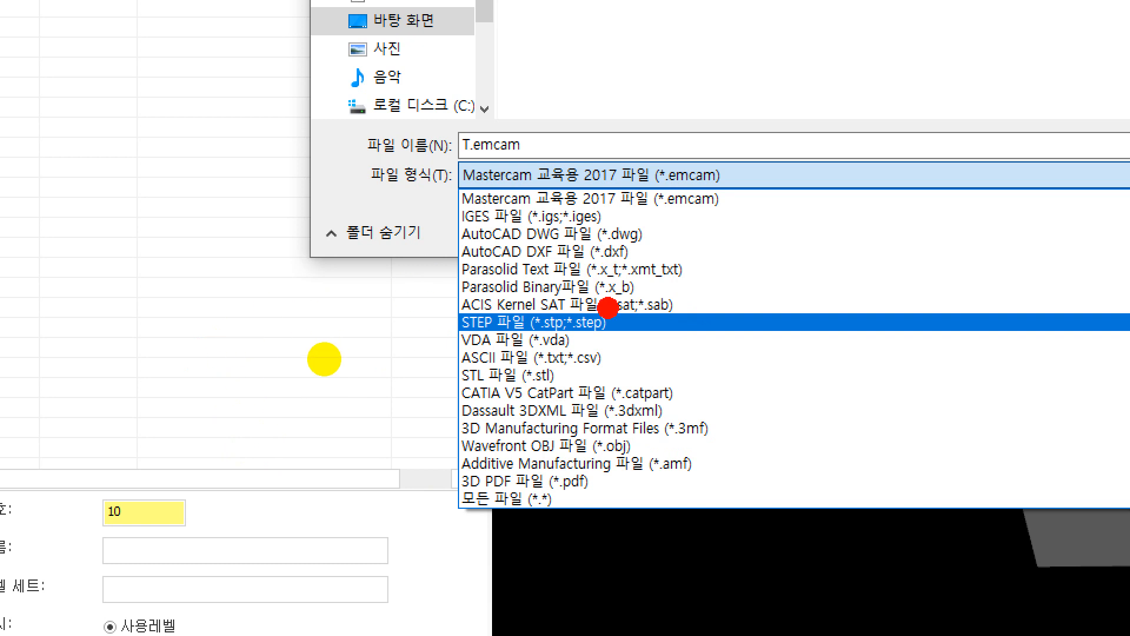
{"action": "mouse_move", "coordinate": [707, 261]}
{"action": "left_mouse_down"}
{"action": "mouse_move", "coordinate": [644, 289]}
{"action": "mouse_move", "coordinate": [433, 286]}
{"action": "mouse_move", "coordinate": [456, 246]}
{"action": "mouse_move", "coordinate": [678, 242]}
{"action": "mouse_move", "coordinate": [706, 261]}
{"action": "left_mouse_up"}
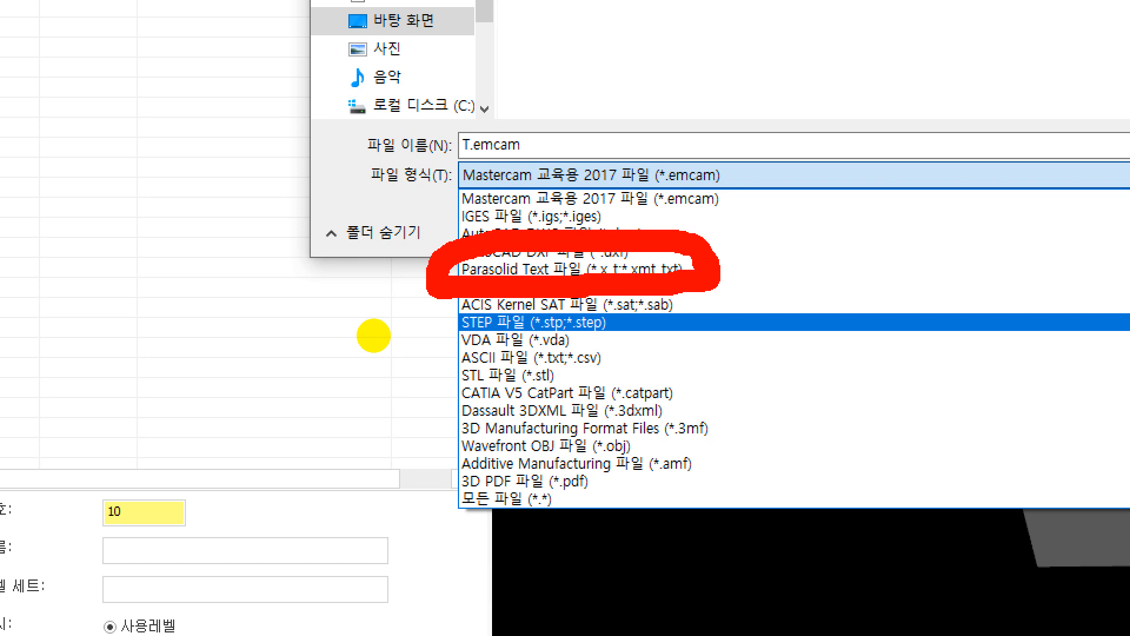
{"action": "right_click", "coordinate": [304, 365]}
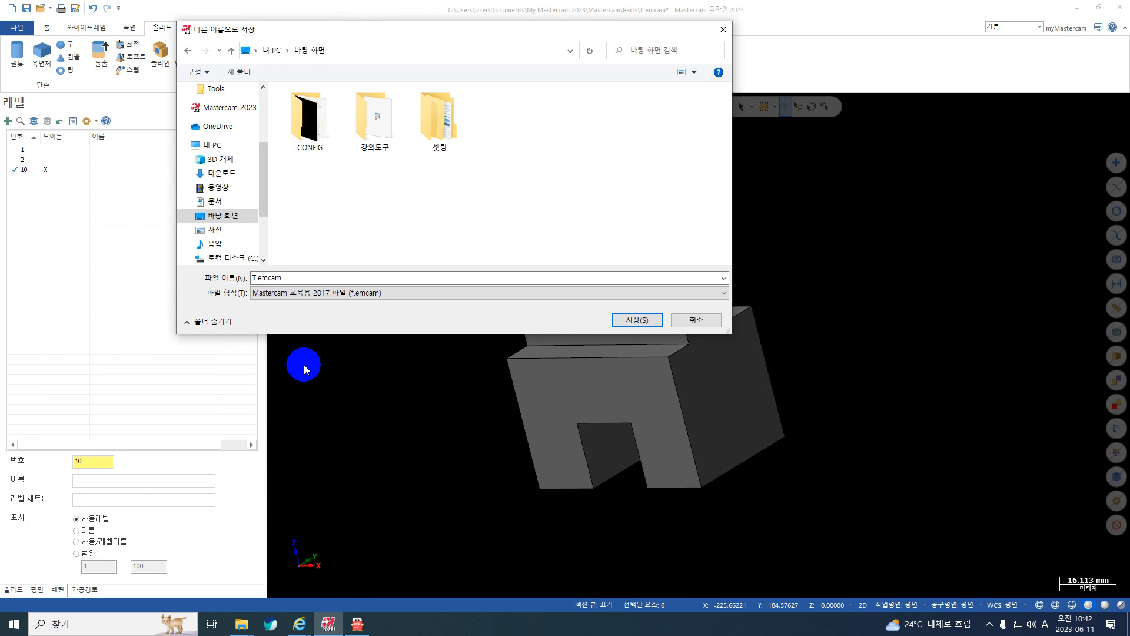
Examine the Parasolid version choices for a Parasolid Text save, from 34.0 down to 10.0, and cancel the save.
{"action": "left_click", "coordinate": [278, 293]}
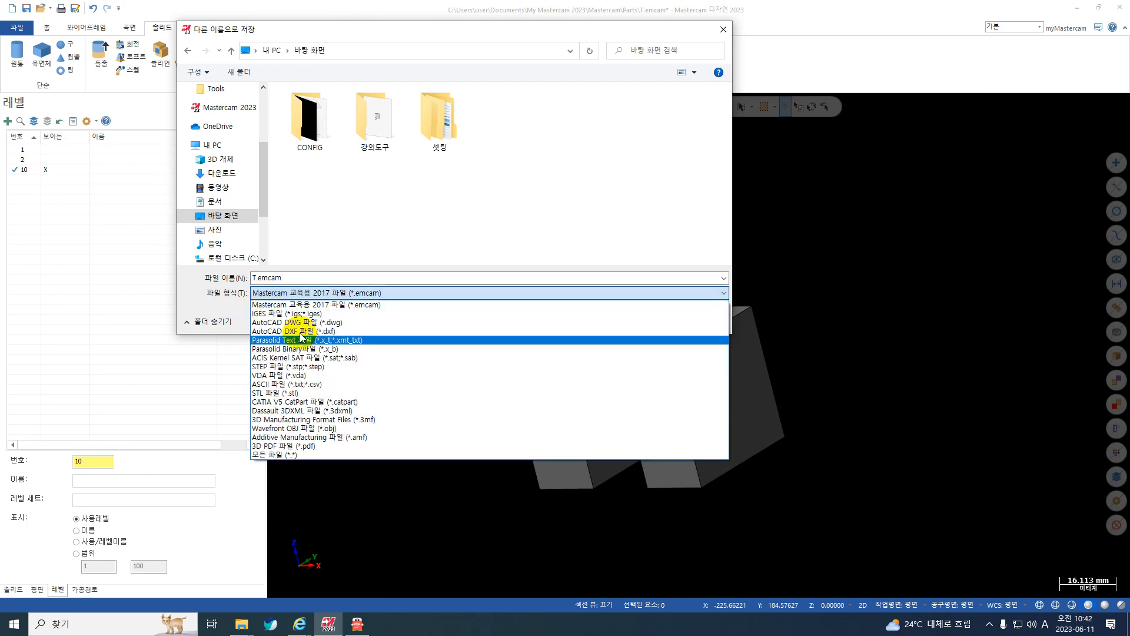
{"action": "left_click", "coordinate": [301, 339]}
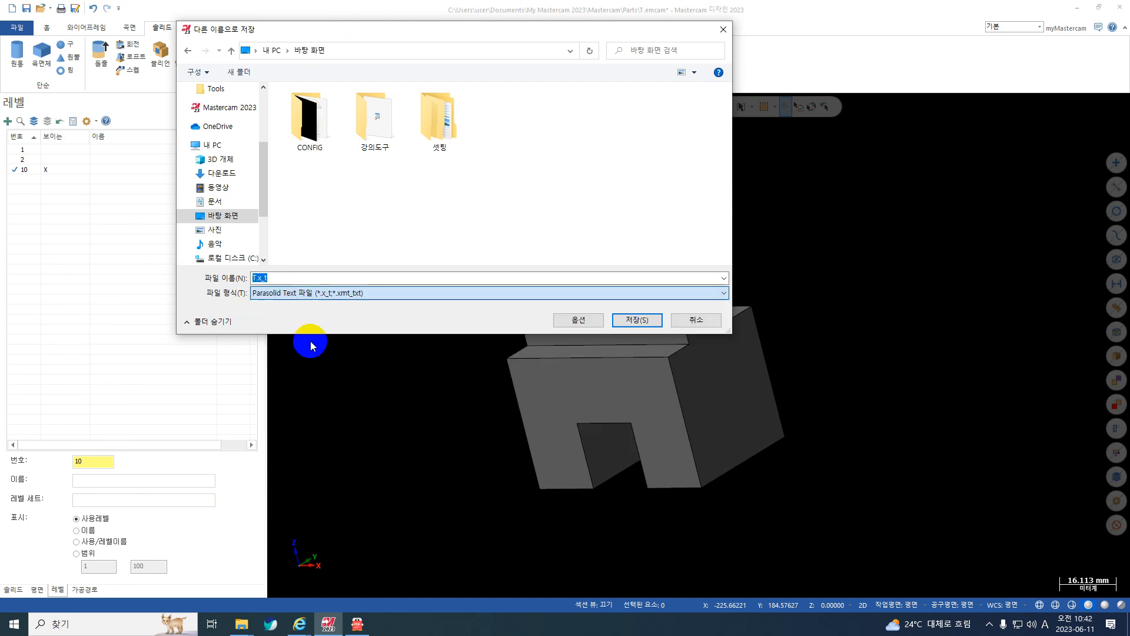
{"action": "left_click", "coordinate": [579, 323]}
{"action": "left_click", "coordinate": [134, 147]}
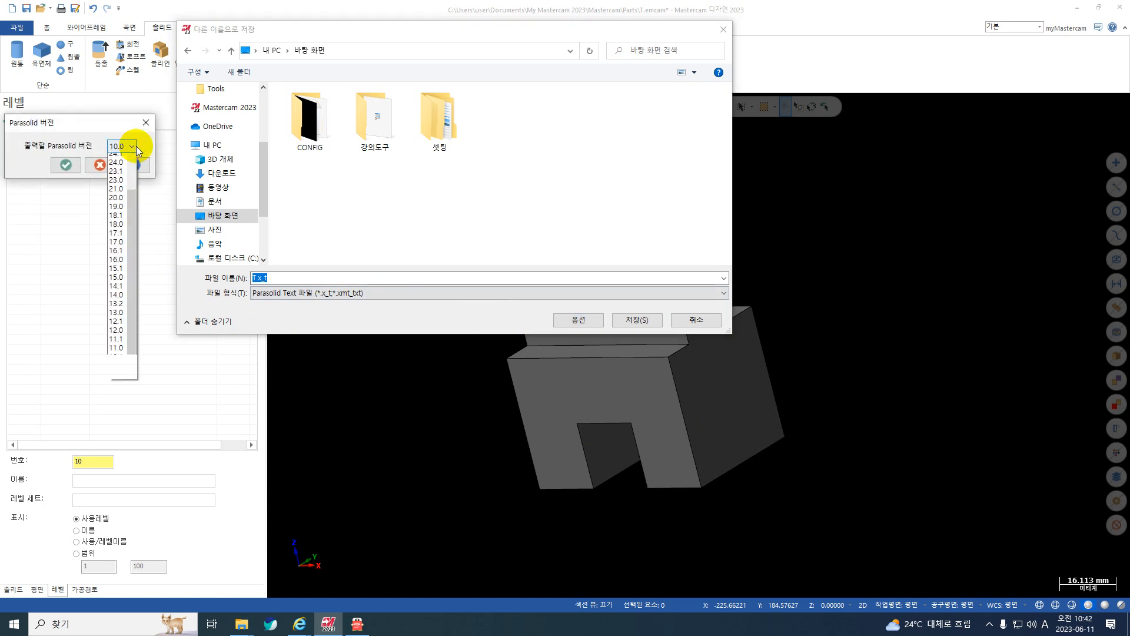
{"action": "scroll", "coordinate": [129, 179], "scroll_direction": "up", "scroll_amount": 3}
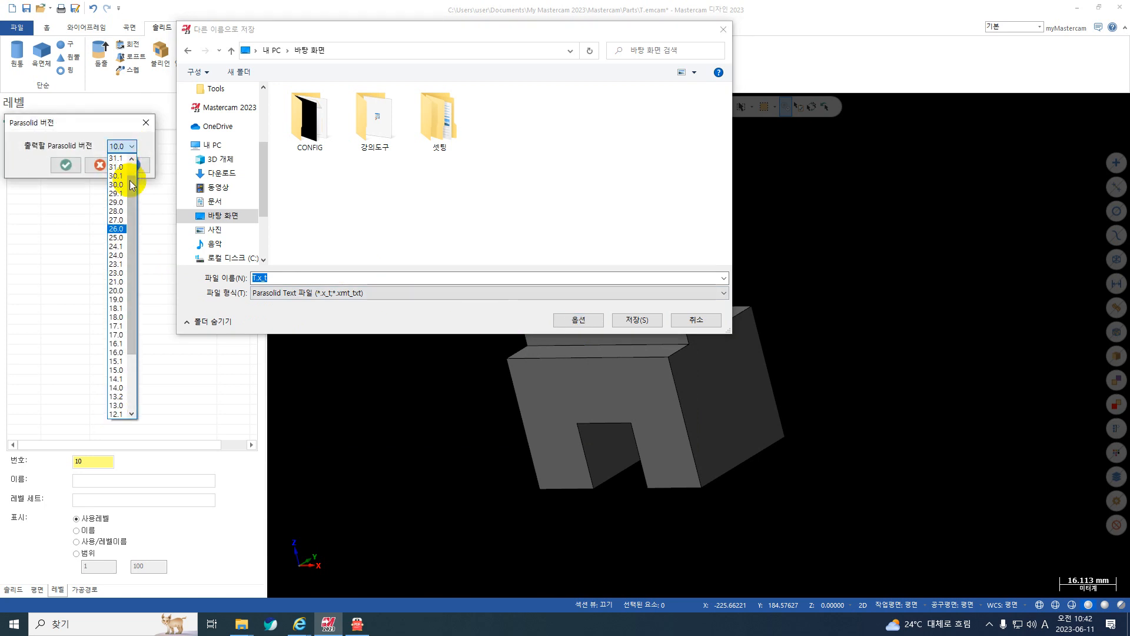
{"action": "scroll", "coordinate": [122, 165], "scroll_direction": "up", "scroll_amount": 2}
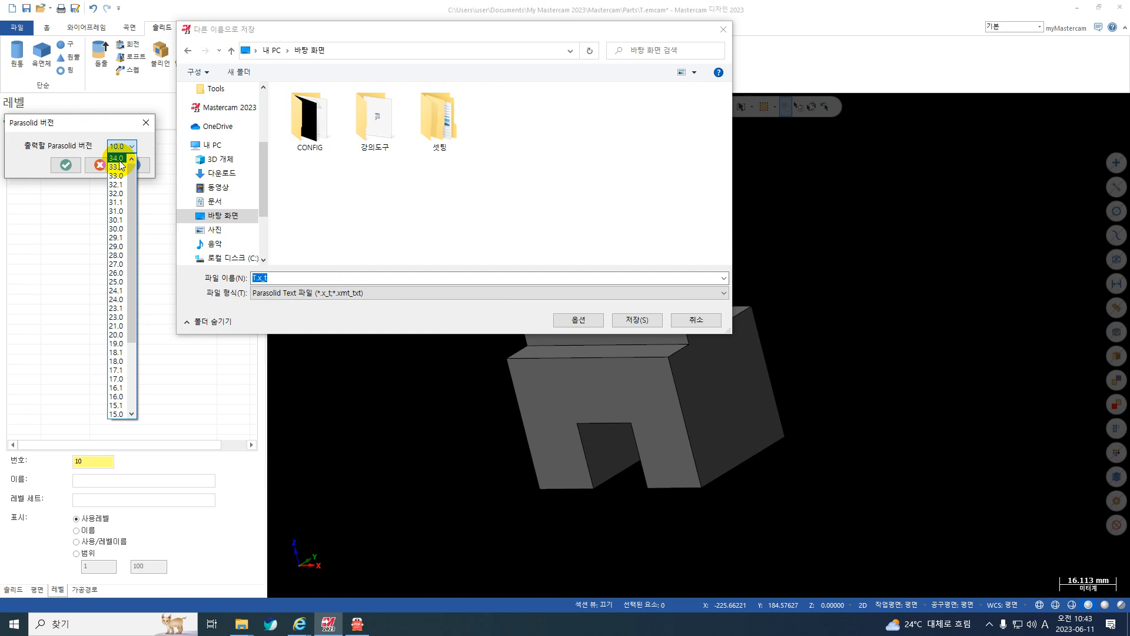
{"action": "scroll", "coordinate": [126, 182], "scroll_direction": "down", "scroll_amount": 4}
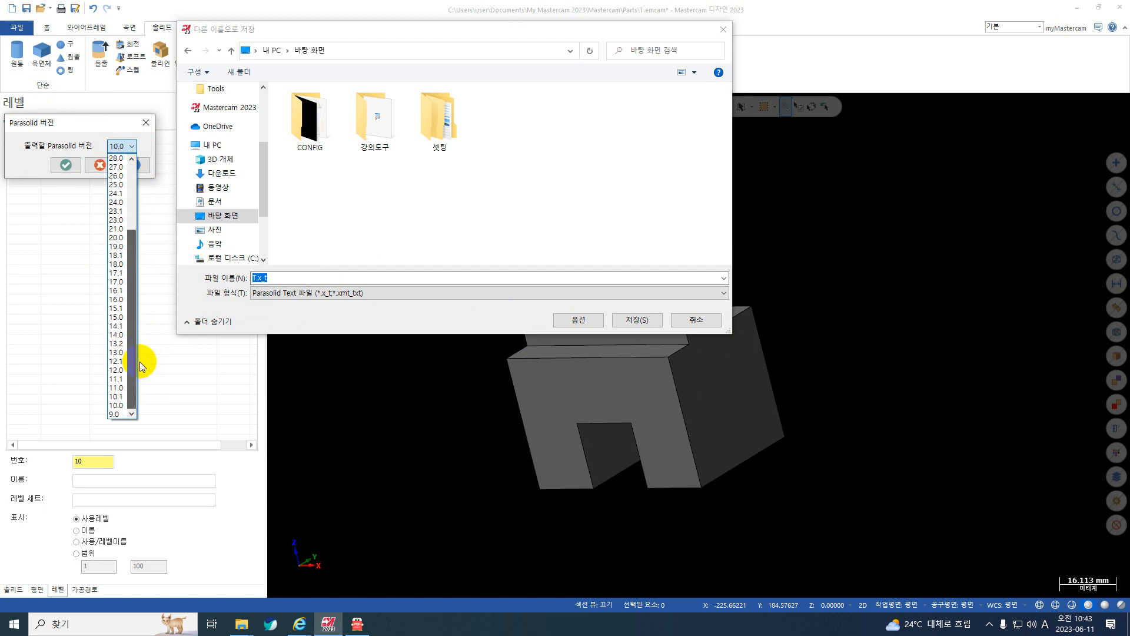
{"action": "left_click", "coordinate": [116, 405]}
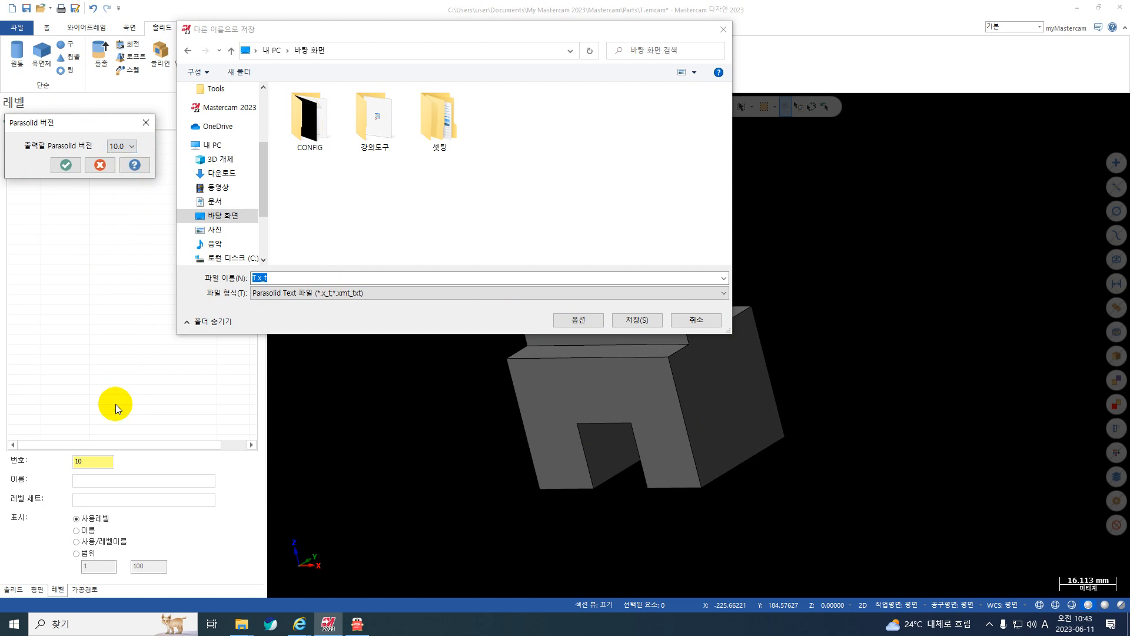
{"action": "key", "text": "Escape"}
{"action": "left_click", "coordinate": [708, 329]}
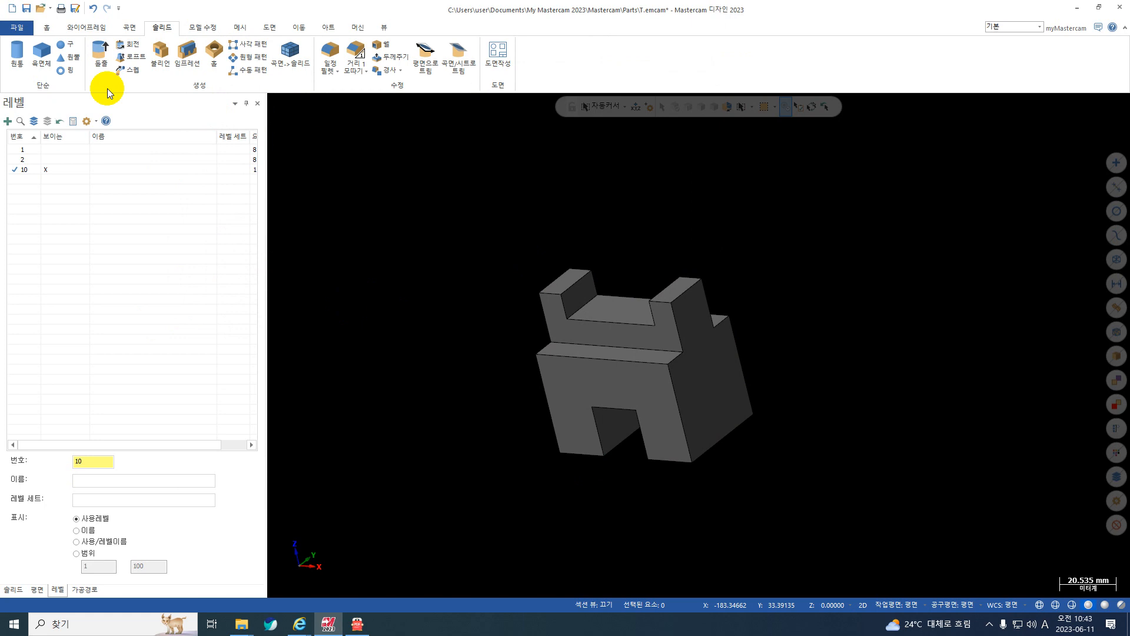
Start a new empty part file.
{"action": "left_click", "coordinate": [11, 9]}
{"action": "left_click", "coordinate": [588, 328]}
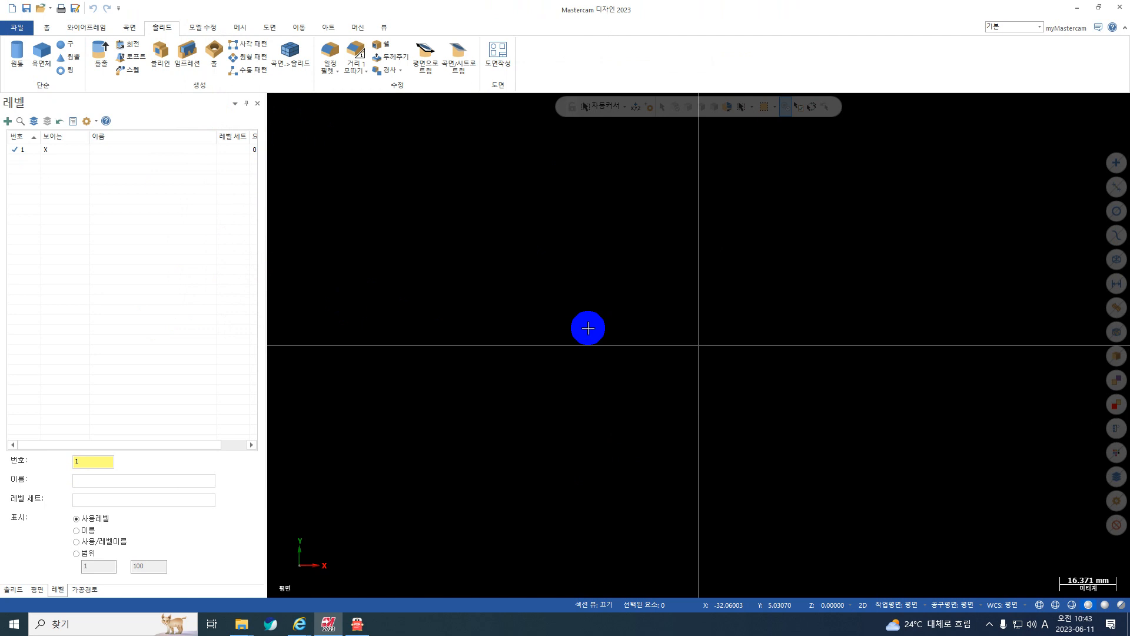
Switch to 도면.pdf in 알PDF and examine how the front view of 3D 모델링 drawing 2 divides into upper and lower blocks.
{"action": "left_click", "coordinate": [347, 632]}
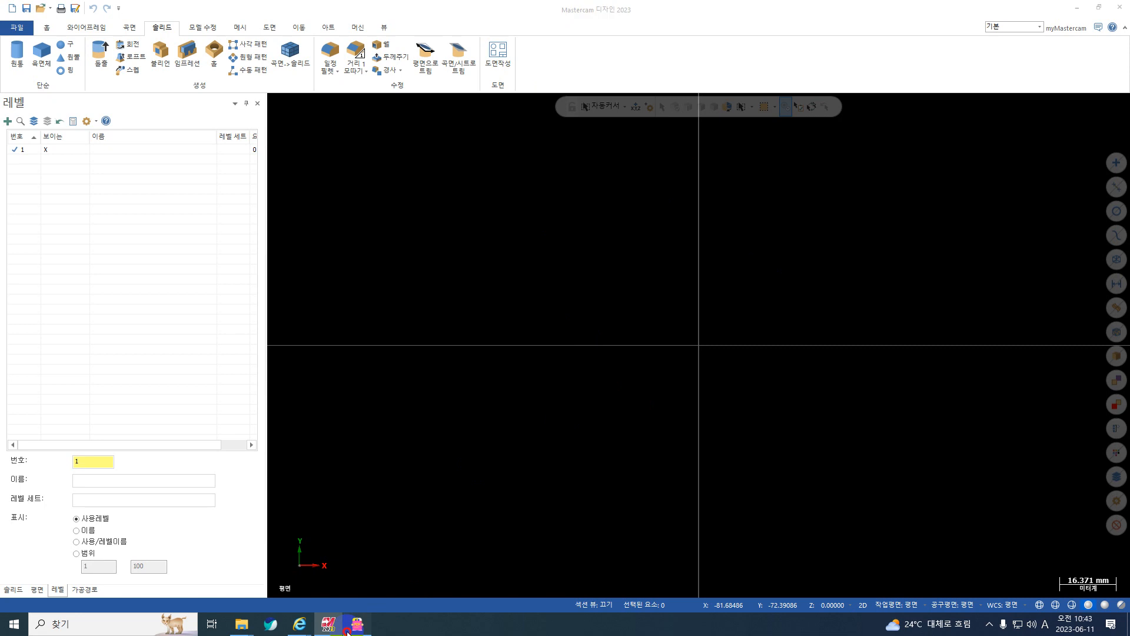
{"action": "scroll", "coordinate": [533, 371], "scroll_direction": "down", "scroll_amount": 3}
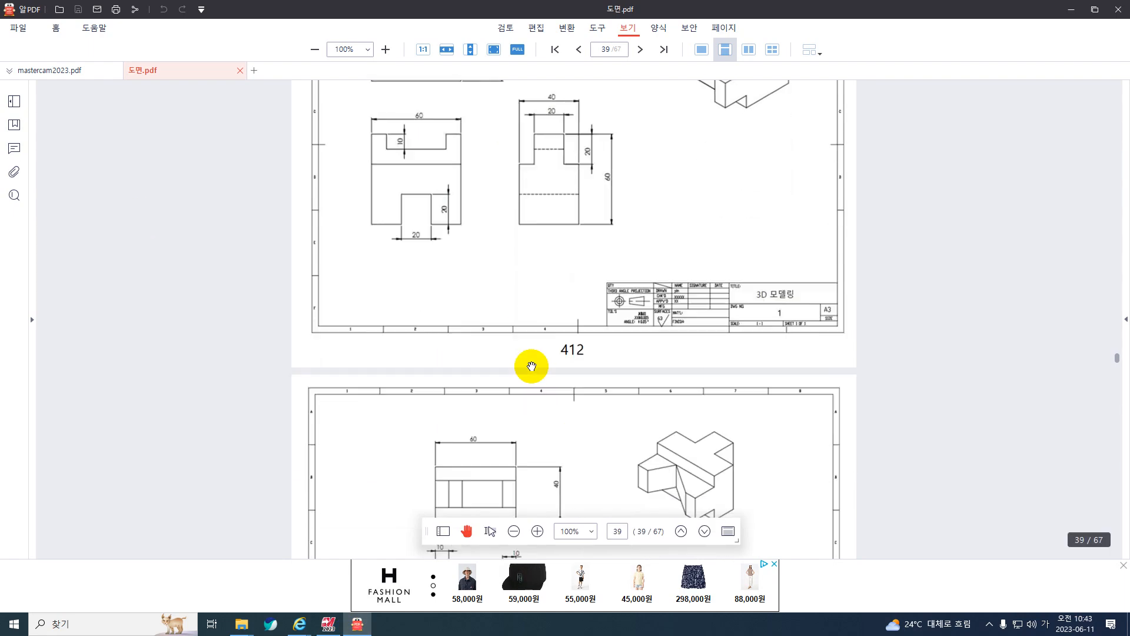
{"action": "scroll", "coordinate": [531, 366], "scroll_direction": "down", "scroll_amount": 5}
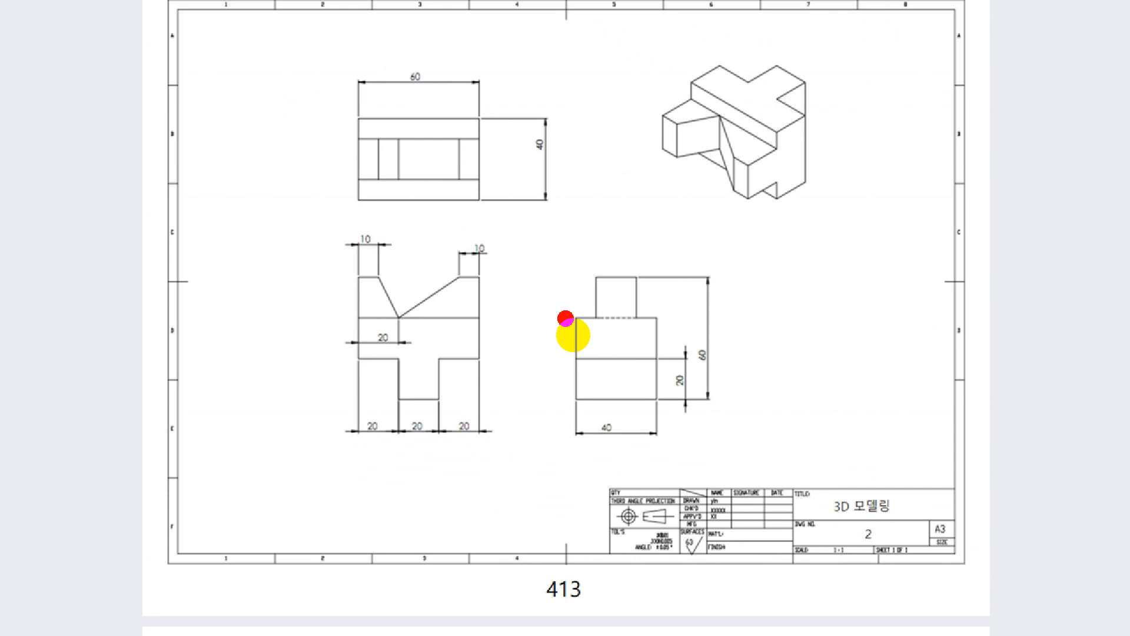
{"action": "mouse_move", "coordinate": [481, 319]}
{"action": "left_mouse_down"}
{"action": "mouse_move", "coordinate": [479, 403]}
{"action": "mouse_move", "coordinate": [436, 391]}
{"action": "mouse_move", "coordinate": [429, 345]}
{"action": "mouse_move", "coordinate": [517, 333]}
{"action": "mouse_move", "coordinate": [512, 321]}
{"action": "mouse_move", "coordinate": [487, 306]}
{"action": "mouse_move", "coordinate": [444, 305]}
{"action": "mouse_move", "coordinate": [435, 335]}
{"action": "left_mouse_up"}
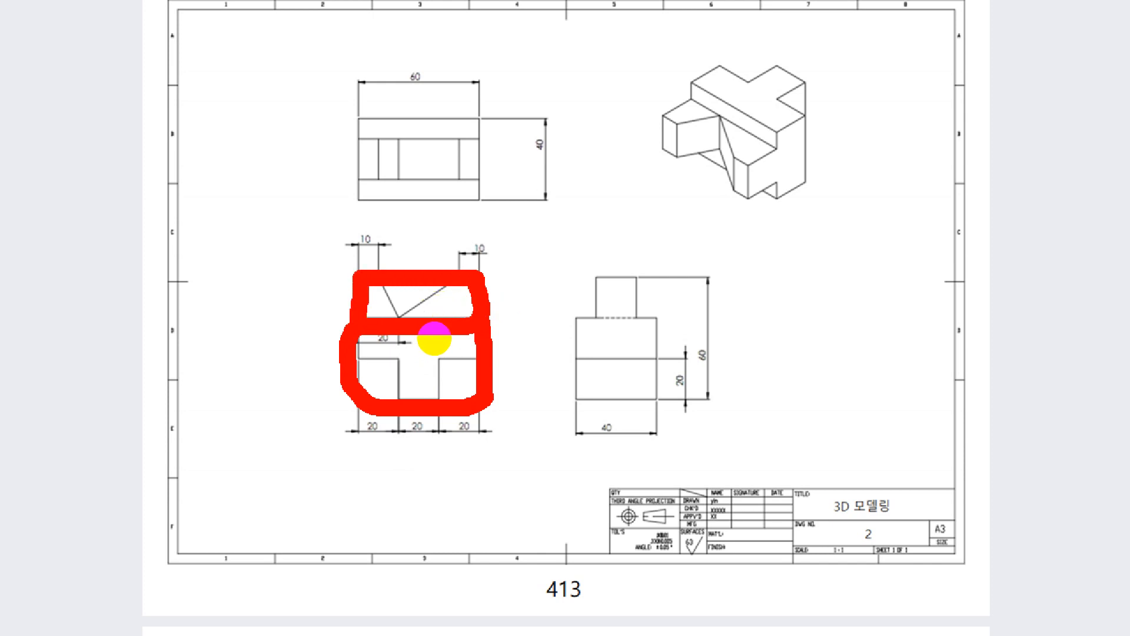
{"action": "key", "text": "Escape"}
{"action": "key", "text": "ctrl+1"}
Examine the V-shaped notch and the two sloped shapes beside it in the front view of drawing 2.
{"action": "left_click", "coordinate": [447, 316]}
{"action": "mouse_move", "coordinate": [445, 310]}
{"action": "left_mouse_down"}
{"action": "mouse_move", "coordinate": [479, 326]}
{"action": "mouse_move", "coordinate": [500, 300]}
{"action": "mouse_move", "coordinate": [443, 307]}
{"action": "left_mouse_up"}
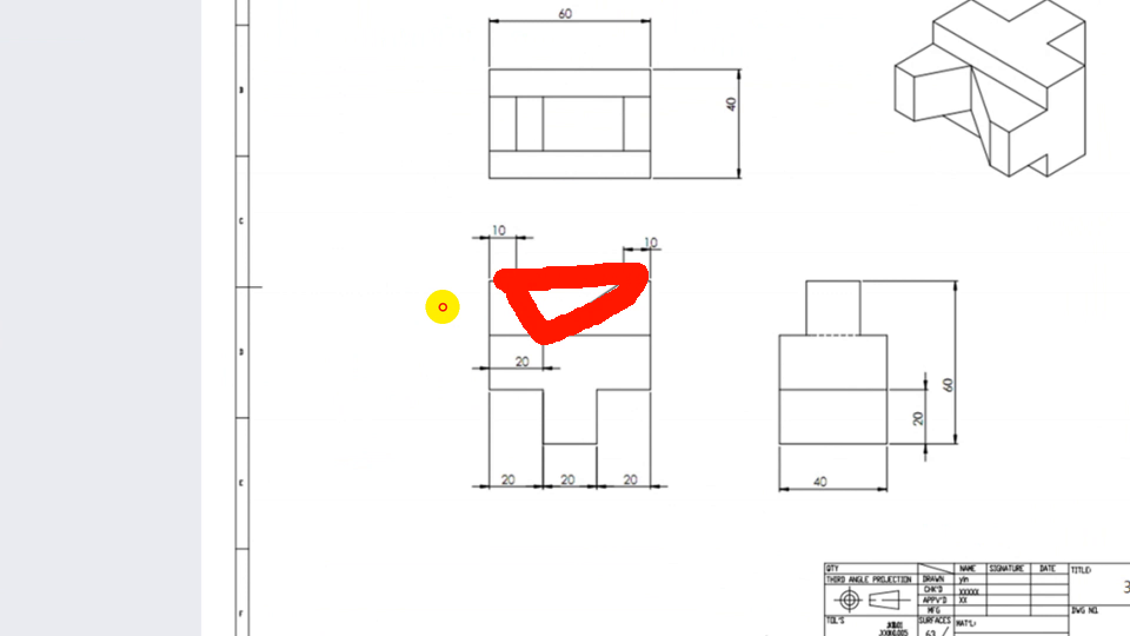
{"action": "key", "text": "Escape"}
{"action": "key", "text": "ctrl+1"}
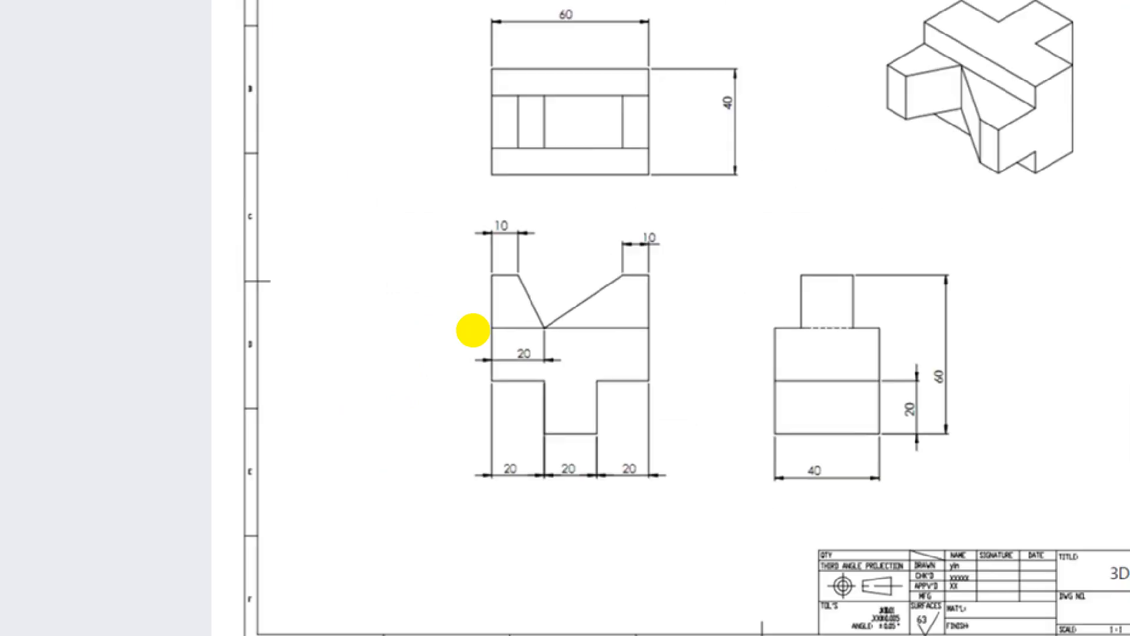
{"action": "left_click", "coordinate": [470, 338]}
{"action": "mouse_move", "coordinate": [449, 308]}
{"action": "left_mouse_down"}
{"action": "mouse_move", "coordinate": [419, 306]}
{"action": "mouse_move", "coordinate": [442, 335]}
{"action": "mouse_move", "coordinate": [454, 320]}
{"action": "mouse_move", "coordinate": [440, 305]}
{"action": "mouse_move", "coordinate": [477, 316]}
{"action": "mouse_move", "coordinate": [482, 332]}
{"action": "mouse_move", "coordinate": [674, 292]}
{"action": "mouse_move", "coordinate": [494, 307]}
{"action": "left_mouse_up"}
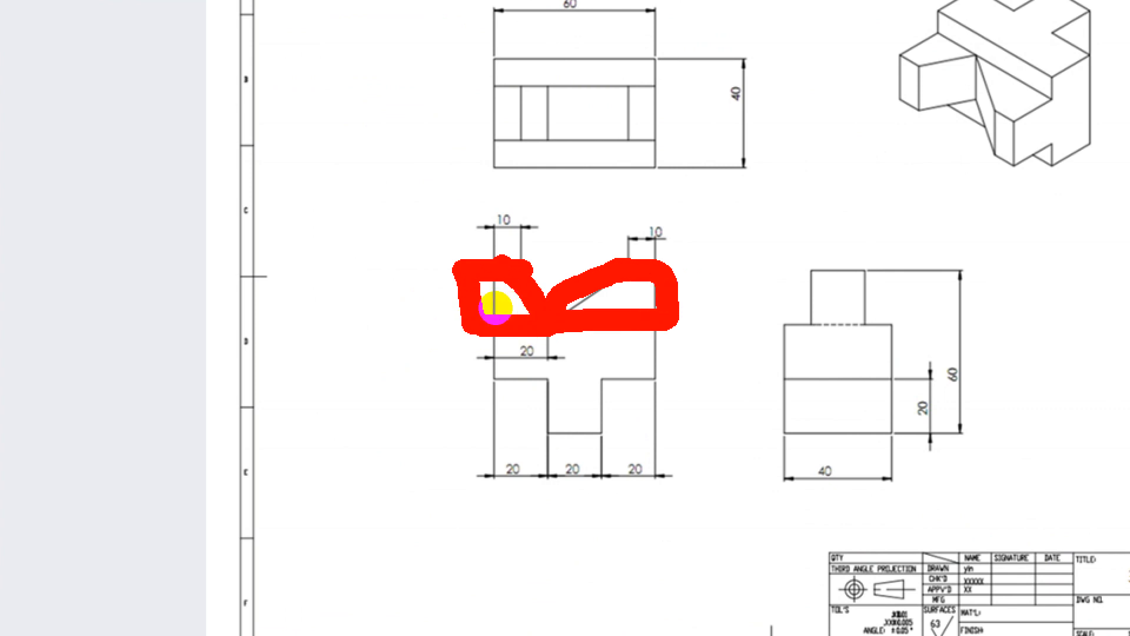
{"action": "key", "text": "Escape"}
{"action": "key", "text": "ctrl+1"}
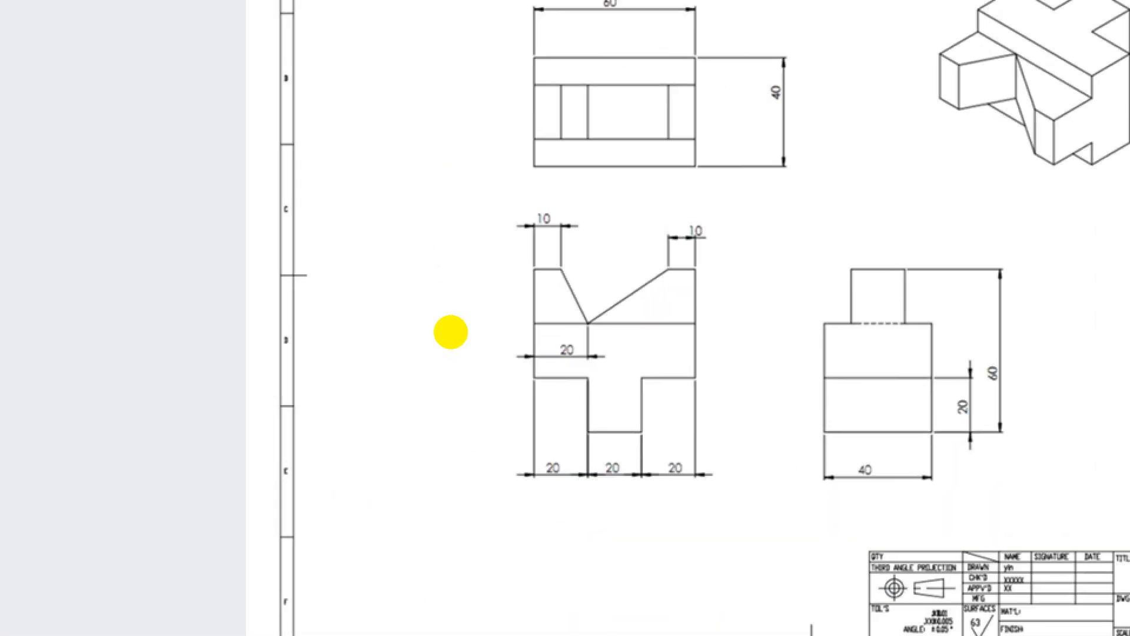
{"action": "left_click", "coordinate": [451, 331]}
{"action": "mouse_move", "coordinate": [464, 340]}
{"action": "left_mouse_down"}
{"action": "mouse_move", "coordinate": [462, 323]}
{"action": "mouse_move", "coordinate": [459, 341]}
{"action": "left_mouse_up"}
{"action": "key", "text": "Escape"}
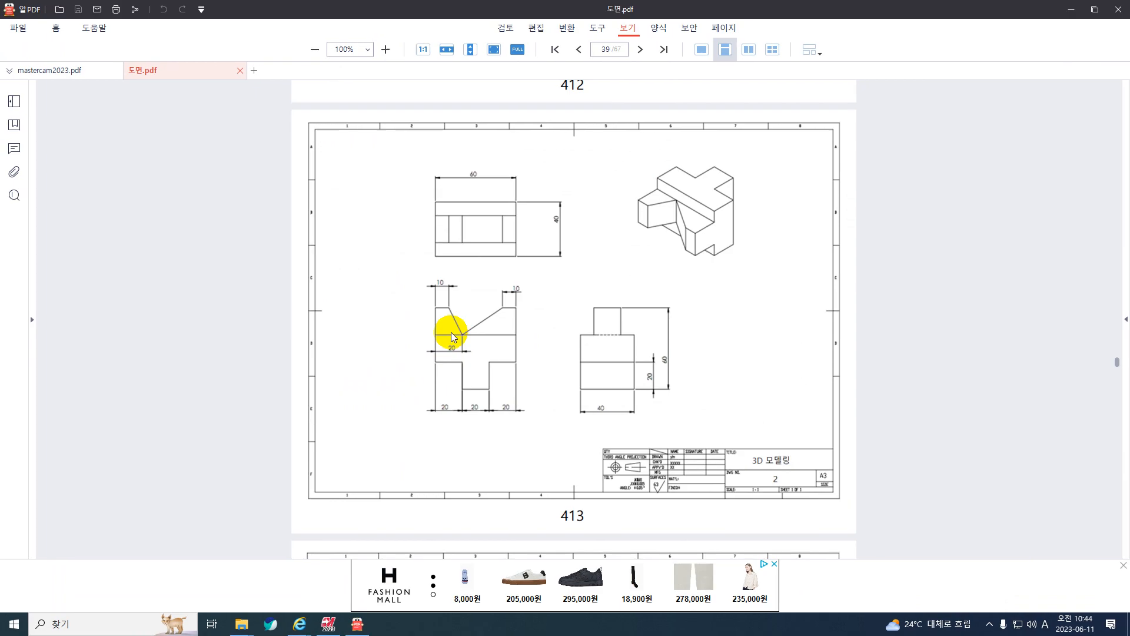
{"action": "key", "text": "ctrl+1"}
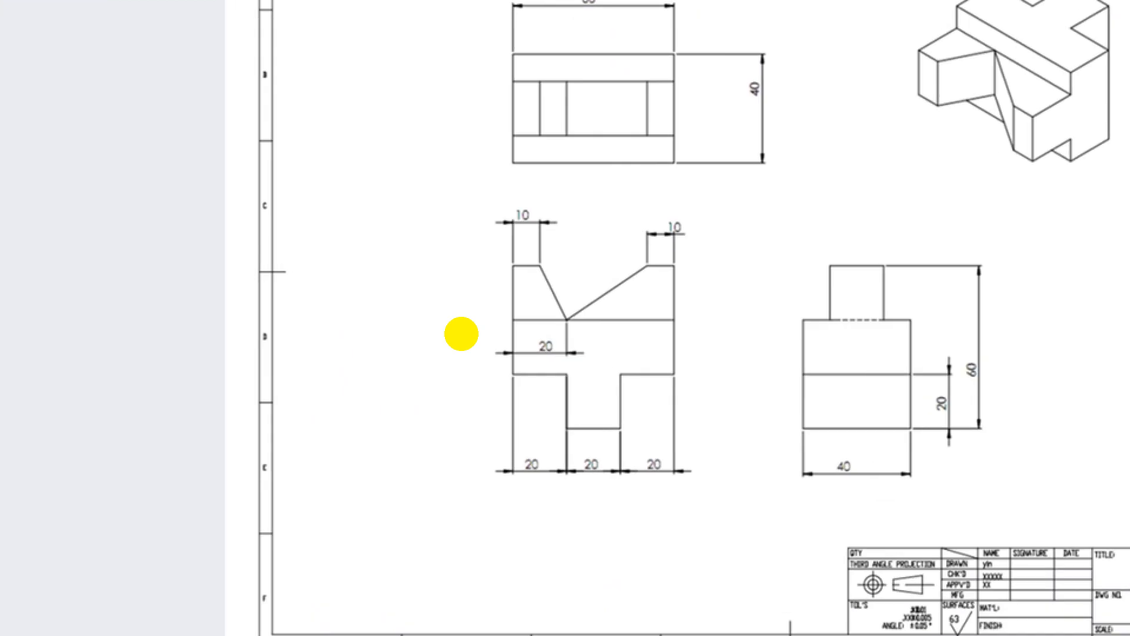
{"action": "left_click", "coordinate": [468, 334]}
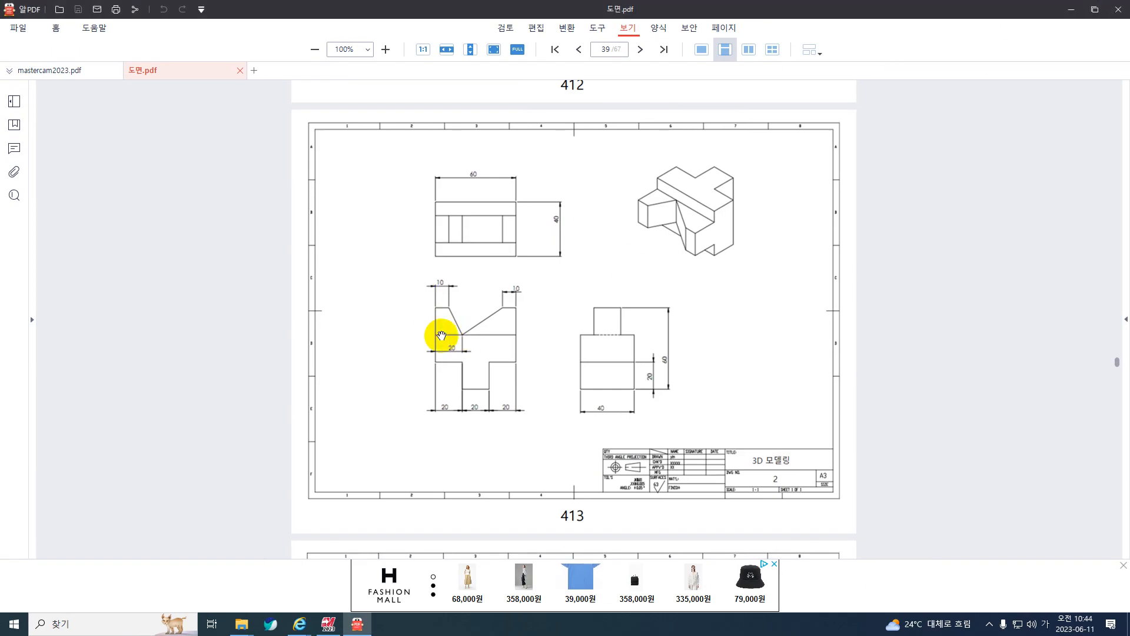
Return to Mastercam and set the view and construction plane to front (정면).
{"action": "left_click", "coordinate": [1069, 10]}
{"action": "right_click_drag", "start_coordinate": [295, 283], "coordinate": [542, 222]}
{"action": "left_click", "coordinate": [583, 296]}
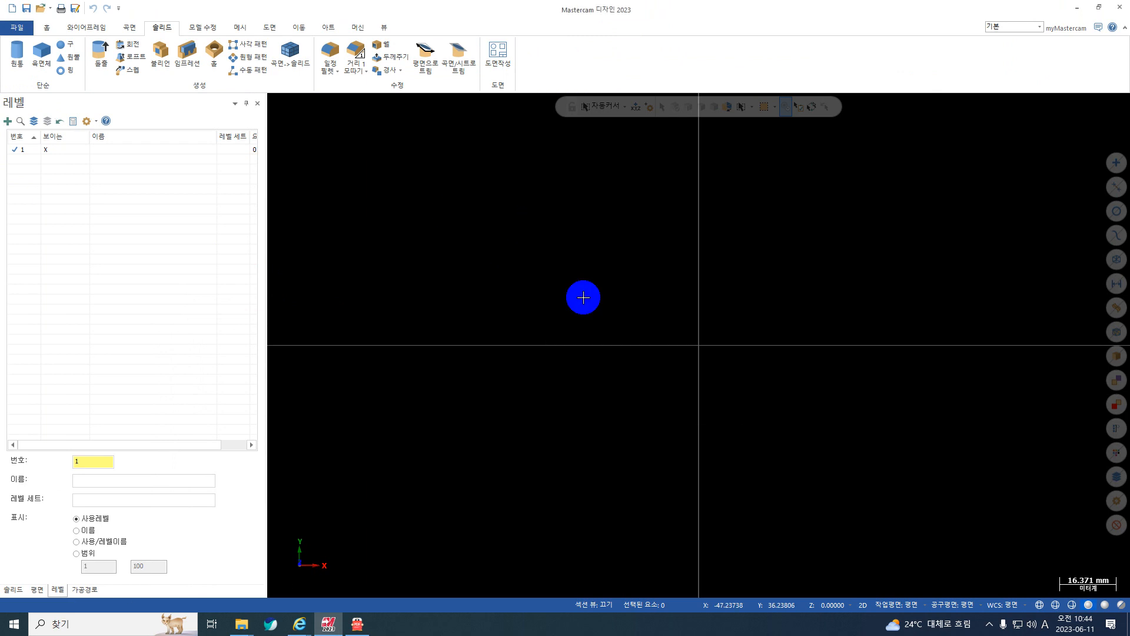
{"action": "right_click", "coordinate": [542, 247]}
{"action": "left_click", "coordinate": [617, 321]}
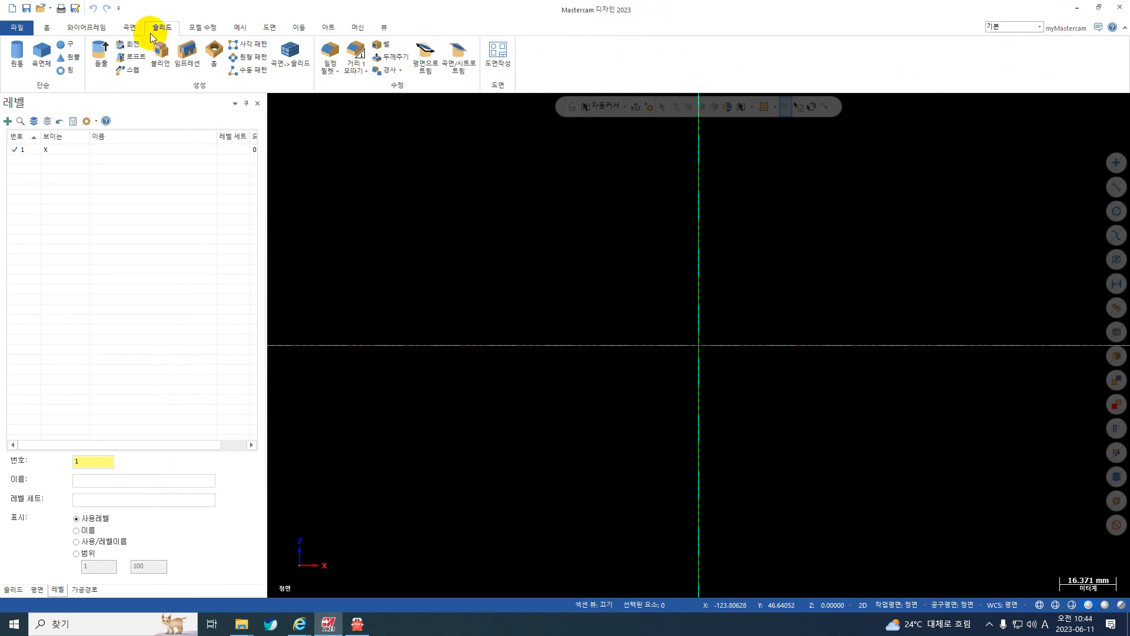
Draw a 60 × 20 mm rectangular shape (사각형태) in the front plane with its top-centre anchor at the origin.
{"action": "left_click", "coordinate": [96, 29]}
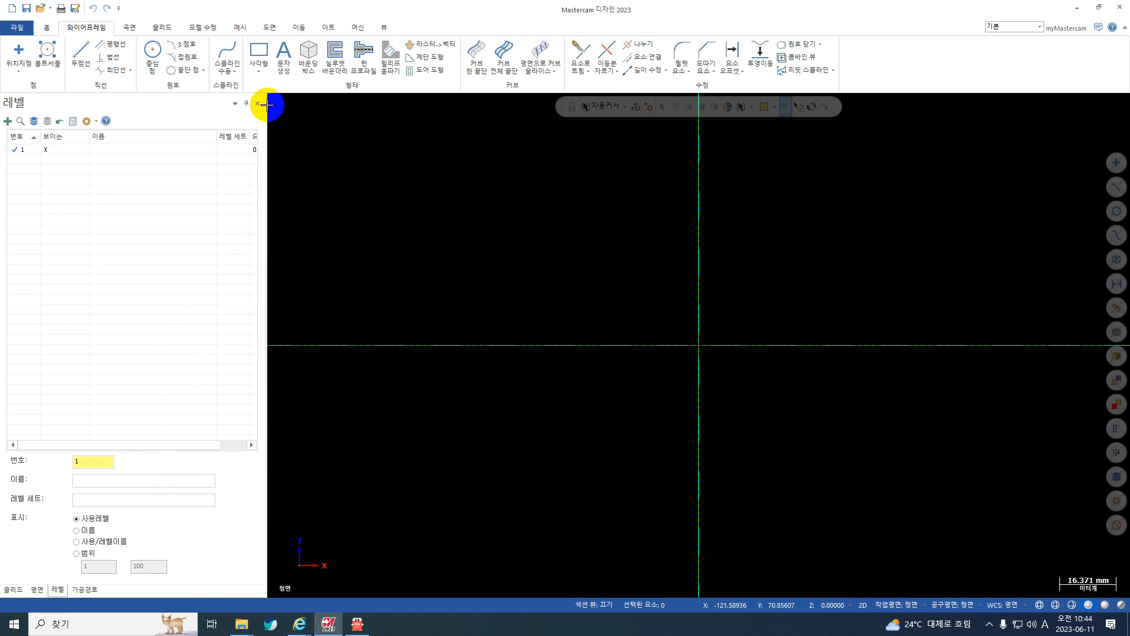
{"action": "left_click", "coordinate": [261, 73]}
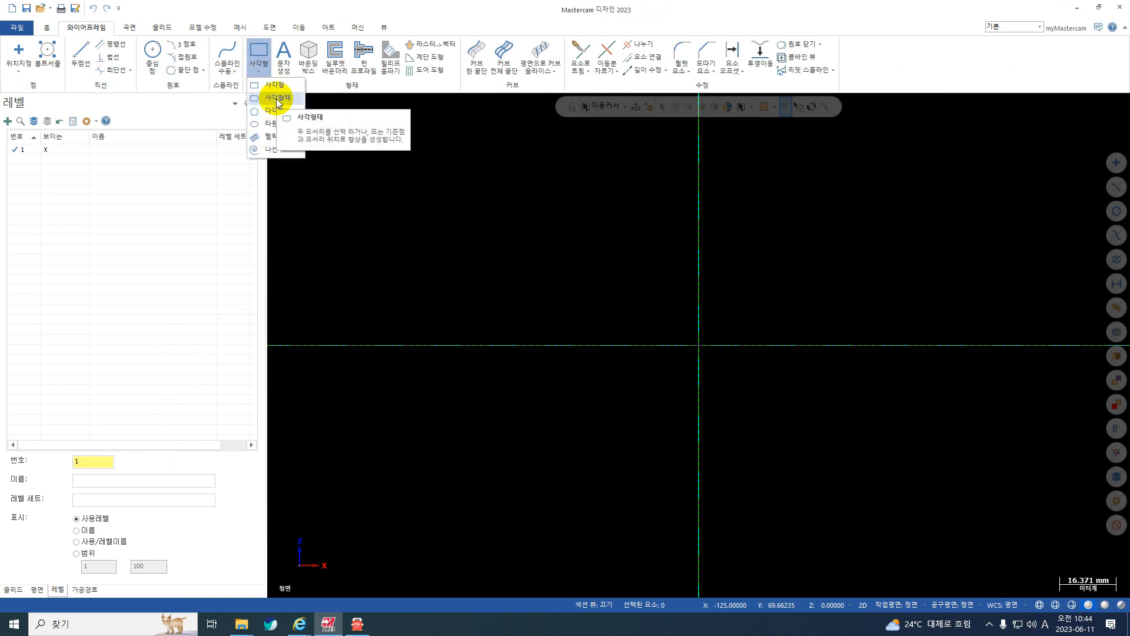
{"action": "left_click", "coordinate": [276, 97]}
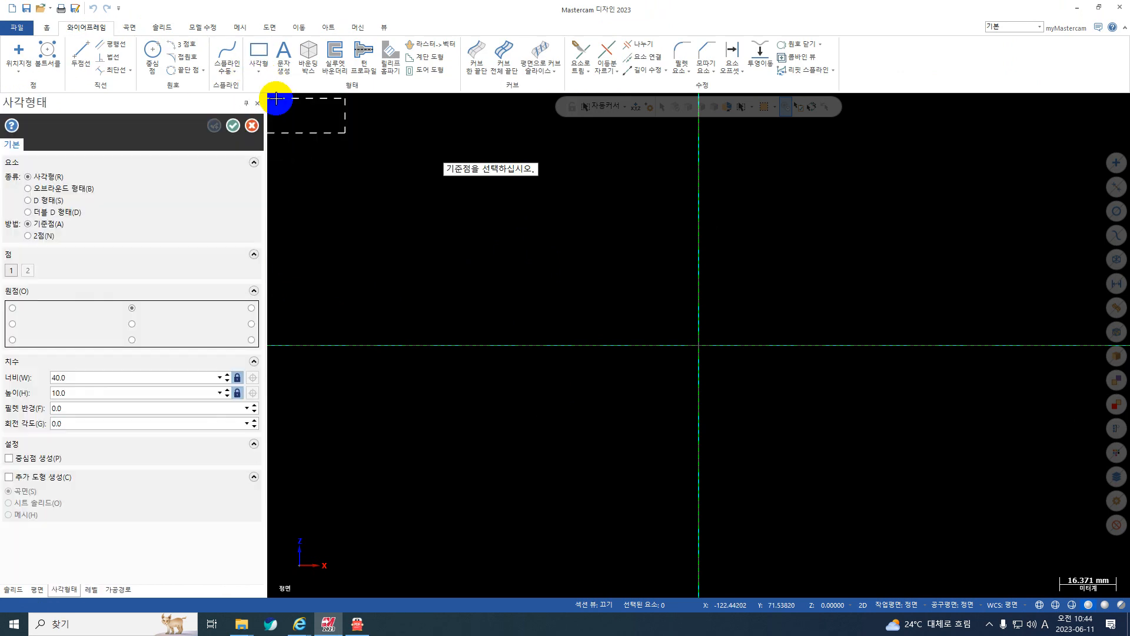
{"action": "left_click", "coordinate": [96, 376]}
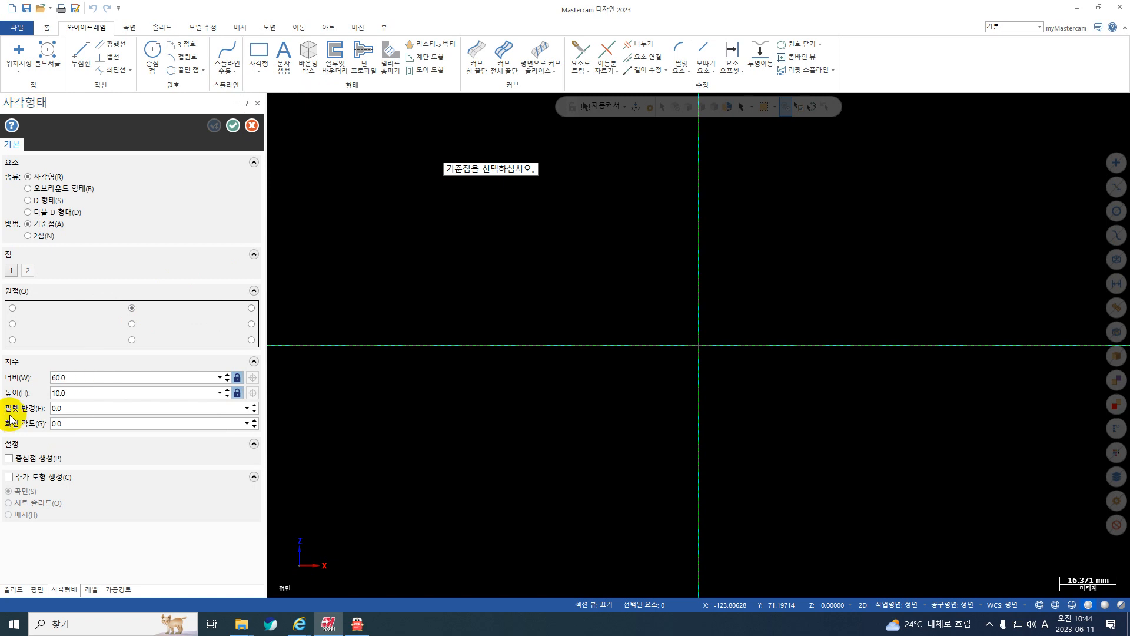
{"action": "left_click", "coordinate": [59, 393]}
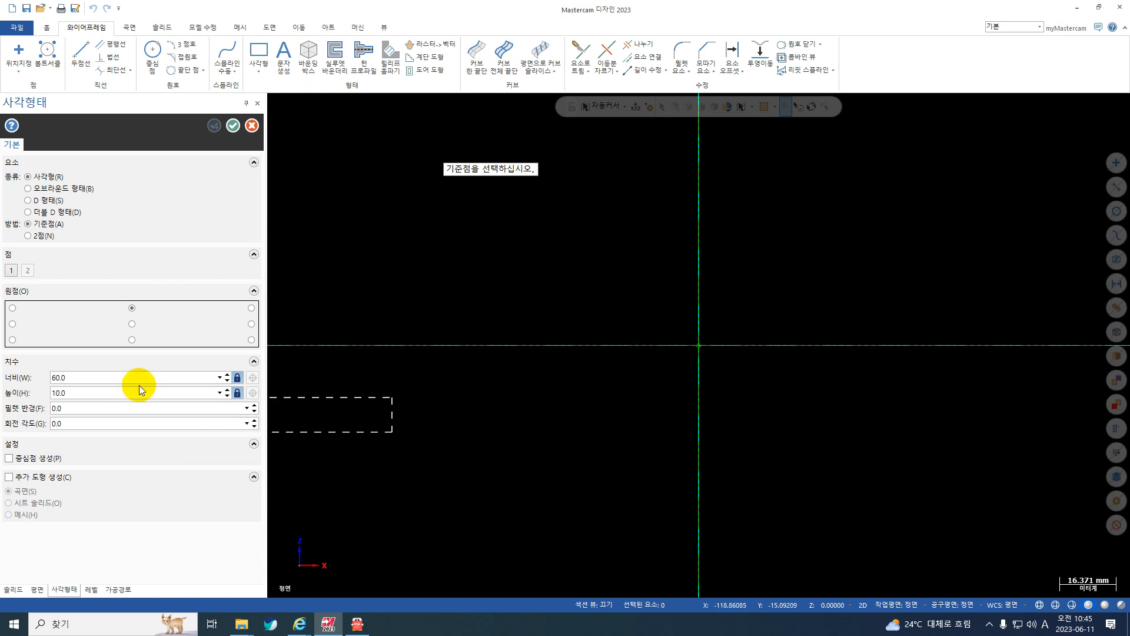
{"action": "left_click", "coordinate": [71, 396]}
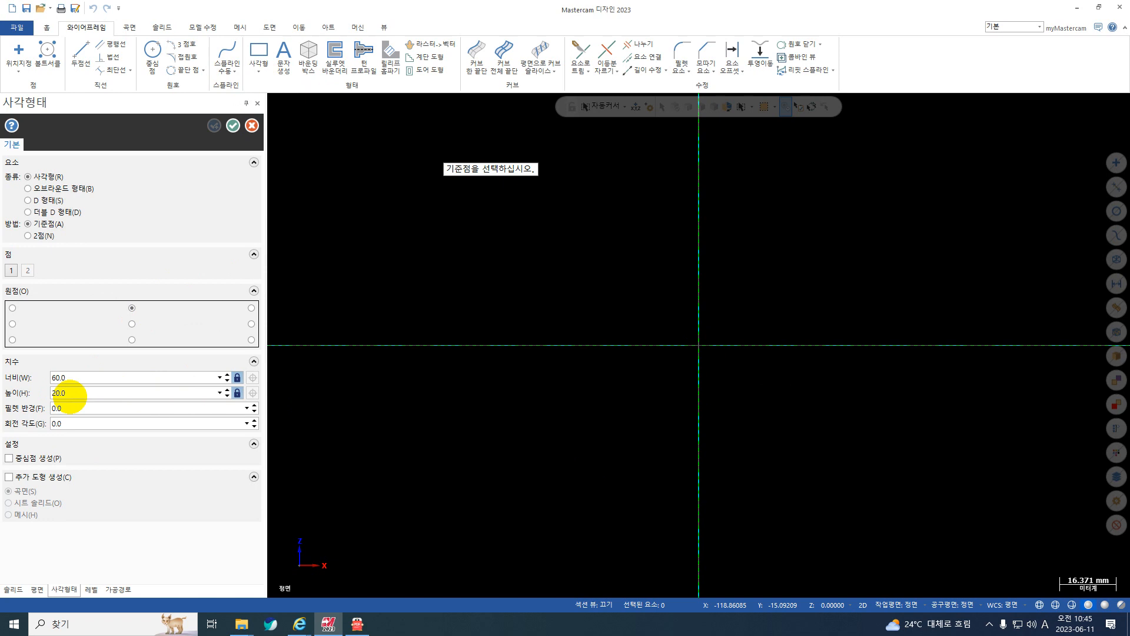
{"action": "type", "text": "20.0"}
{"action": "left_click", "coordinate": [698, 345]}
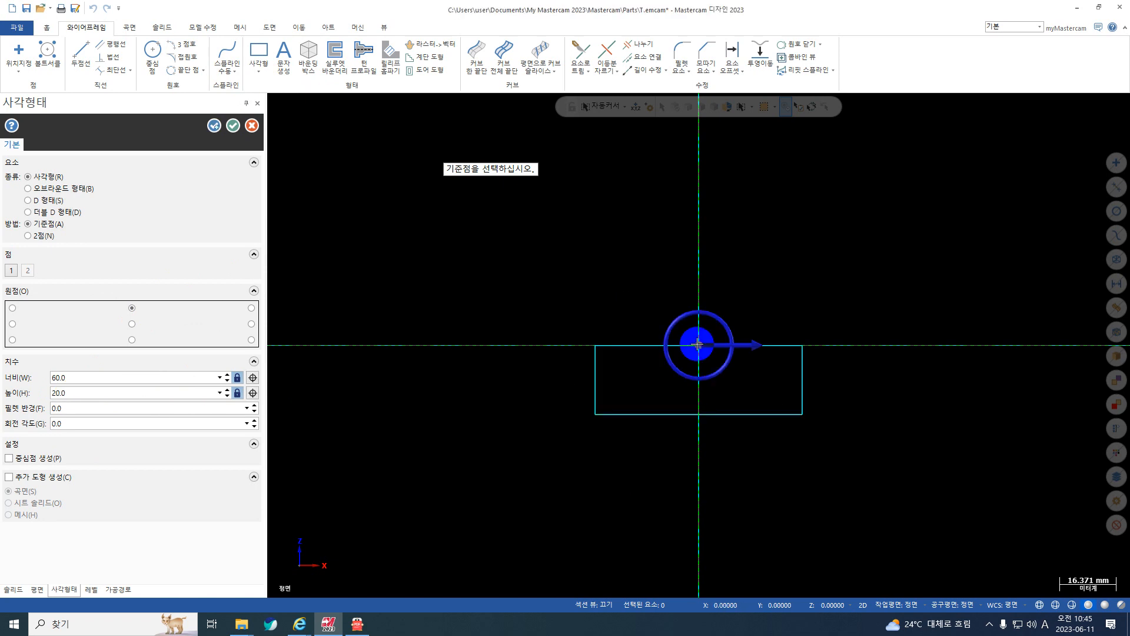
Check drawing 2 in 도면.pdf and add a 20 × 20 mm rectangle hanging from the midpoint of the wide rectangle's lower edge.
{"action": "left_click", "coordinate": [358, 623]}
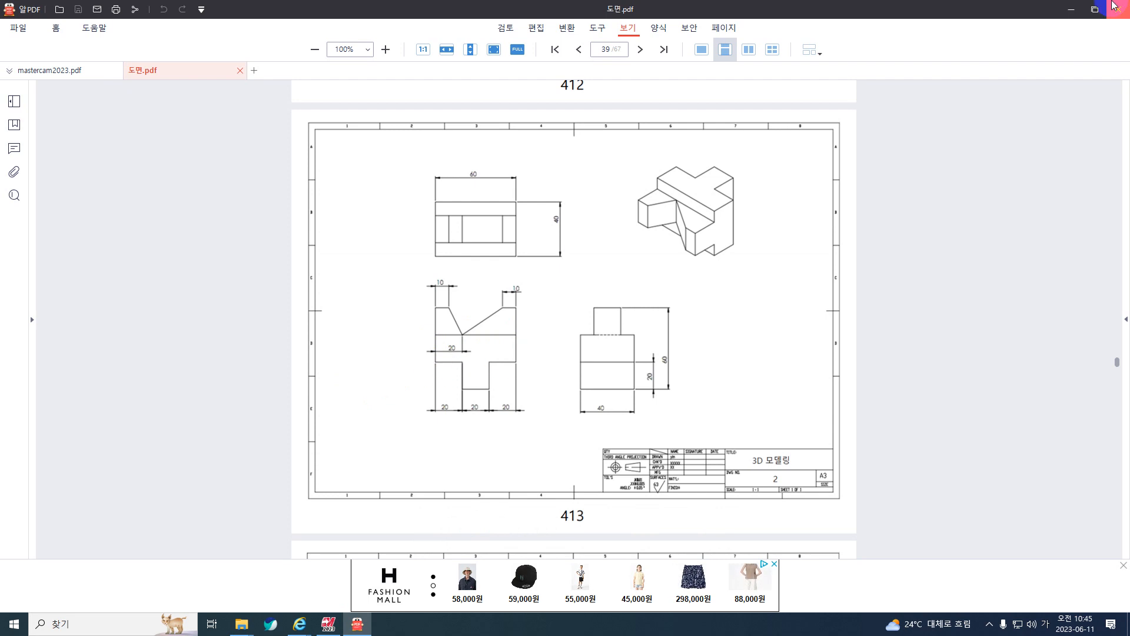
{"action": "left_click", "coordinate": [1072, 10]}
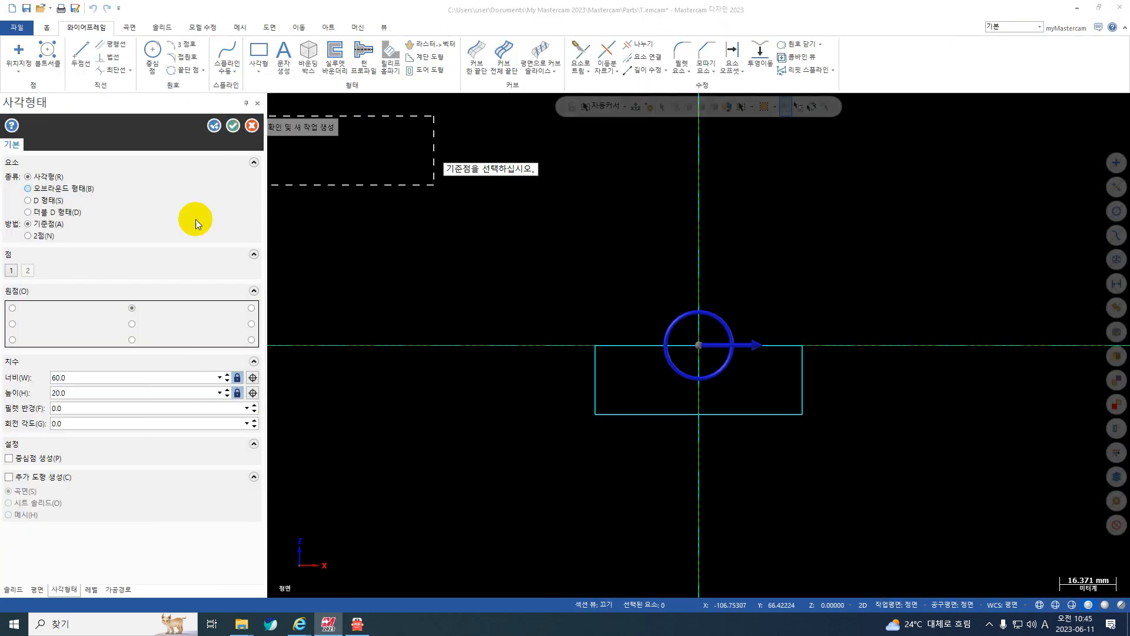
{"action": "left_click", "coordinate": [214, 126]}
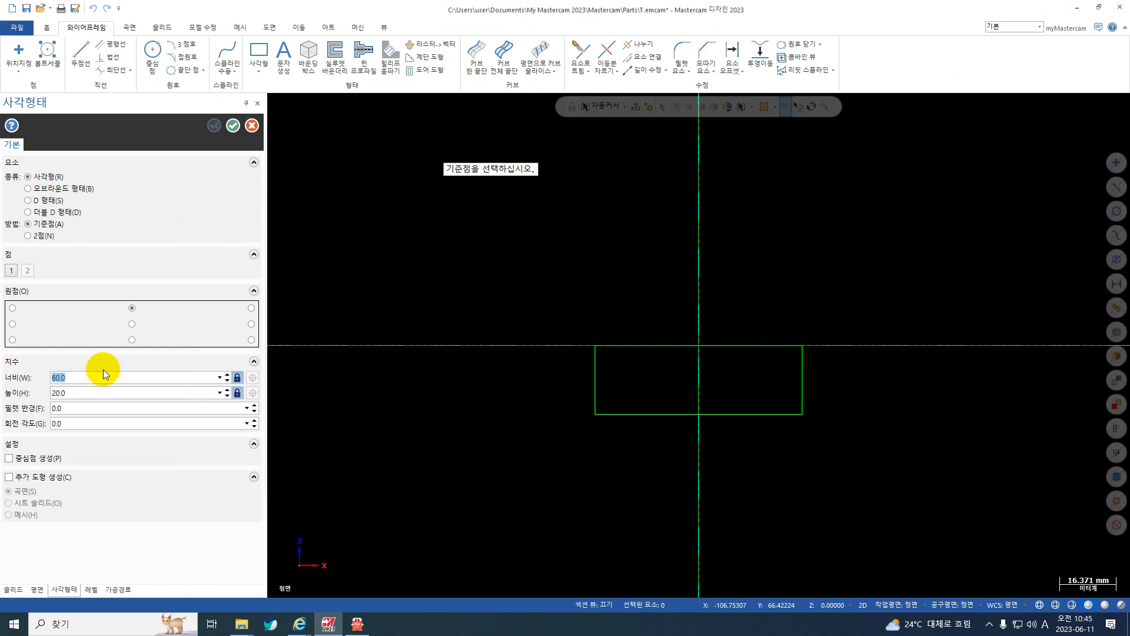
{"action": "type", "text": "20.0"}
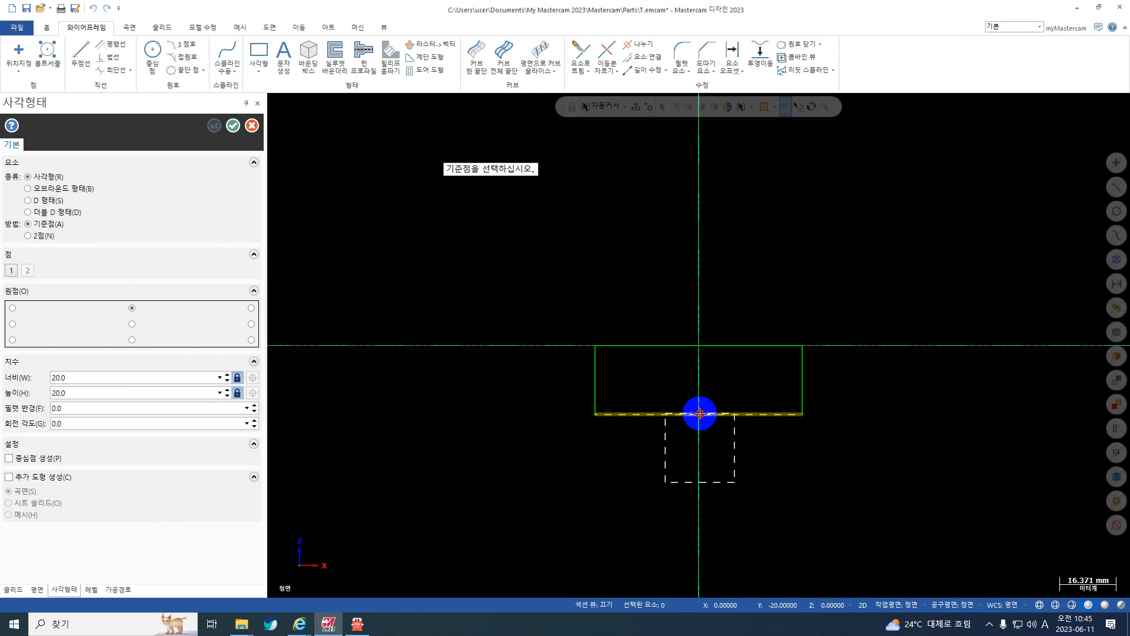
{"action": "left_click", "coordinate": [700, 414]}
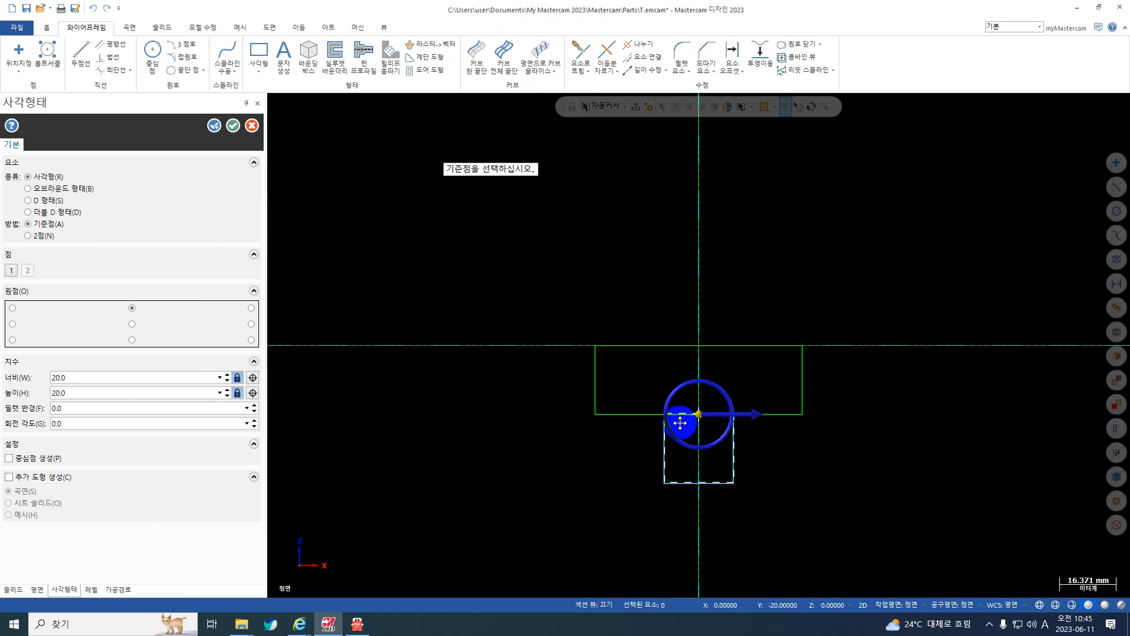
{"action": "left_click", "coordinate": [233, 126]}
{"action": "left_click", "coordinate": [439, 200]}
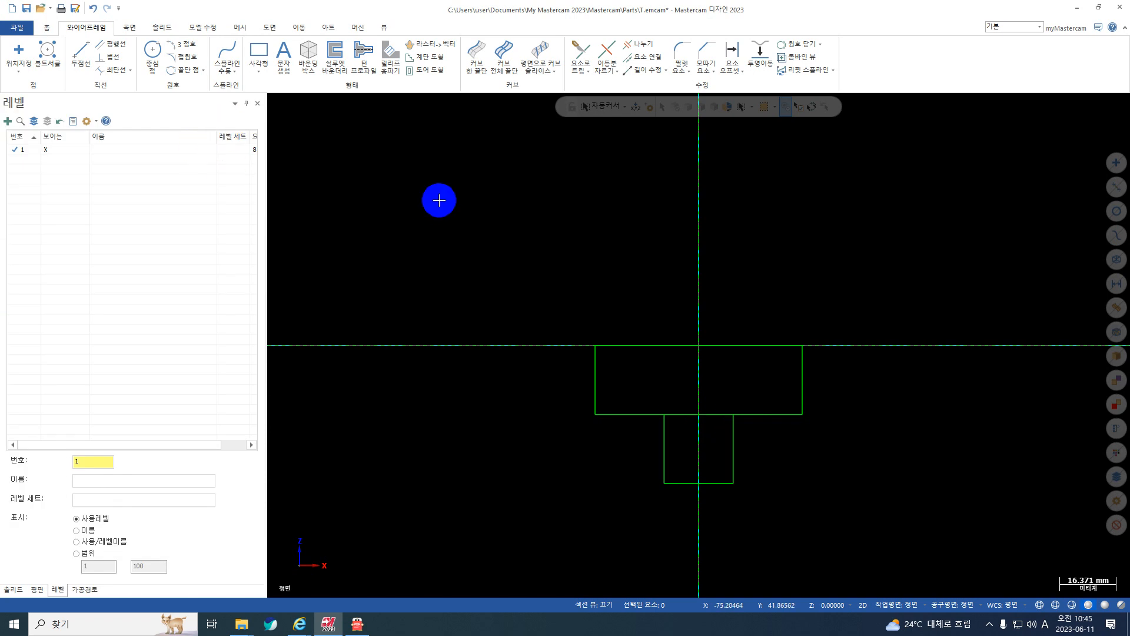
Trim away the edge shared by the two rectangles with Divide (나누기) to form a T-shaped profile, and hide the axis lines.
{"action": "left_click", "coordinate": [642, 44]}
{"action": "left_click", "coordinate": [707, 414]}
{"action": "left_click", "coordinate": [709, 414]}
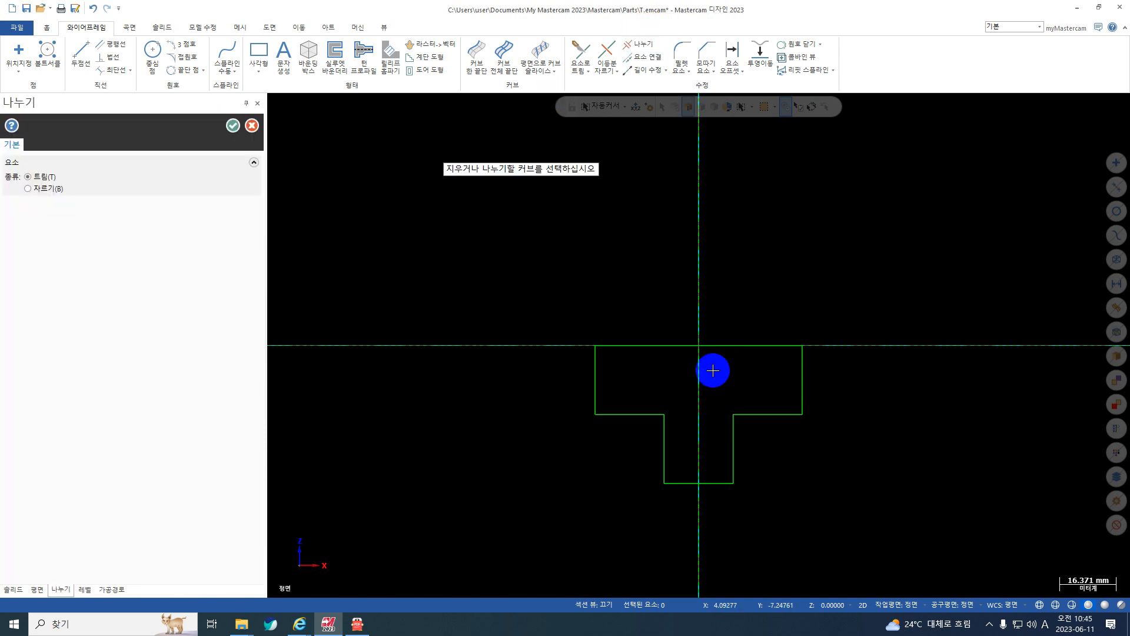
{"action": "key", "text": "F9"}
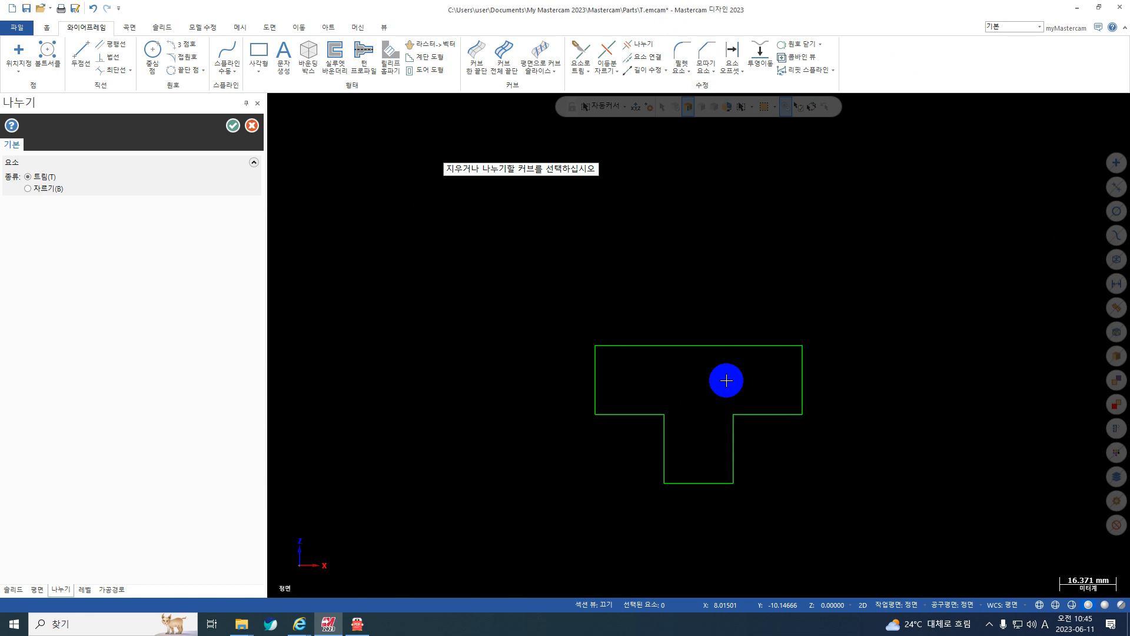
{"action": "left_click", "coordinate": [234, 124]}
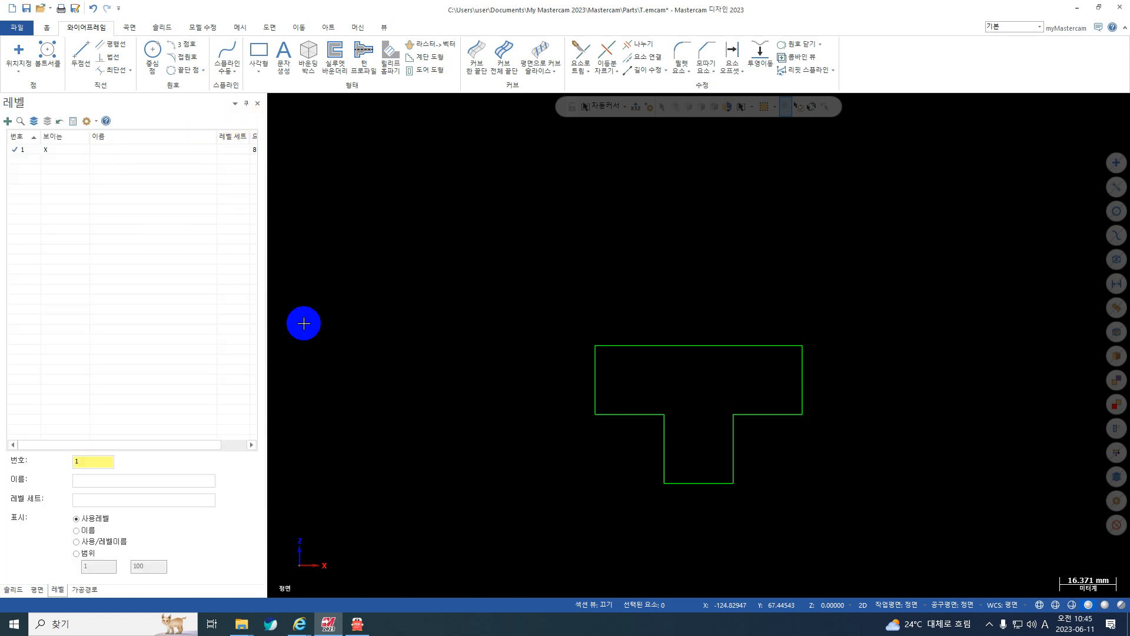
Consult drawing 2 in 도면.pdf, and in Mastercam make new level 2 active with level 1 hidden.
{"action": "left_click", "coordinate": [356, 630]}
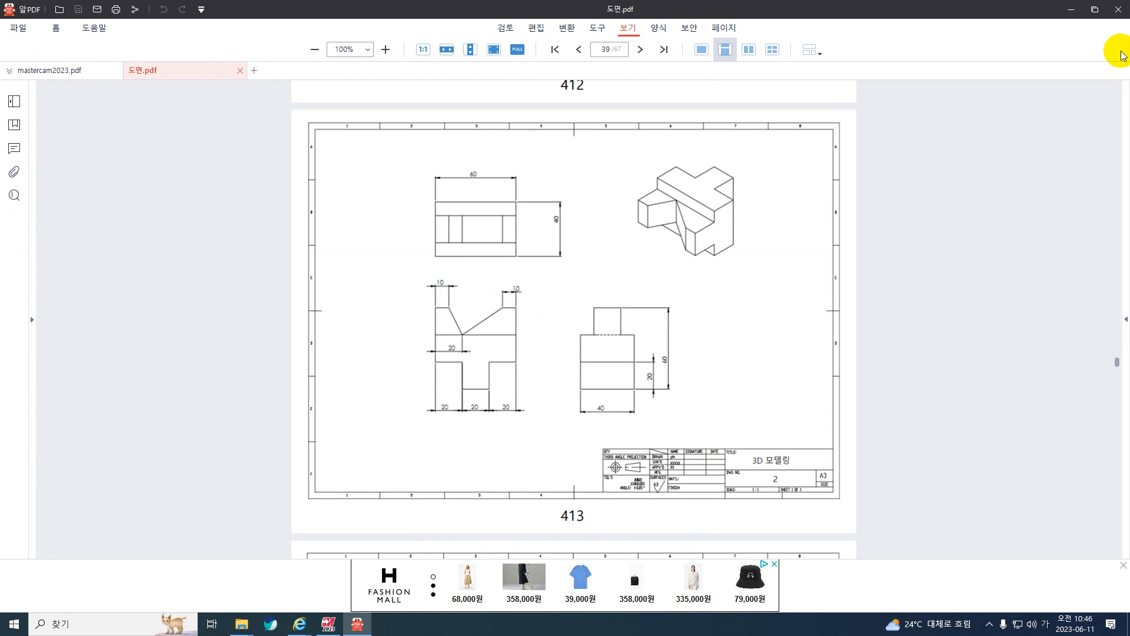
{"action": "left_click", "coordinate": [1071, 10]}
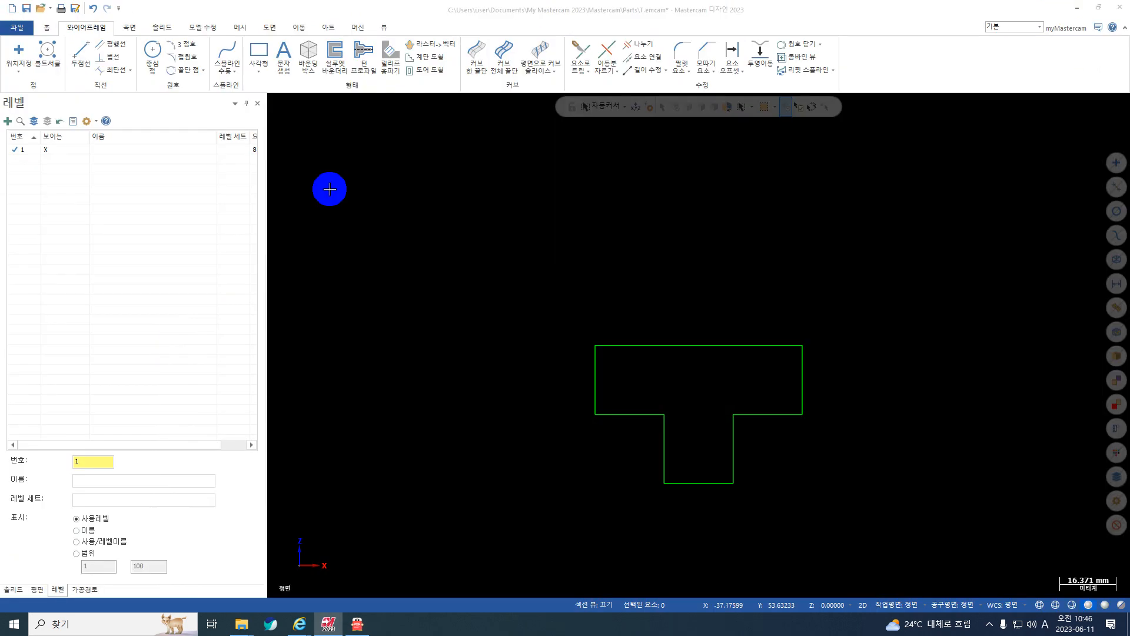
{"action": "left_click", "coordinate": [80, 463]}
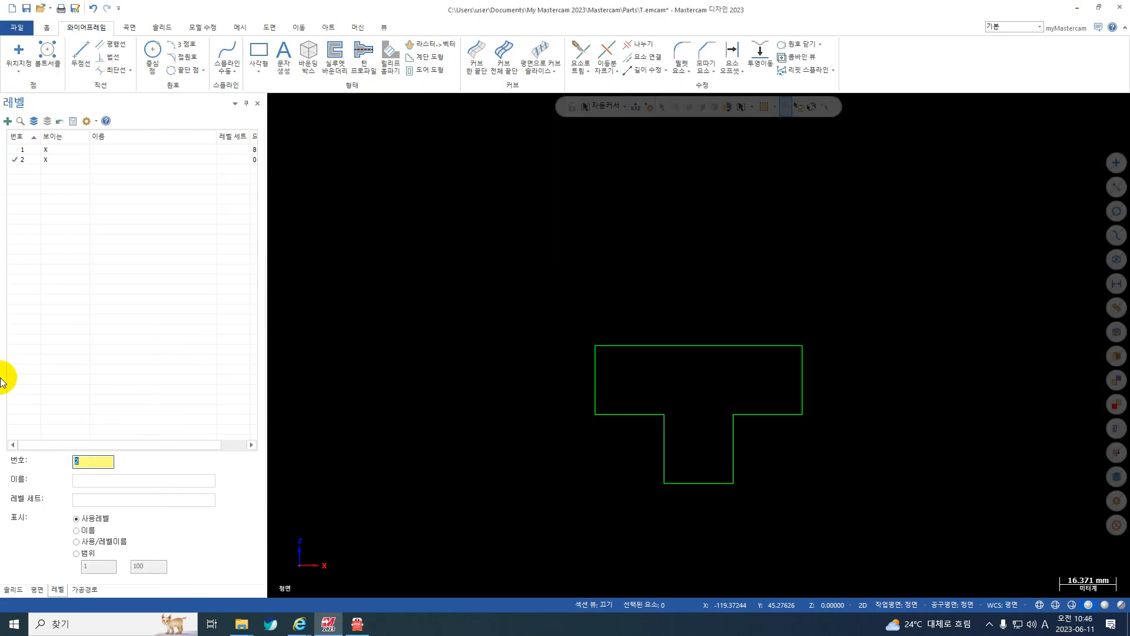
{"action": "left_click", "coordinate": [15, 158]}
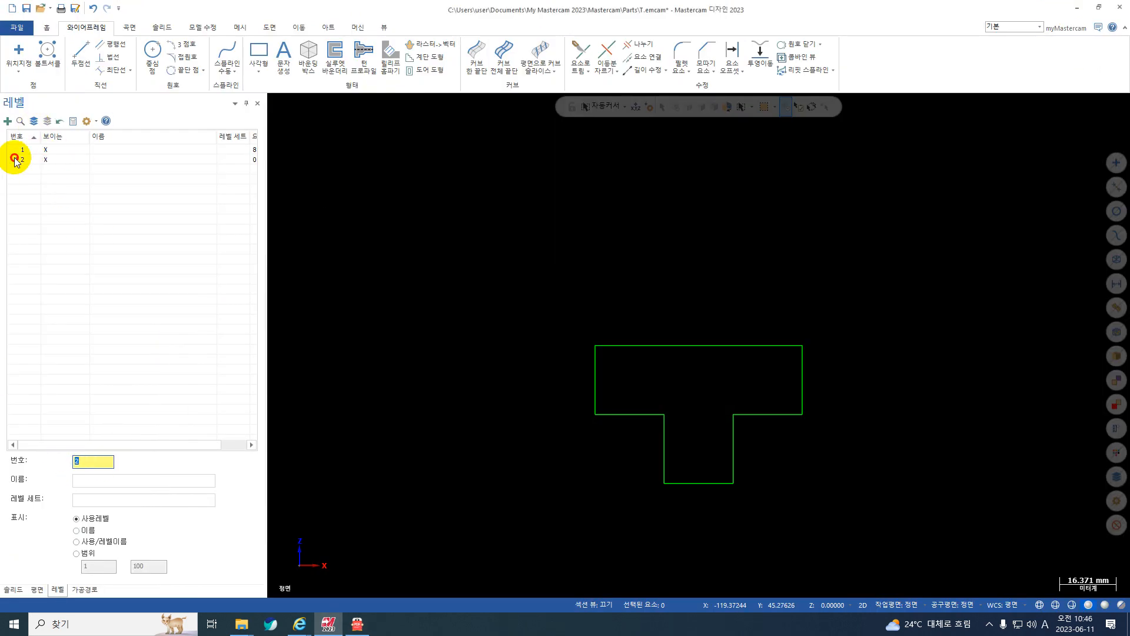
{"action": "left_click", "coordinate": [46, 150]}
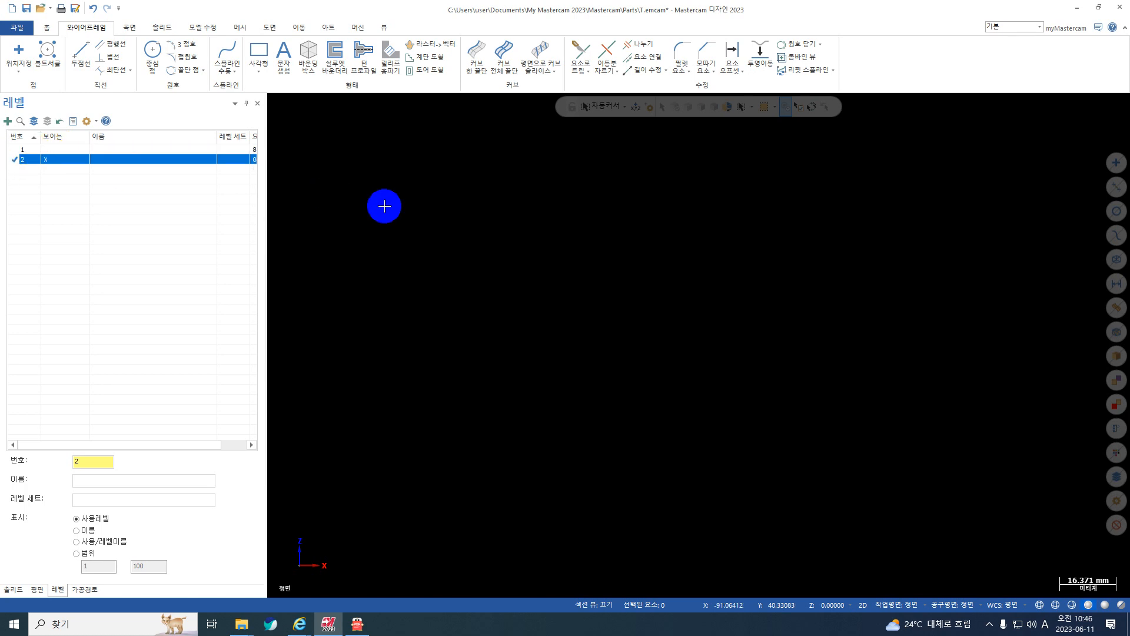
Show the axis lines and draw a 60 × 20 mm rectangular shape on level 2 with its bottom-centre anchor at the origin.
{"action": "key", "text": "F9"}
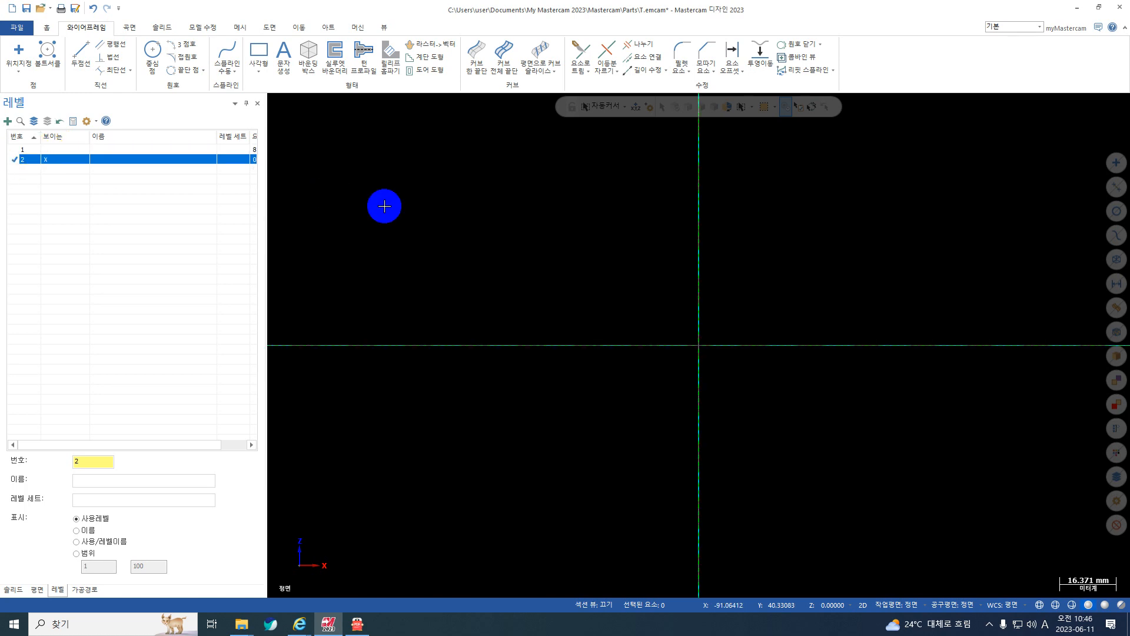
{"action": "left_click", "coordinate": [260, 73]}
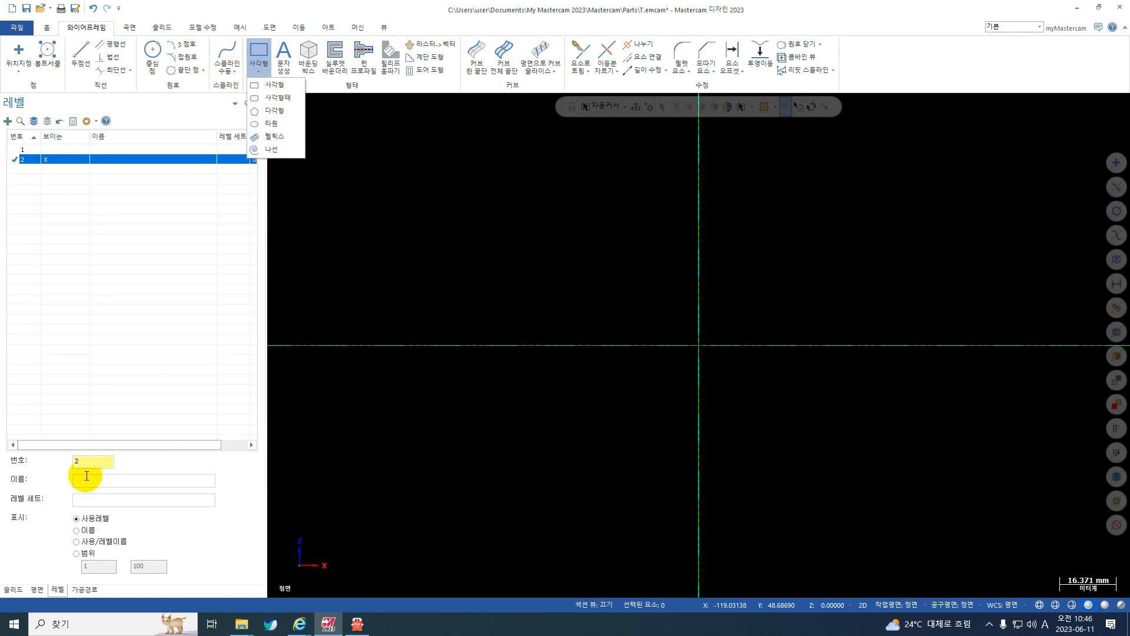
{"action": "left_click", "coordinate": [279, 99]}
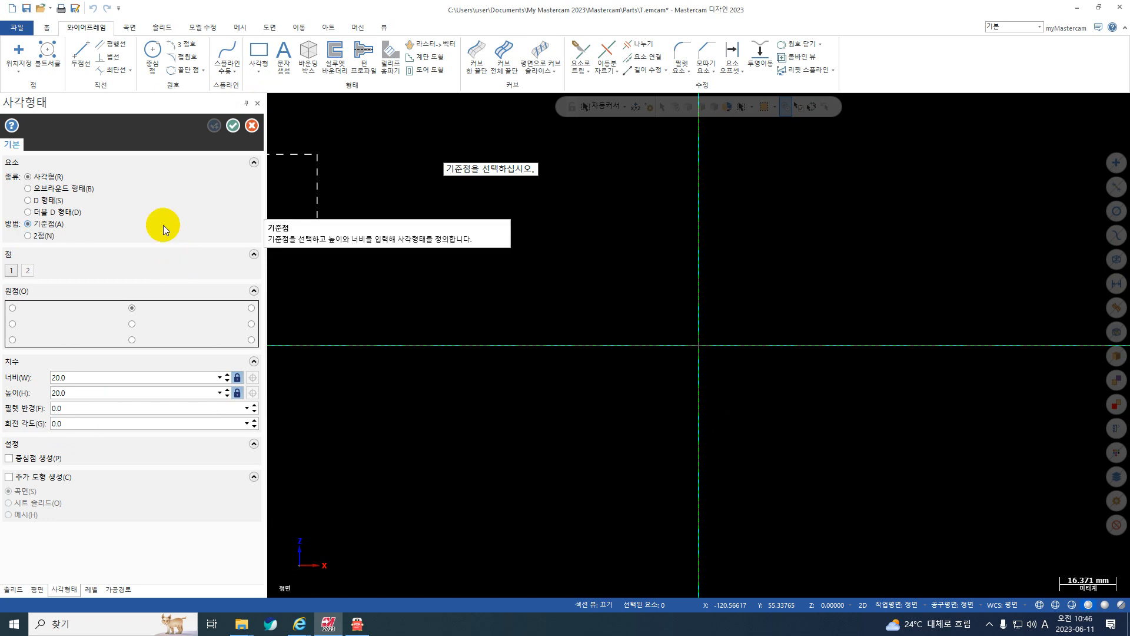
{"action": "left_click", "coordinate": [59, 377]}
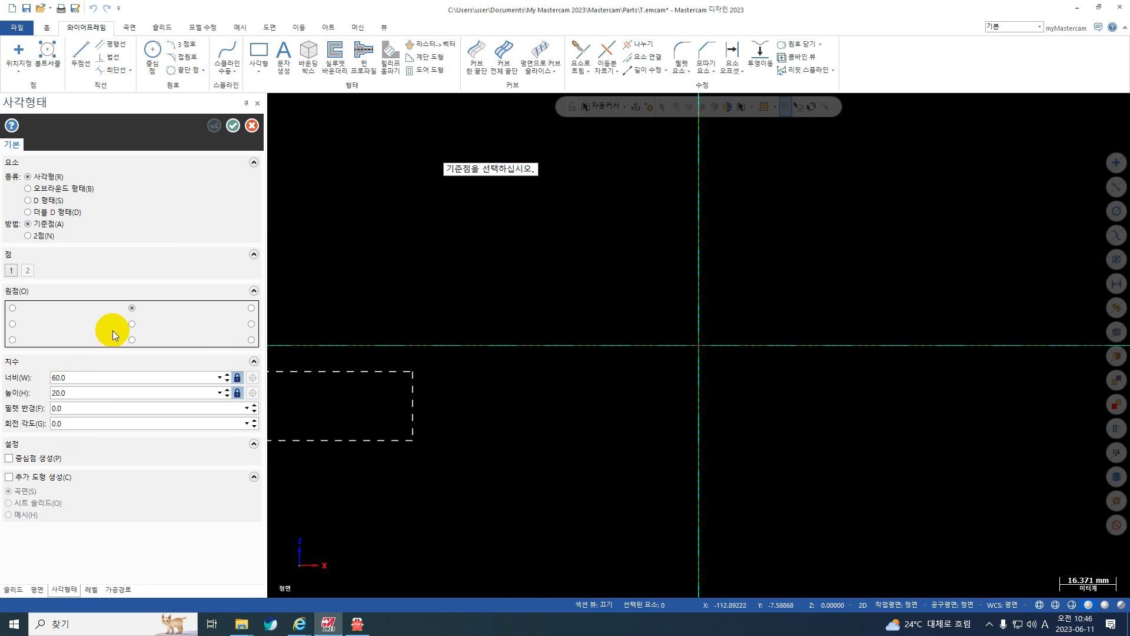
{"action": "left_click", "coordinate": [132, 340]}
{"action": "left_click", "coordinate": [698, 345]}
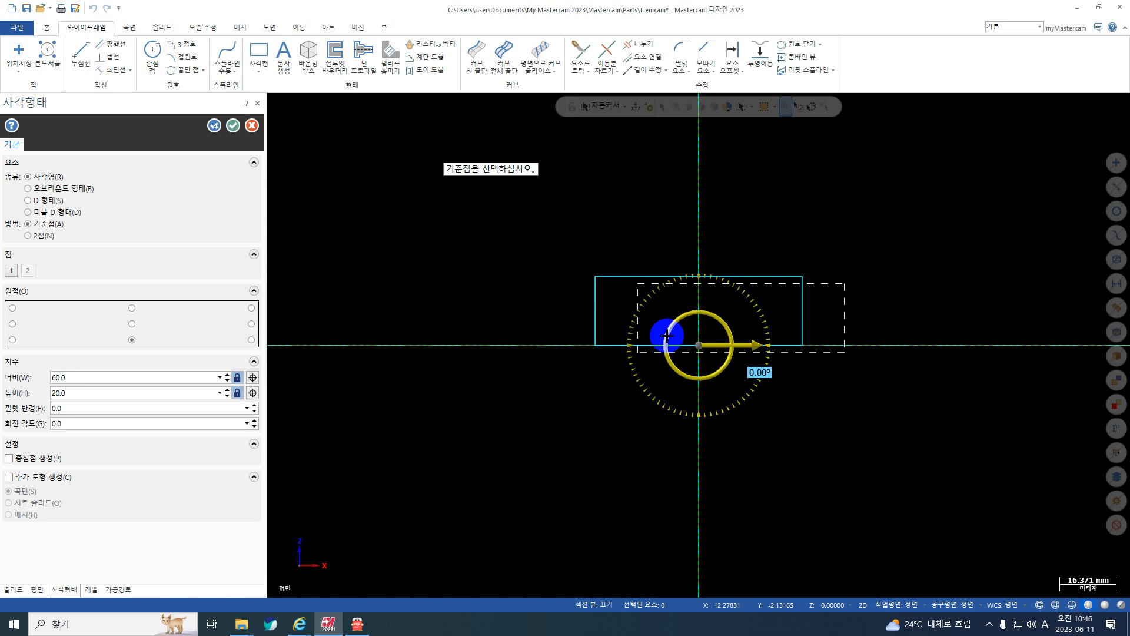
{"action": "left_click", "coordinate": [233, 127]}
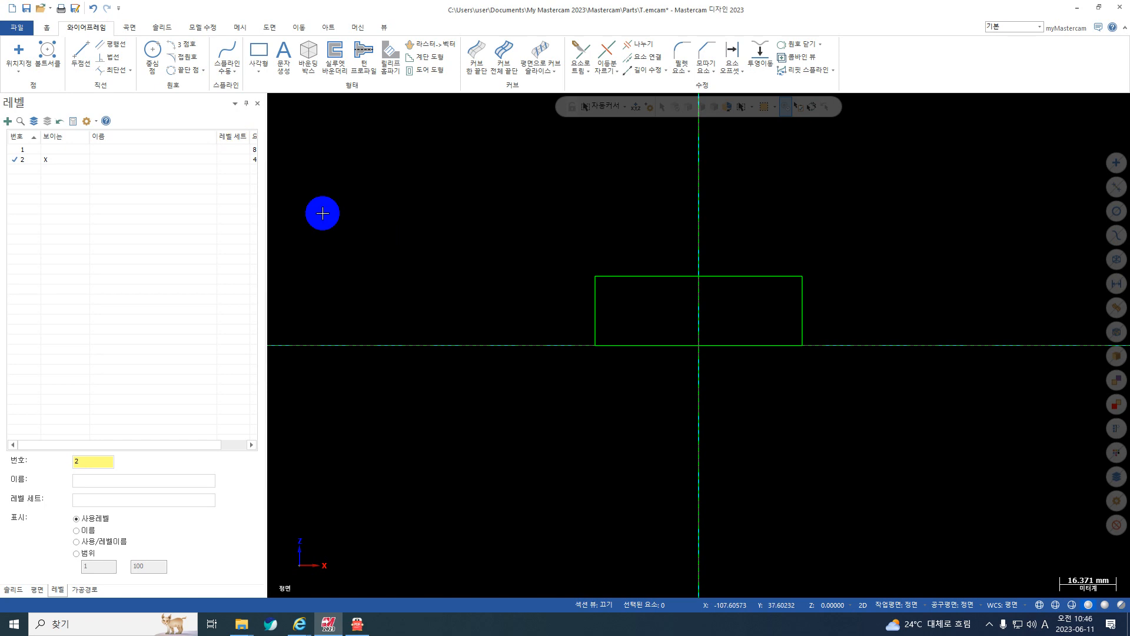
Make new level 3 active and hide level 2, checking the V-notched block of drawing 2 in 도면.pdf.
{"action": "left_click", "coordinate": [89, 459]}
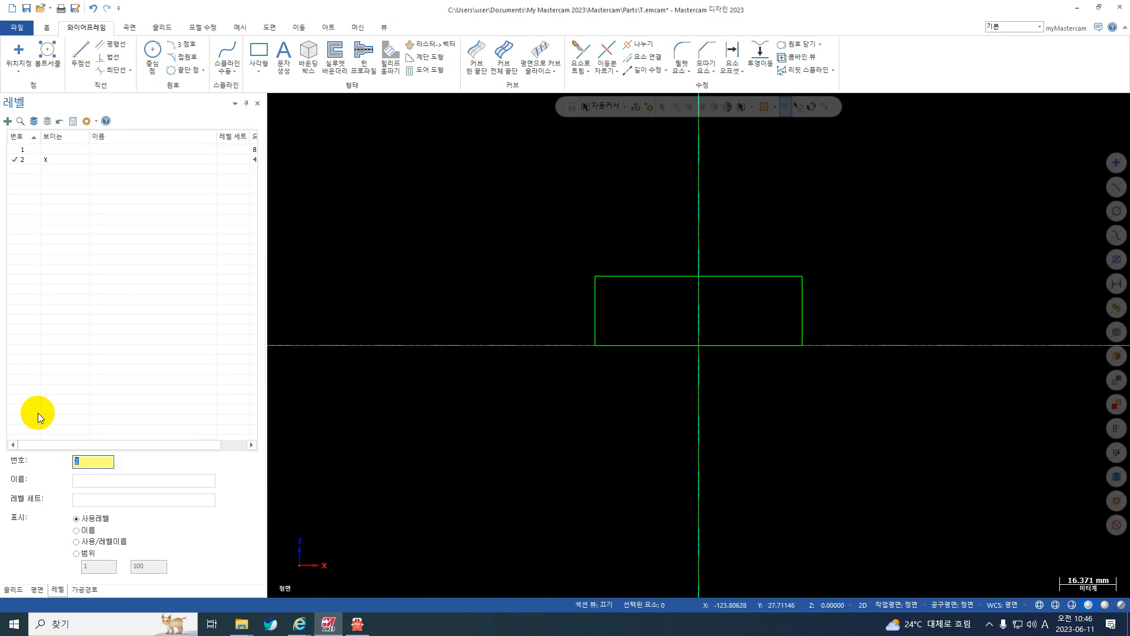
{"action": "type", "text": "3"}
{"action": "left_click", "coordinate": [27, 171]}
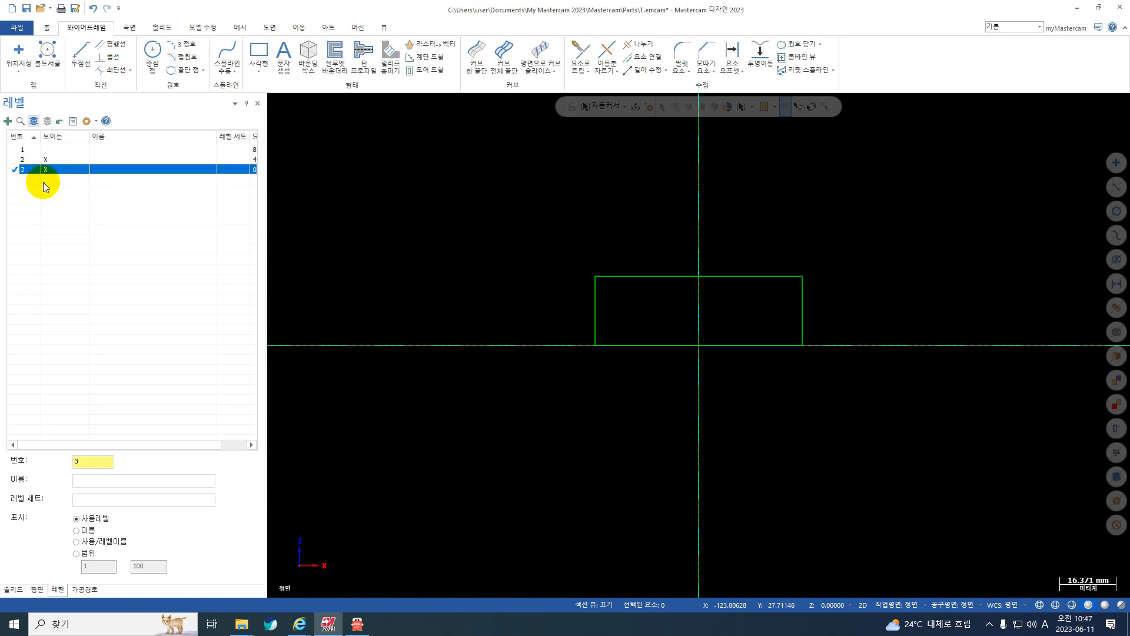
{"action": "left_click", "coordinate": [357, 625]}
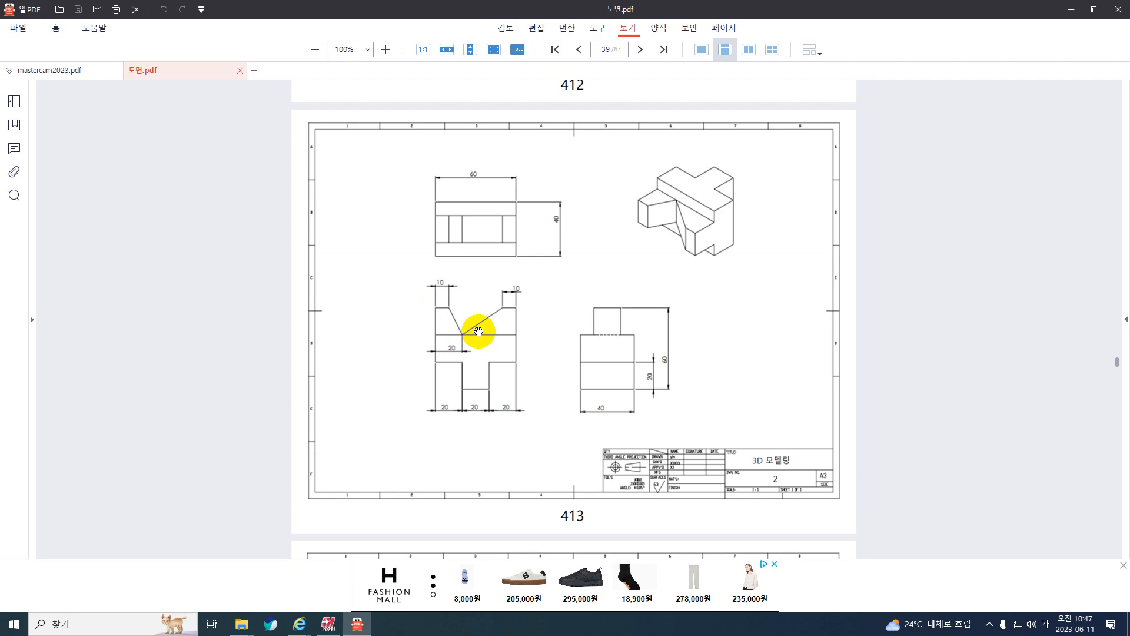
{"action": "left_click", "coordinate": [1071, 10]}
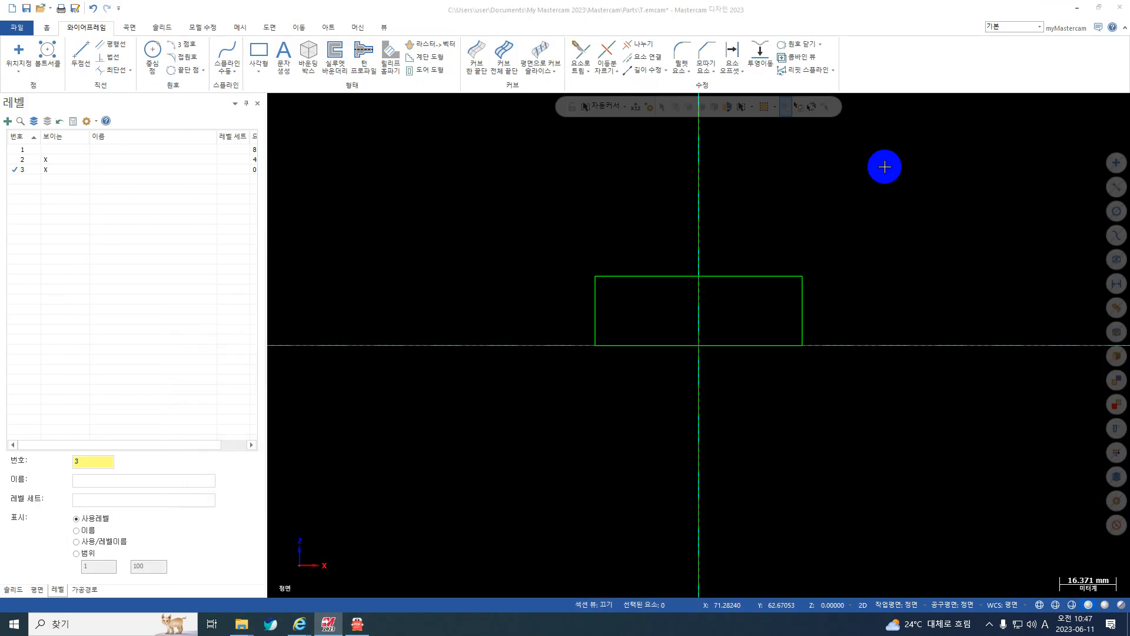
{"action": "left_click", "coordinate": [45, 159]}
{"action": "left_click", "coordinate": [11, 170]}
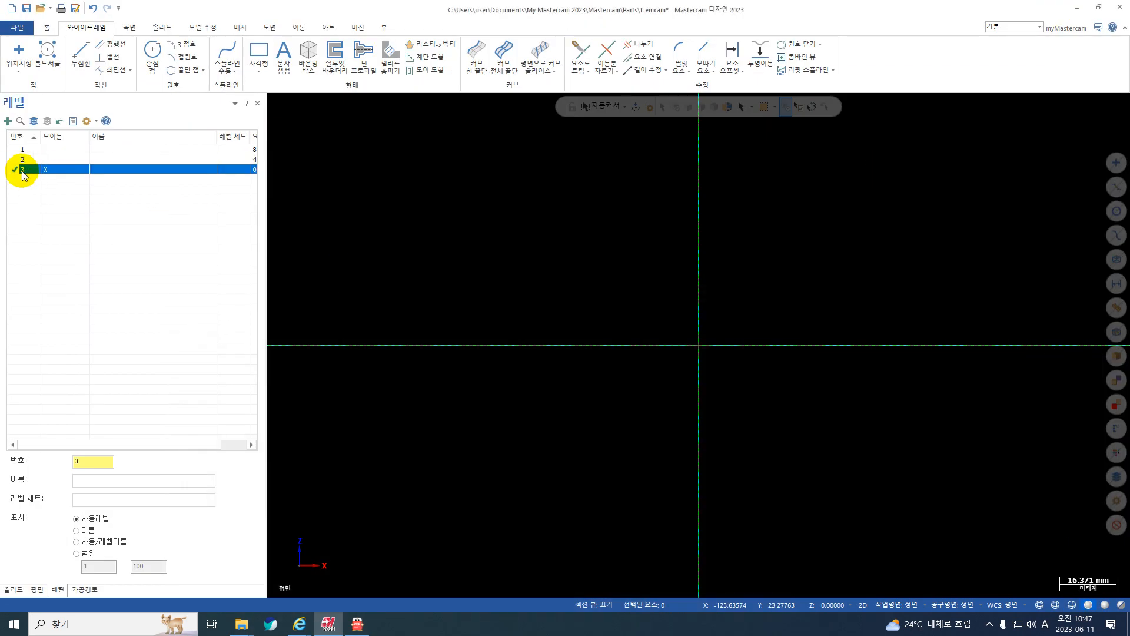
Draw a 60 × 20 mm rectangular shape on level 3 with its bottom-centre anchor at the origin.
{"action": "left_click", "coordinate": [267, 69]}
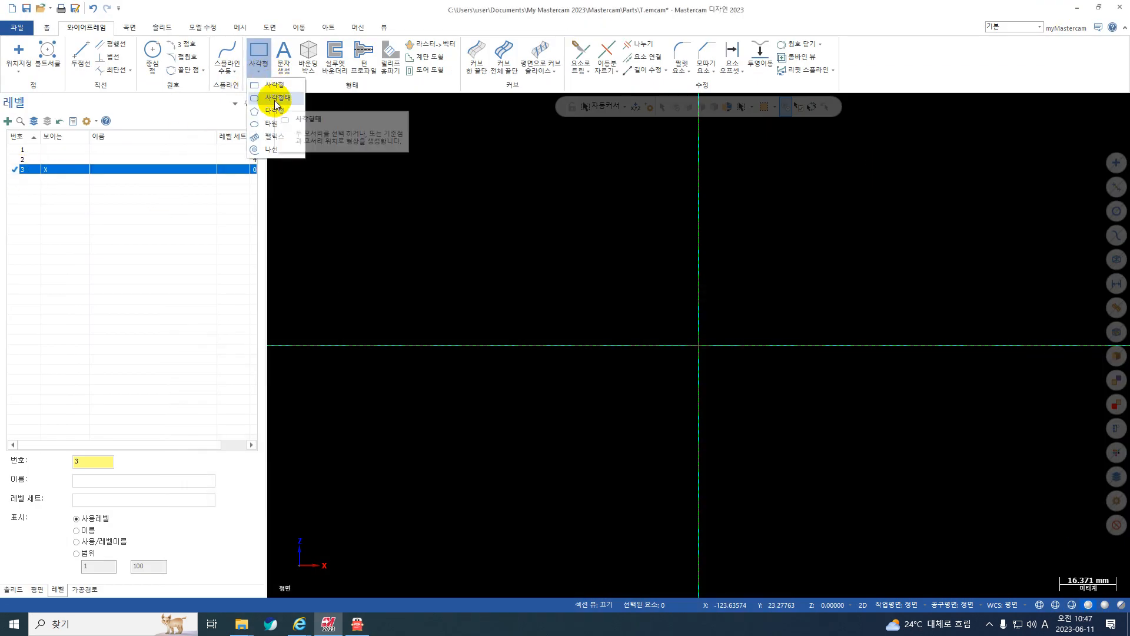
{"action": "left_click", "coordinate": [274, 100]}
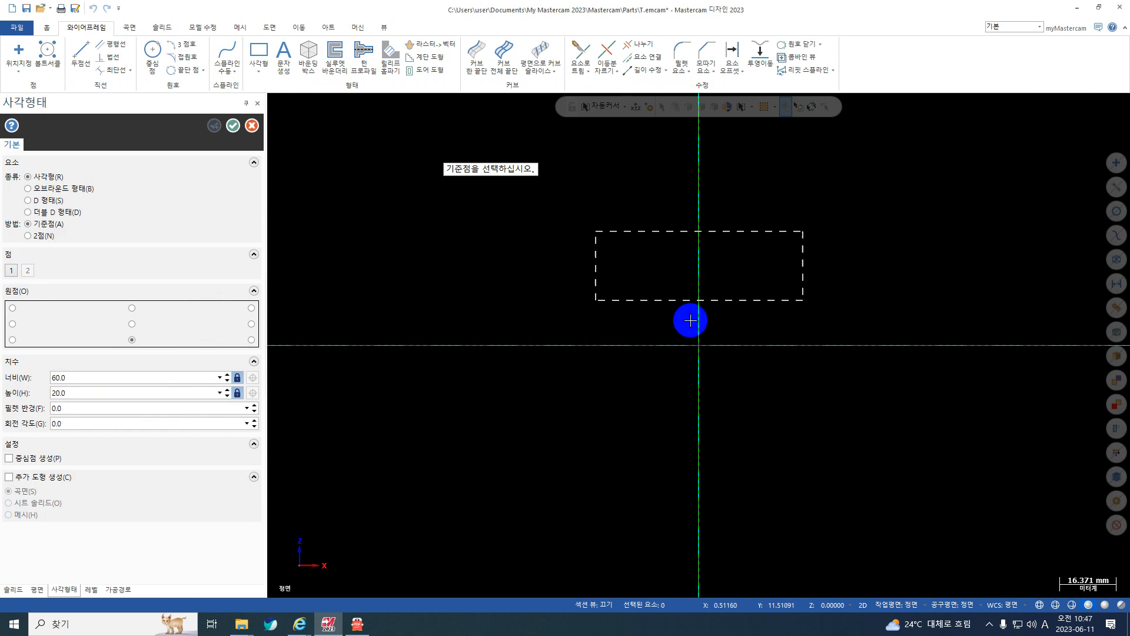
{"action": "left_click", "coordinate": [701, 345]}
{"action": "left_click_drag", "start_coordinate": [701, 345], "coordinate": [689, 305]}
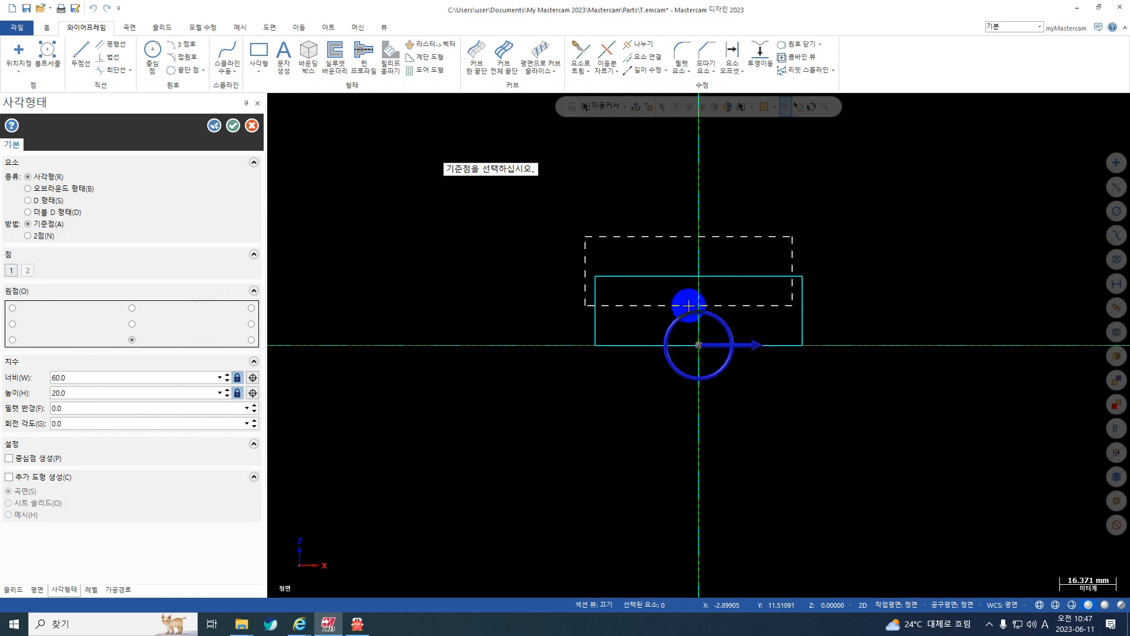
{"action": "left_click", "coordinate": [233, 126]}
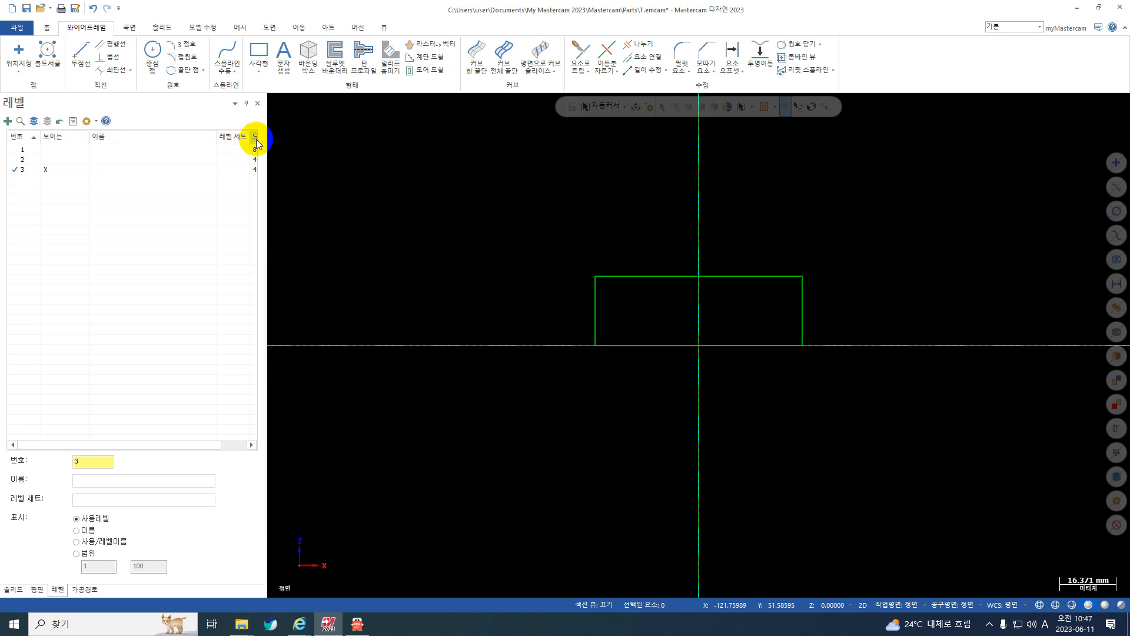
Create a parallel line (평행선) offset 10 mm inward from the rectangle's left edge.
{"action": "left_click", "coordinate": [110, 46]}
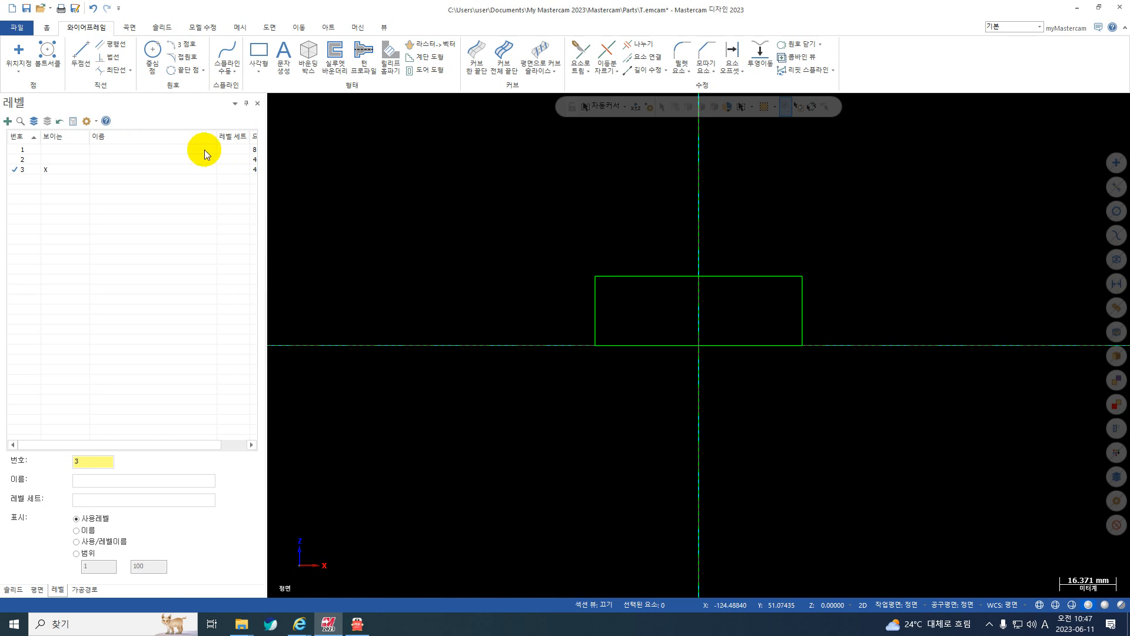
{"action": "key", "text": "ctrl+1"}
{"action": "left_click_drag", "start_coordinate": [131, 38], "coordinate": [104, 51]}
{"action": "key", "text": "Escape"}
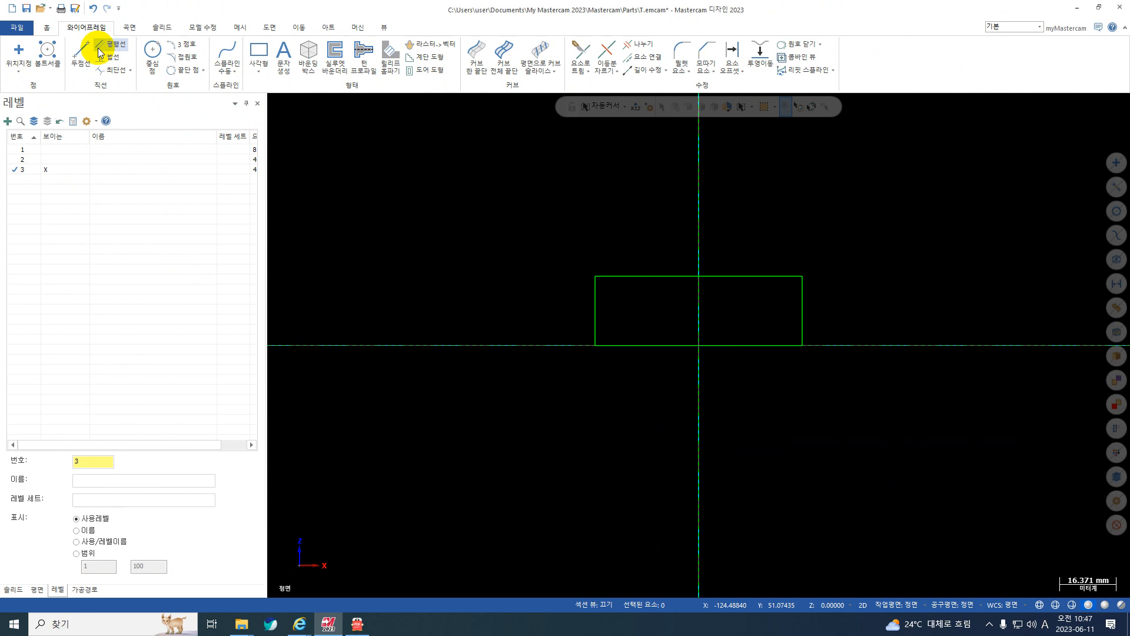
{"action": "left_click", "coordinate": [589, 295]}
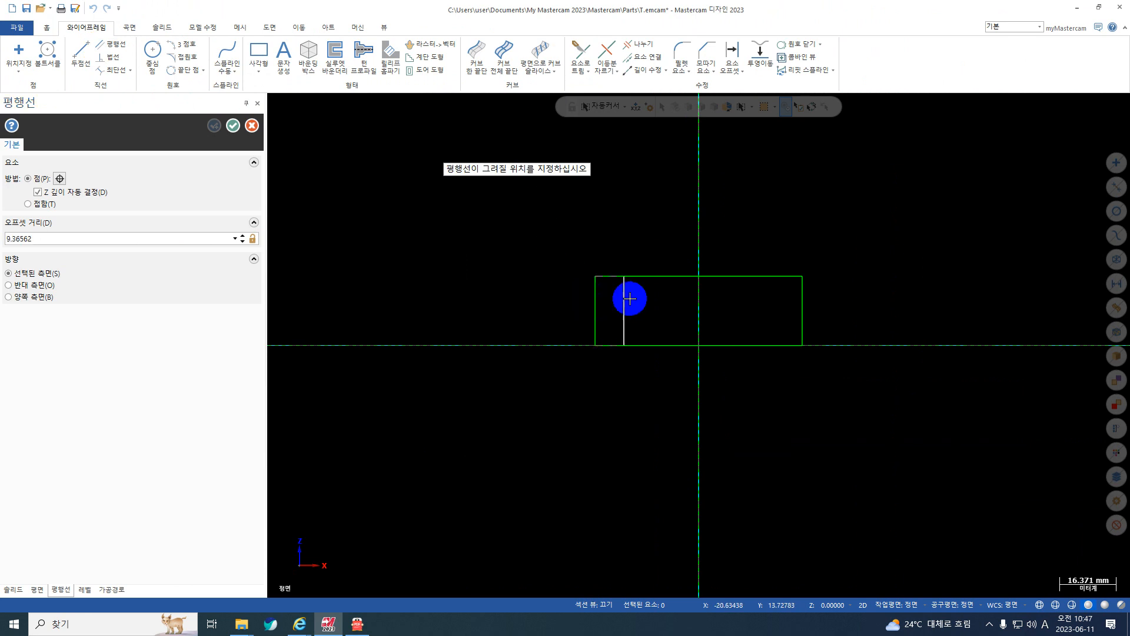
{"action": "left_click", "coordinate": [636, 299]}
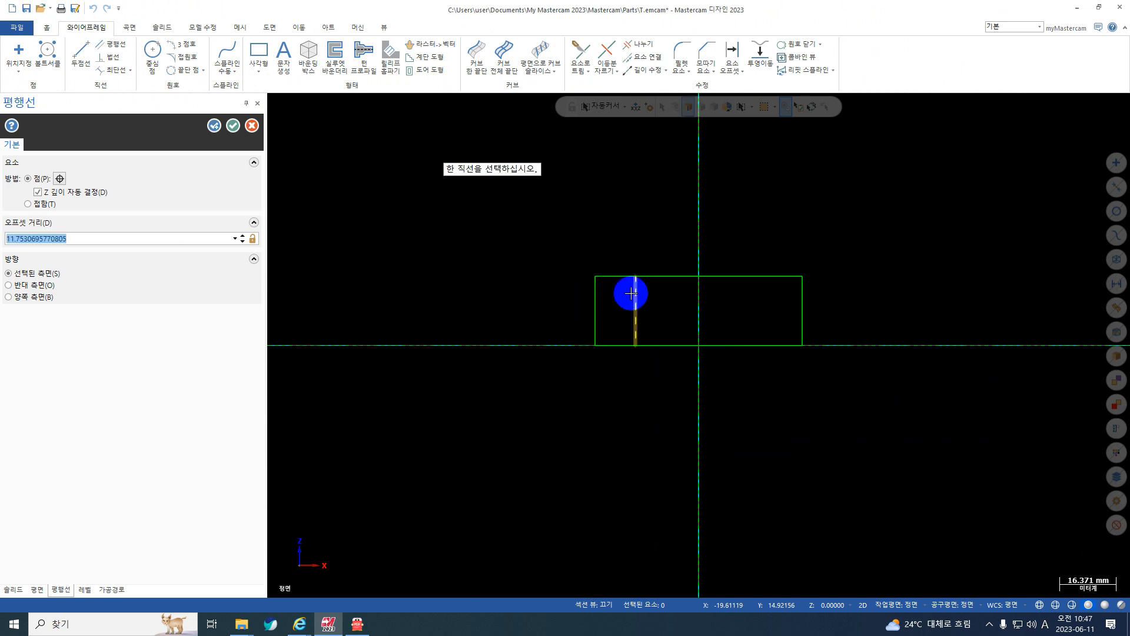
{"action": "type", "text": "10"}
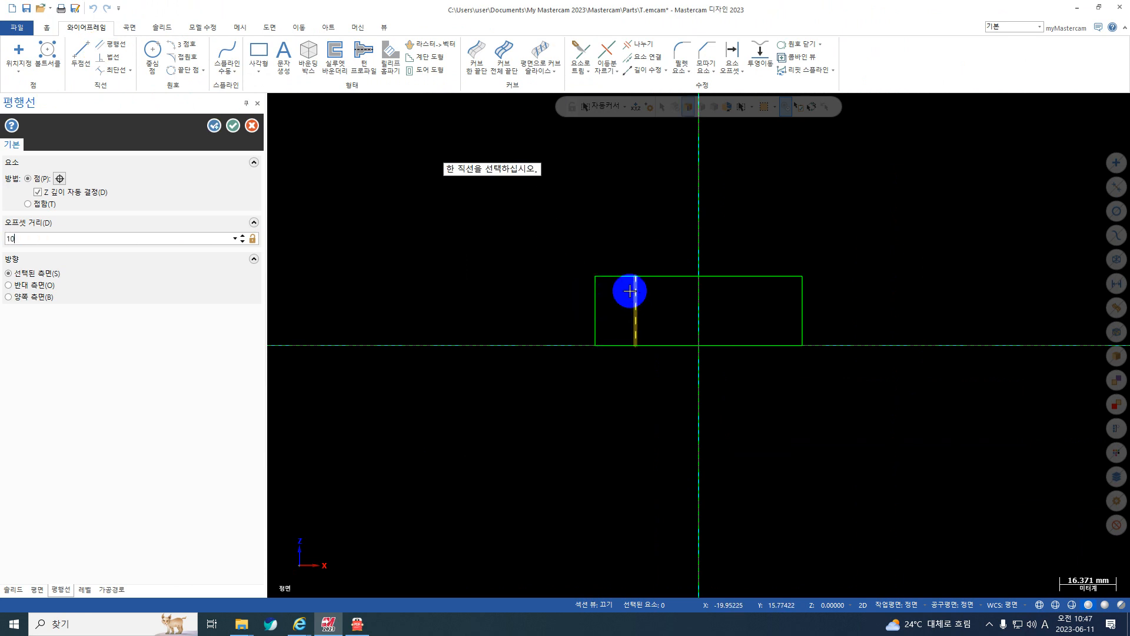
{"action": "key", "text": "Return"}
Create a second parallel line offset 20 mm inward from the rectangle's left edge.
{"action": "left_click", "coordinate": [596, 306]}
{"action": "left_click", "coordinate": [663, 306]}
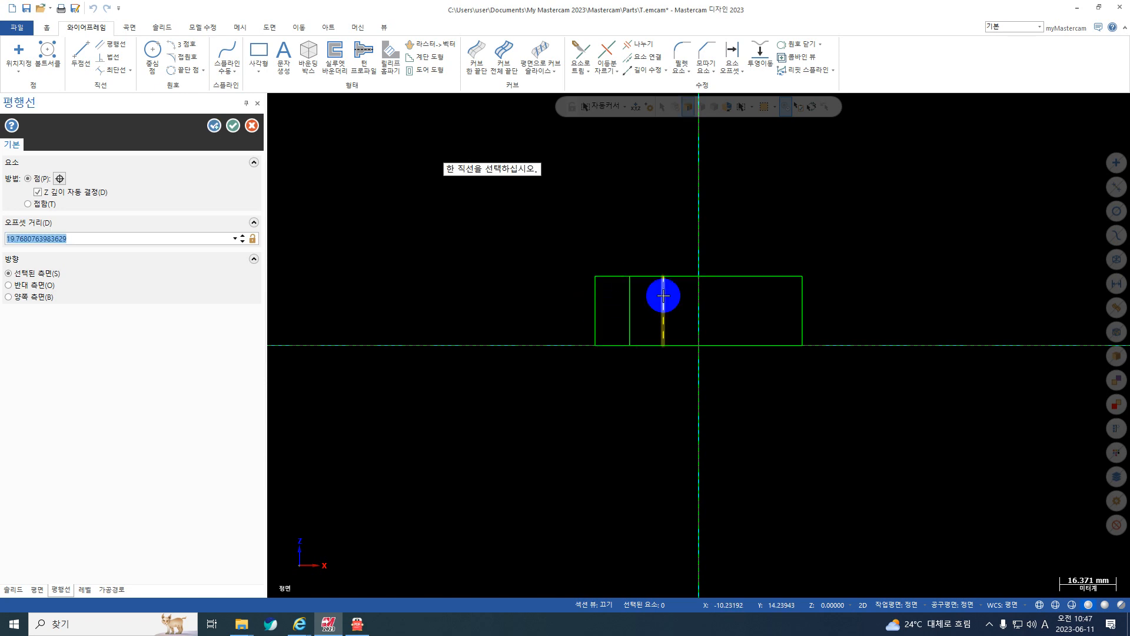
{"action": "type", "text": "20"}
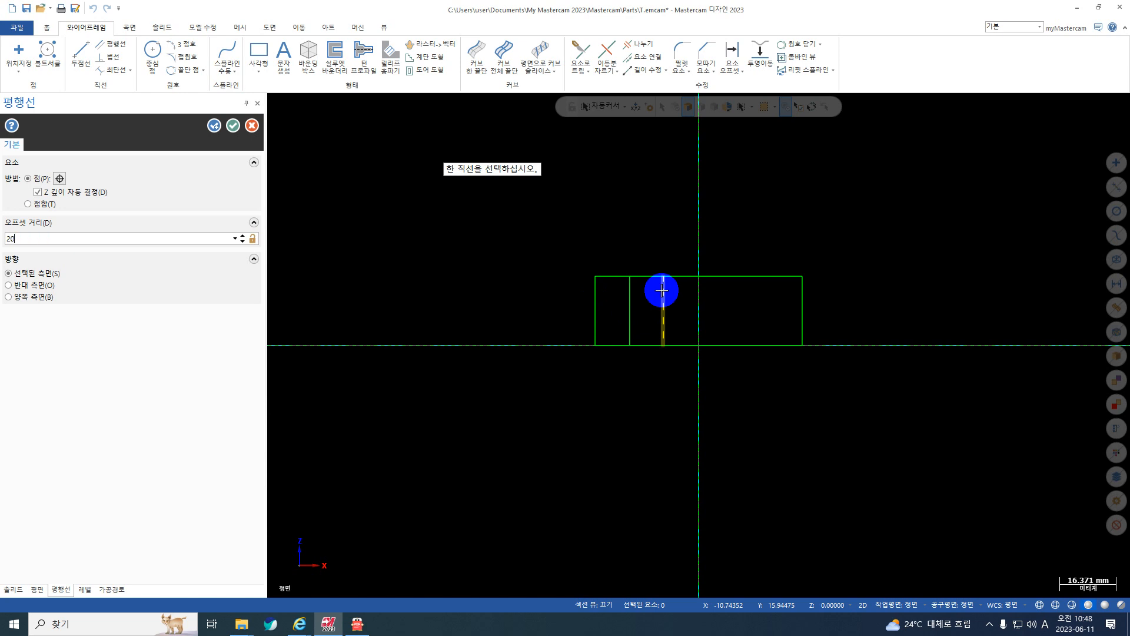
{"action": "key", "text": "Return"}
Create a parallel line offset 10 mm inward from the rectangle's right edge, and check the V-notch of drawing 2 in 도면.pdf.
{"action": "left_click", "coordinate": [798, 299]}
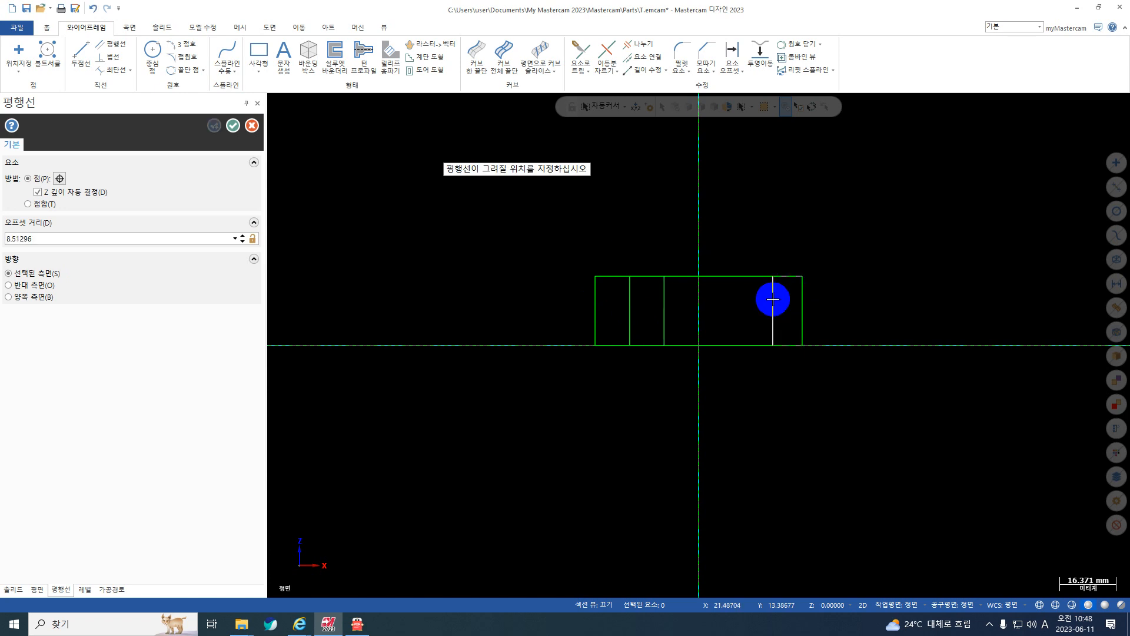
{"action": "left_click", "coordinate": [770, 292]}
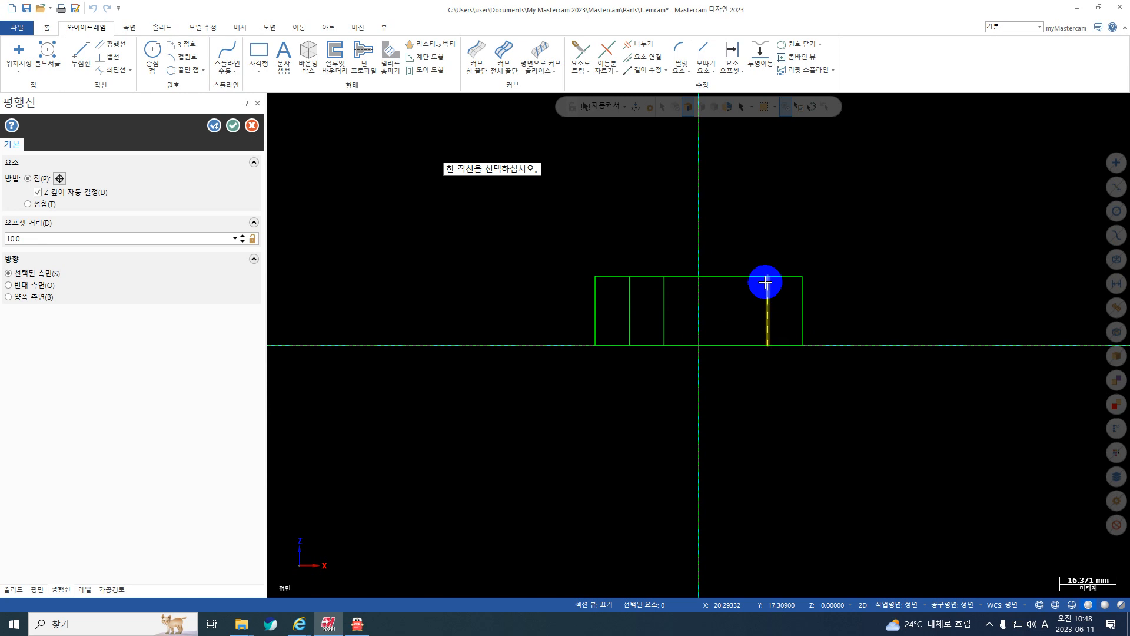
{"action": "left_click", "coordinate": [233, 126]}
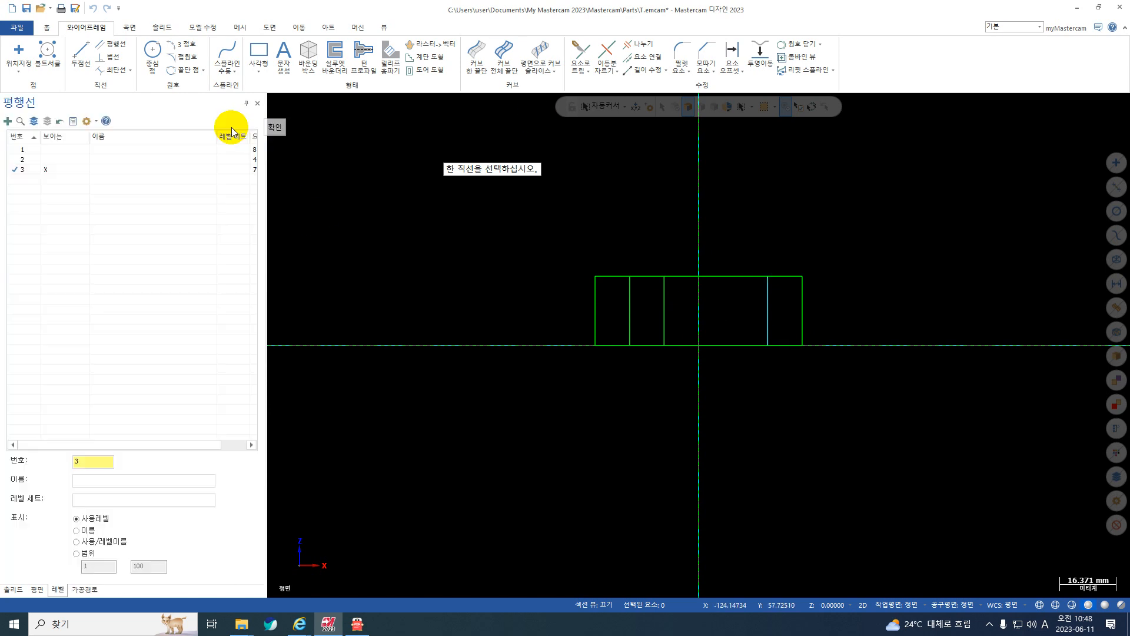
{"action": "left_click", "coordinate": [358, 623]}
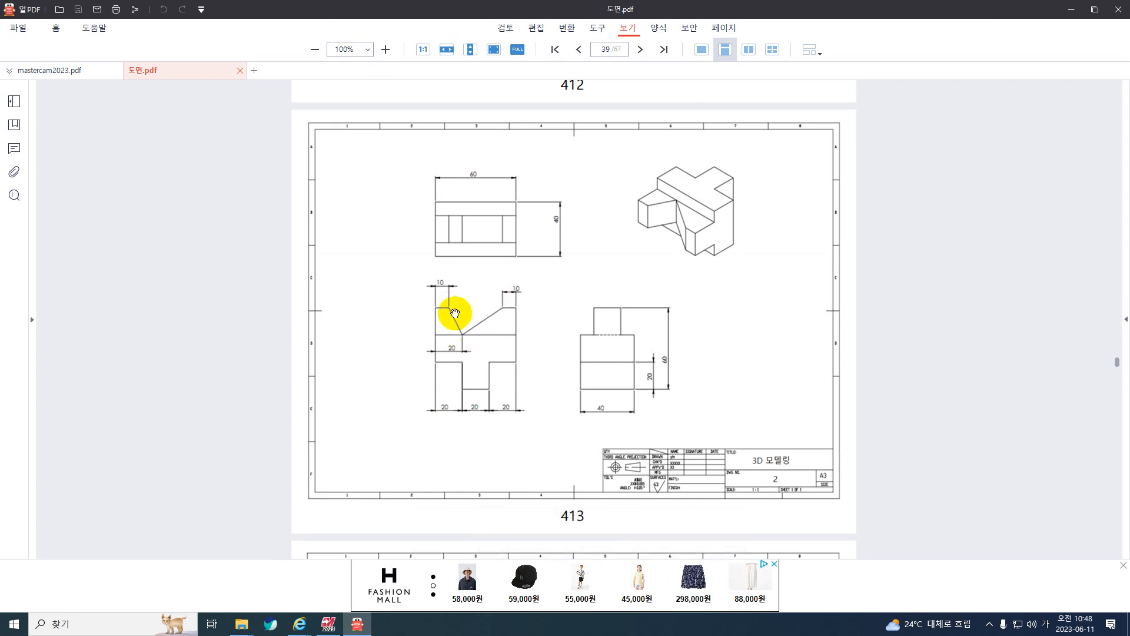
{"action": "left_click", "coordinate": [1071, 13]}
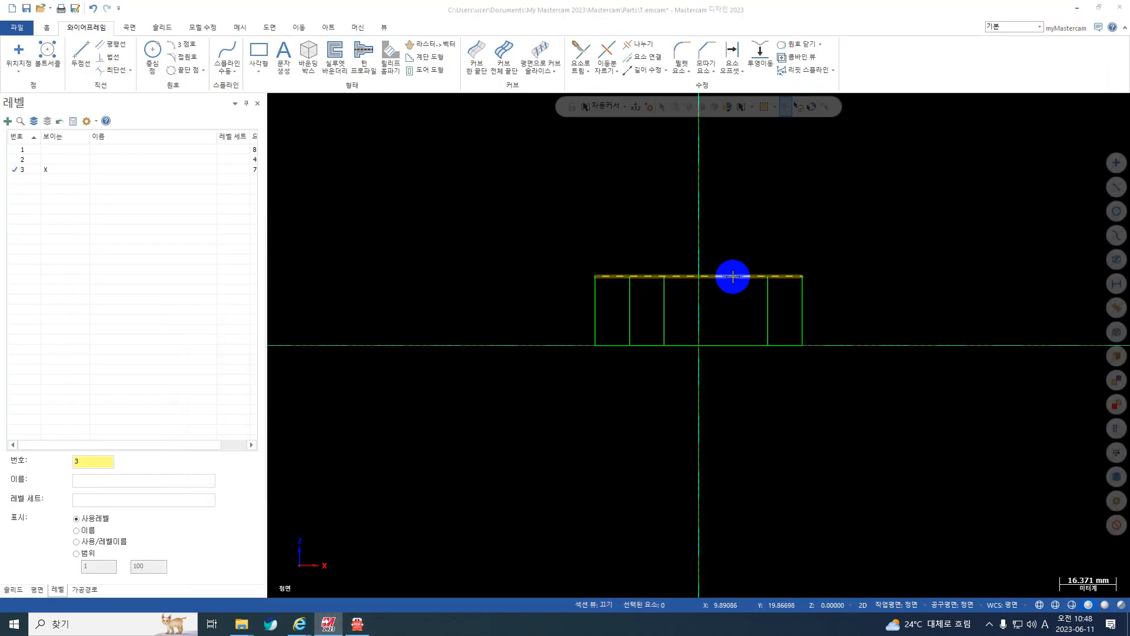
Set the two-point line tool (두점선) to freeform multi-line (다중-선) and release its length lock.
{"action": "left_click", "coordinate": [83, 51]}
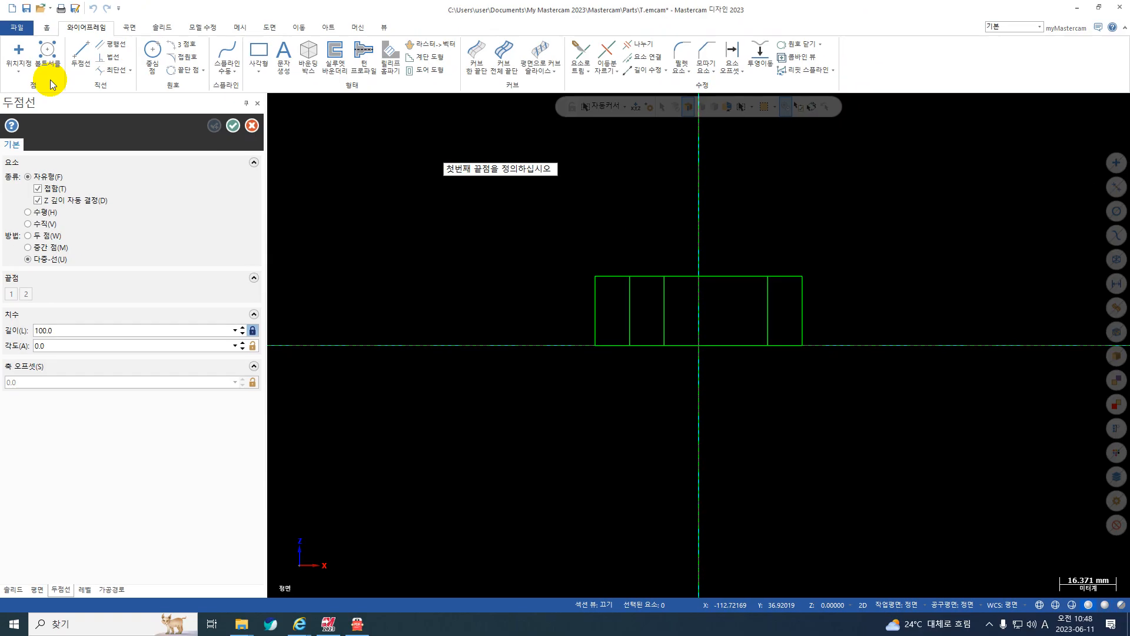
{"action": "left_click", "coordinate": [631, 277]}
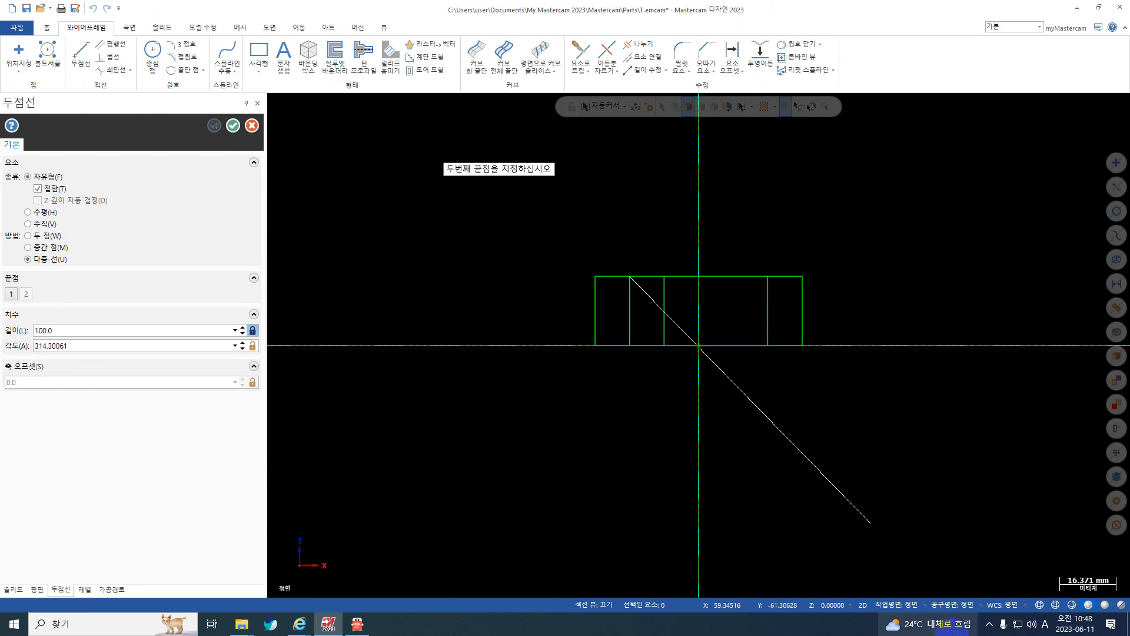
{"action": "key", "text": "Escape"}
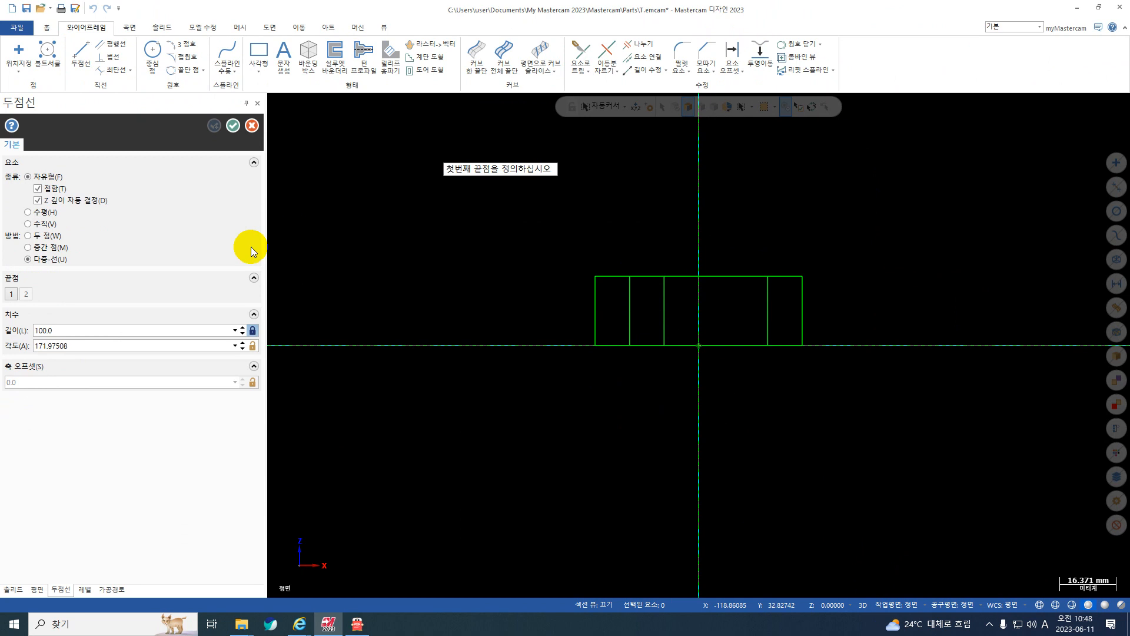
{"action": "key", "text": "Escape"}
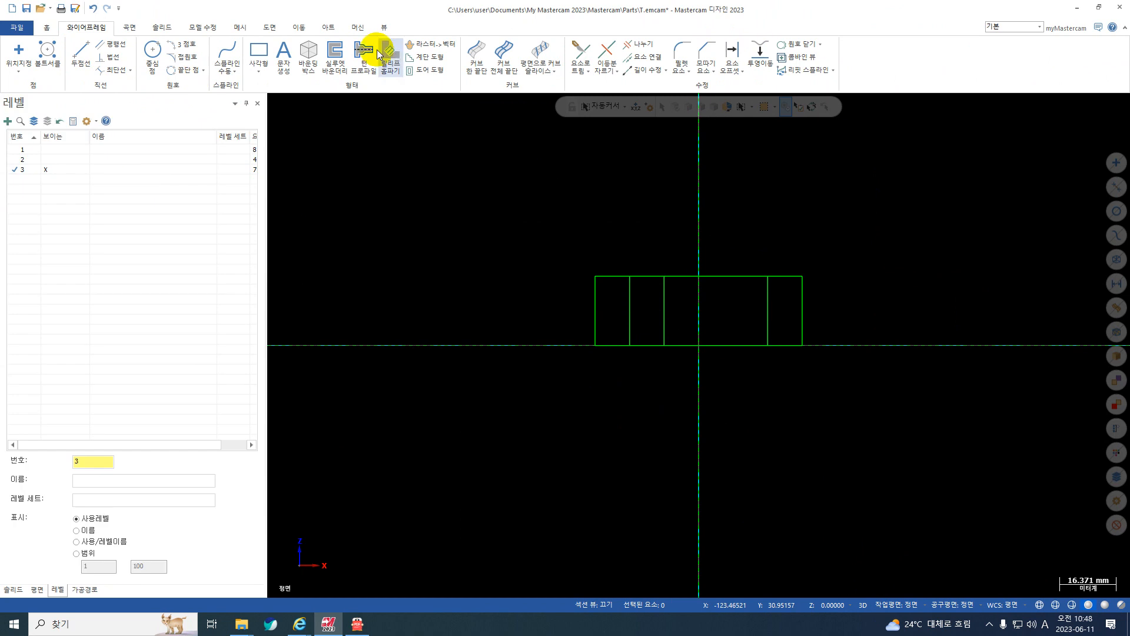
{"action": "left_click", "coordinate": [86, 51]}
{"action": "left_click", "coordinate": [62, 205]}
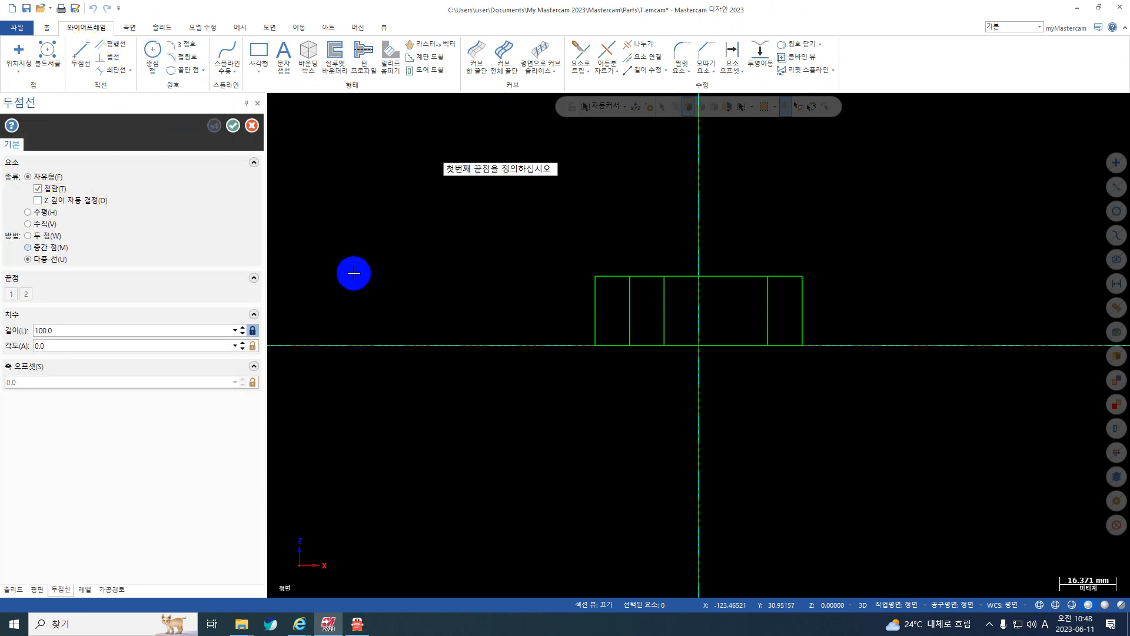
{"action": "left_click", "coordinate": [631, 277]}
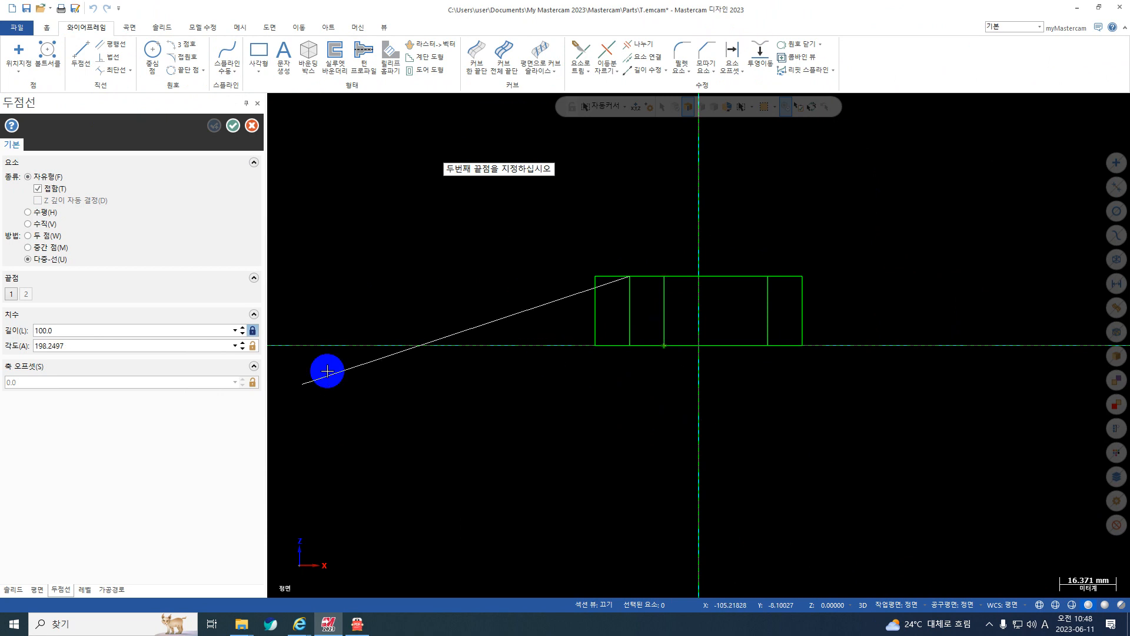
{"action": "left_click", "coordinate": [253, 330]}
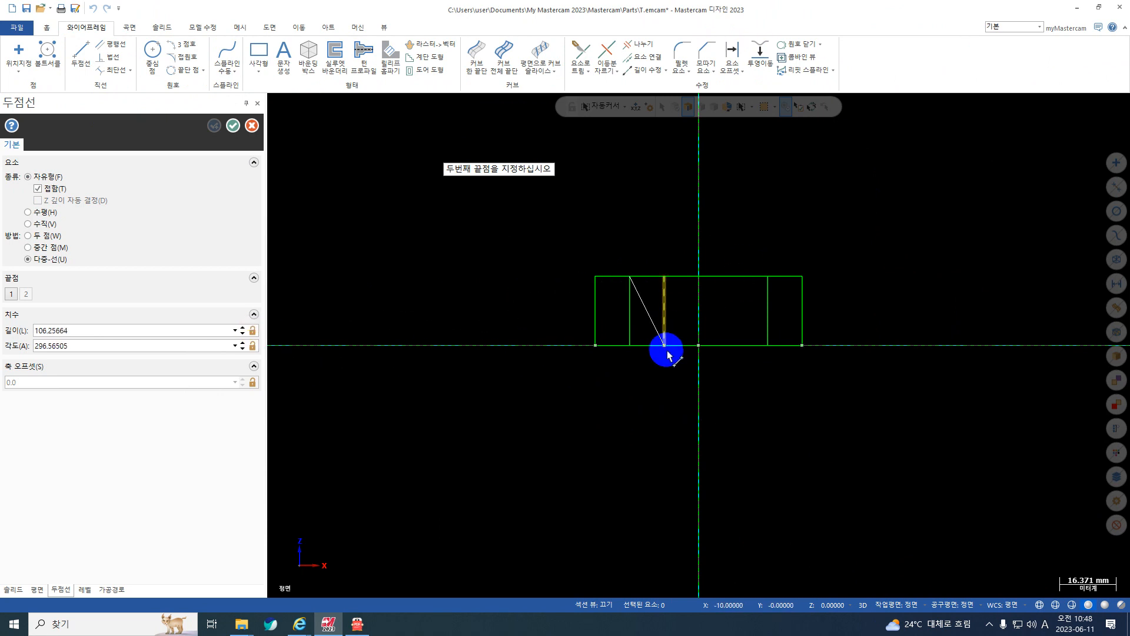
{"action": "key", "text": "Escape"}
{"action": "key", "text": "Escape"}
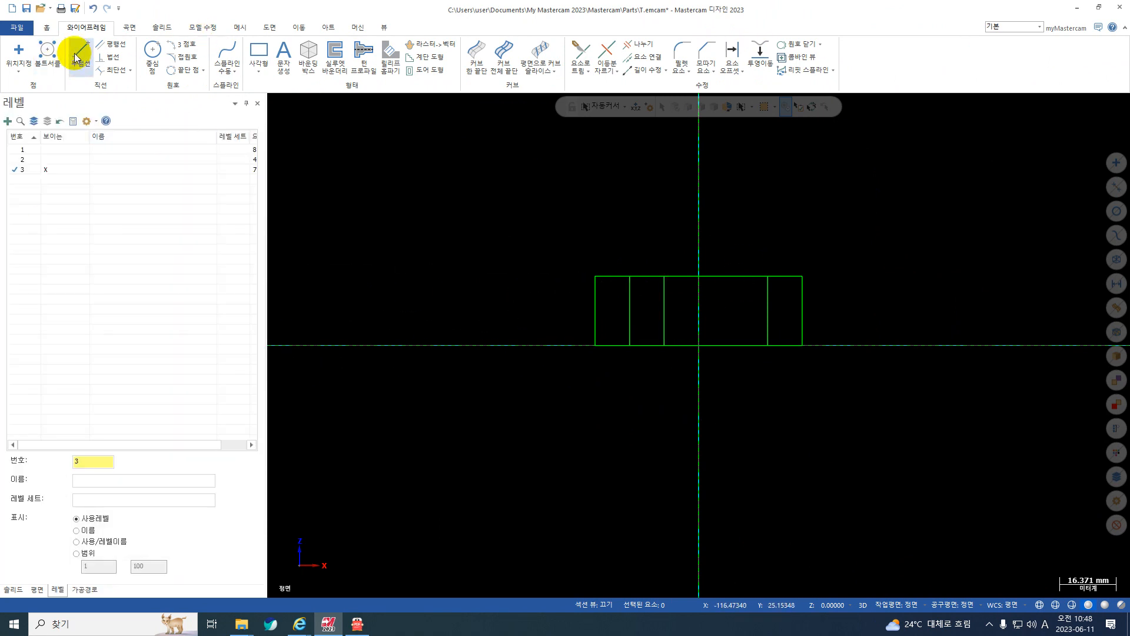
Draw connected lines from the left 10 mm line's top to the 20 mm line's bottom, the right 10 mm line's top, and back to the start.
{"action": "left_click", "coordinate": [81, 54]}
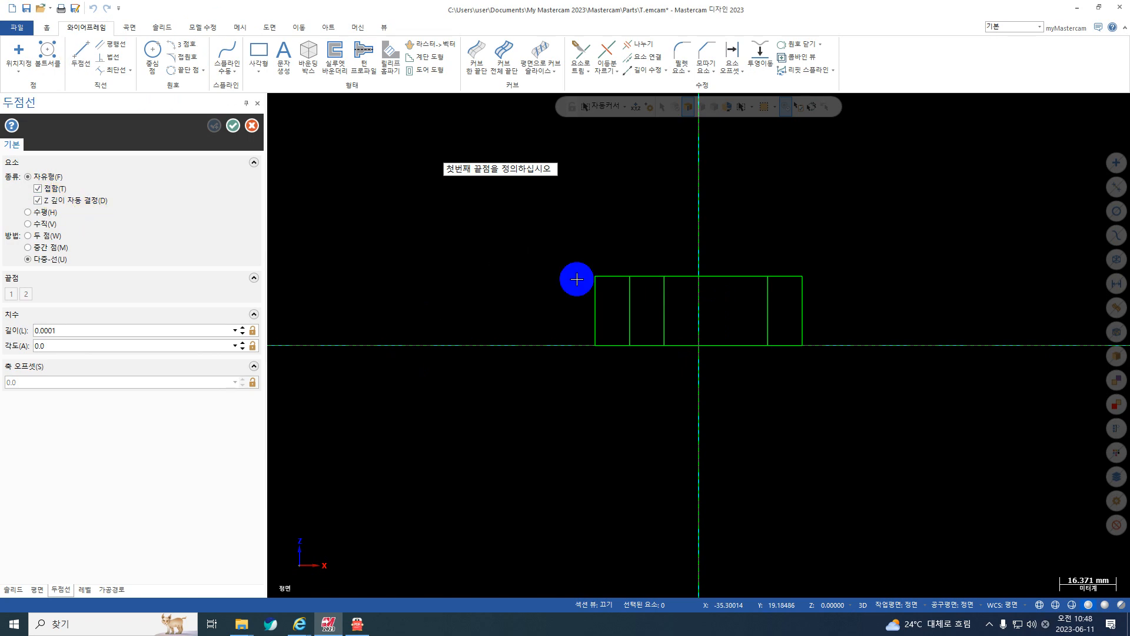
{"action": "left_click", "coordinate": [630, 277]}
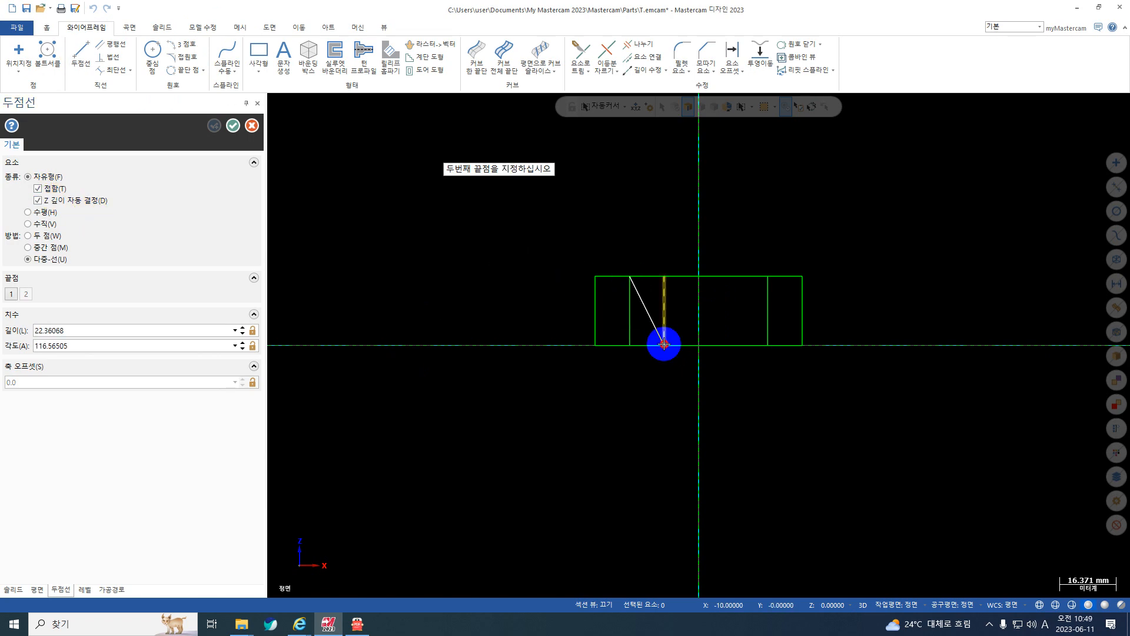
{"action": "left_click", "coordinate": [664, 345]}
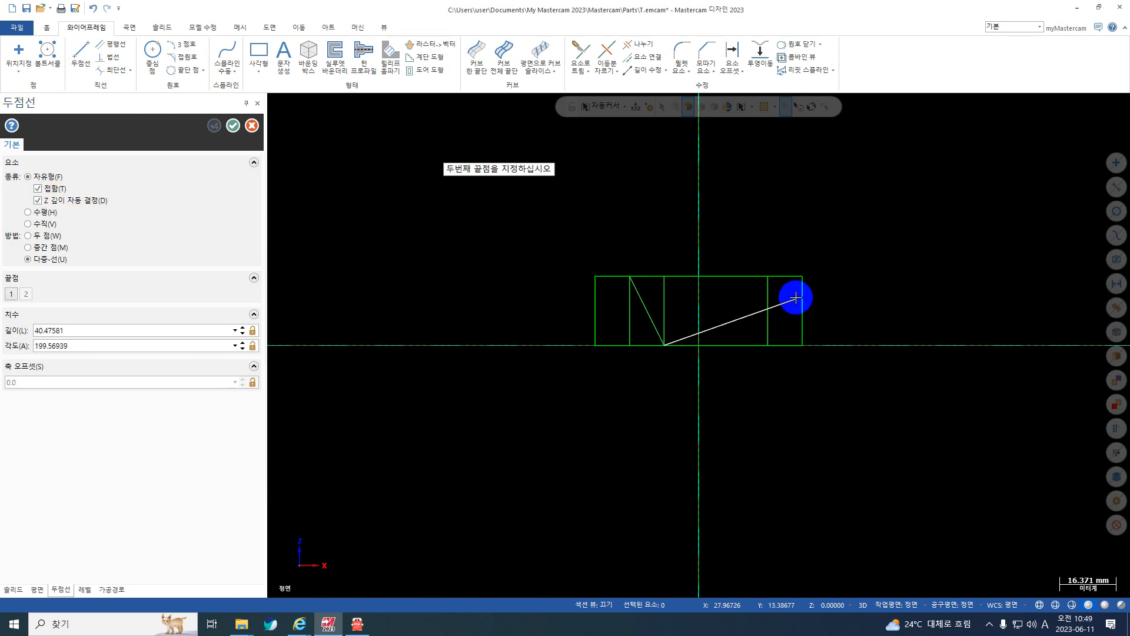
{"action": "left_click", "coordinate": [768, 276]}
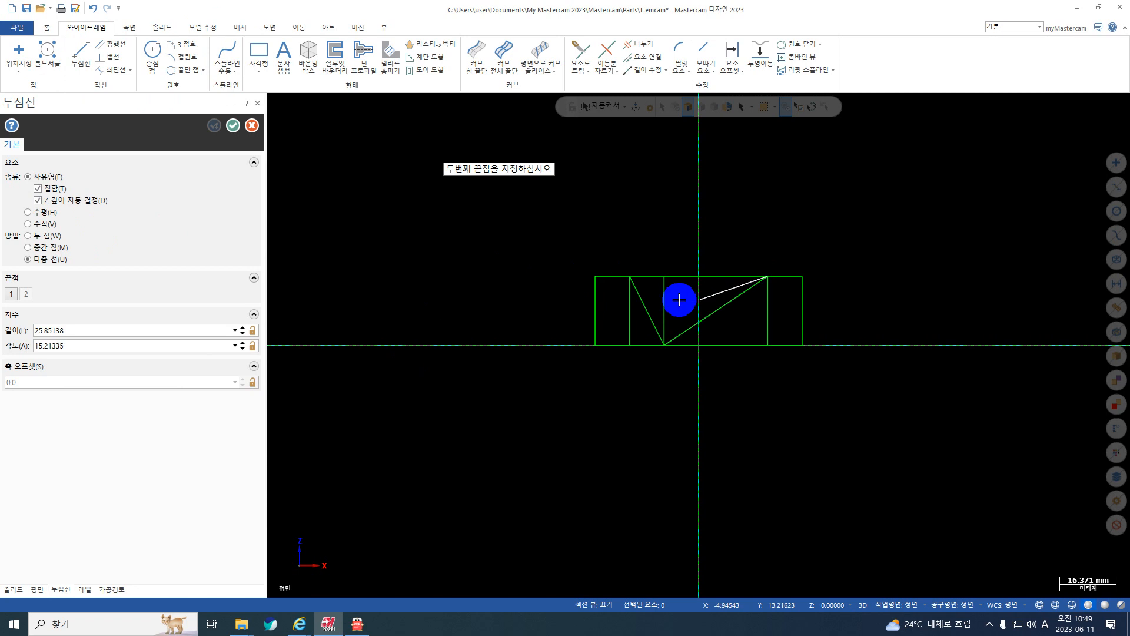
{"action": "left_click", "coordinate": [628, 275]}
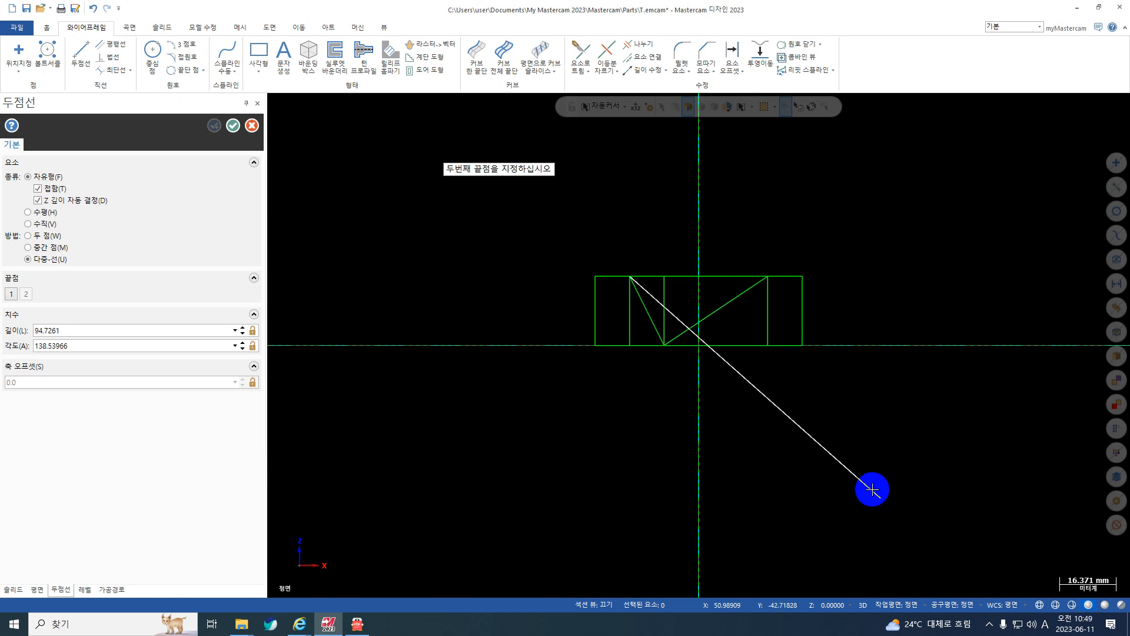
{"action": "key", "text": "Escape"}
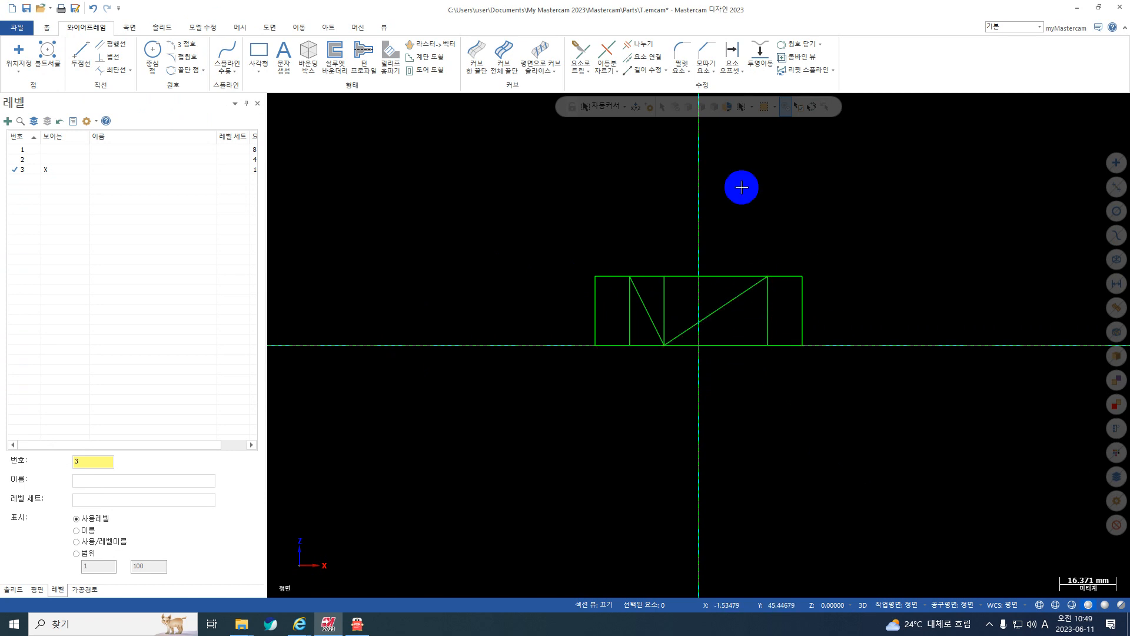
{"action": "left_click", "coordinate": [752, 107]}
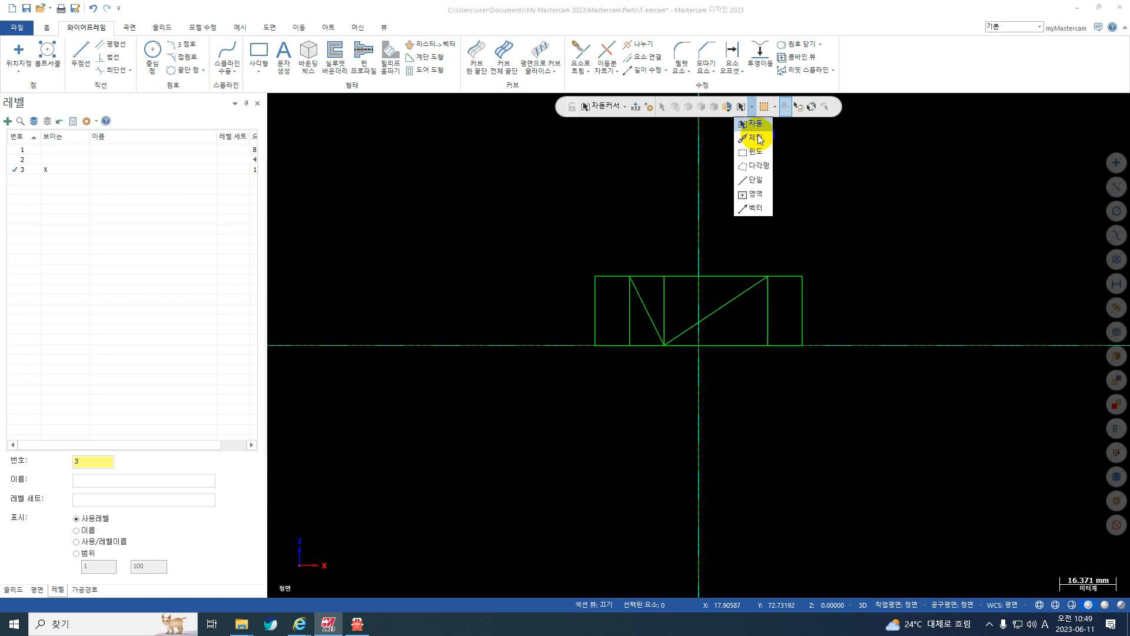
{"action": "left_click", "coordinate": [759, 139]}
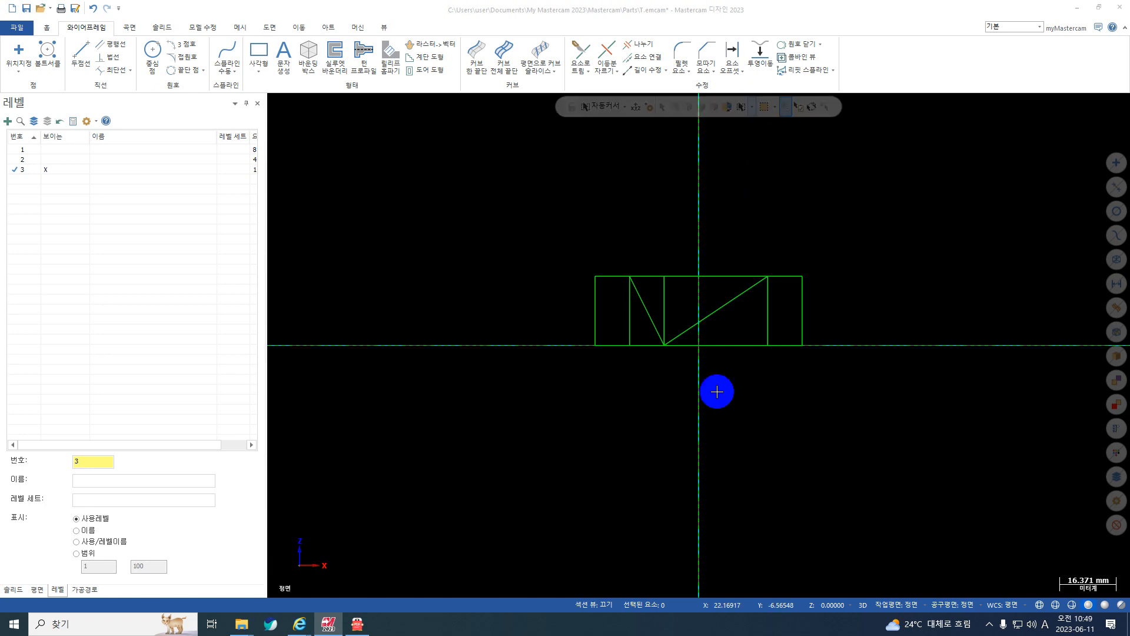
{"action": "left_click", "coordinate": [753, 109]}
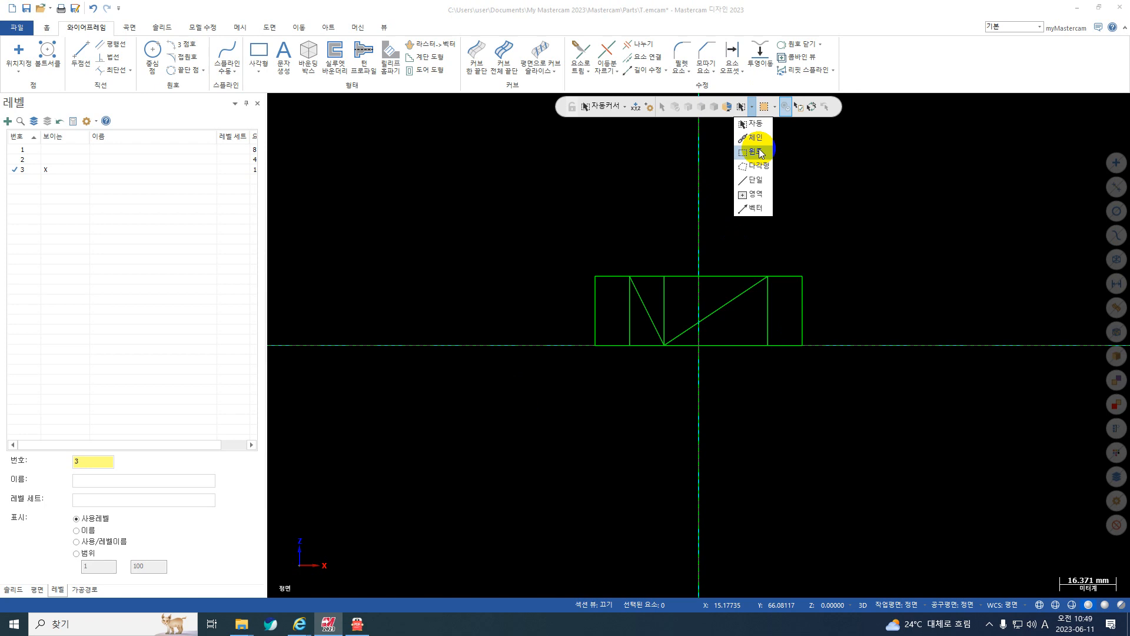
{"action": "left_click", "coordinate": [758, 140]}
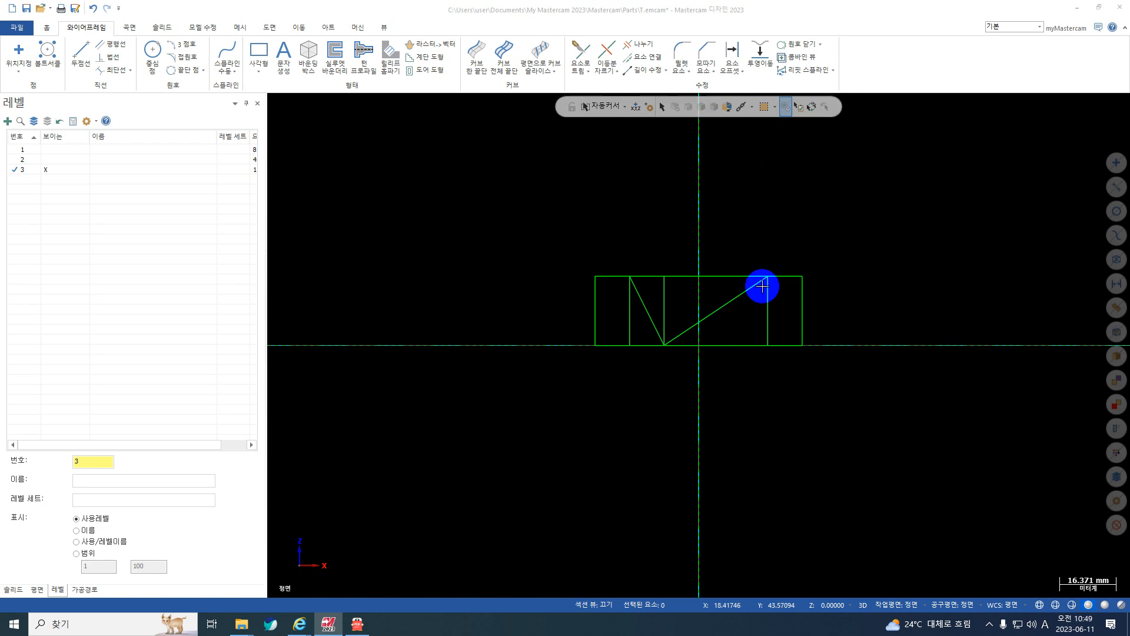
{"action": "left_click", "coordinate": [751, 288]}
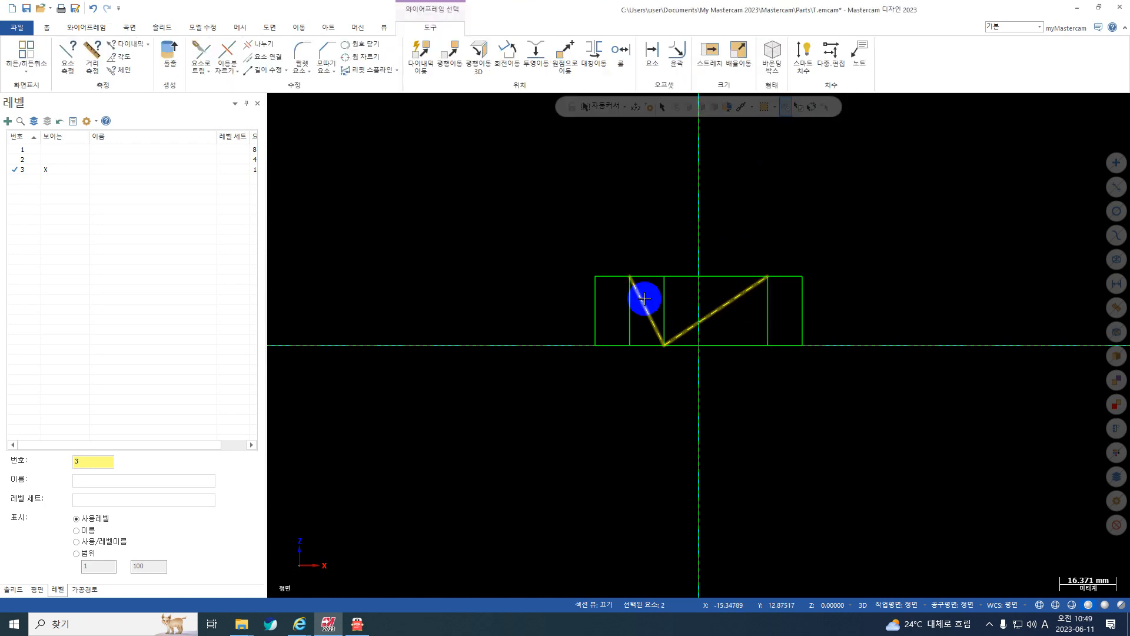
{"action": "left_click", "coordinate": [644, 277]}
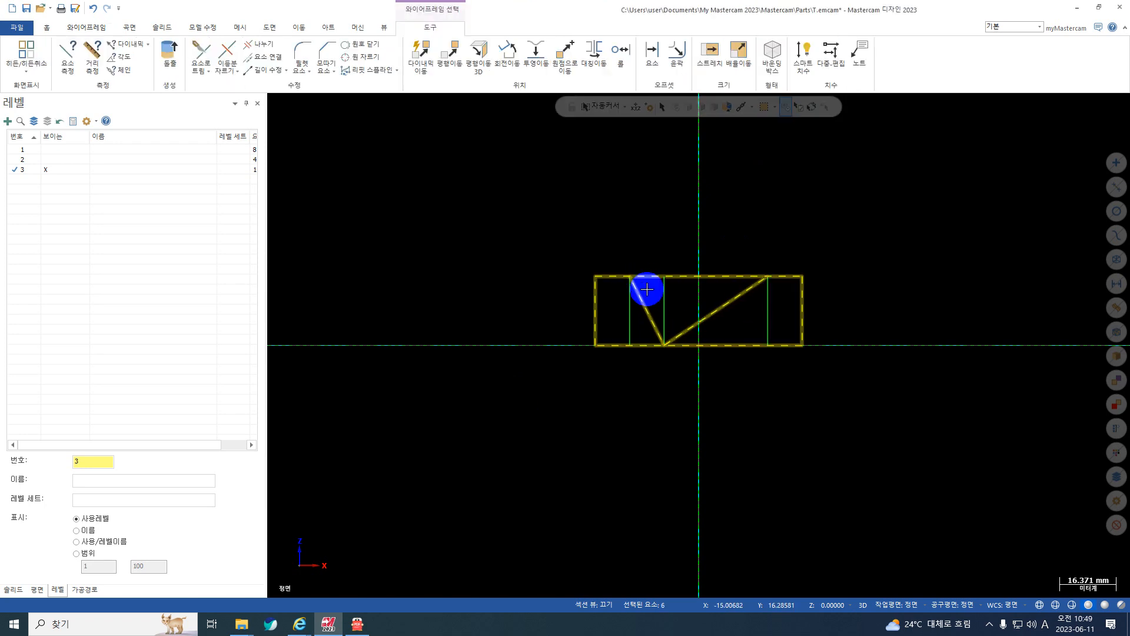
{"action": "key", "text": "Escape"}
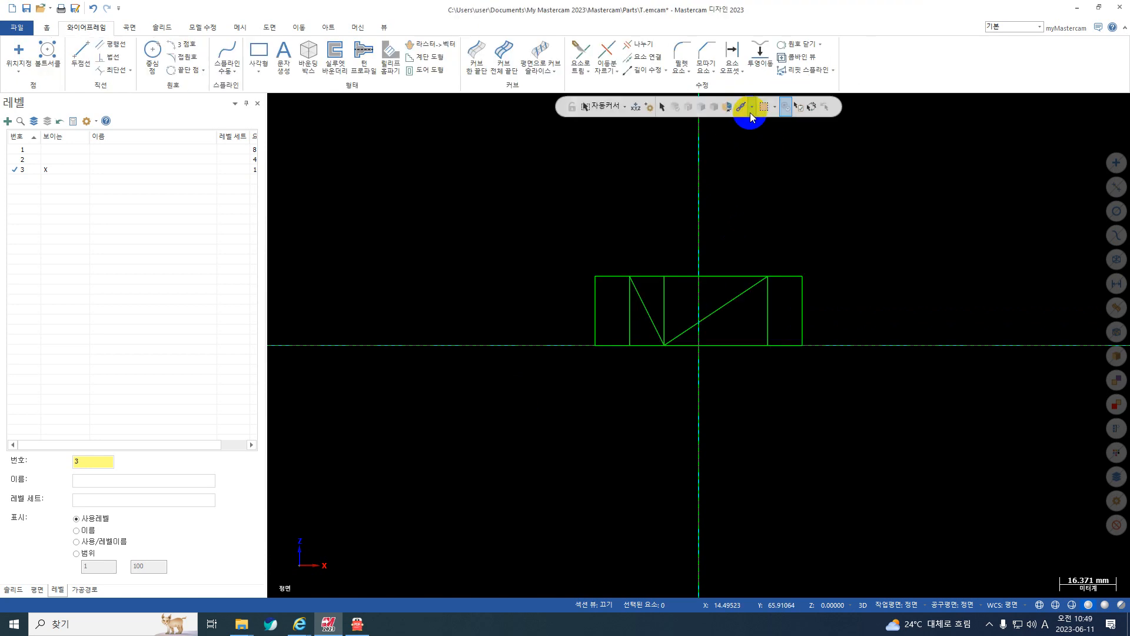
{"action": "left_click", "coordinate": [752, 109]}
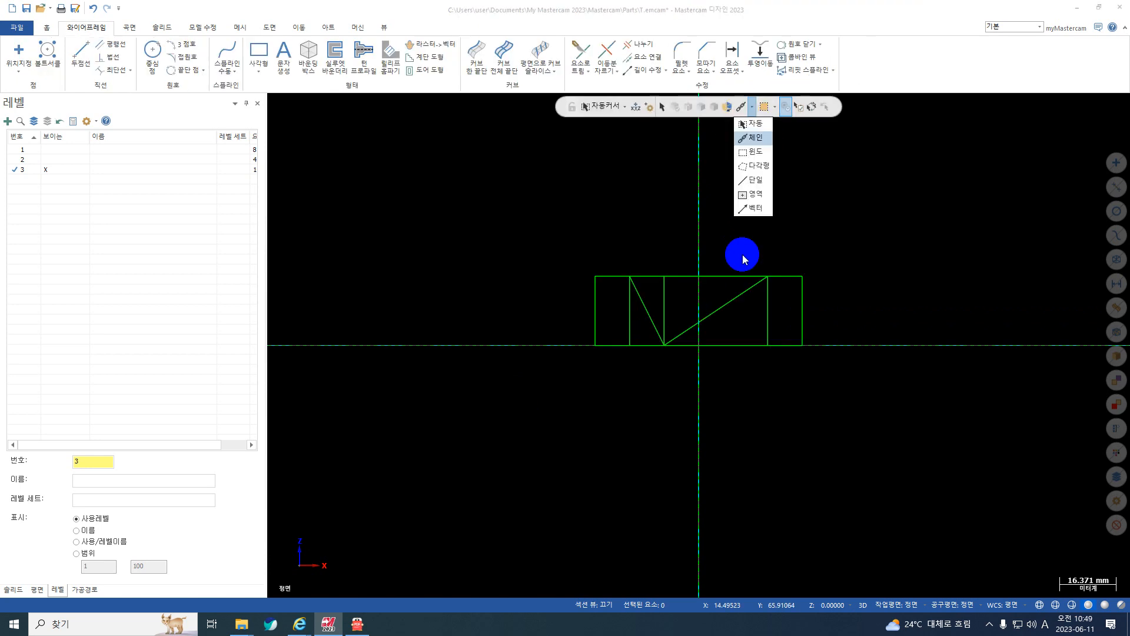
{"action": "left_click", "coordinate": [755, 138]}
{"action": "left_click", "coordinate": [699, 321]}
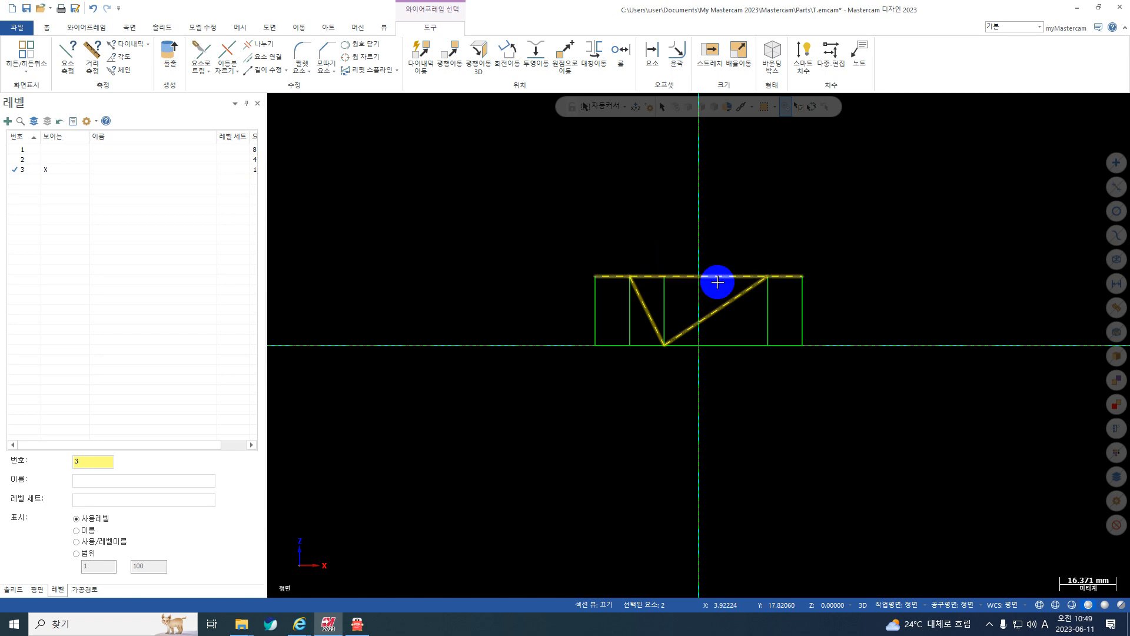
{"action": "key", "text": "Escape"}
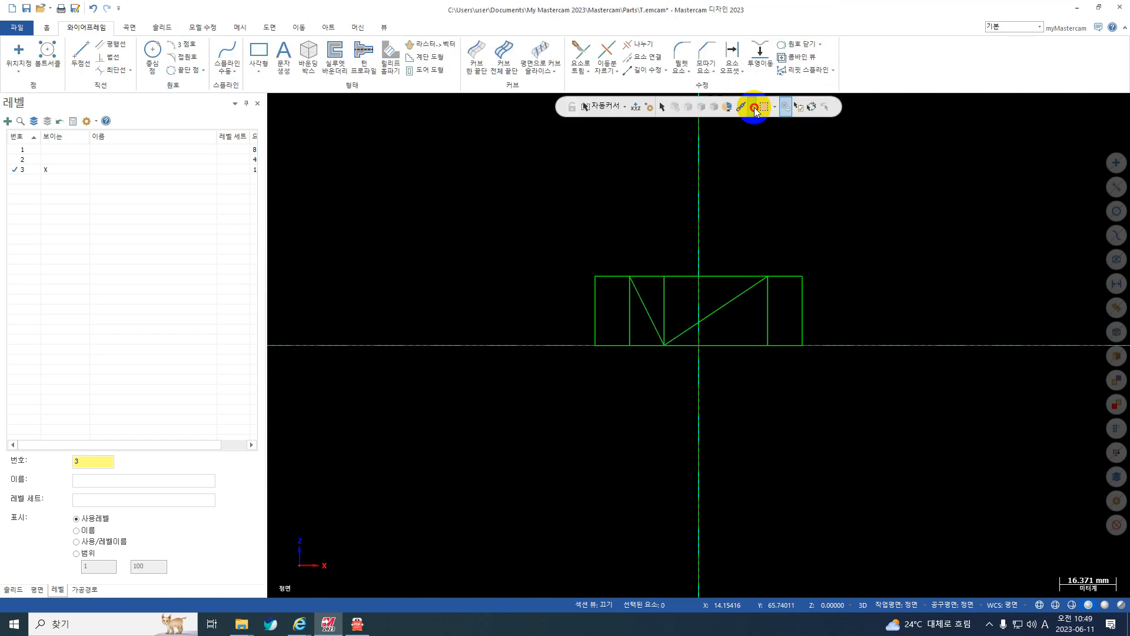
Delete the outer rectangle and the three vertical offset lines, keeping only the two slanted V-notch lines.
{"action": "left_click", "coordinate": [752, 108]}
{"action": "left_click", "coordinate": [755, 124]}
{"action": "left_click_drag", "start_coordinate": [846, 230], "coordinate": [566, 382]}
{"action": "left_click", "coordinate": [738, 296]}
{"action": "left_click", "coordinate": [650, 322]}
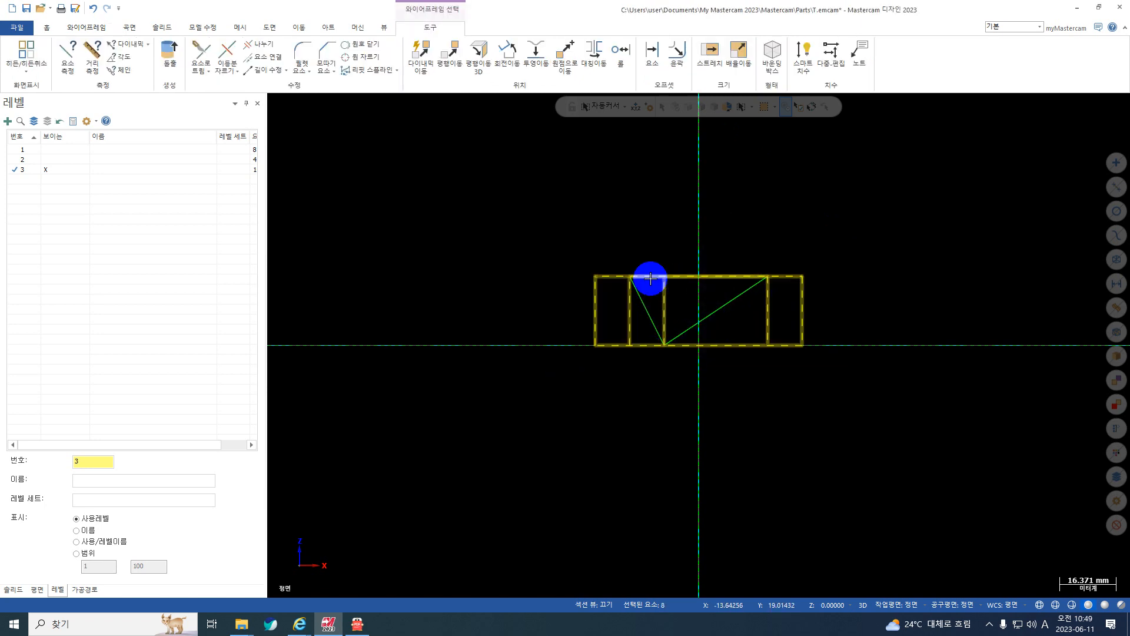
{"action": "left_click", "coordinate": [649, 277]}
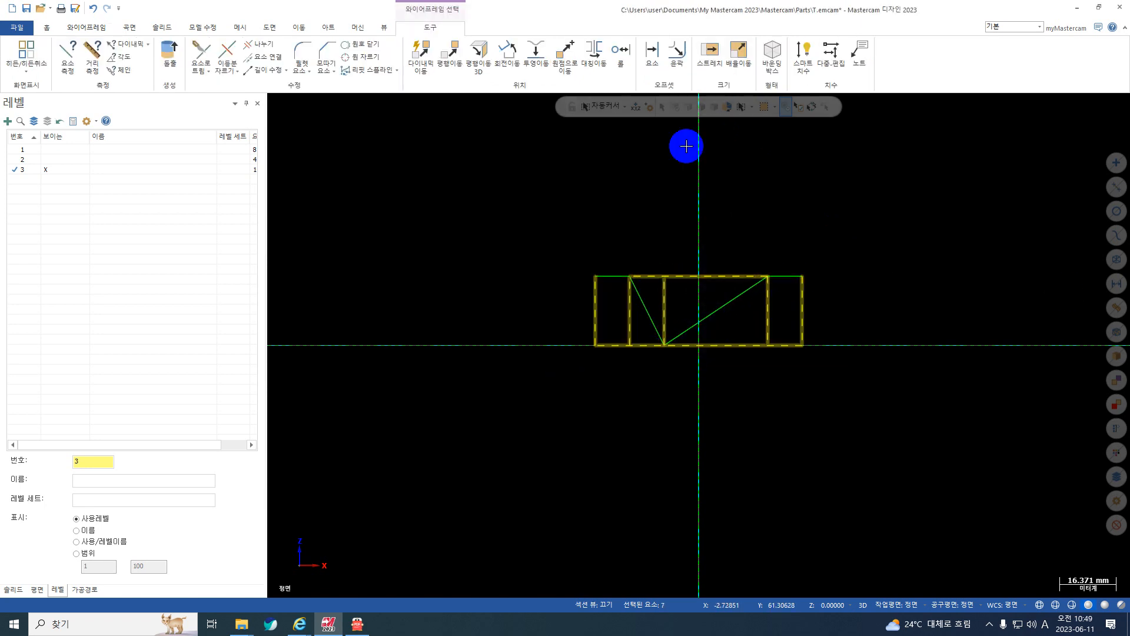
{"action": "left_click", "coordinate": [738, 275]}
{"action": "key", "text": "Delete"}
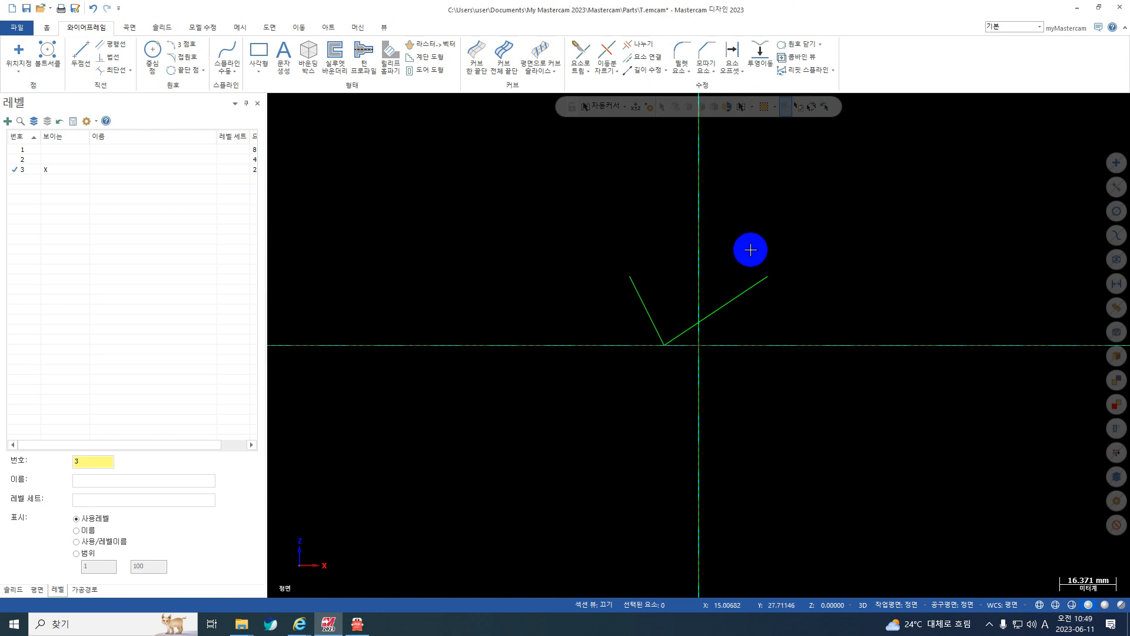
Draw a two-point line joining the upper ends of the two slanted lines to close the V-notch triangle.
{"action": "left_click", "coordinate": [81, 56]}
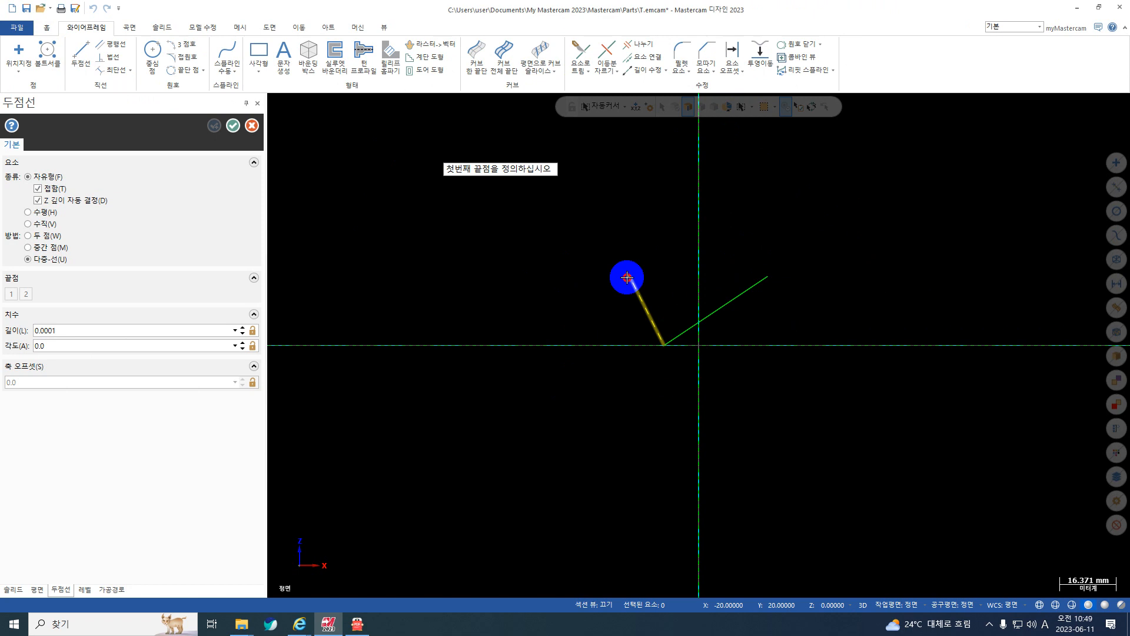
{"action": "left_click", "coordinate": [630, 276]}
{"action": "left_click", "coordinate": [767, 276]}
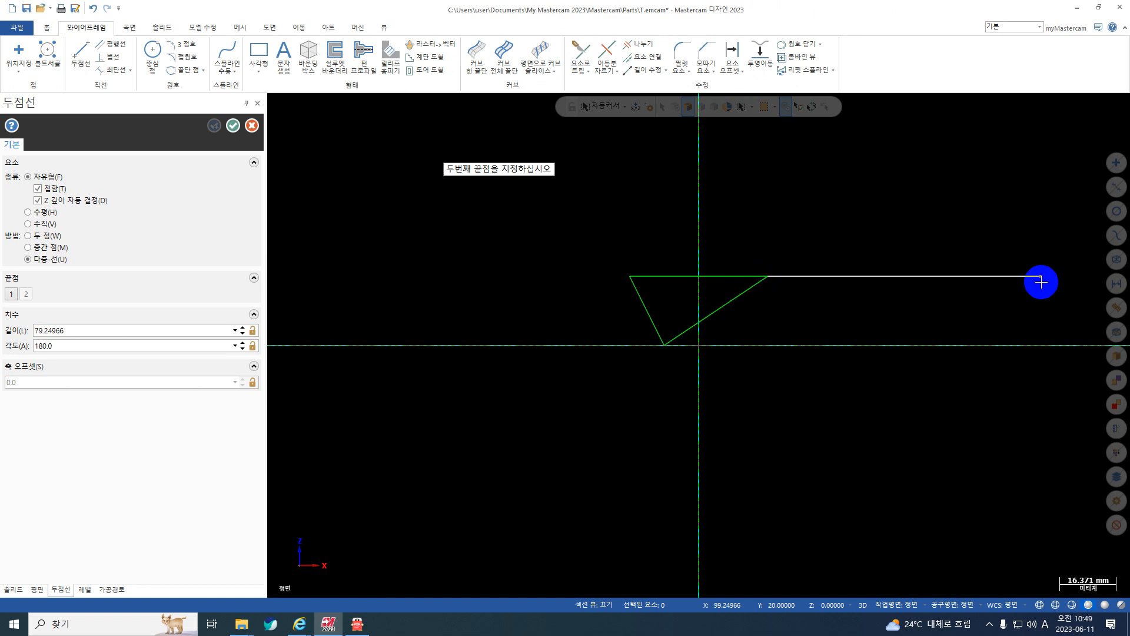
{"action": "key", "text": "Escape"}
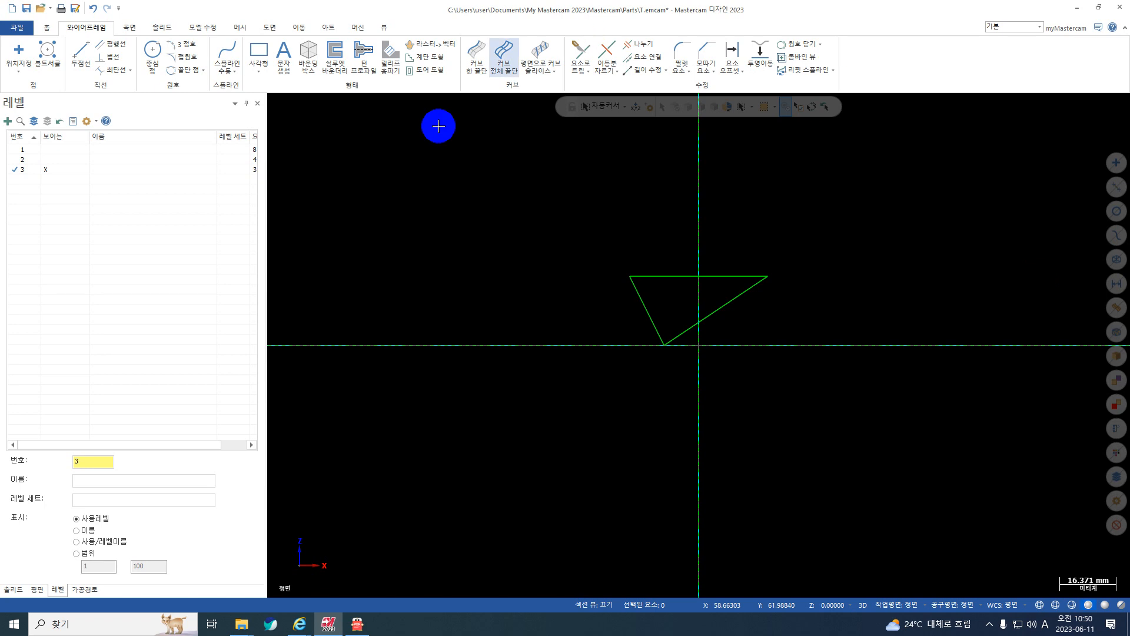
Switch to the isometric view and create level 10 as the active level.
{"action": "right_click", "coordinate": [619, 184]}
{"action": "left_click", "coordinate": [715, 294]}
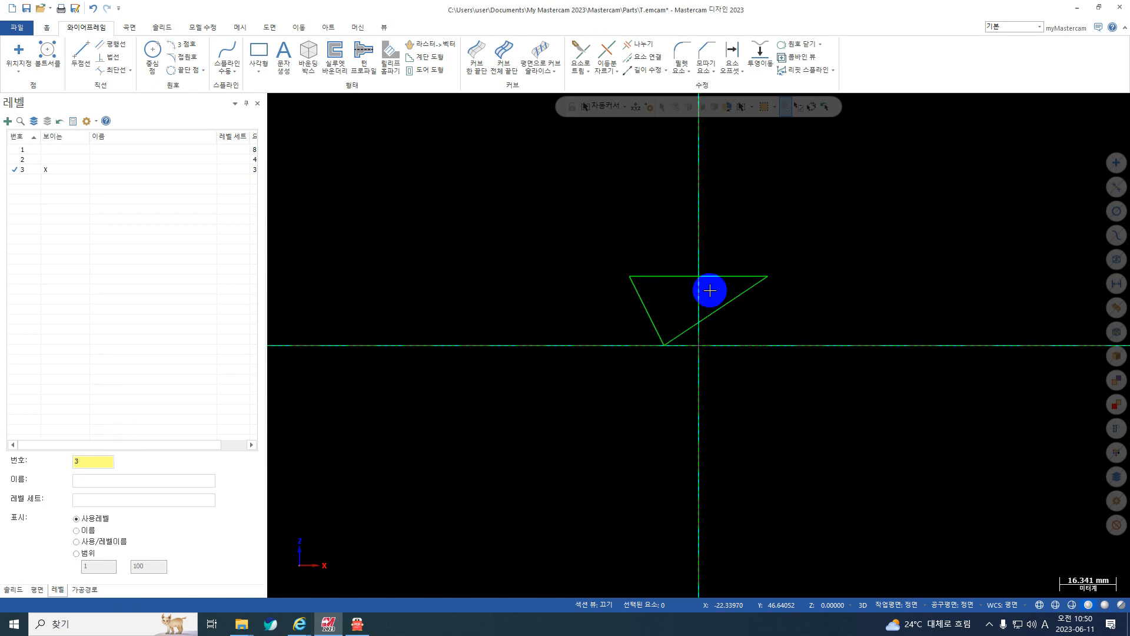
{"action": "scroll", "coordinate": [697, 265], "scroll_direction": "down", "scroll_amount": 4}
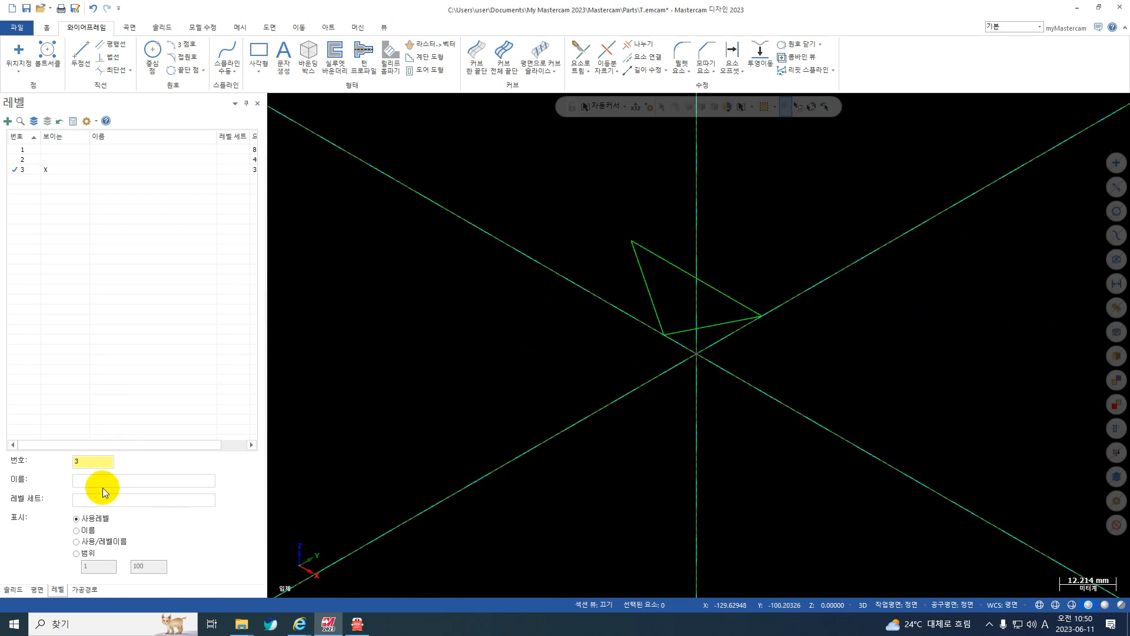
{"action": "middle_click_drag", "start_coordinate": [764, 316], "coordinate": [812, 284]}
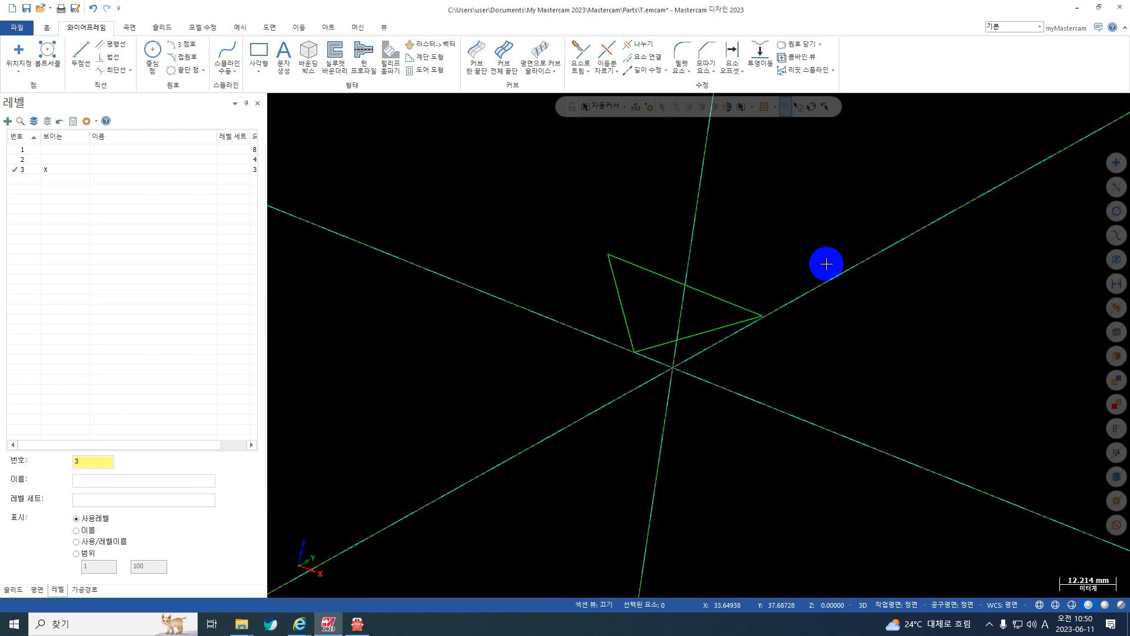
{"action": "right_click", "coordinate": [830, 256]}
{"action": "left_click", "coordinate": [877, 358]}
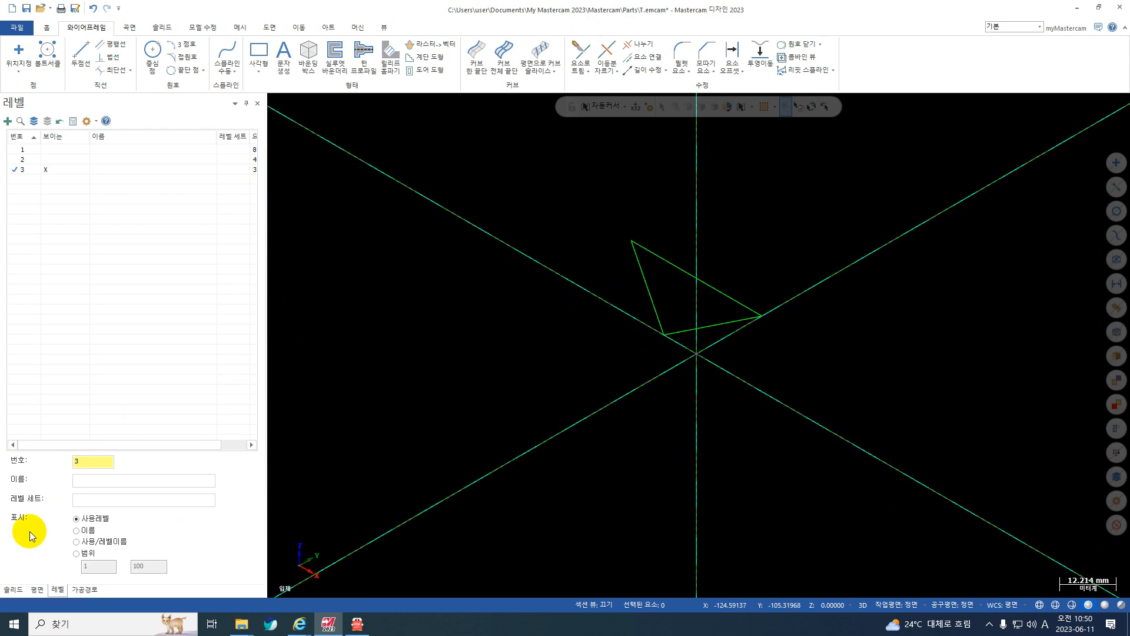
{"action": "double_click", "coordinate": [77, 461]}
{"action": "type", "text": "10"}
{"action": "key", "text": "Return"}
Show level 1 with the T-shaped profile, hide level 3, and make level 10 the active level.
{"action": "left_click", "coordinate": [22, 150]}
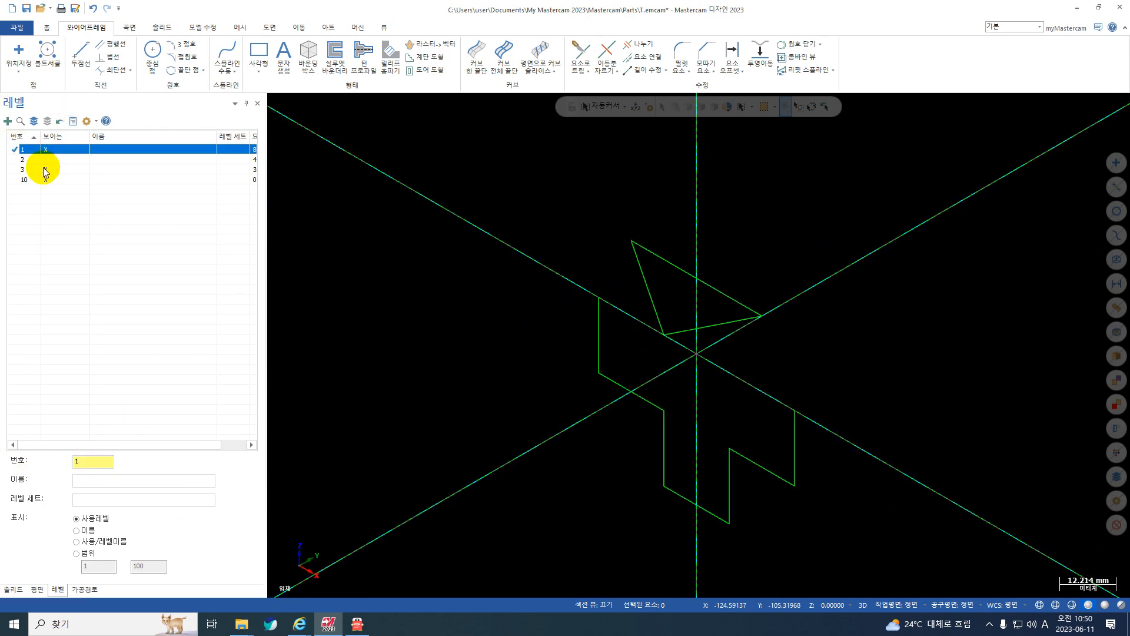
{"action": "left_click", "coordinate": [46, 171]}
{"action": "scroll", "coordinate": [542, 222], "scroll_direction": "down", "scroll_amount": 2}
{"action": "left_click", "coordinate": [12, 153]}
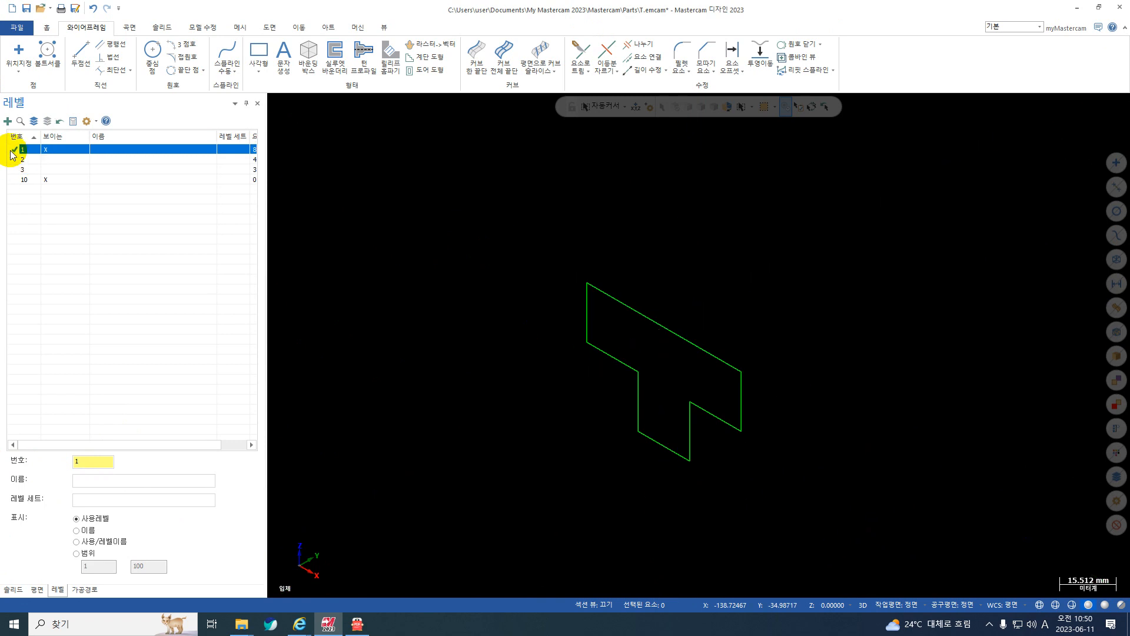
{"action": "left_click", "coordinate": [18, 179]}
Extrude the T-shaped profile into a new solid body with a distance of 20 mm in both directions (양방향).
{"action": "left_click", "coordinate": [161, 26]}
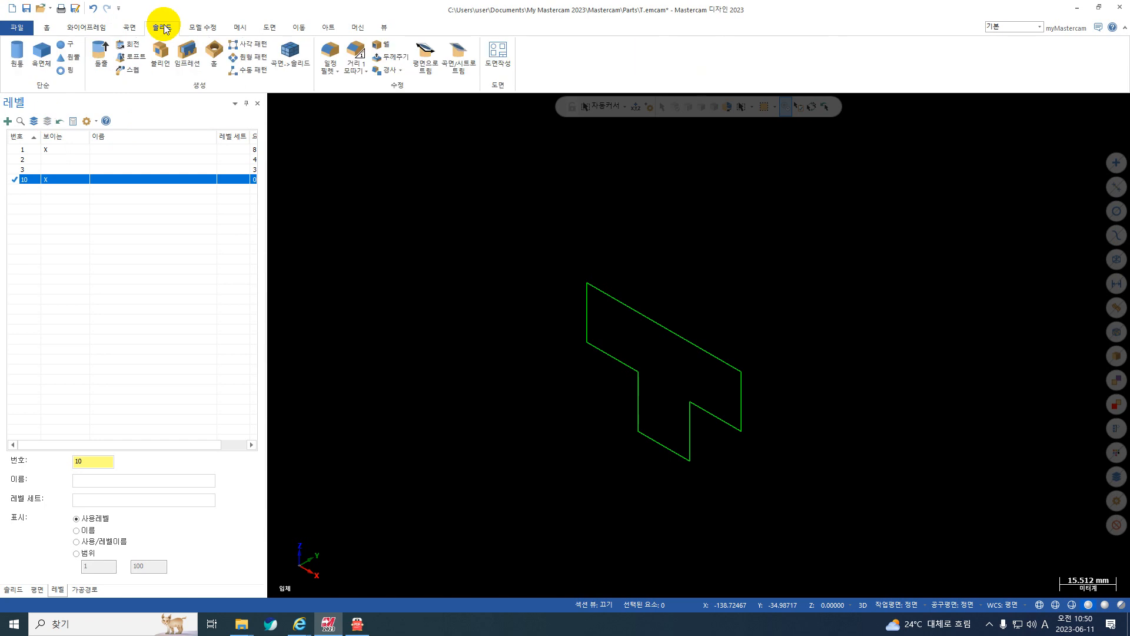
{"action": "left_click", "coordinate": [105, 53]}
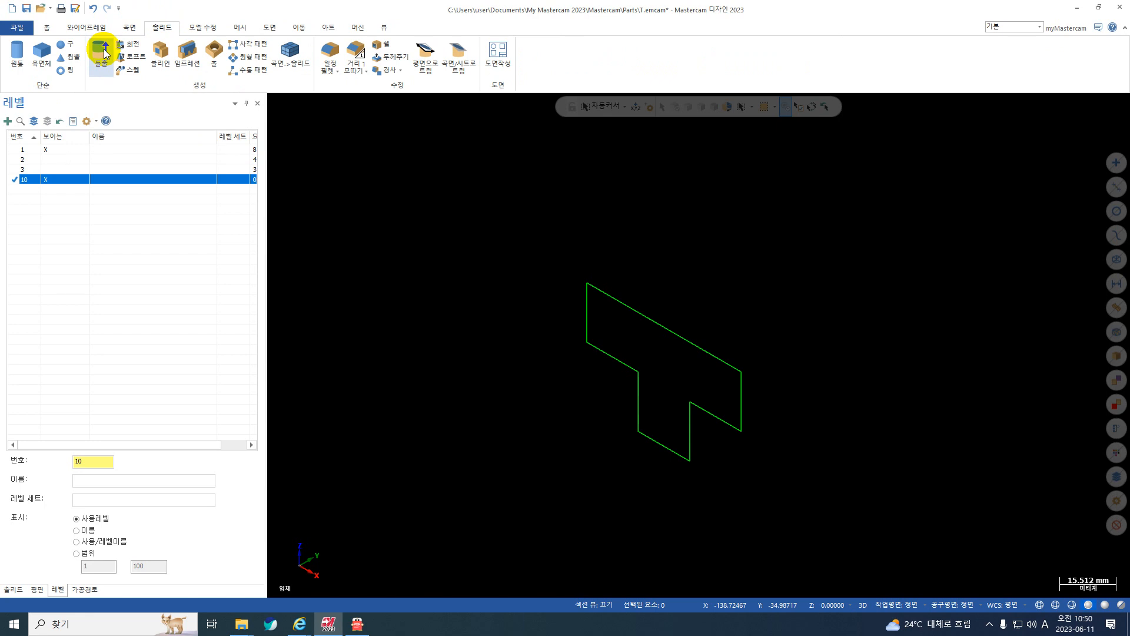
{"action": "left_click", "coordinate": [620, 295]}
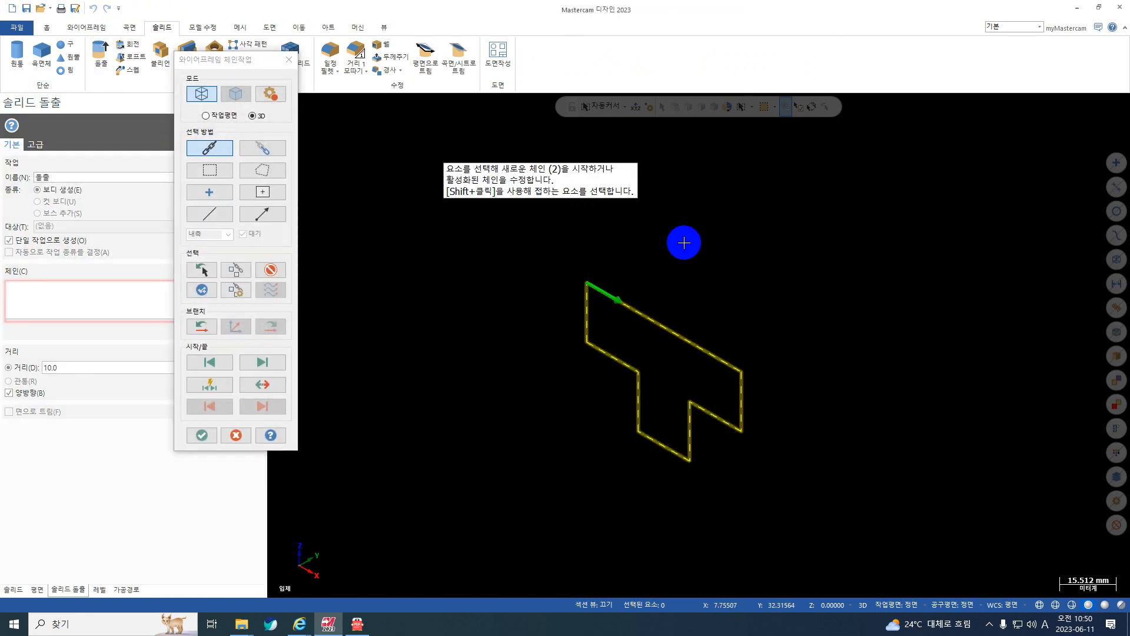
{"action": "key", "text": "Return"}
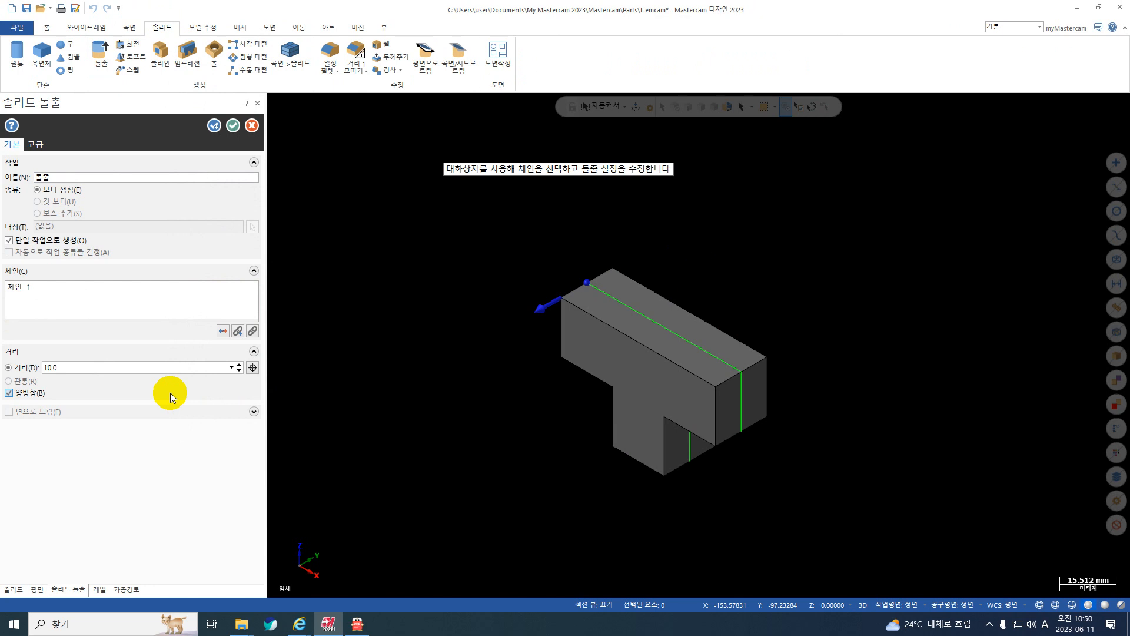
{"action": "double_click", "coordinate": [68, 369]}
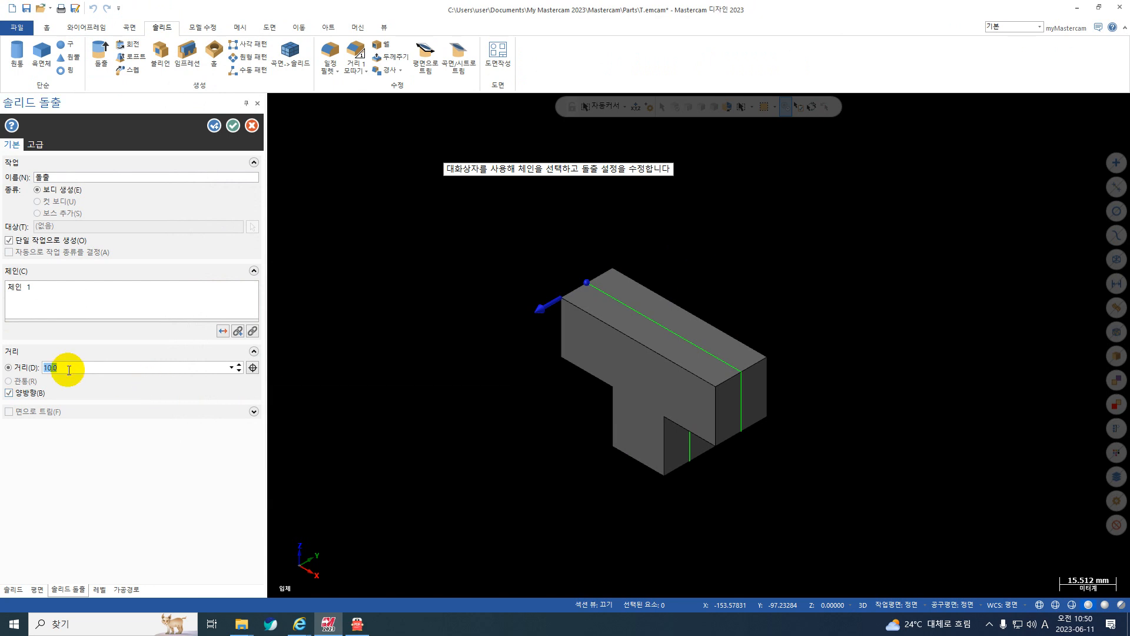
{"action": "type", "text": "20"}
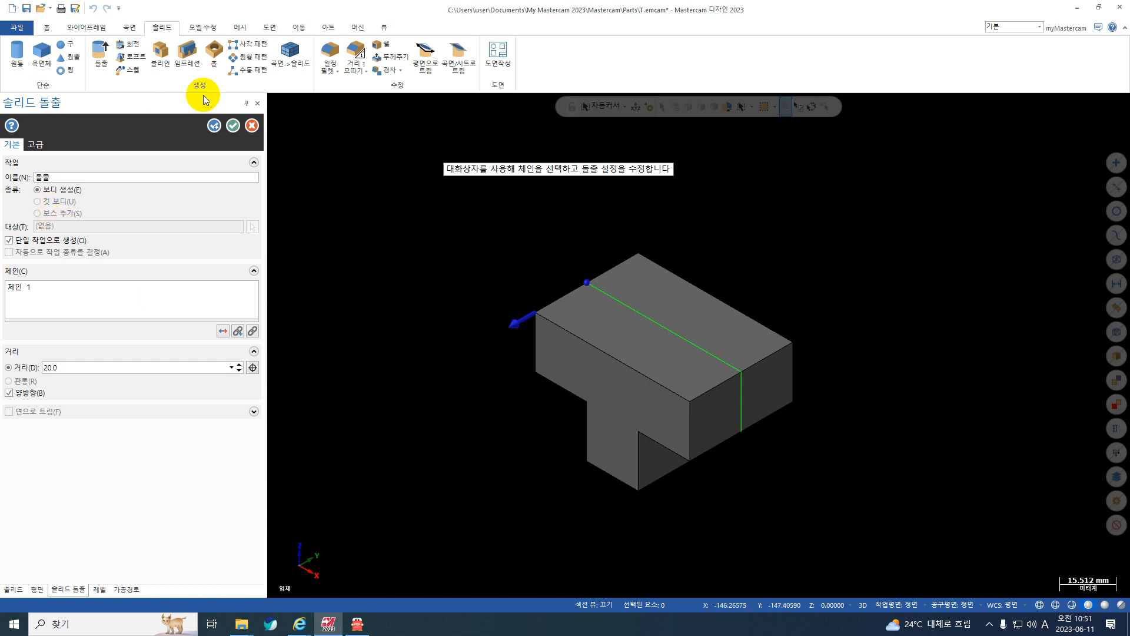
{"action": "left_click", "coordinate": [234, 127]}
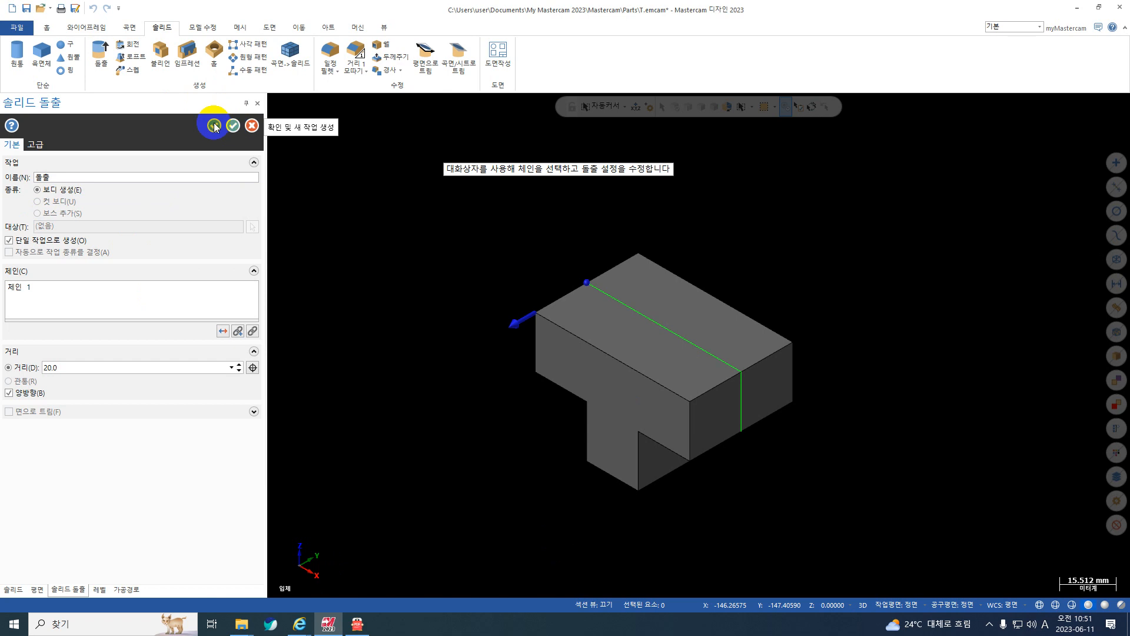
{"action": "left_click", "coordinate": [215, 126]}
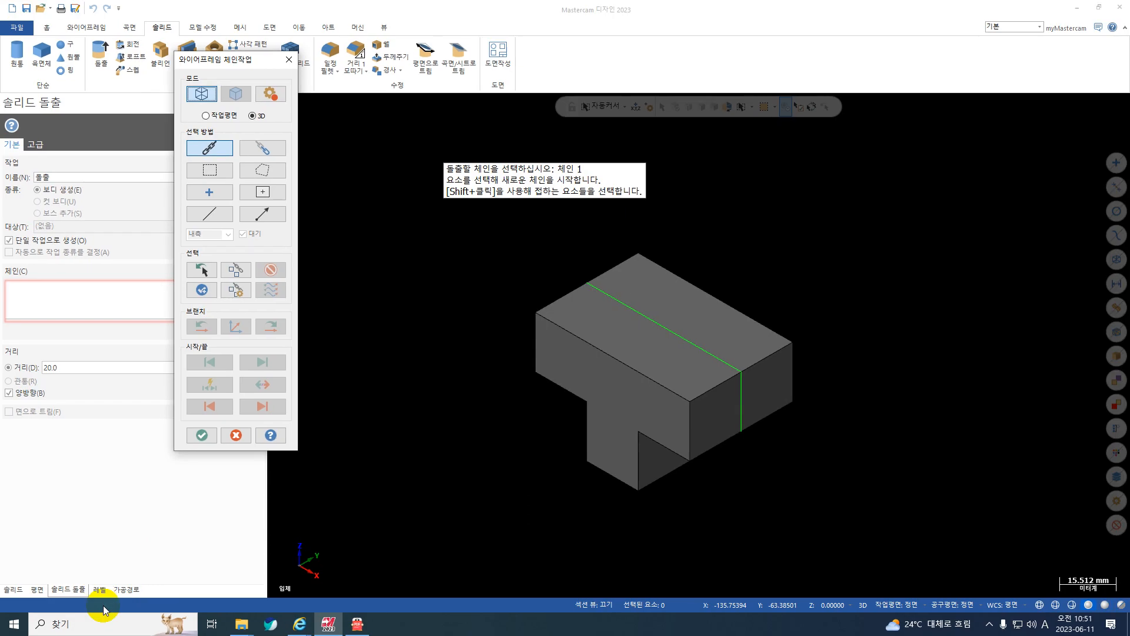
Show level 2 with the upper rectangle, hide level 1, and set level 10 active again.
{"action": "left_click", "coordinate": [200, 543]}
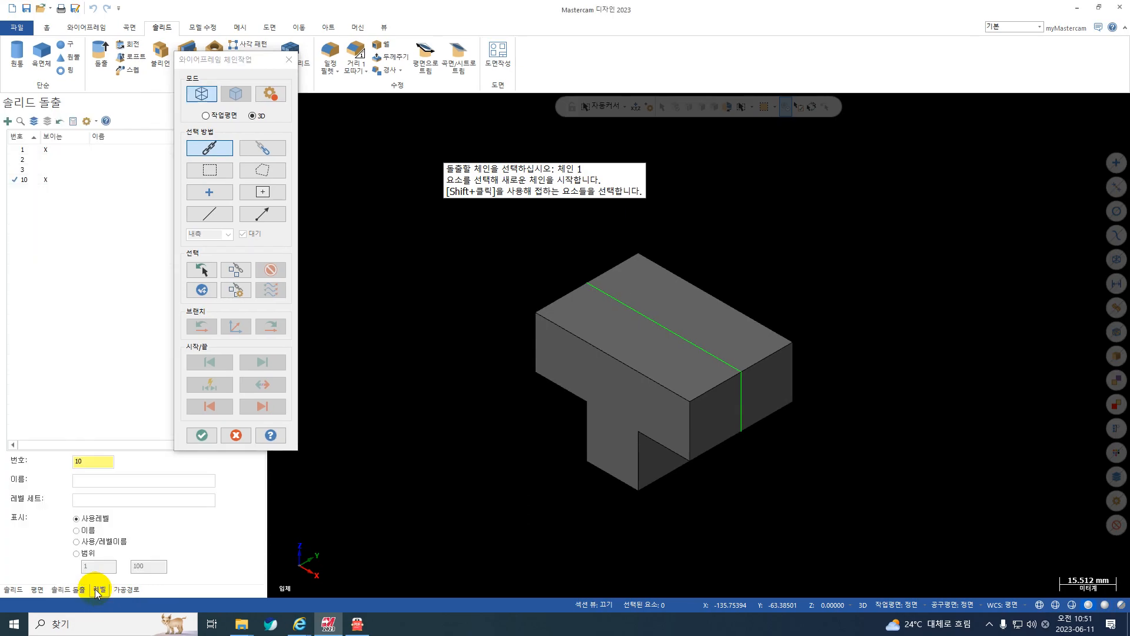
{"action": "left_click", "coordinate": [19, 159]}
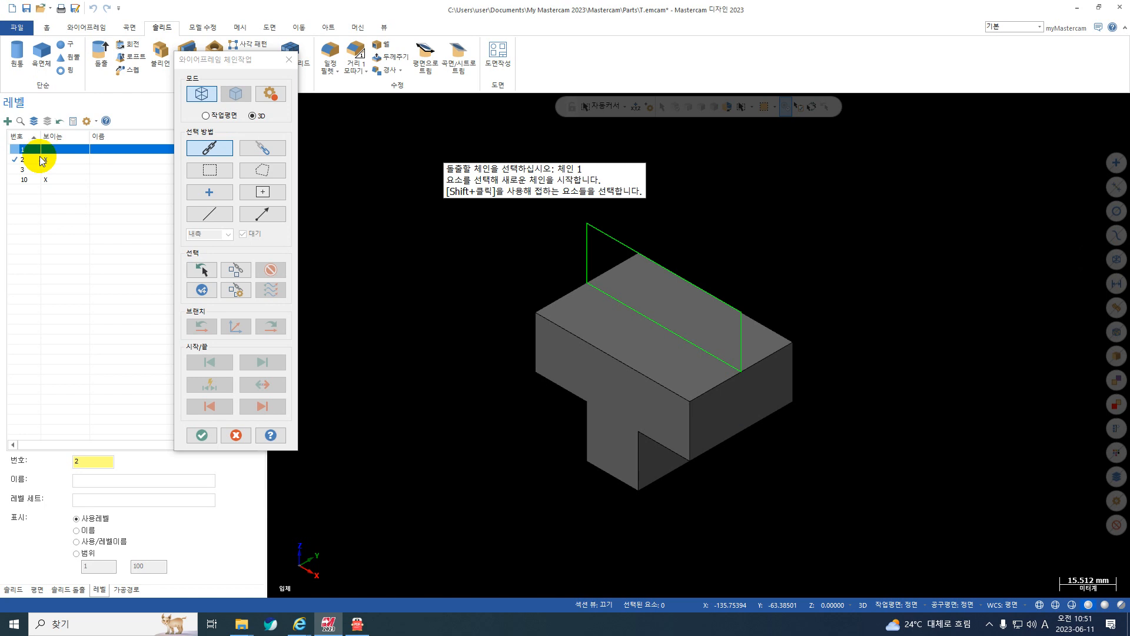
{"action": "left_click", "coordinate": [13, 179]}
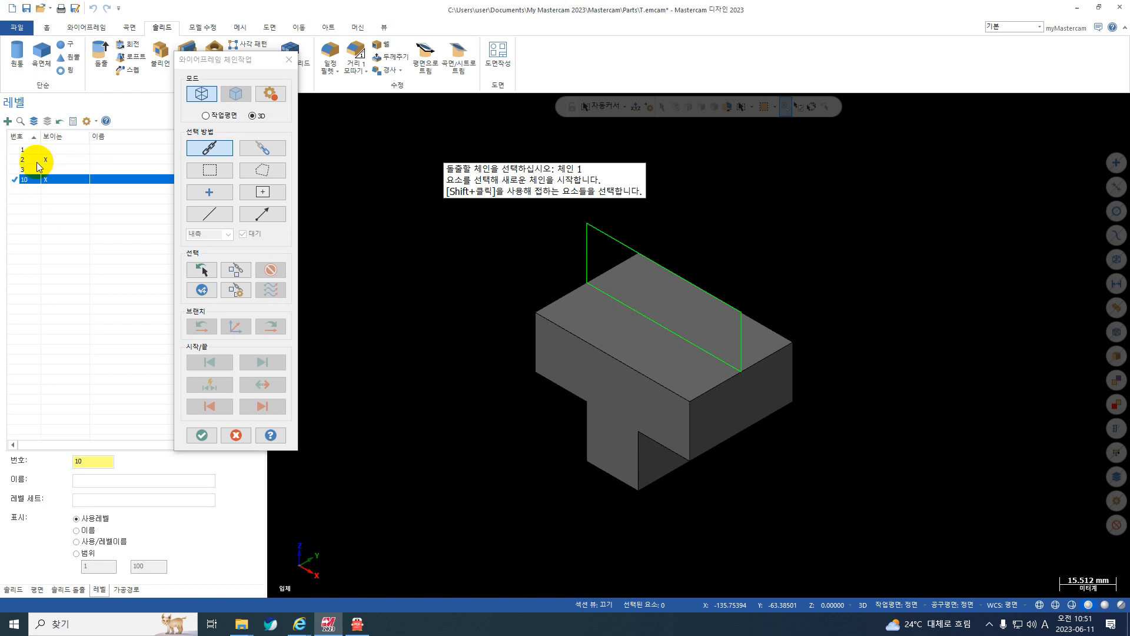
Extrude the upper rectangle as an added boss (보스 추가) with a distance of 10 mm in both directions.
{"action": "left_click", "coordinate": [614, 238]}
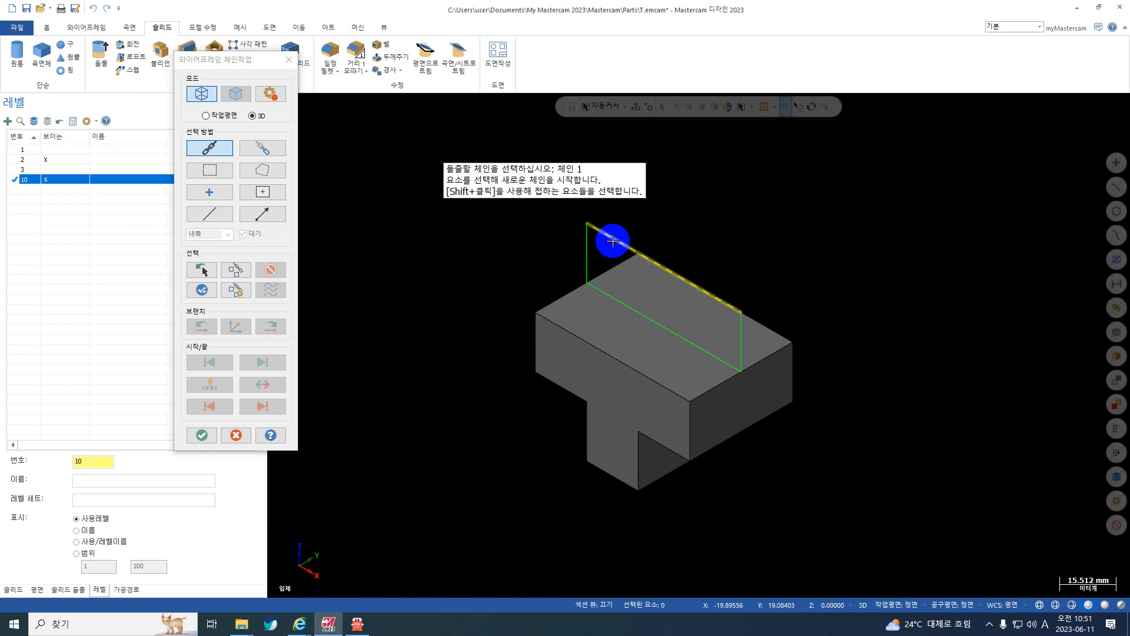
{"action": "key", "text": "Return"}
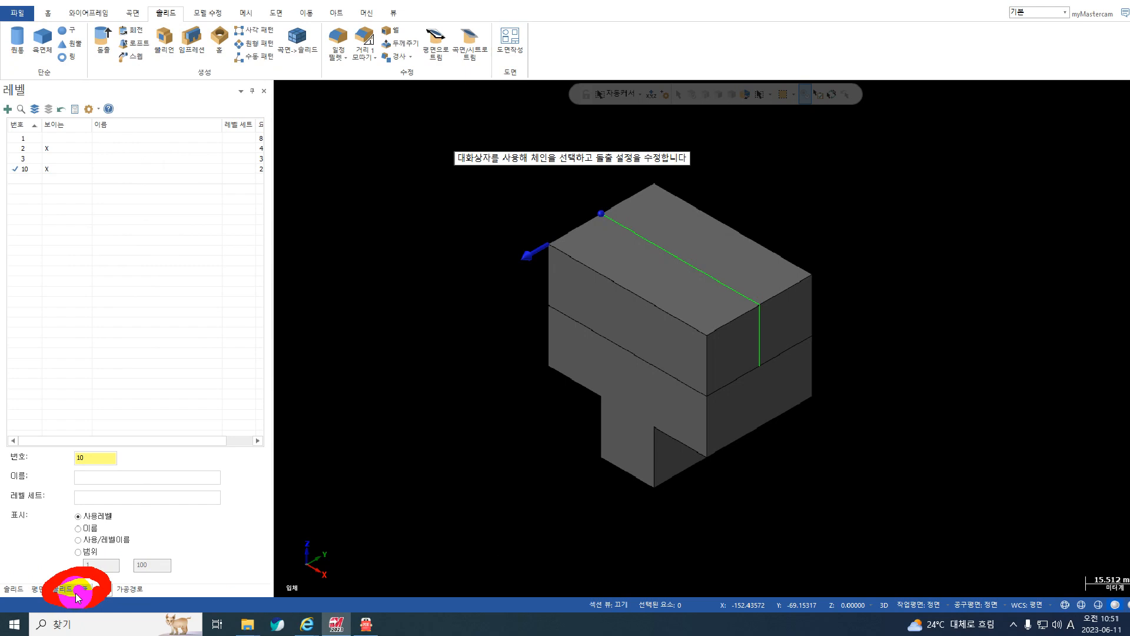
{"action": "left_click", "coordinate": [74, 591]}
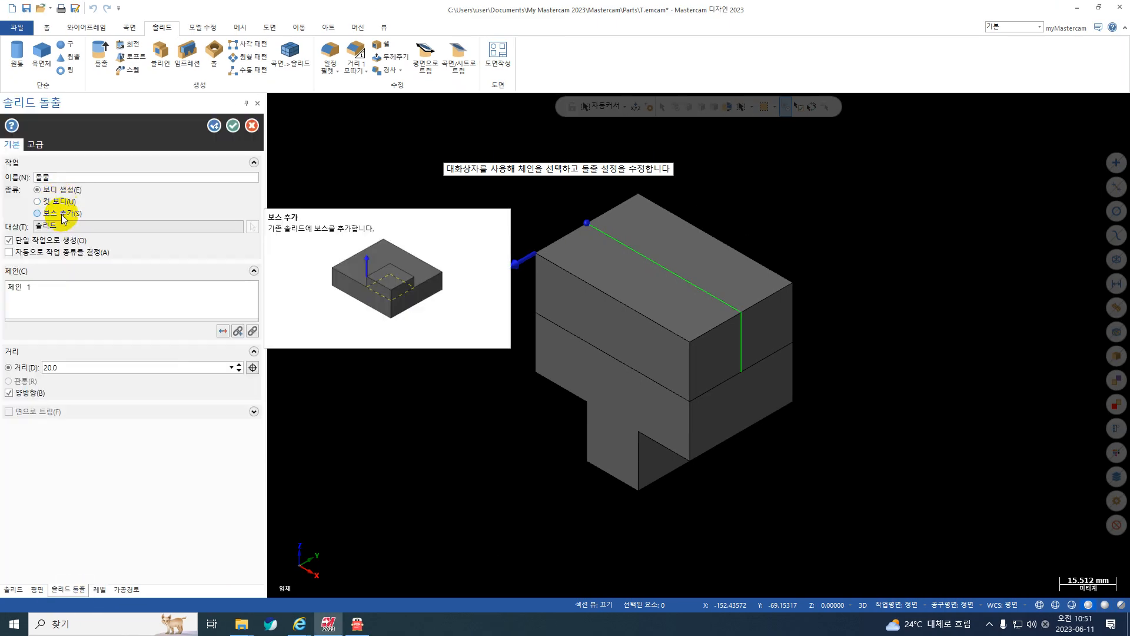
{"action": "left_click", "coordinate": [61, 214]}
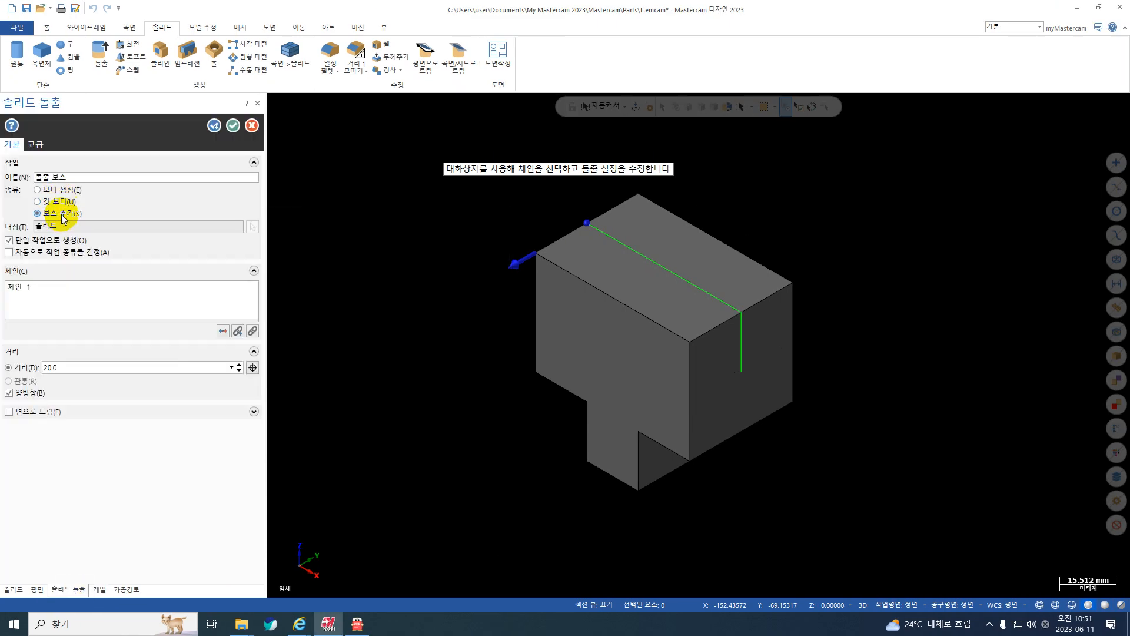
{"action": "double_click", "coordinate": [63, 368]}
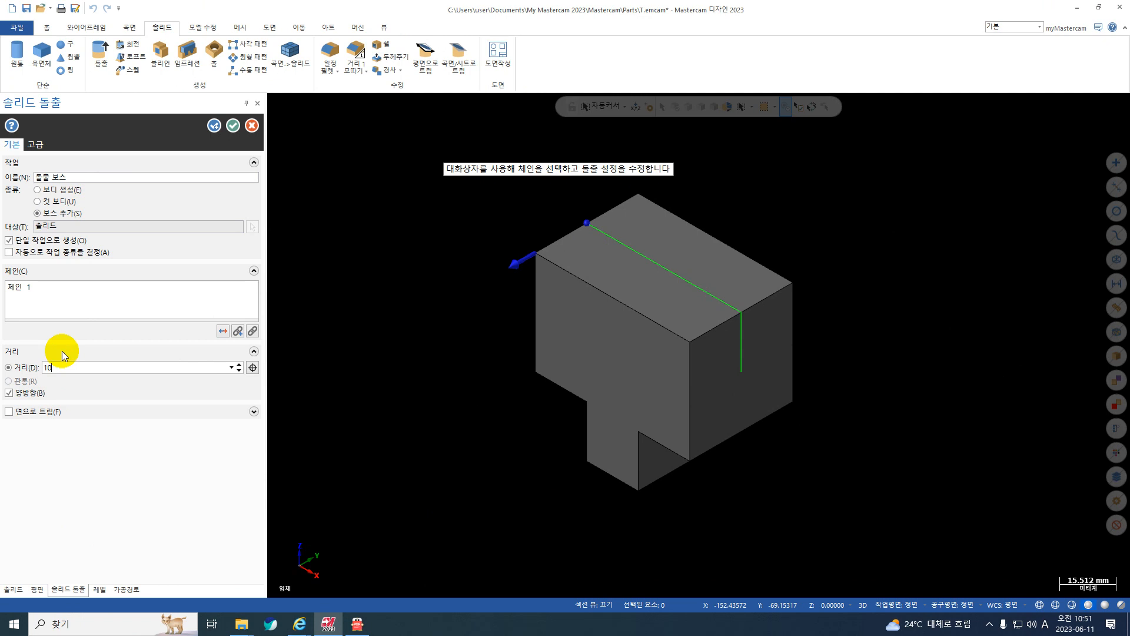
{"action": "key", "text": "Return"}
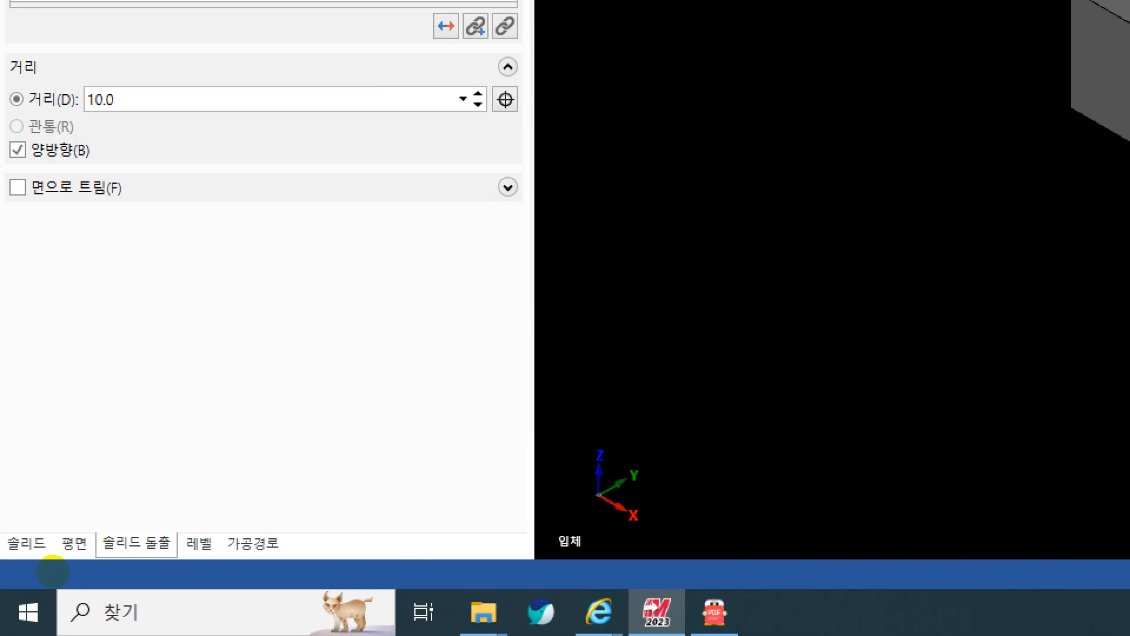
{"action": "left_click", "coordinate": [206, 619]}
{"action": "mouse_move", "coordinate": [51, 575]}
{"action": "left_mouse_down"}
{"action": "mouse_move", "coordinate": [91, 578]}
{"action": "mouse_move", "coordinate": [43, 599]}
{"action": "mouse_move", "coordinate": [46, 575]}
{"action": "left_mouse_up"}
{"action": "key", "text": "Escape"}
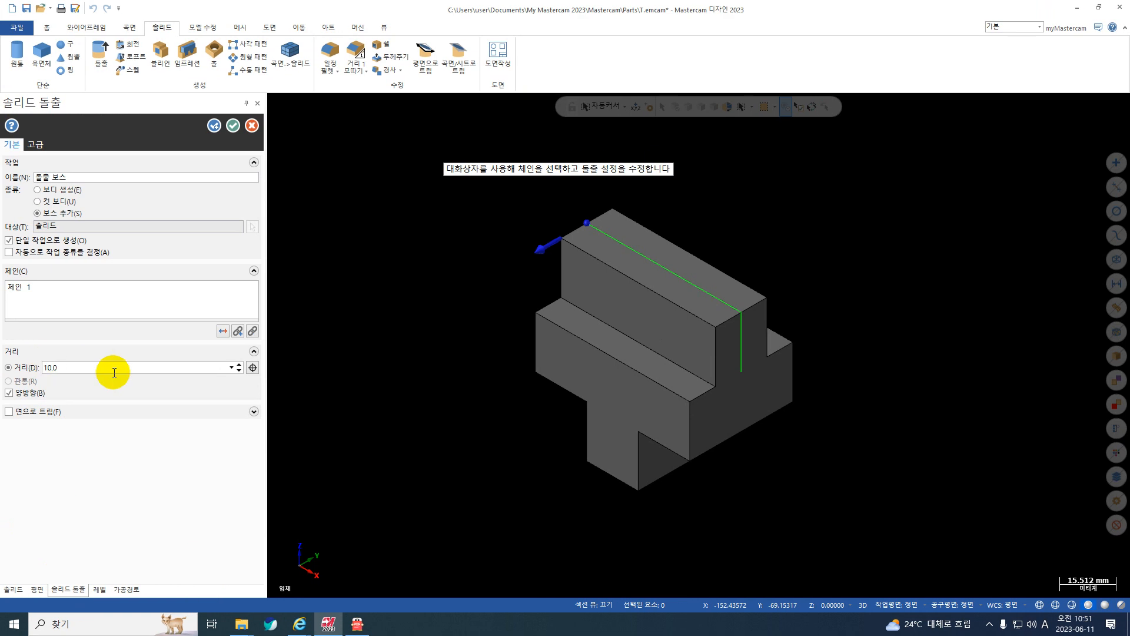
{"action": "left_click", "coordinate": [214, 126]}
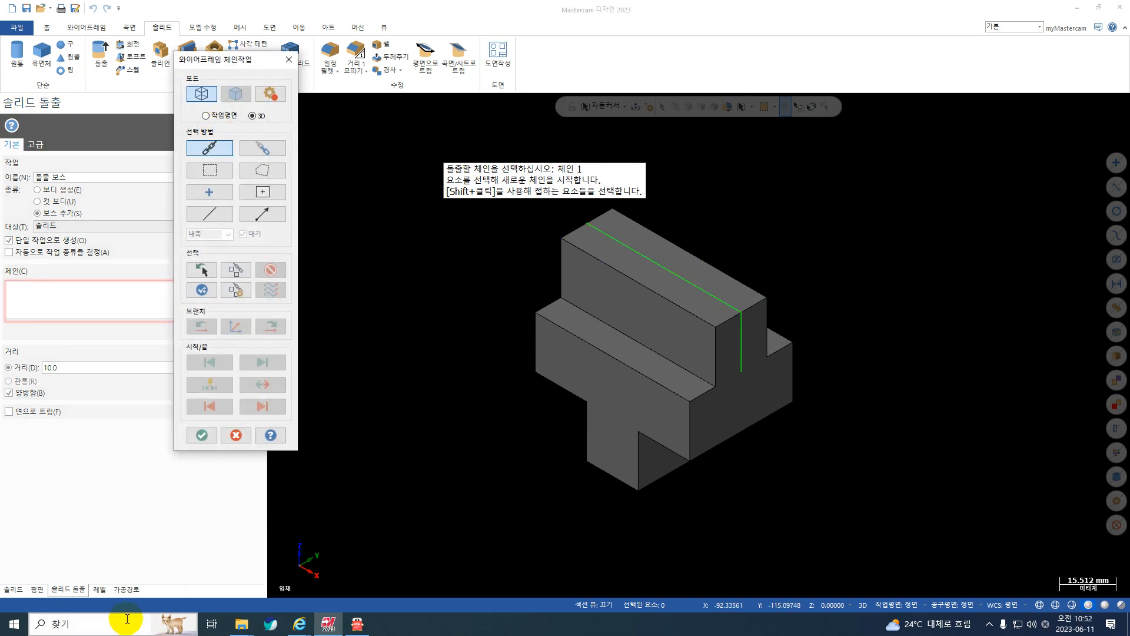
Show level 3 with the triangular profile, hide level 2, and make level 10 active again.
{"action": "left_click", "coordinate": [98, 589]}
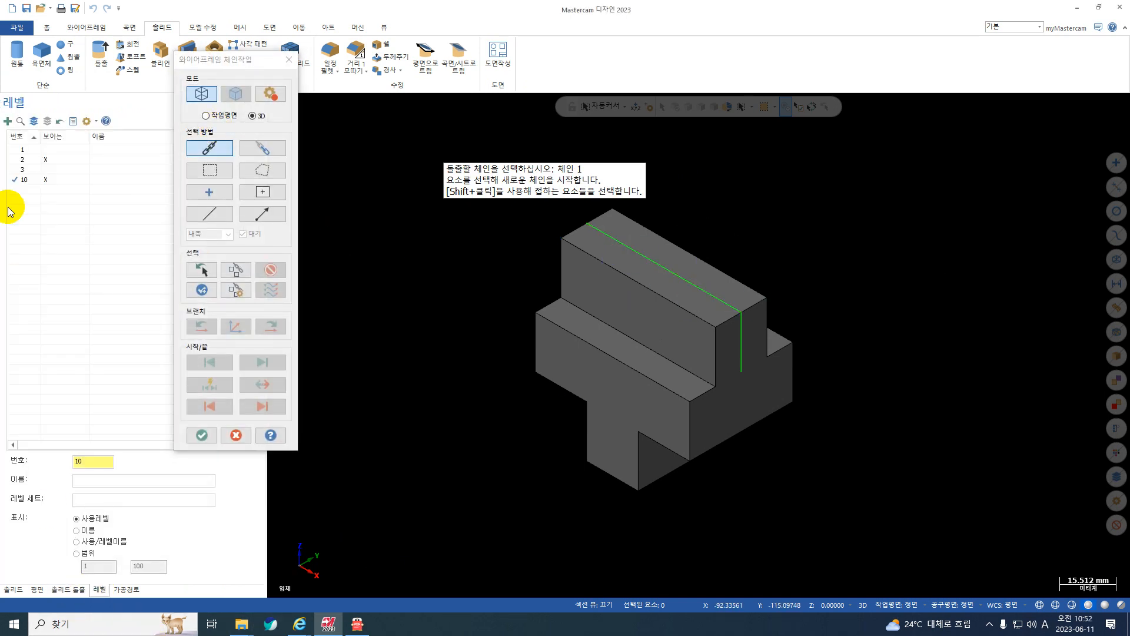
{"action": "left_click", "coordinate": [20, 169]}
{"action": "left_click", "coordinate": [45, 160]}
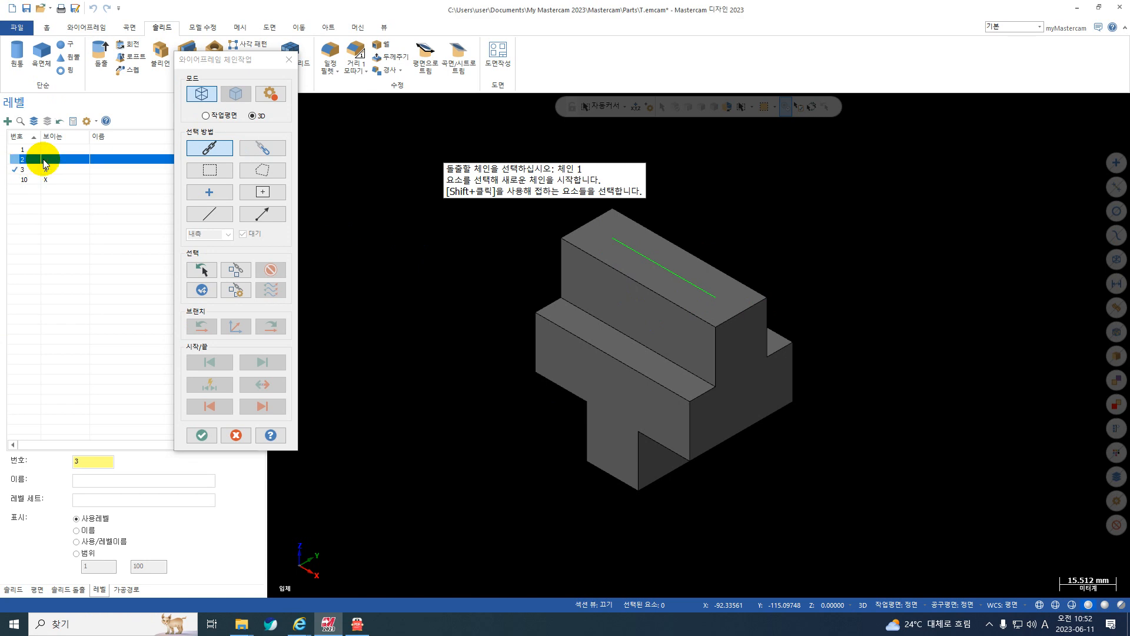
{"action": "left_click", "coordinate": [14, 170]}
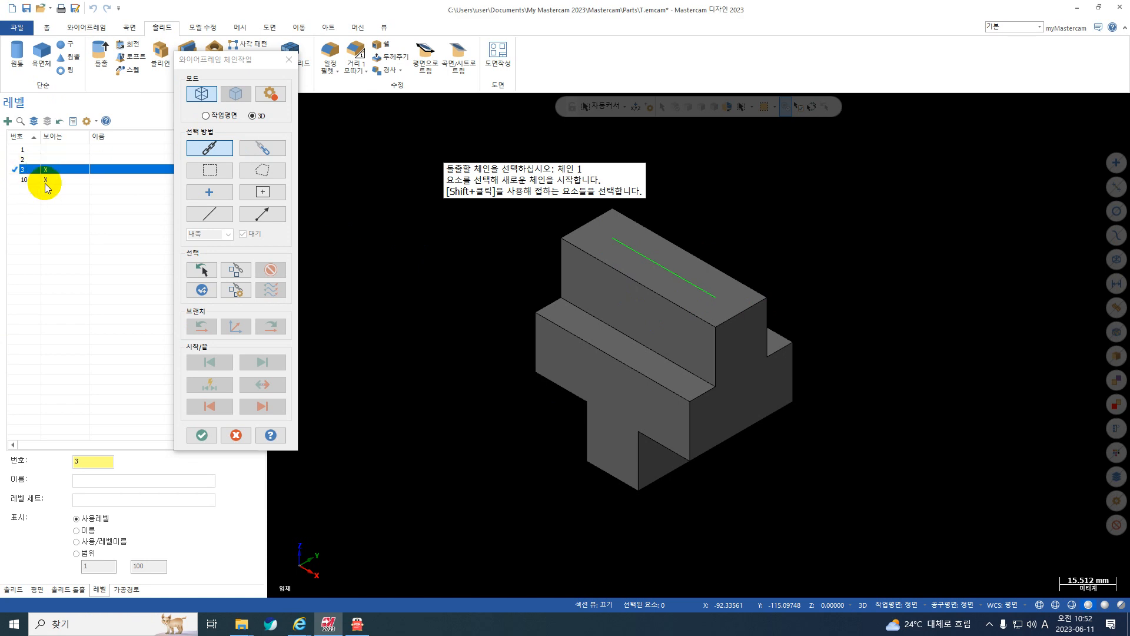
{"action": "left_click", "coordinate": [15, 180]}
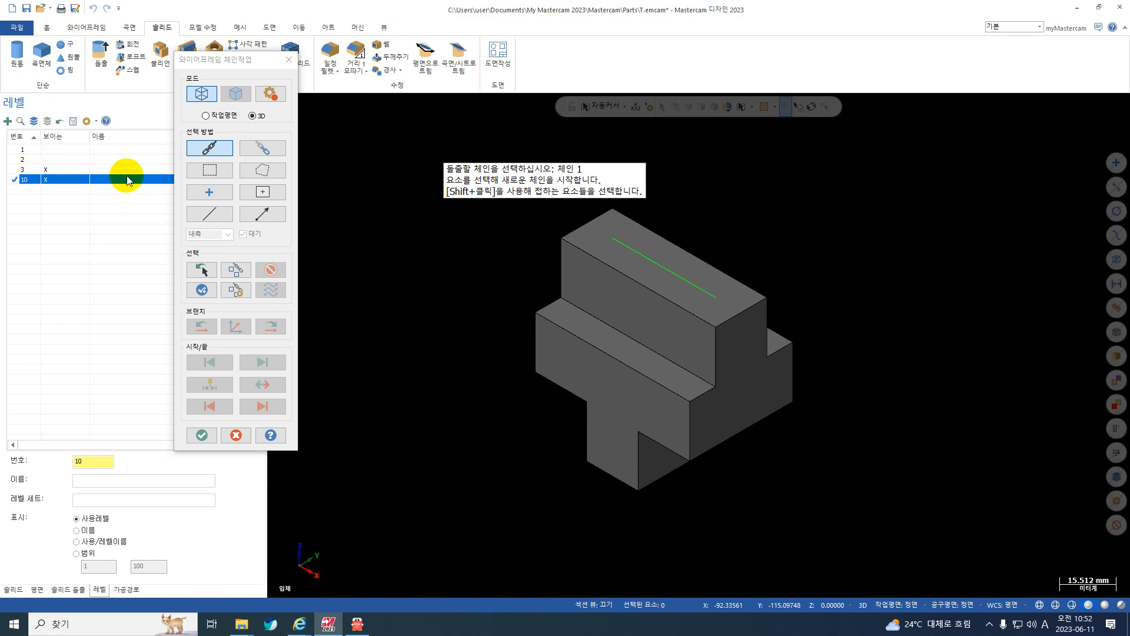
Return to the extrude settings and switch the model display to wireframe to expose the triangular profile.
{"action": "left_click", "coordinate": [74, 591]}
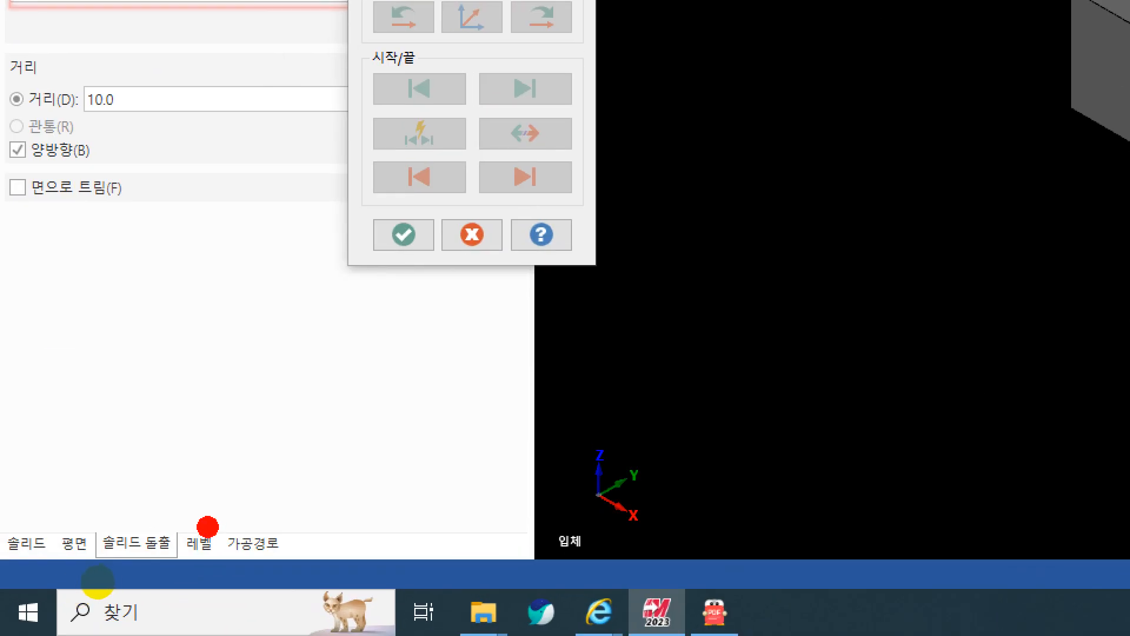
{"action": "left_click_drag", "start_coordinate": [92, 580], "coordinate": [96, 599]}
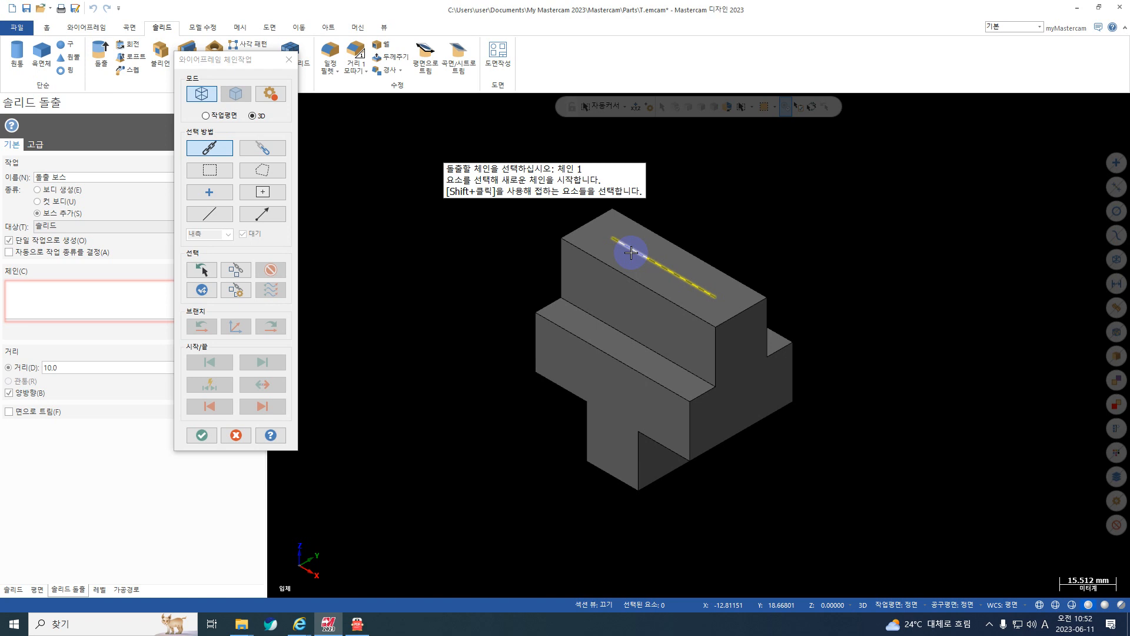
{"action": "left_click_drag", "start_coordinate": [250, 59], "coordinate": [180, 87]}
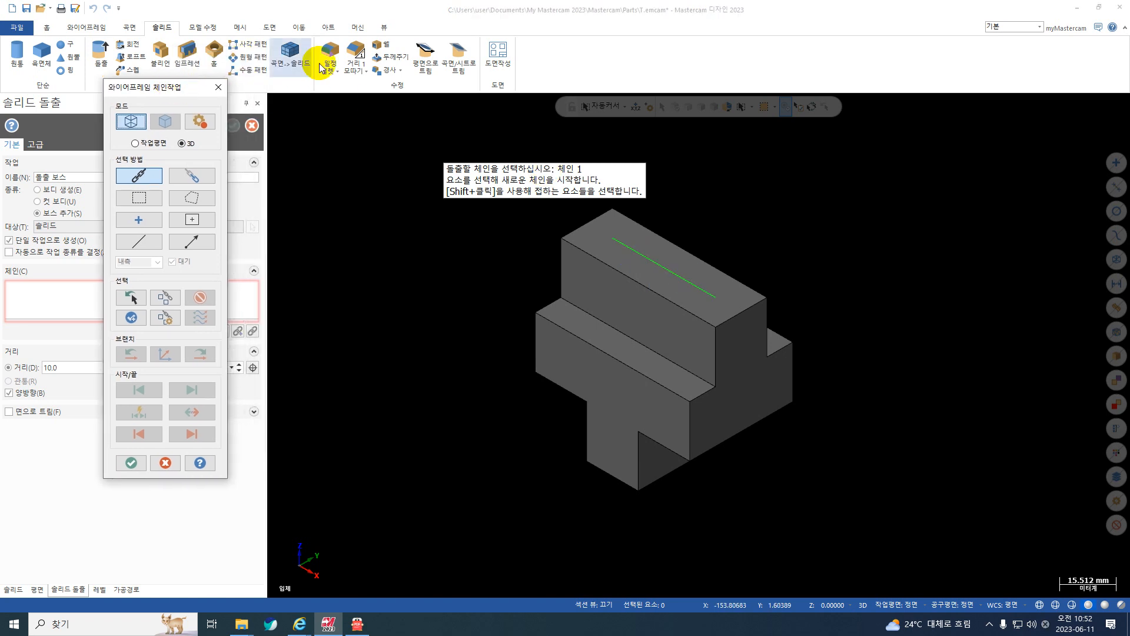
{"action": "left_click", "coordinate": [384, 29]}
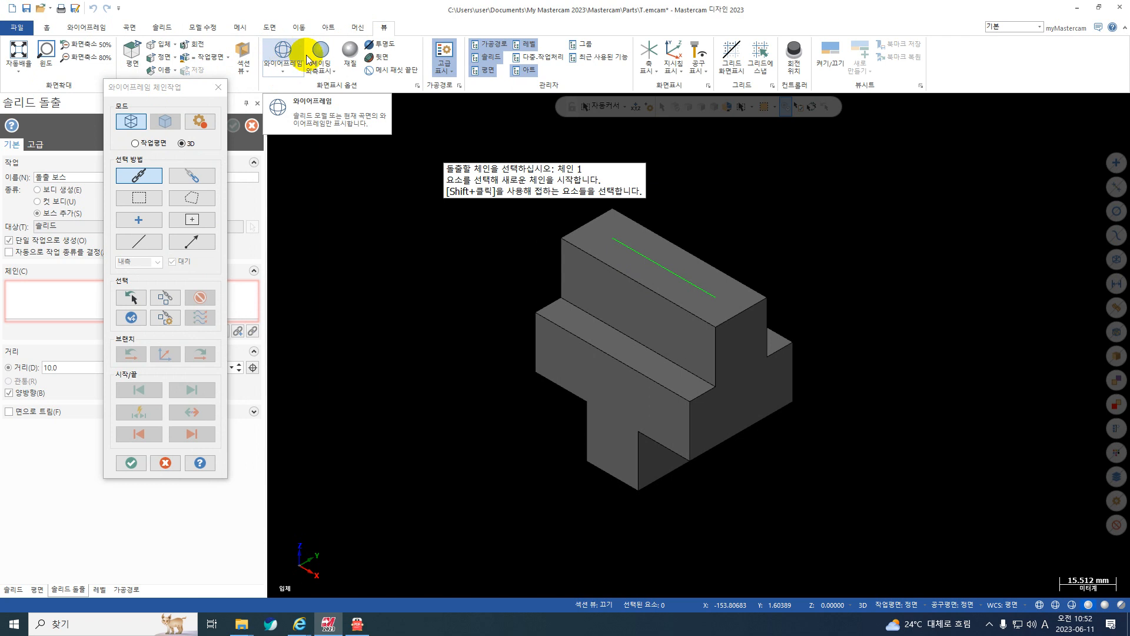
{"action": "left_click", "coordinate": [336, 72]}
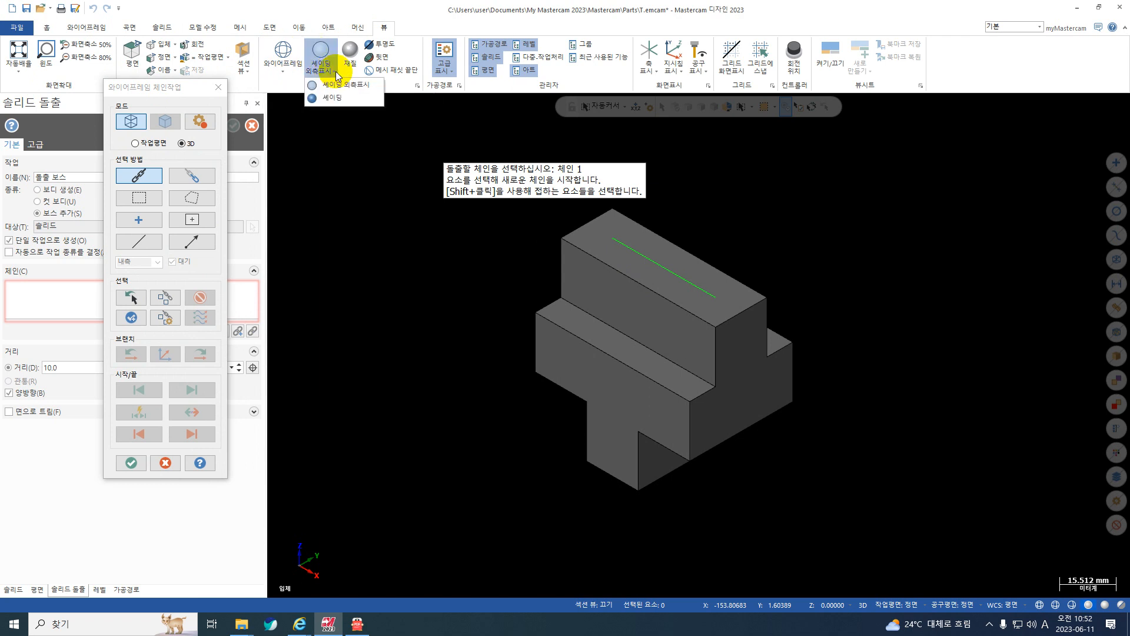
{"action": "left_click", "coordinate": [283, 50]}
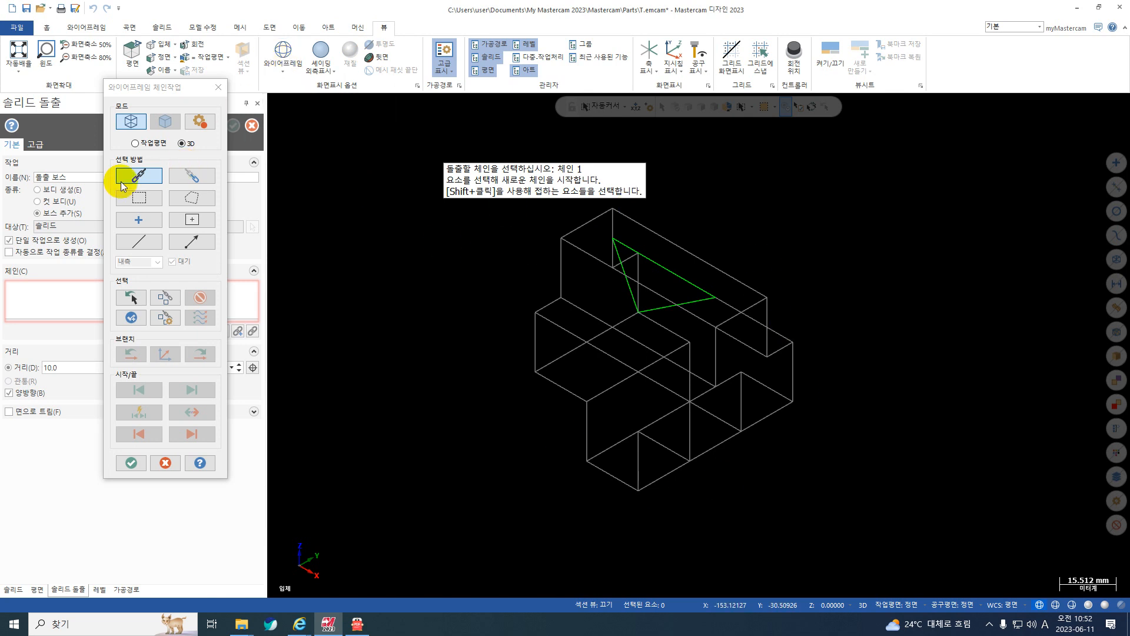
Chain the triangular profile and set its extrusion to cut the body (컷 보디) through all (관통) in both directions.
{"action": "left_click", "coordinate": [637, 258]}
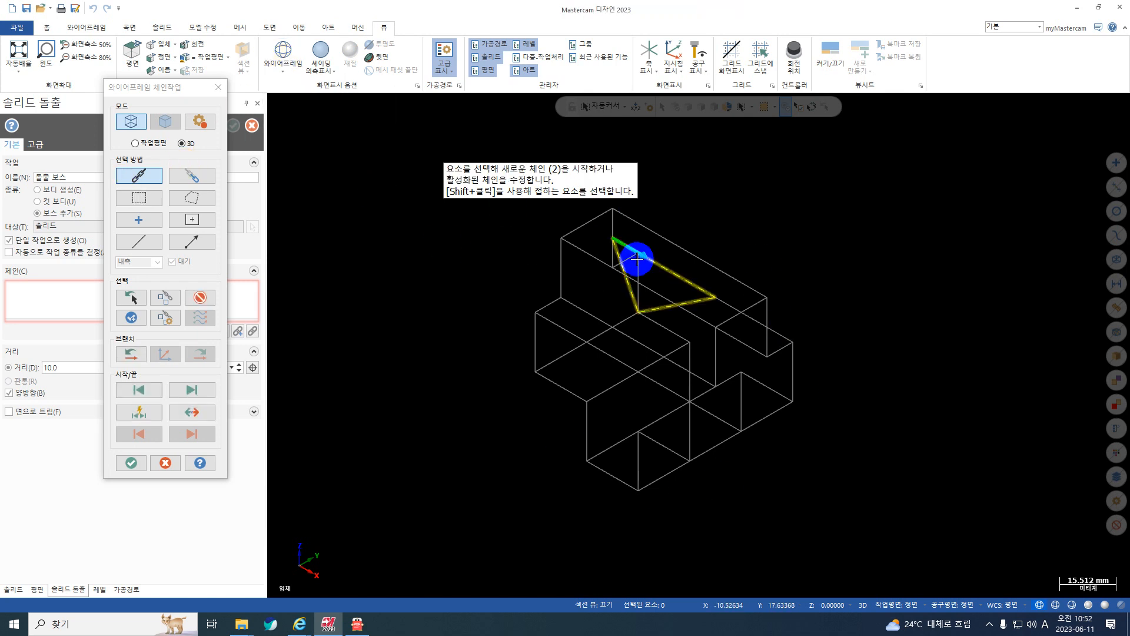
{"action": "key", "text": "Return"}
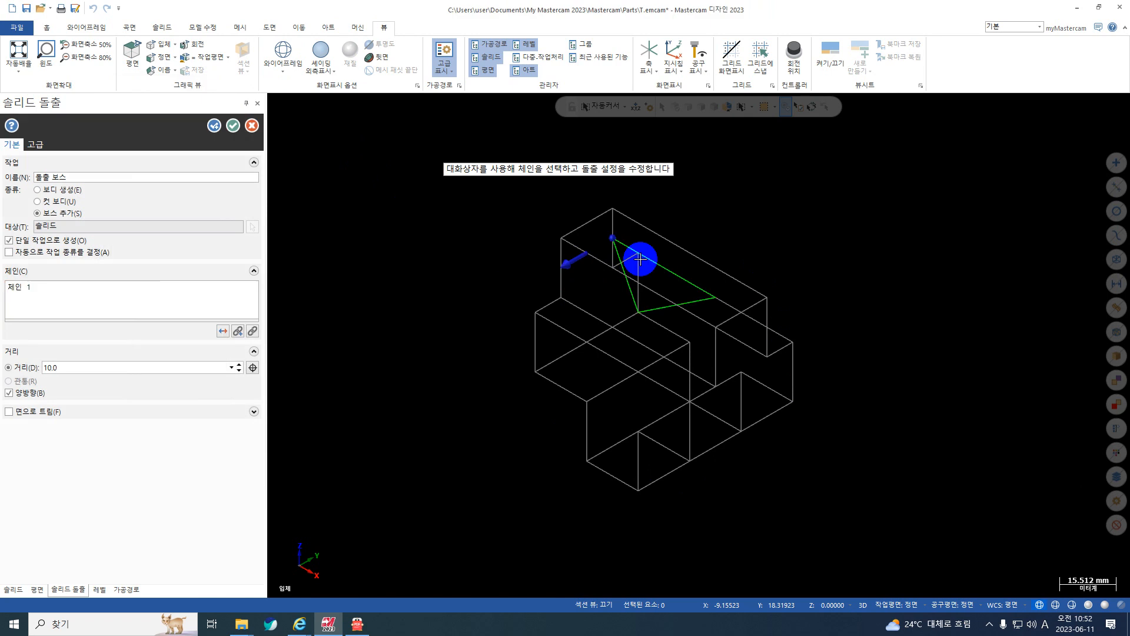
{"action": "left_click", "coordinate": [62, 204]}
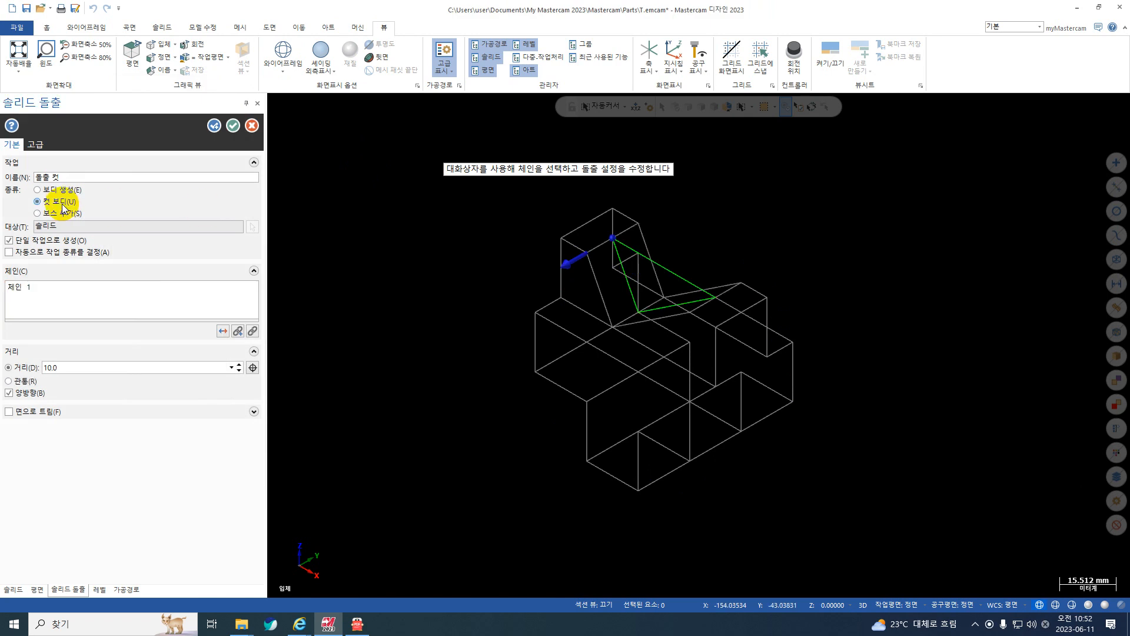
{"action": "left_click", "coordinate": [26, 382]}
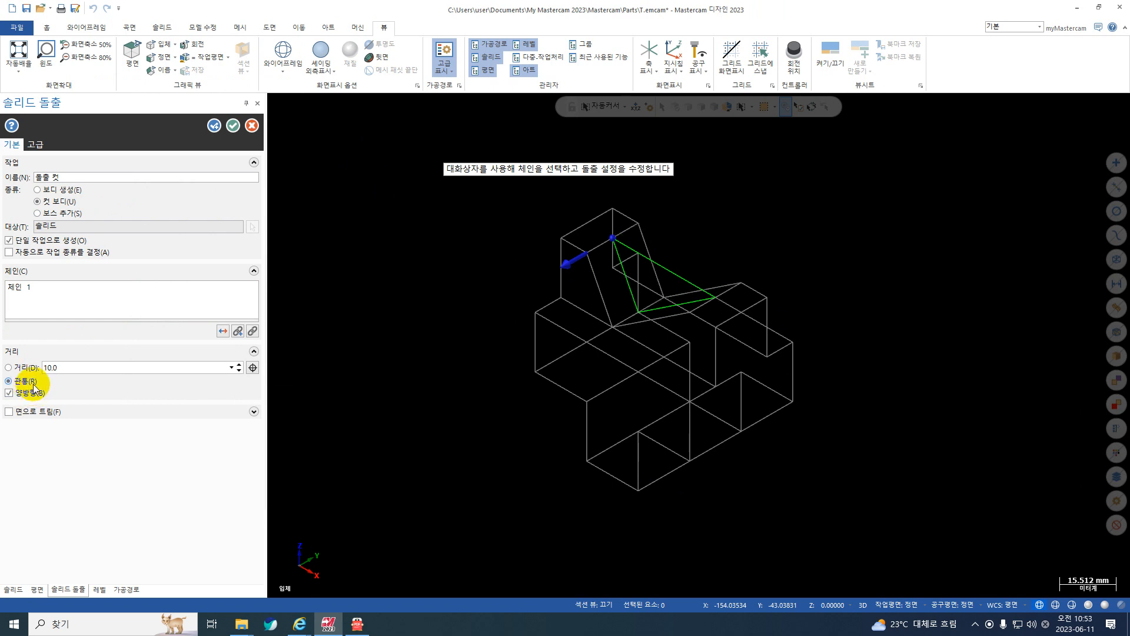
Restore the shaded display with outlines (셰이딩 외측표시) and accept the triangular cut.
{"action": "left_click", "coordinate": [321, 53]}
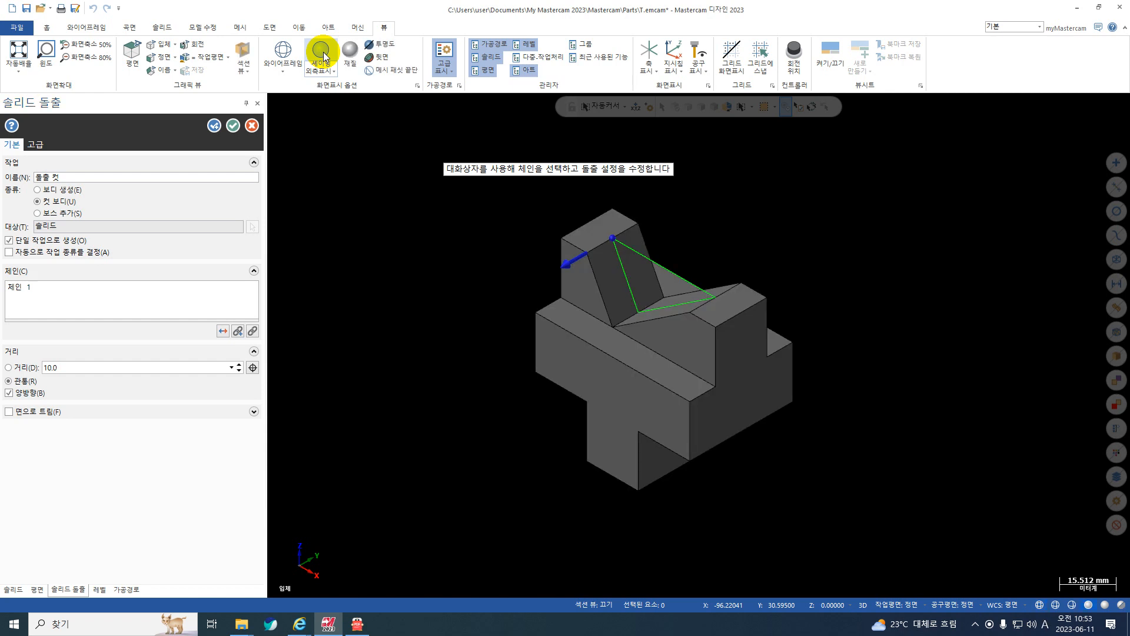
{"action": "left_click", "coordinate": [283, 52]}
{"action": "left_click", "coordinate": [322, 51]}
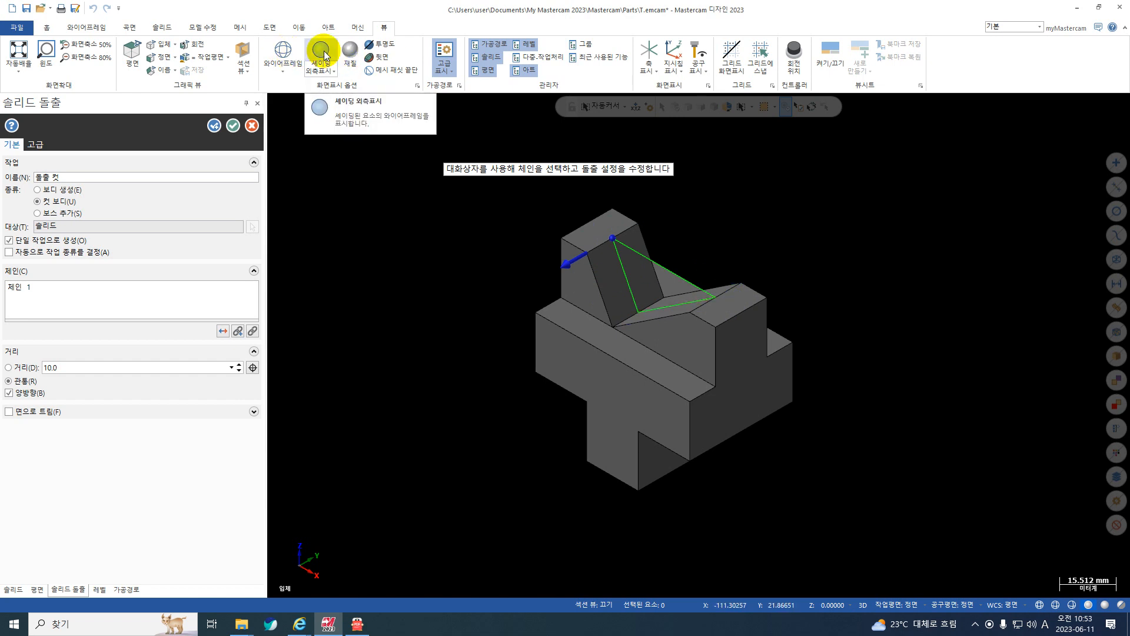
{"action": "left_click", "coordinate": [234, 127]}
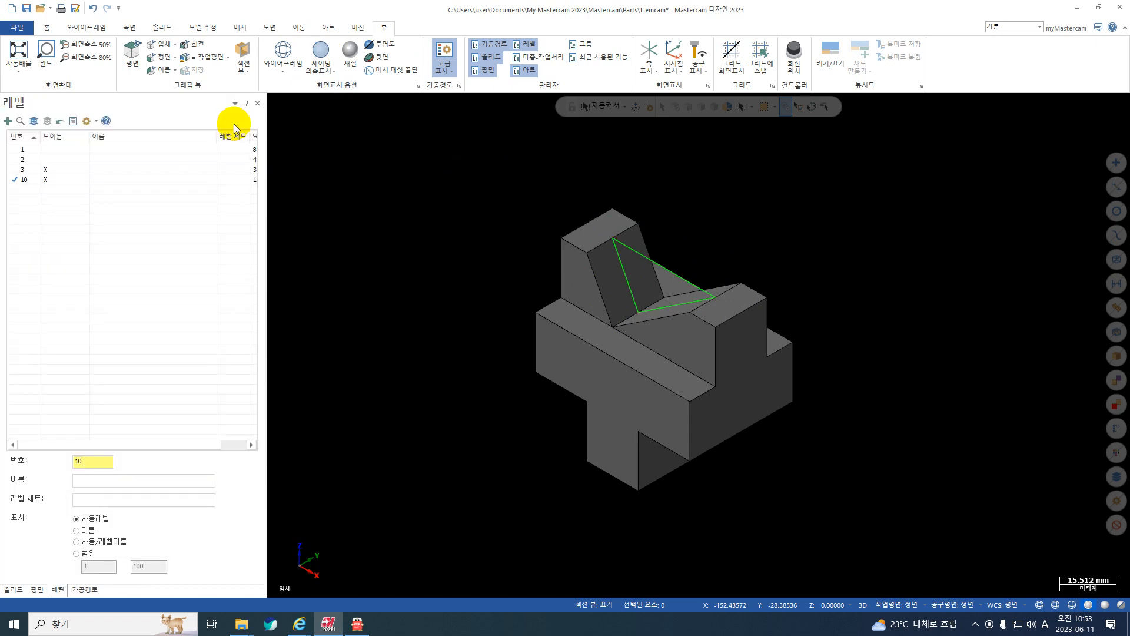
Hide level 3 so only the solid on level 10 is shown, and inspect the solid from several angles.
{"action": "left_click", "coordinate": [46, 169]}
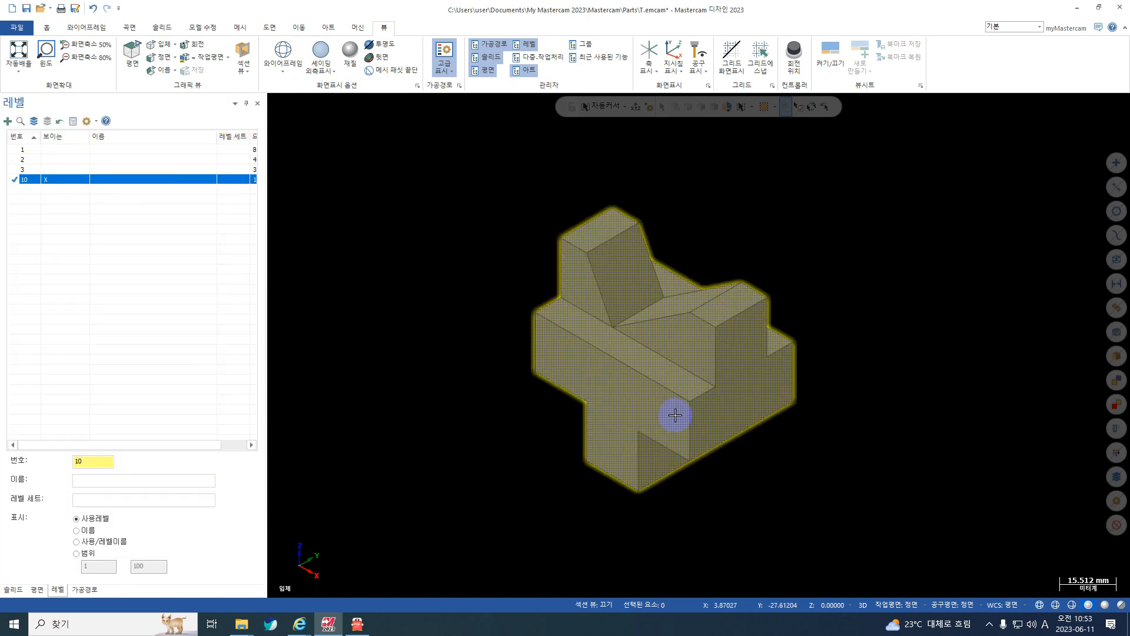
{"action": "middle_click_drag", "start_coordinate": [674, 416], "coordinate": [687, 382]}
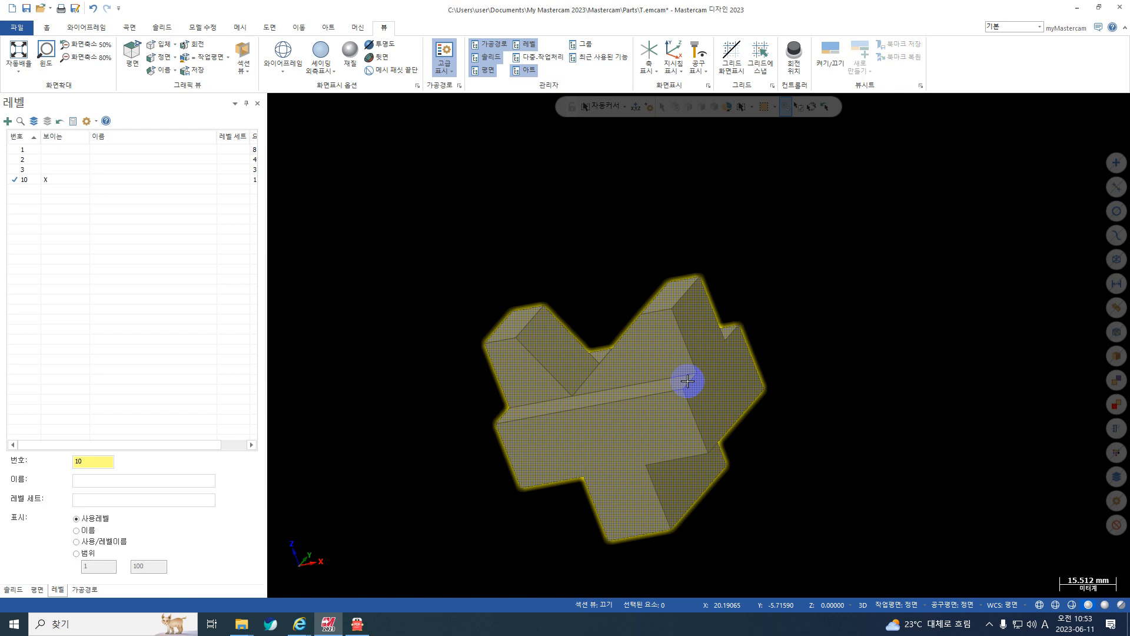
{"action": "middle_click_drag", "start_coordinate": [699, 313], "coordinate": [832, 426]}
{"action": "middle_click_drag", "start_coordinate": [795, 308], "coordinate": [705, 194]}
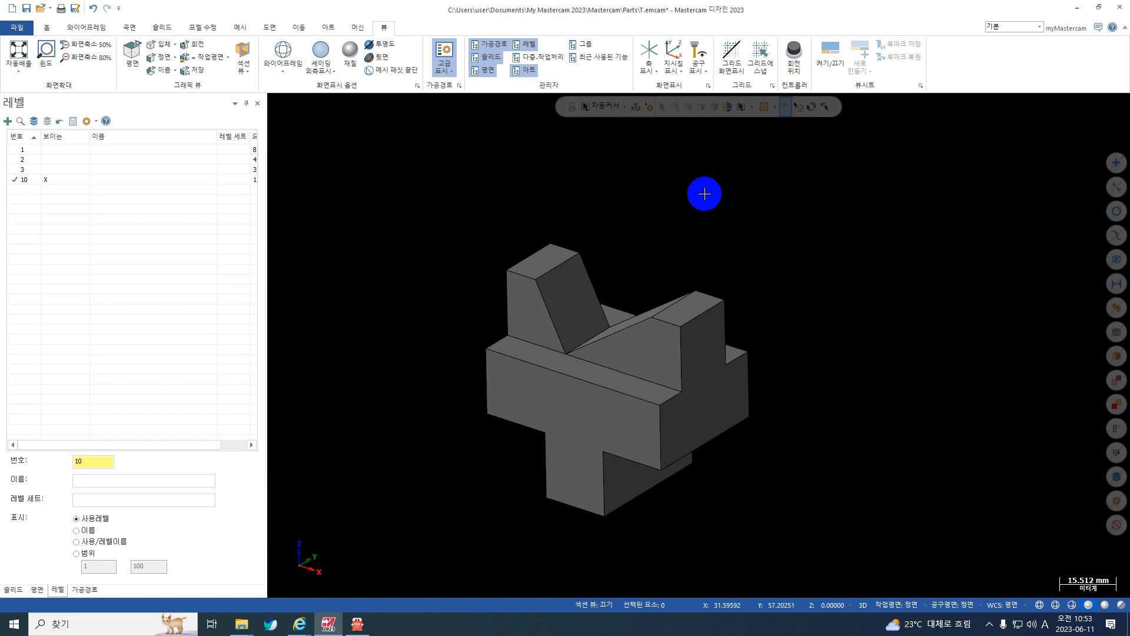